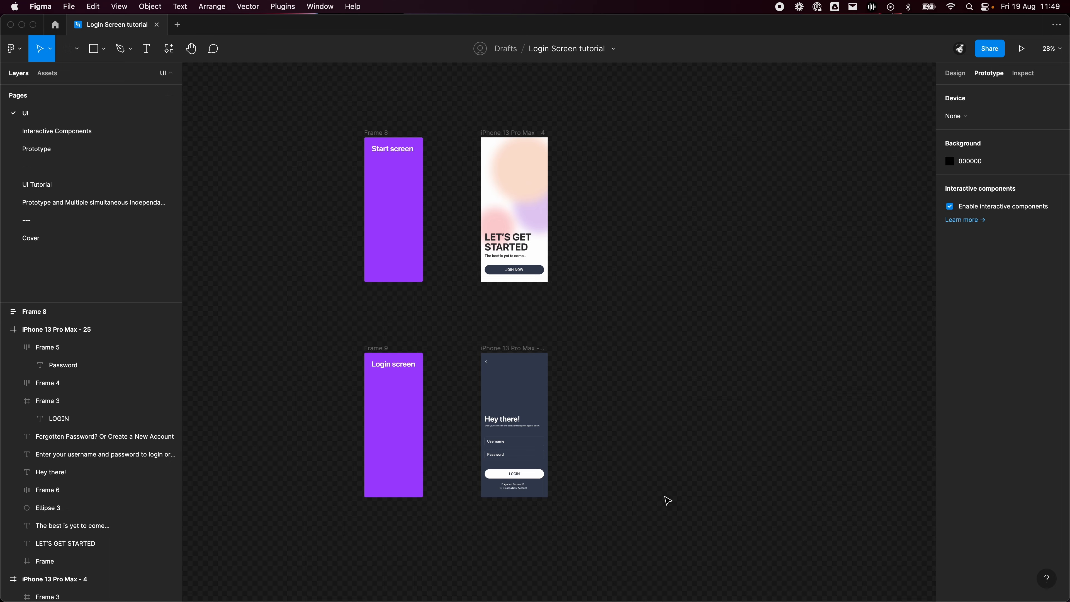
{"action": "scroll", "coordinate": [656, 382], "scroll_direction": "up", "scroll_amount": 2}
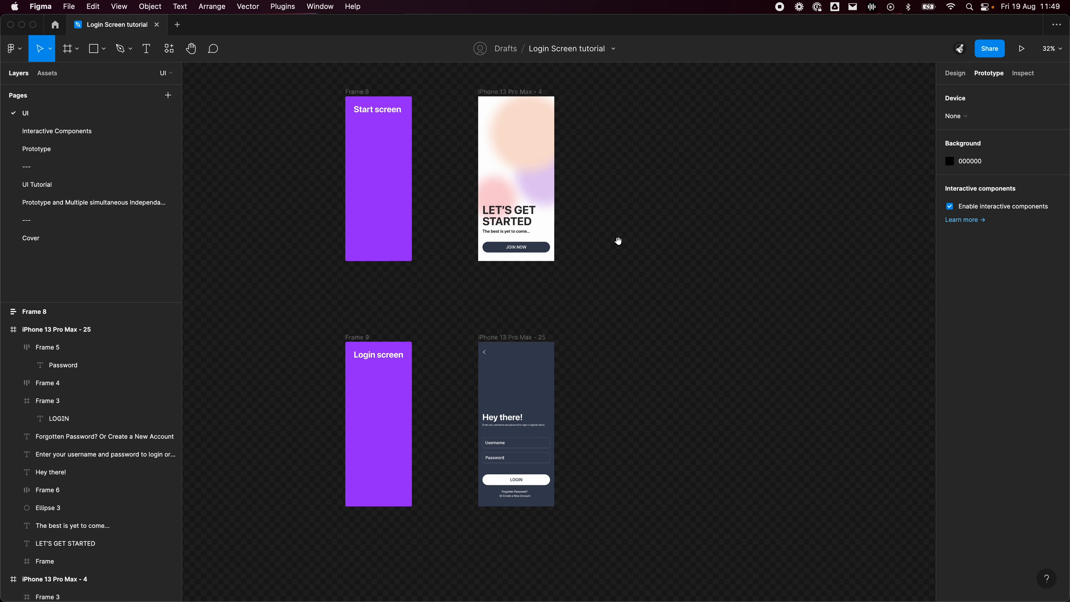
{"action": "scroll", "coordinate": [617, 240], "scroll_direction": "up", "scroll_amount": 2}
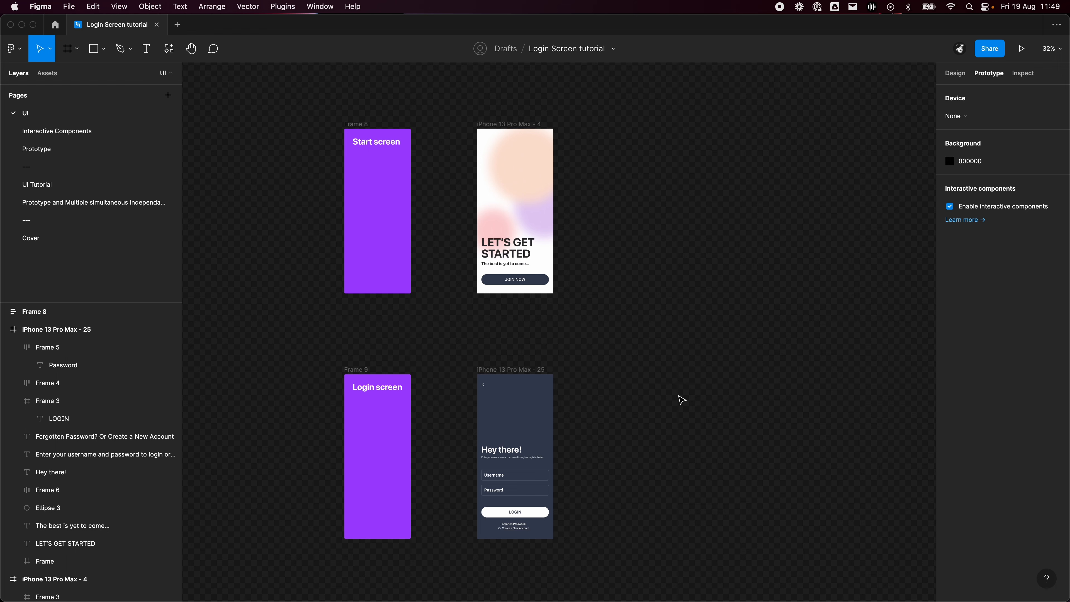
{"action": "mouse_move", "coordinate": [675, 395]}
{"action": "left_mouse_down"}
{"action": "mouse_move", "coordinate": [661, 387]}
{"action": "mouse_move", "coordinate": [681, 391]}
{"action": "left_mouse_up"}
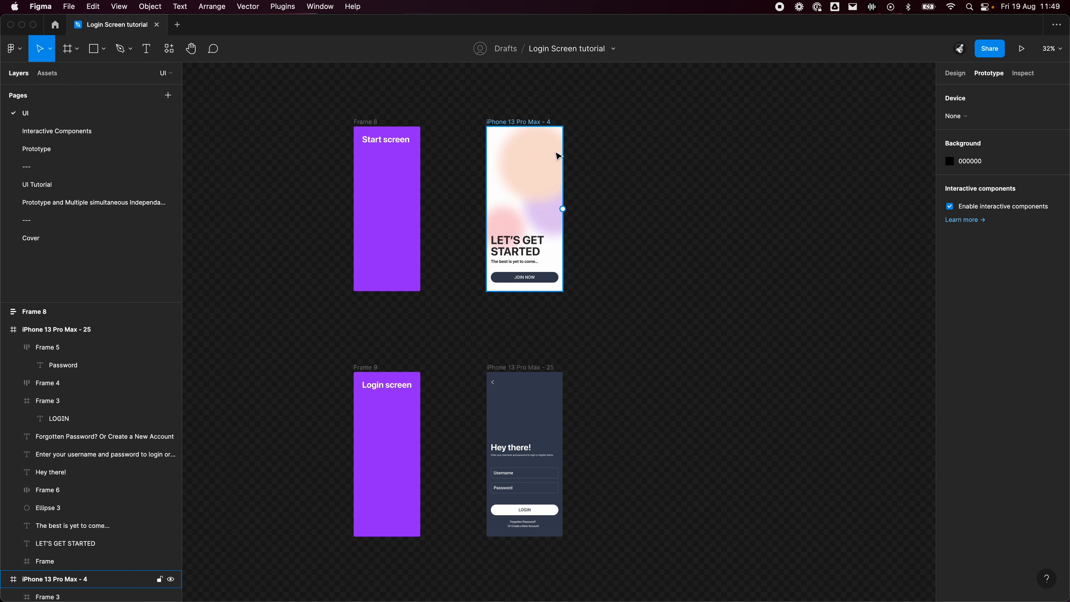
Open the Prototype page and examine the connected screens of The Problem flow and the single frame of The Solution.
{"action": "left_click", "coordinate": [118, 149]}
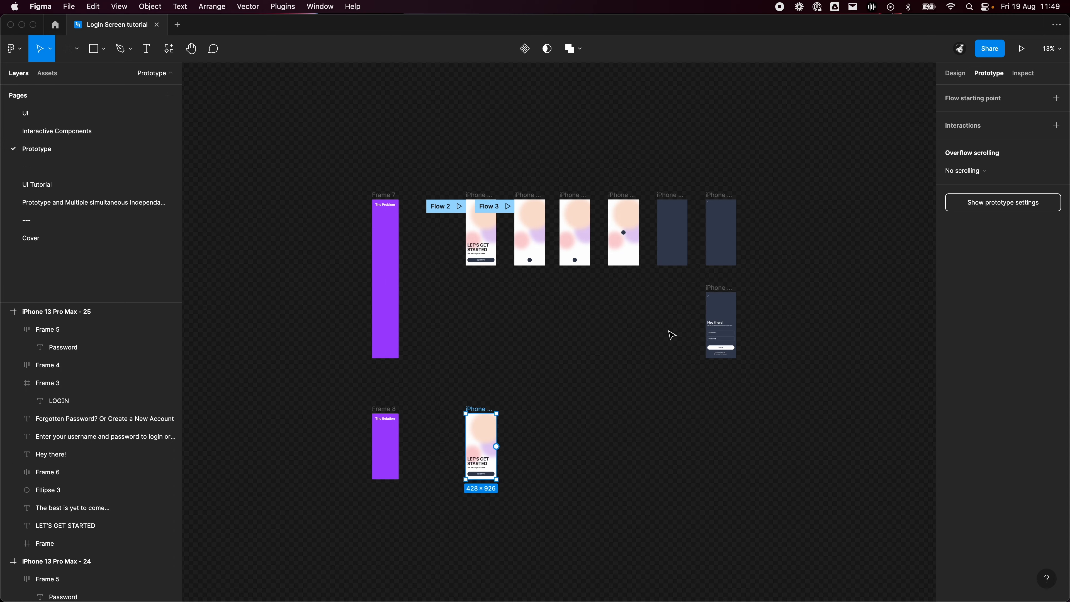
{"action": "scroll", "coordinate": [742, 263], "scroll_direction": "up", "scroll_amount": 3}
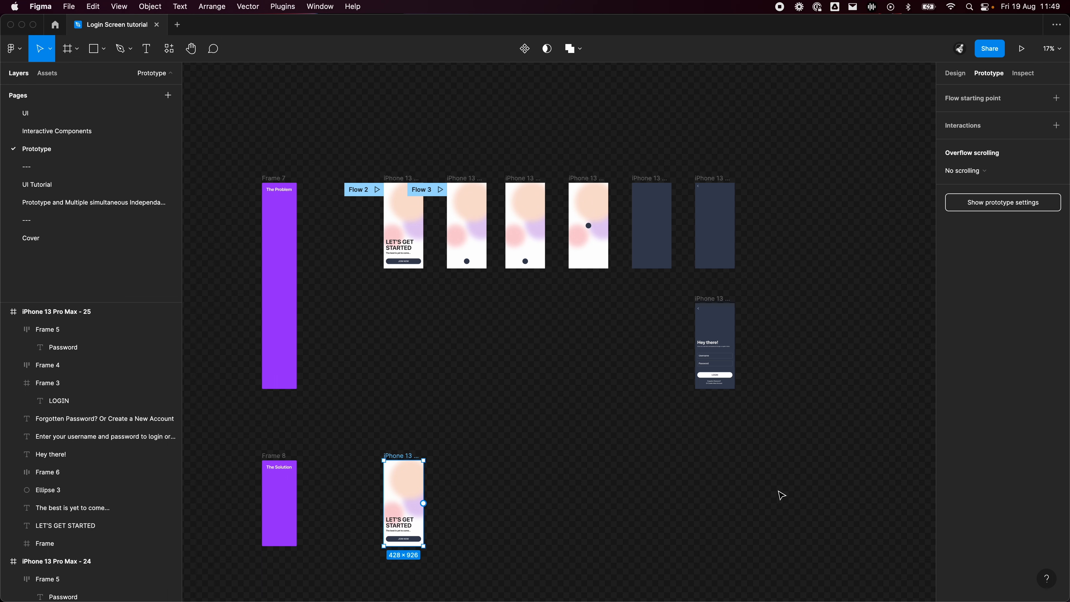
{"action": "left_click", "coordinate": [834, 396]}
{"action": "scroll", "coordinate": [833, 396], "scroll_direction": "down", "scroll_amount": 1}
{"action": "scroll", "coordinate": [834, 396], "scroll_direction": "right", "scroll_amount": 1}
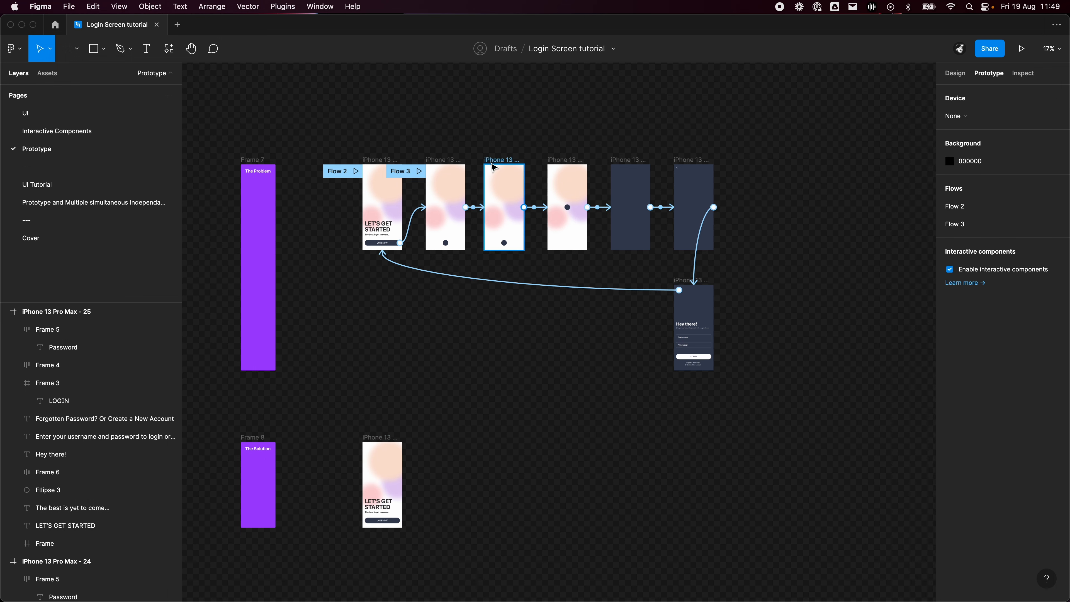
{"action": "scroll", "coordinate": [492, 167], "scroll_direction": "down", "scroll_amount": 4}
{"action": "scroll", "coordinate": [621, 256], "scroll_direction": "left", "scroll_amount": 2}
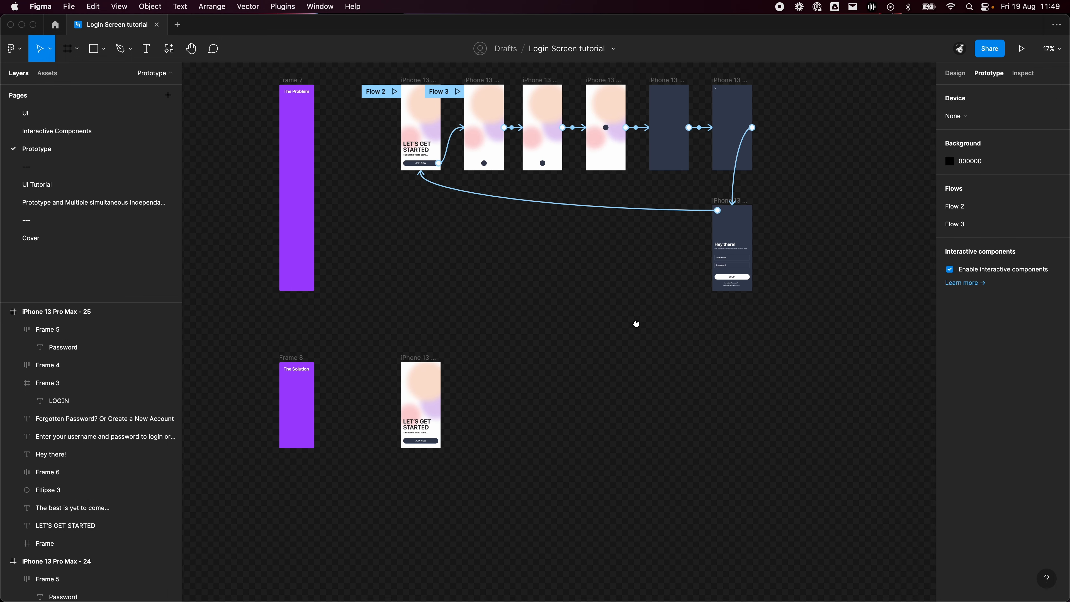
Select The Solution's frame and preview the prototype, testing the JOIN NOW button and the back arrow twice.
{"action": "left_click", "coordinate": [425, 358]}
{"action": "right_click", "coordinate": [375, 494]}
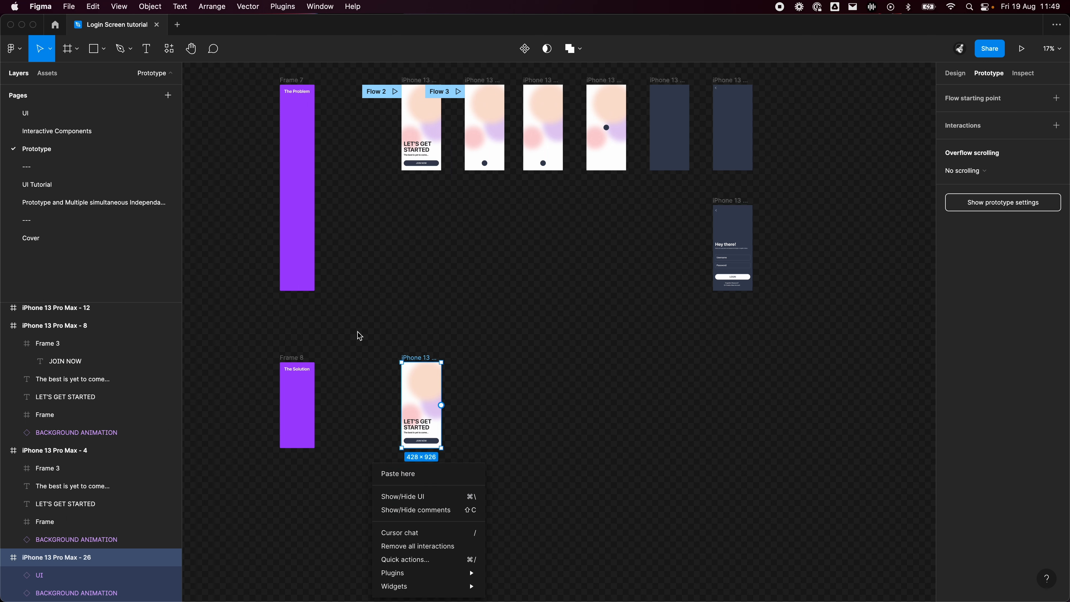
{"action": "left_click", "coordinate": [585, 394]}
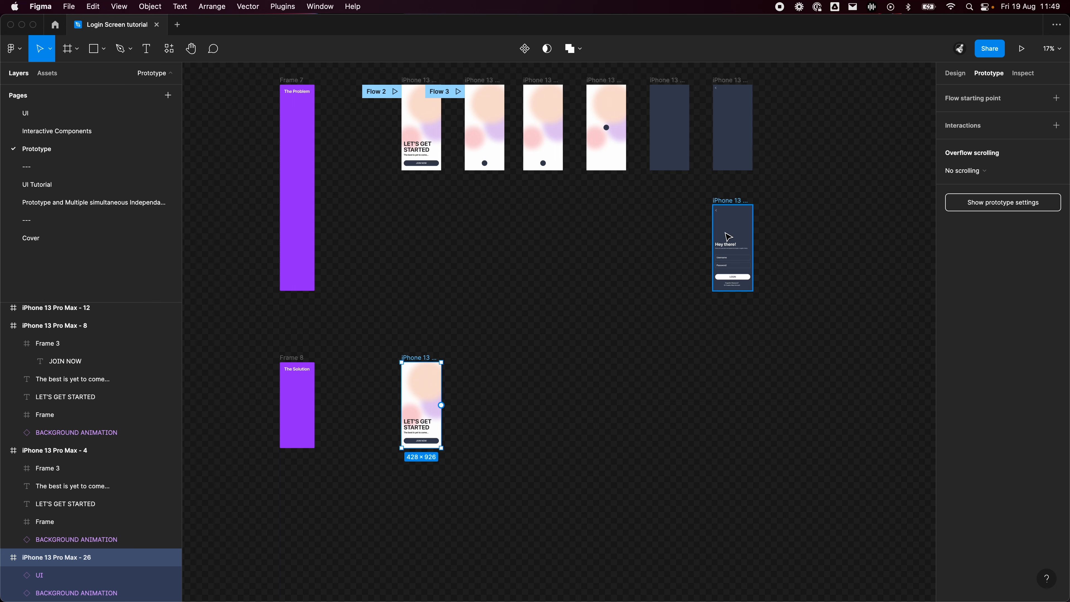
{"action": "left_click", "coordinate": [1021, 48]}
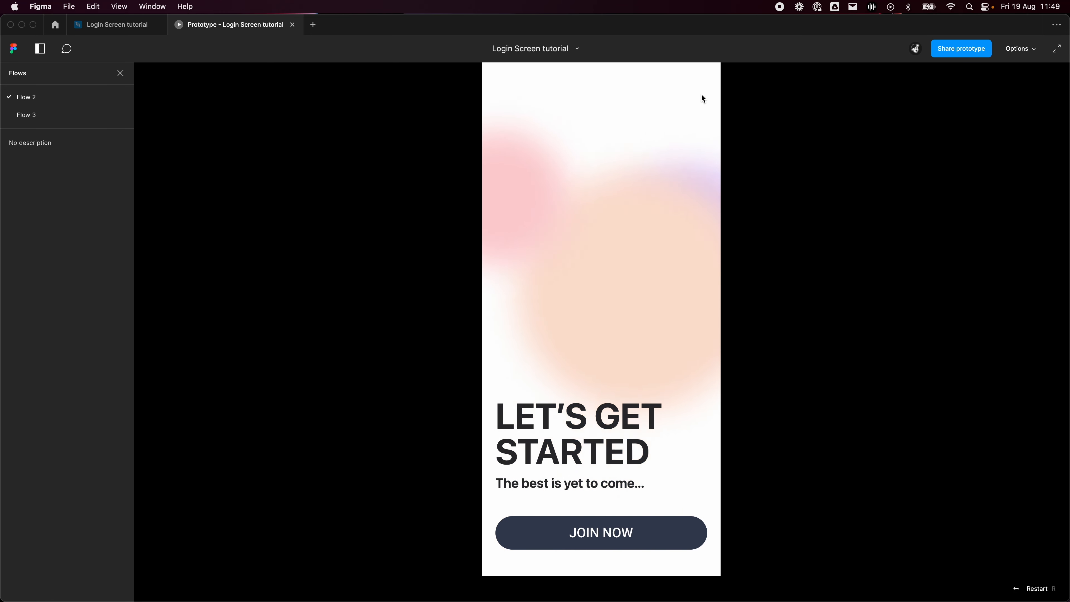
{"action": "left_click", "coordinate": [609, 545]}
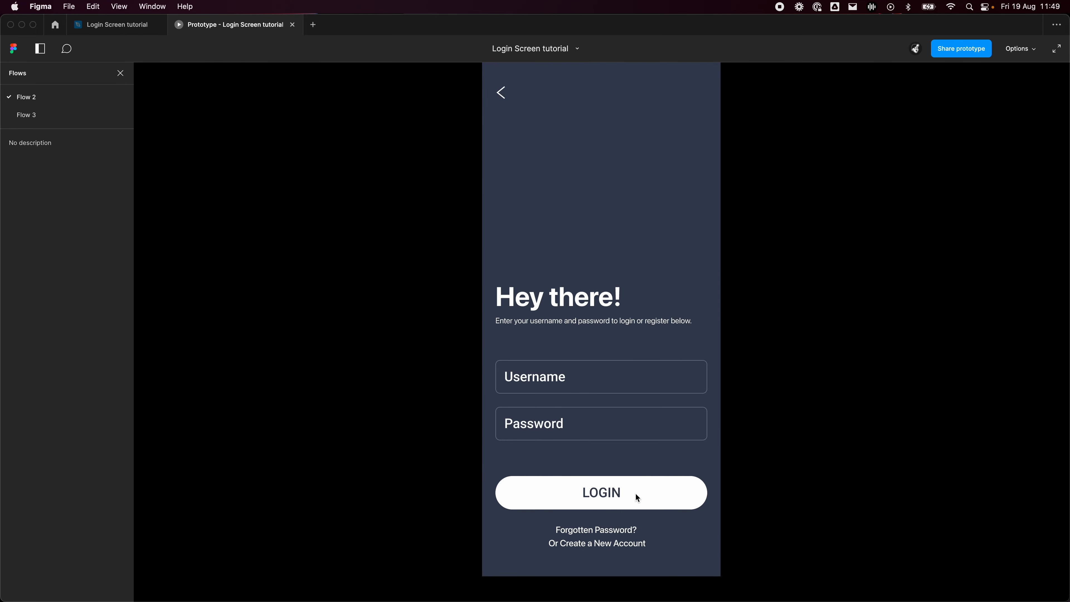
{"action": "left_click", "coordinate": [501, 92]}
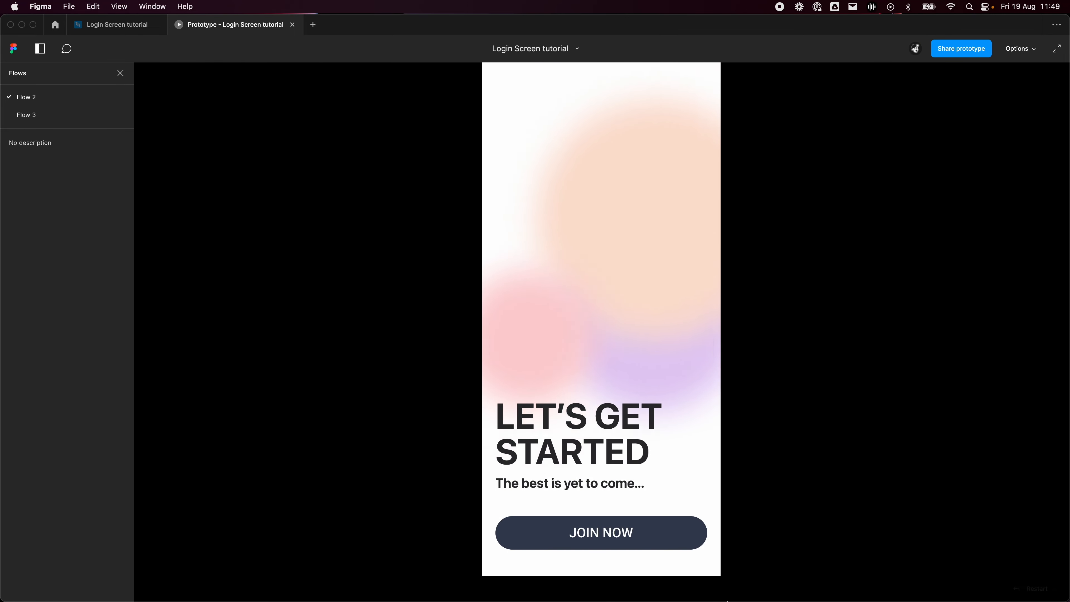
{"action": "left_click", "coordinate": [669, 543]}
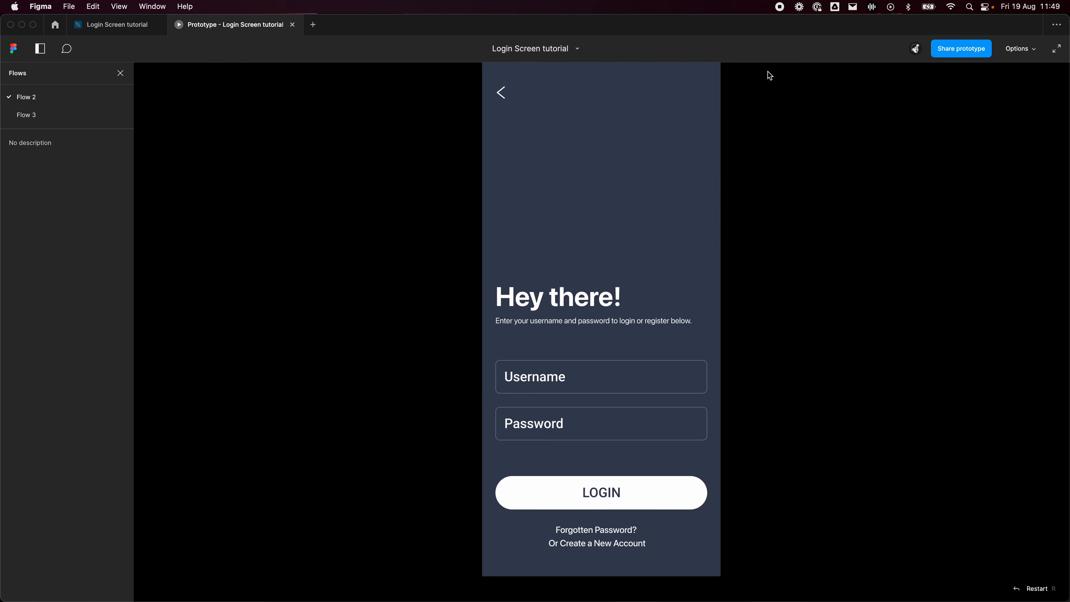
{"action": "left_click", "coordinate": [508, 90]}
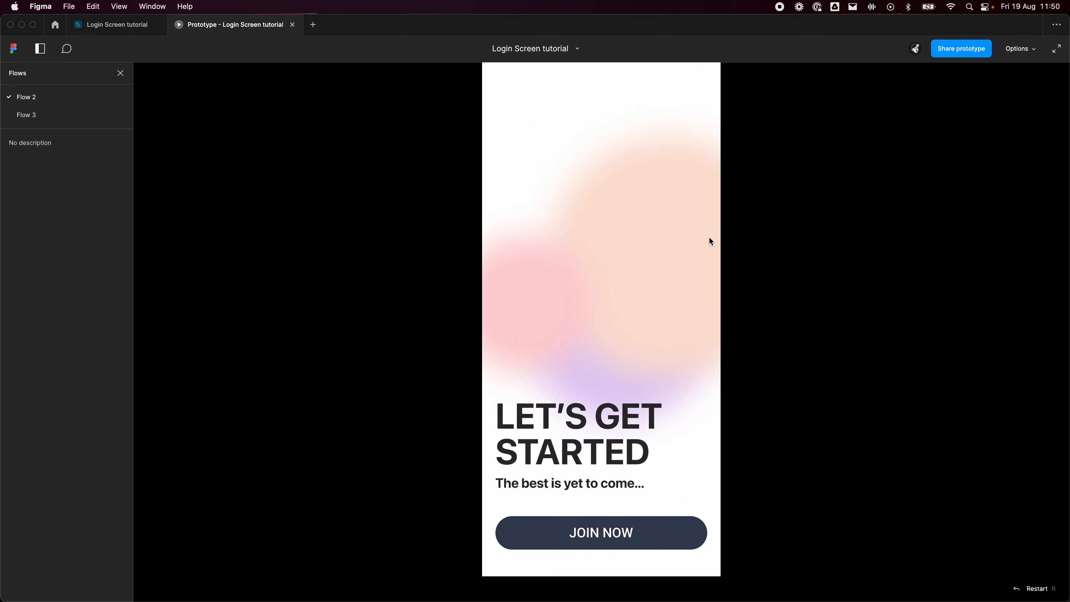
Return to the design file's UI page and examine the start screen's background circles, heading and JOIN NOW button up close.
{"action": "left_click", "coordinate": [118, 29]}
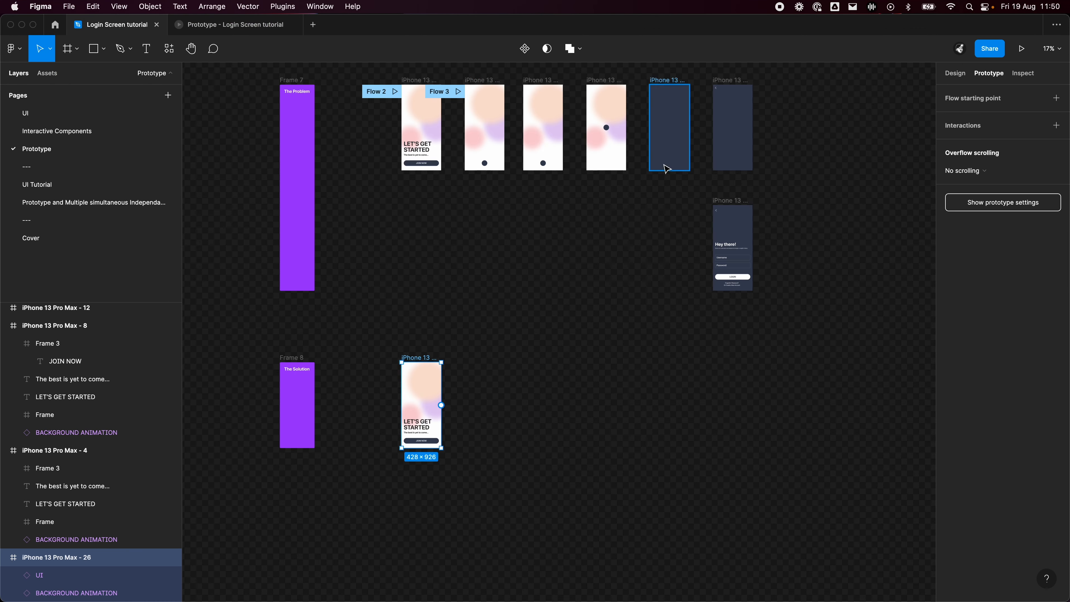
{"action": "scroll", "coordinate": [489, 334], "scroll_direction": "up", "scroll_amount": 2}
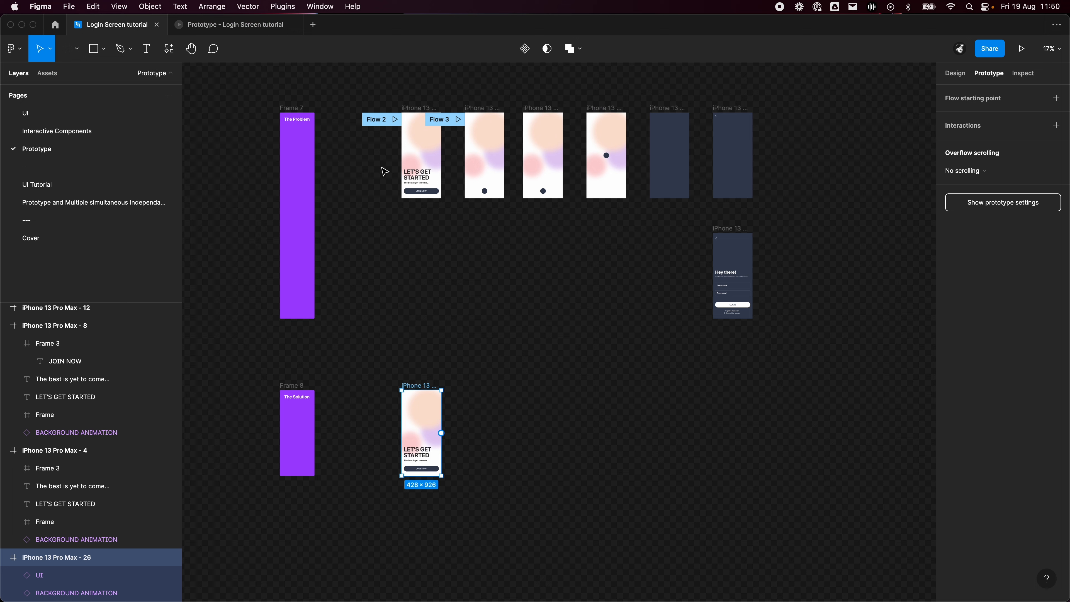
{"action": "left_click", "coordinate": [54, 118]}
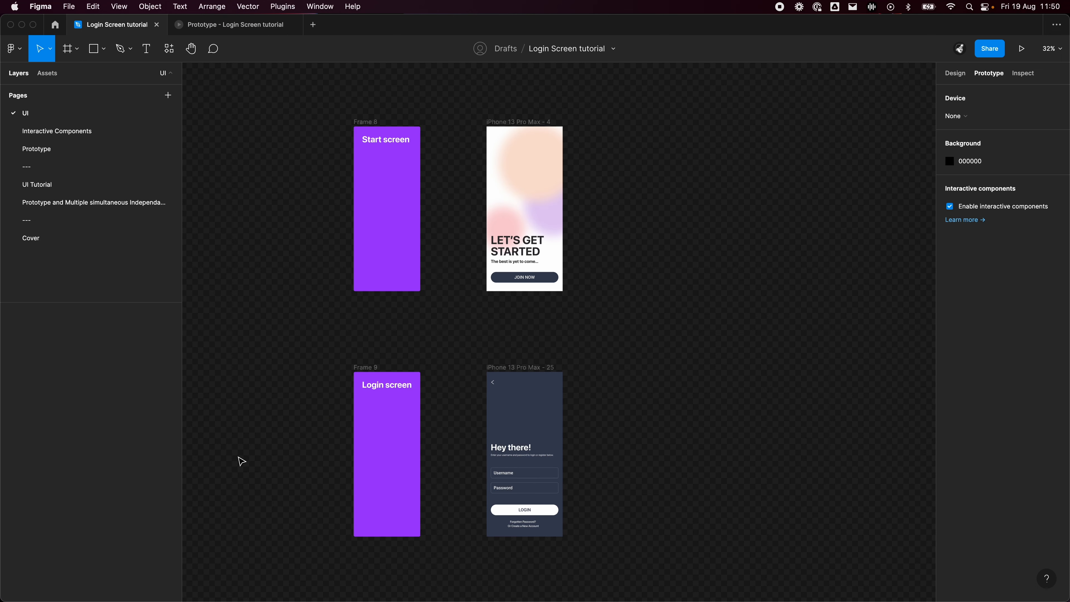
{"action": "left_click_drag", "start_coordinate": [736, 433], "coordinate": [670, 442]}
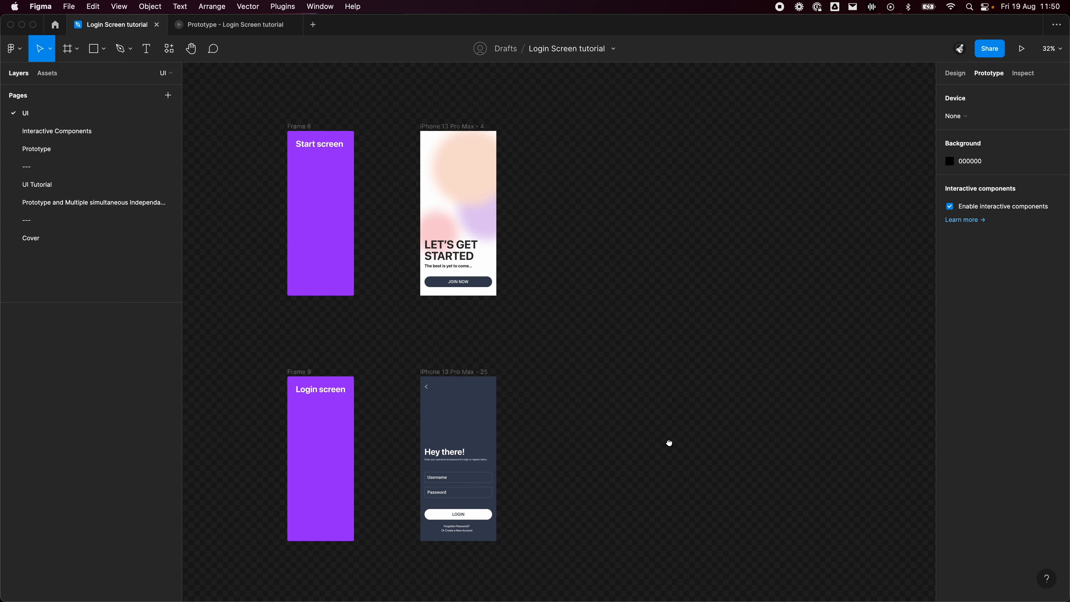
{"action": "scroll", "coordinate": [451, 88], "scroll_direction": "up", "scroll_amount": 5}
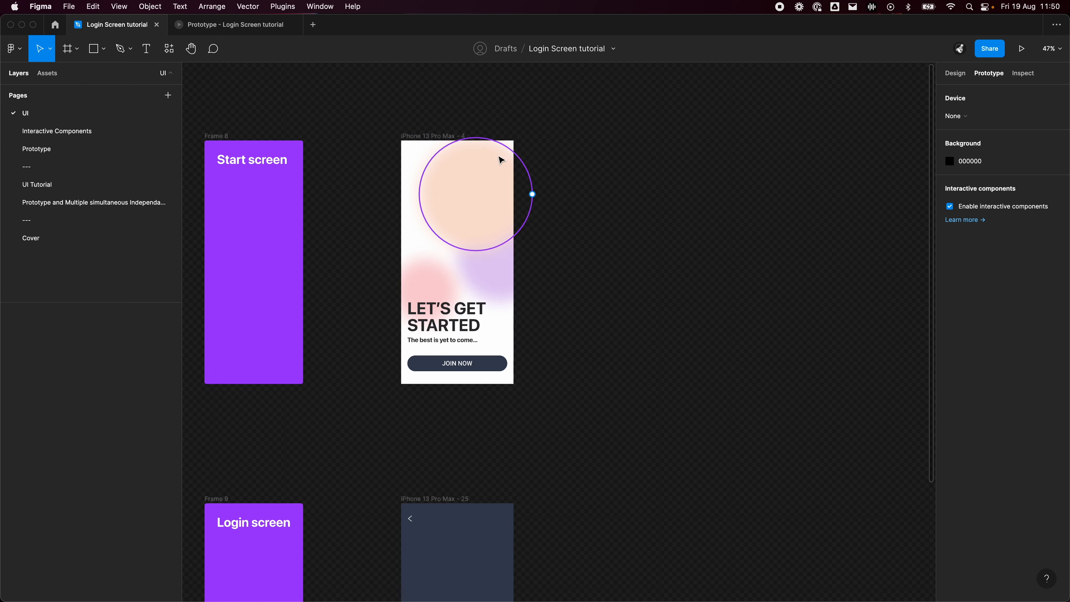
{"action": "left_click_drag", "start_coordinate": [751, 359], "coordinate": [744, 360]}
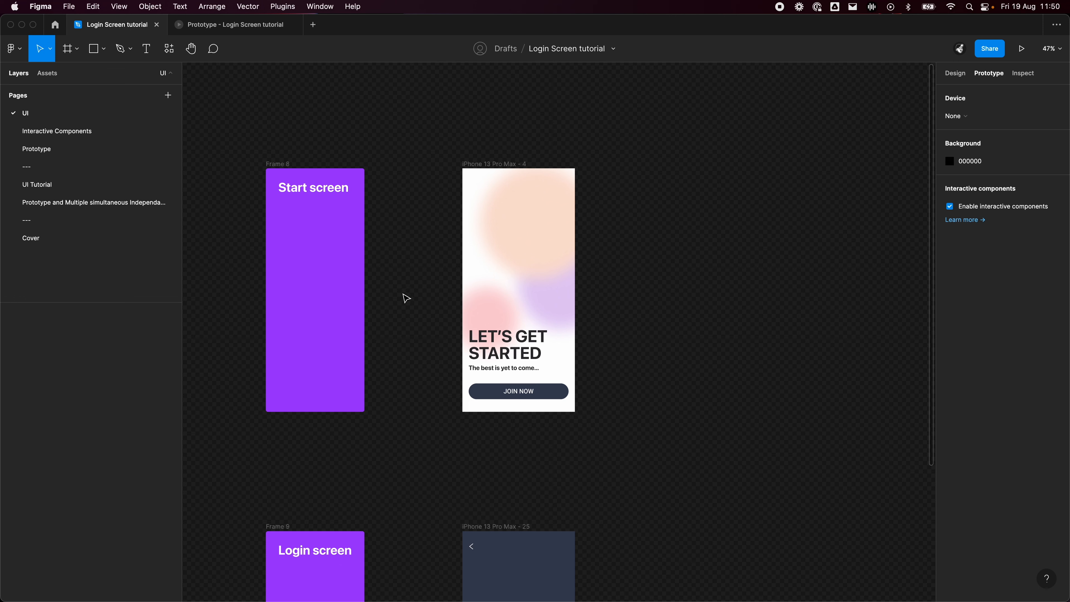
{"action": "scroll", "coordinate": [535, 273], "scroll_direction": "up", "scroll_amount": 4}
{"action": "left_click_drag", "start_coordinate": [680, 271], "coordinate": [709, 285]}
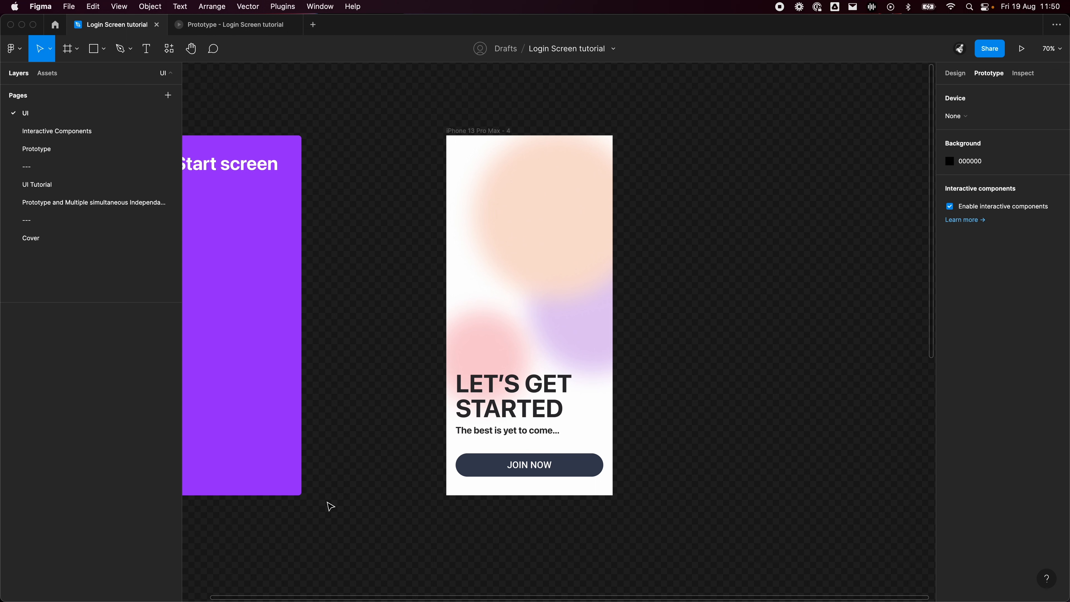
{"action": "scroll", "coordinate": [673, 438], "scroll_direction": "down", "scroll_amount": 2}
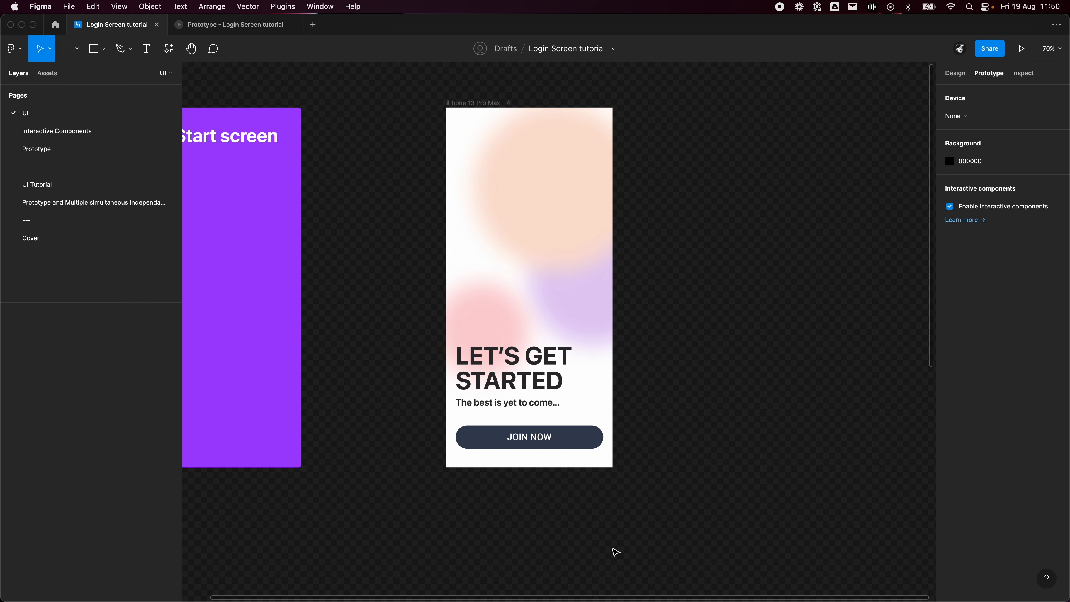
{"action": "scroll", "coordinate": [664, 506], "scroll_direction": "up", "scroll_amount": 1}
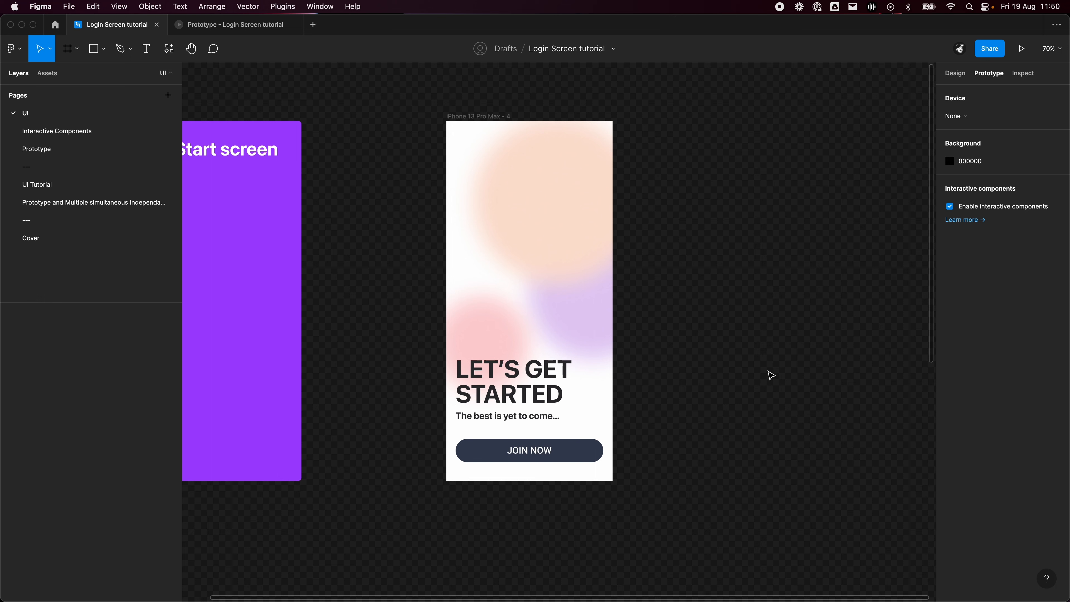
Examine the login screen's fields, button and links on the UI page, comparing its layout with the start screen.
{"action": "scroll", "coordinate": [669, 439], "scroll_direction": "down", "scroll_amount": 20}
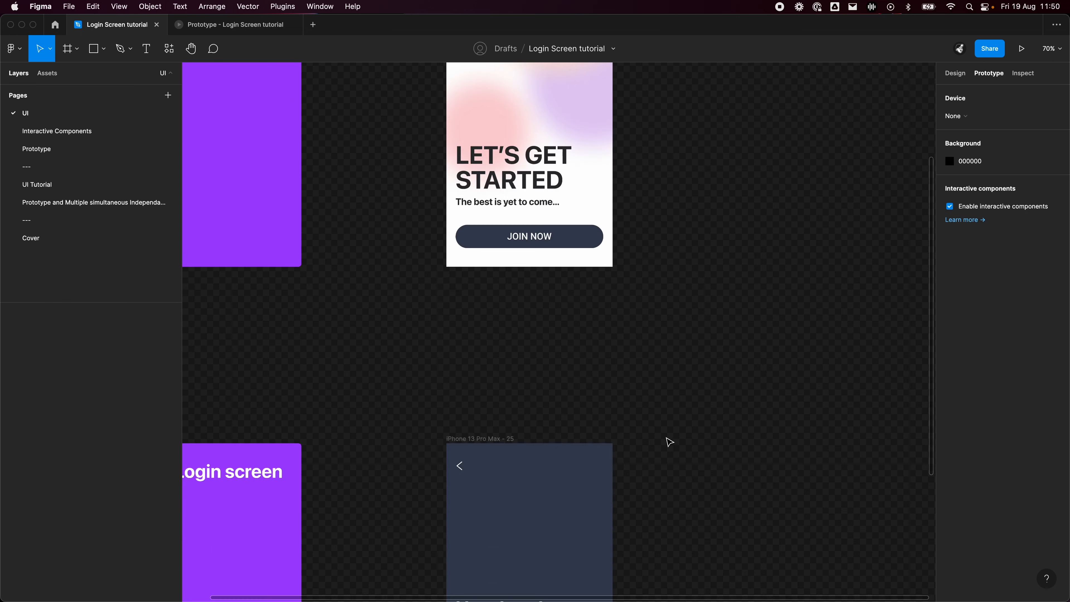
{"action": "scroll", "coordinate": [722, 254], "scroll_direction": "up", "scroll_amount": 6}
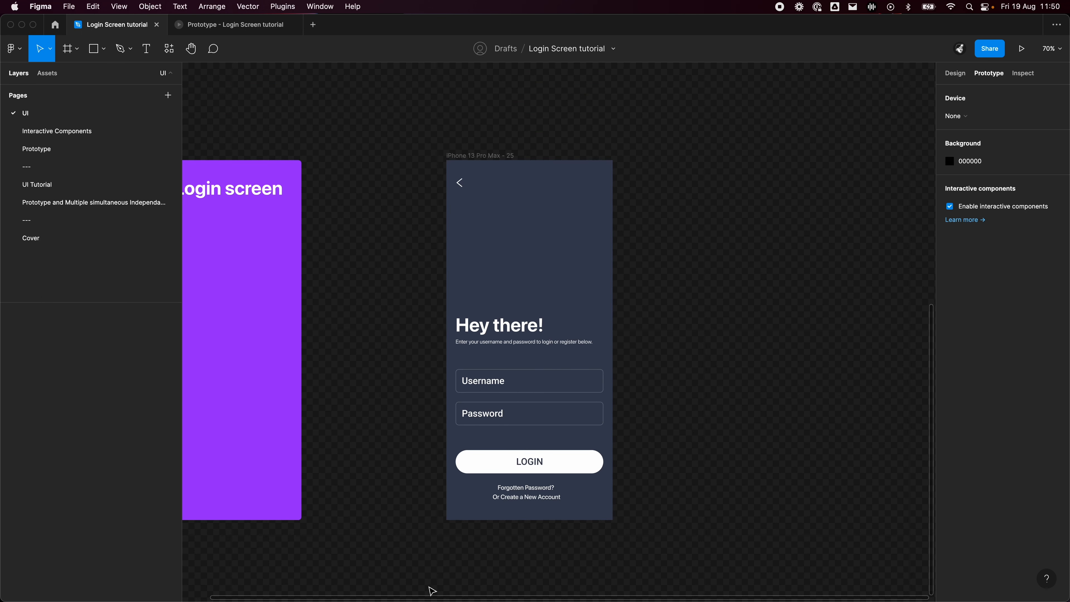
{"action": "scroll", "coordinate": [724, 323], "scroll_direction": "down", "scroll_amount": 5}
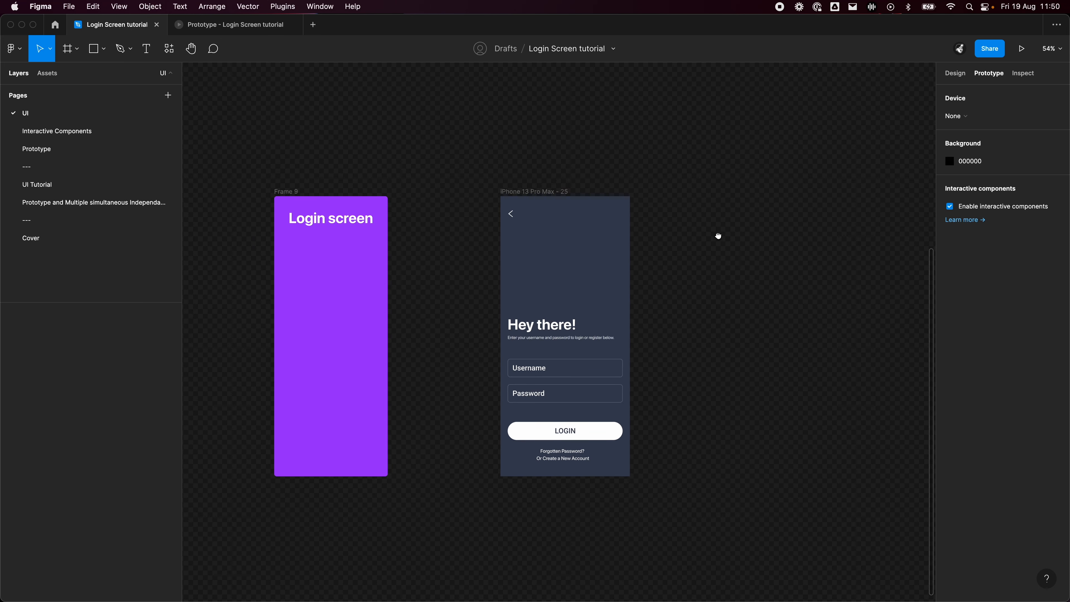
{"action": "scroll", "coordinate": [718, 236], "scroll_direction": "up", "scroll_amount": 5}
{"action": "scroll", "coordinate": [623, 346], "scroll_direction": "down", "scroll_amount": 4}
{"action": "scroll", "coordinate": [624, 346], "scroll_direction": "right", "scroll_amount": 2}
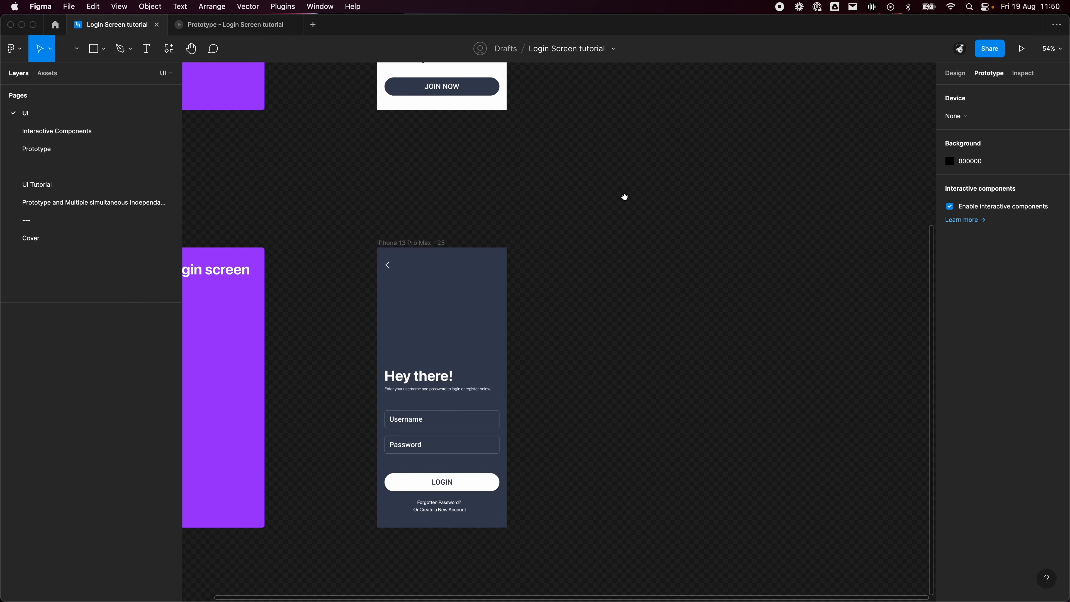
{"action": "left_click_drag", "start_coordinate": [625, 197], "coordinate": [673, 186]}
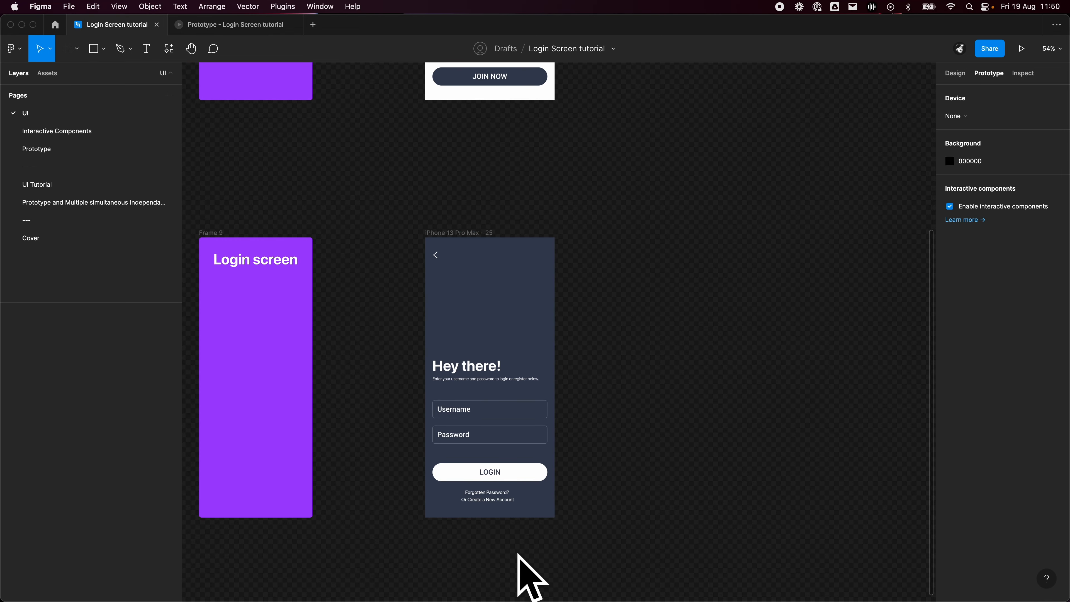
{"action": "left_click_drag", "start_coordinate": [671, 235], "coordinate": [693, 525]}
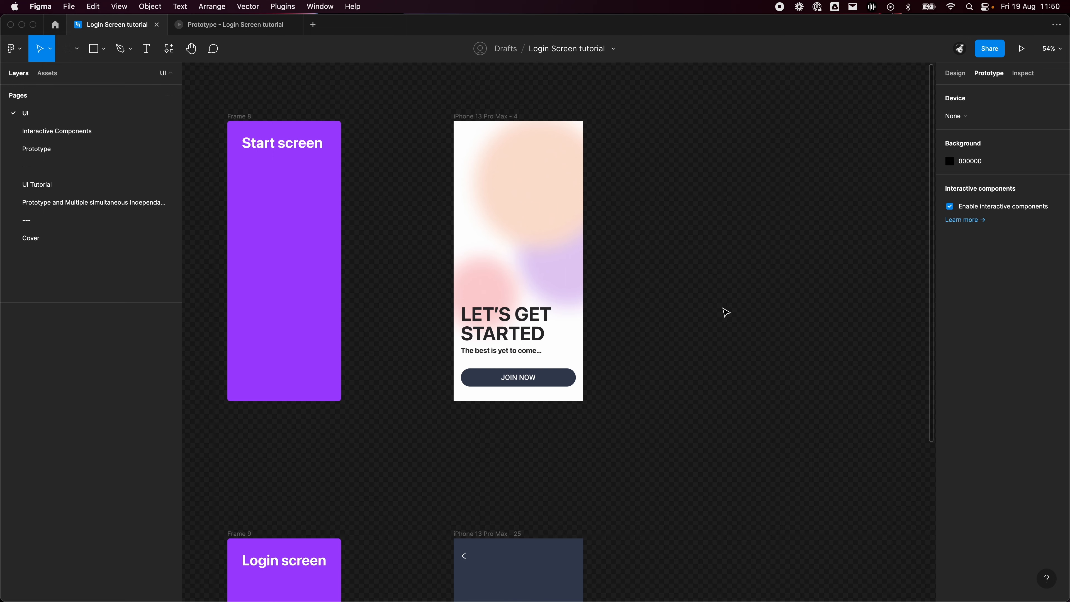
{"action": "scroll", "coordinate": [647, 330], "scroll_direction": "down", "scroll_amount": 10}
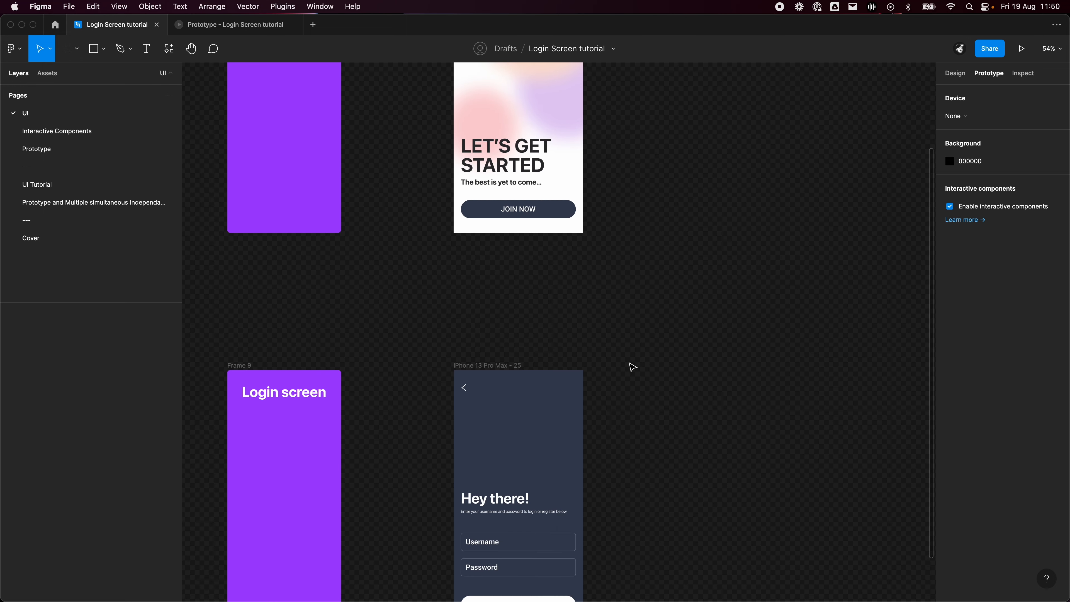
{"action": "scroll", "coordinate": [654, 391], "scroll_direction": "down", "scroll_amount": 1}
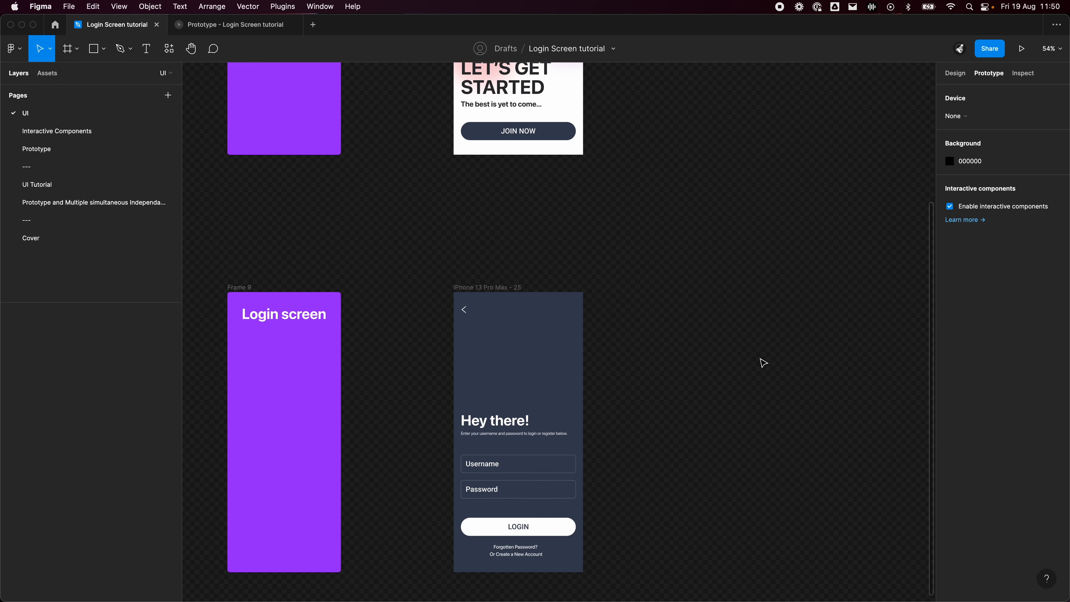
{"action": "scroll", "coordinate": [691, 148], "scroll_direction": "down", "scroll_amount": 4}
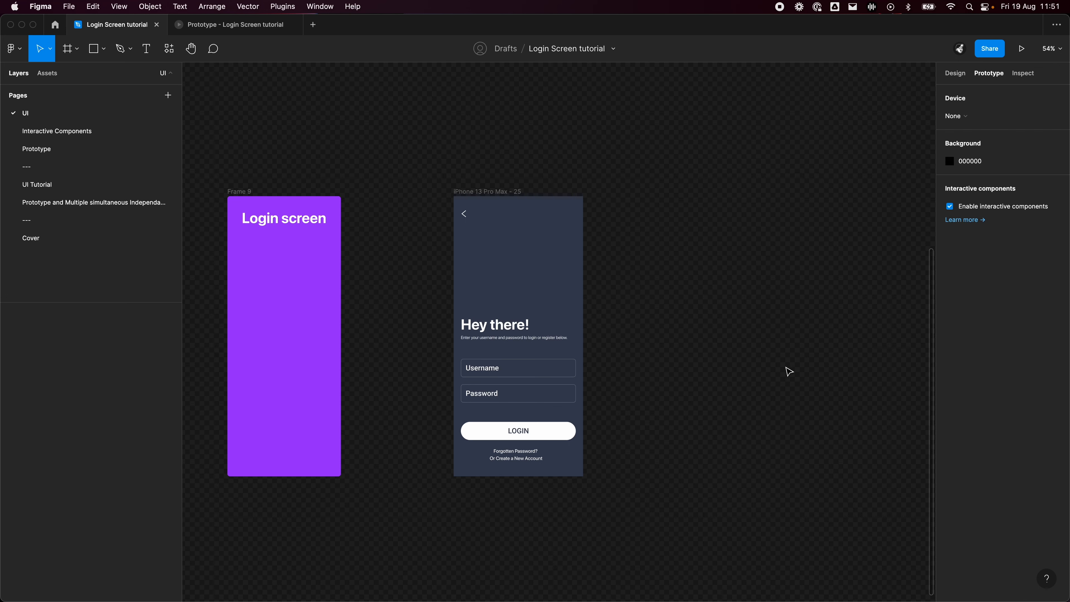
{"action": "scroll", "coordinate": [778, 377], "scroll_direction": "up", "scroll_amount": 10}
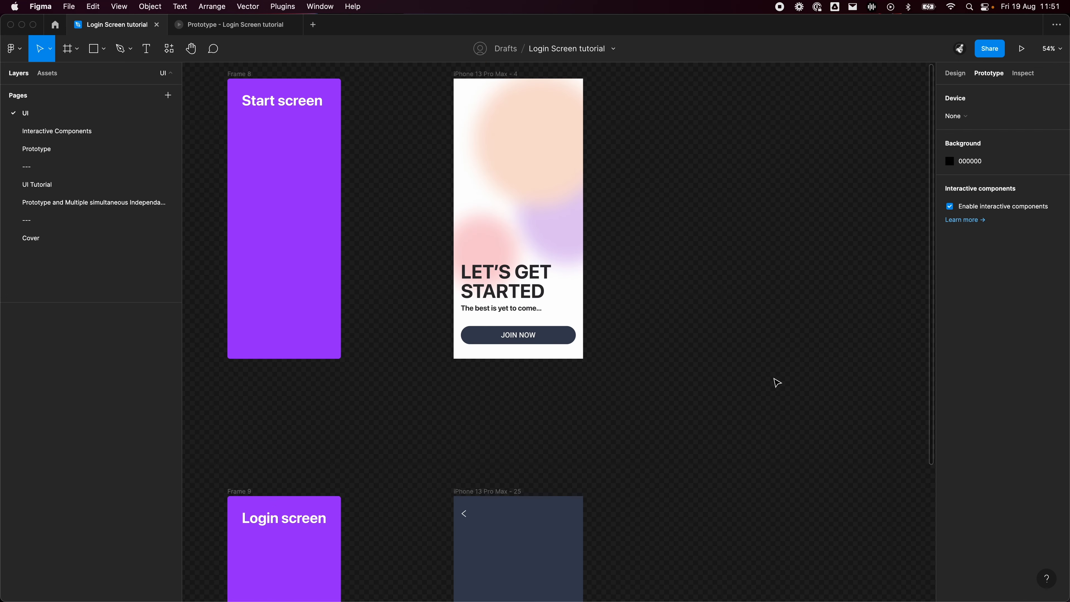
{"action": "scroll", "coordinate": [775, 404], "scroll_direction": "right", "scroll_amount": 5}
{"action": "scroll", "coordinate": [775, 404], "scroll_direction": "up", "scroll_amount": 2}
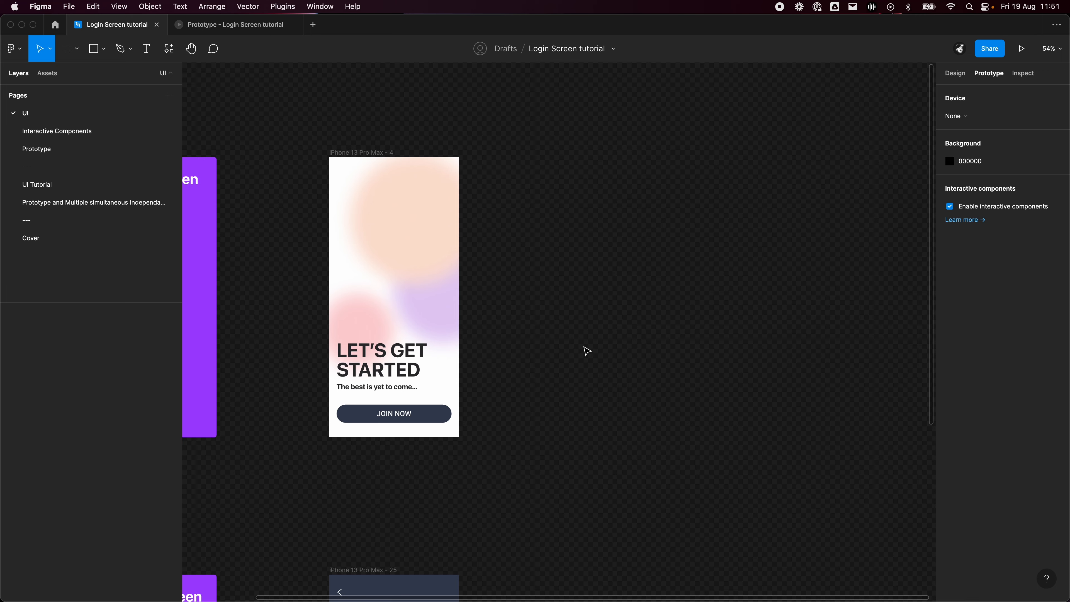
{"action": "scroll", "coordinate": [586, 351], "scroll_direction": "up", "scroll_amount": 2}
{"action": "scroll", "coordinate": [483, 182], "scroll_direction": "left", "scroll_amount": 5}
{"action": "scroll", "coordinate": [483, 182], "scroll_direction": "up", "scroll_amount": 1}
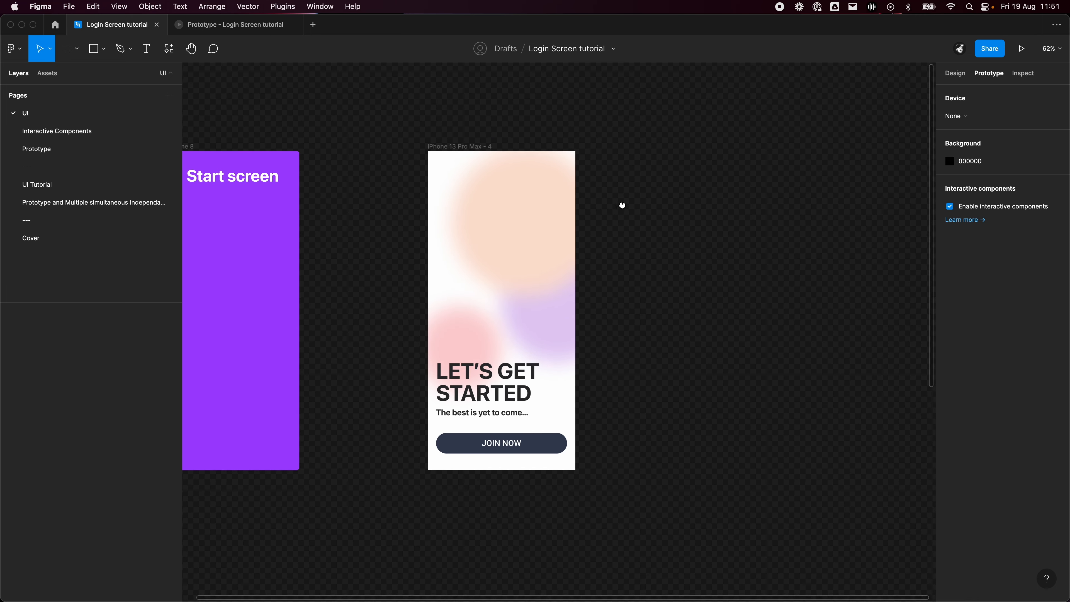
Add an iPhone 13 Pro Max frame and place it beside the finished start screen with a clear gap between them.
{"action": "left_click", "coordinate": [493, 158]}
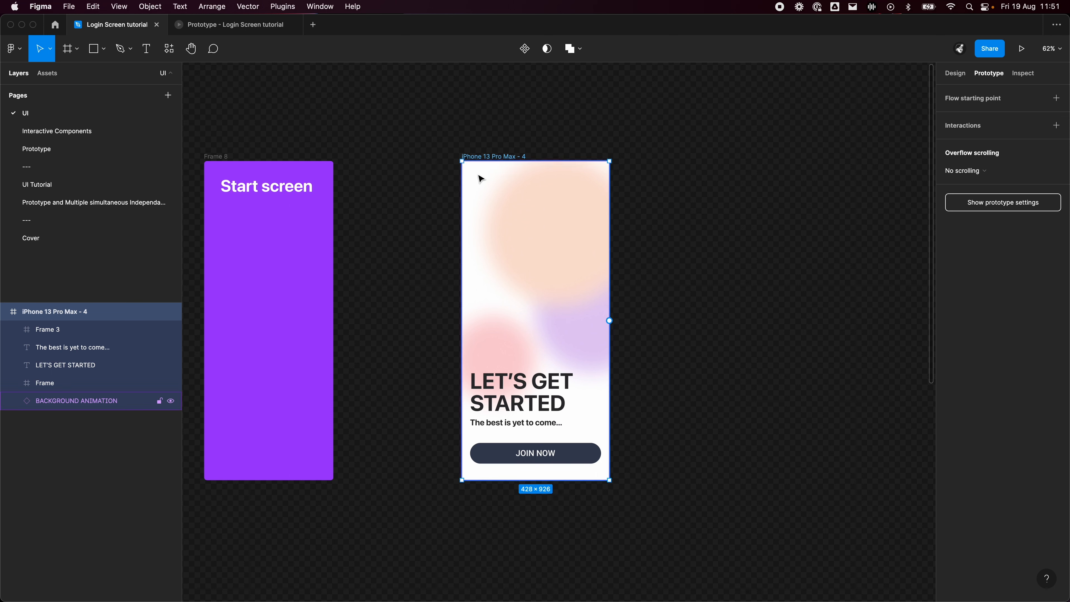
{"action": "left_click", "coordinate": [858, 341]}
{"action": "scroll", "coordinate": [651, 303], "scroll_direction": "right", "scroll_amount": 5}
{"action": "scroll", "coordinate": [681, 308], "scroll_direction": "left", "scroll_amount": 1}
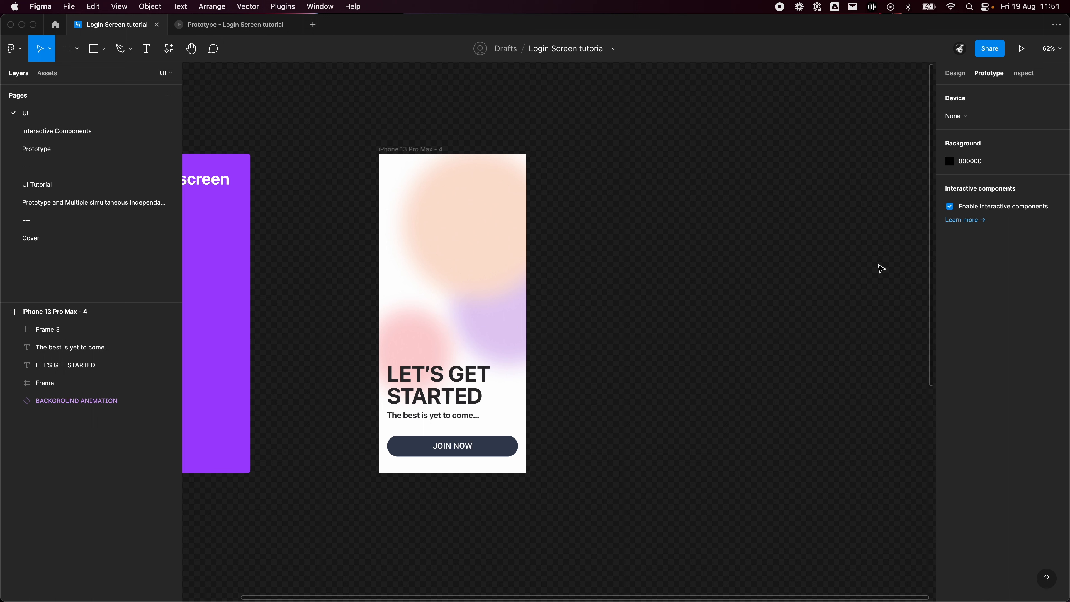
{"action": "key", "text": "f"}
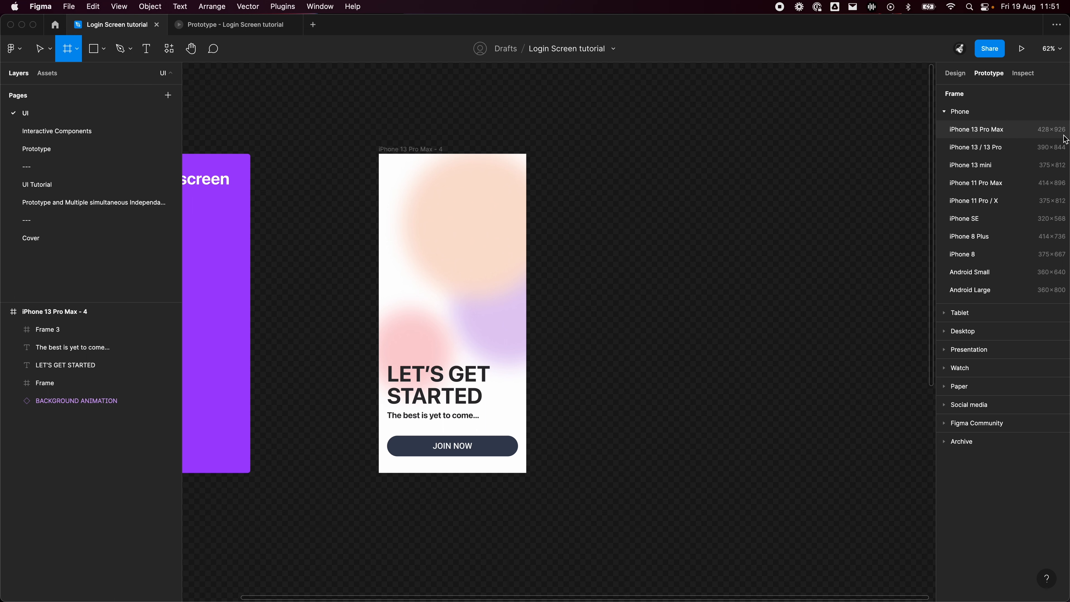
{"action": "left_click", "coordinate": [1019, 130]}
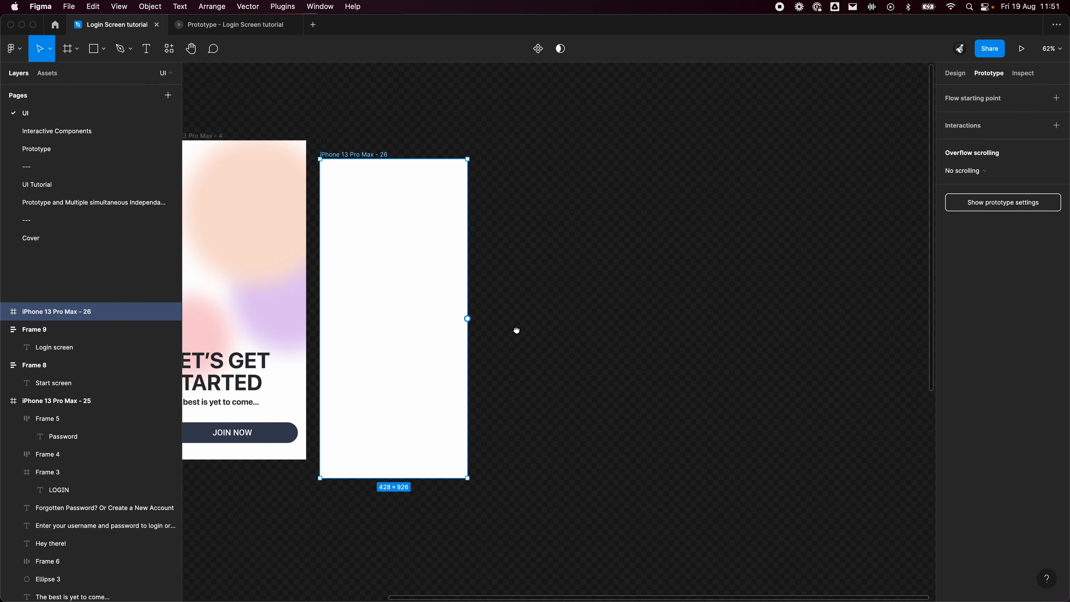
{"action": "left_click_drag", "start_coordinate": [404, 160], "coordinate": [533, 140]}
{"action": "left_click", "coordinate": [746, 160]}
{"action": "scroll", "coordinate": [800, 220], "scroll_direction": "left", "scroll_amount": 3}
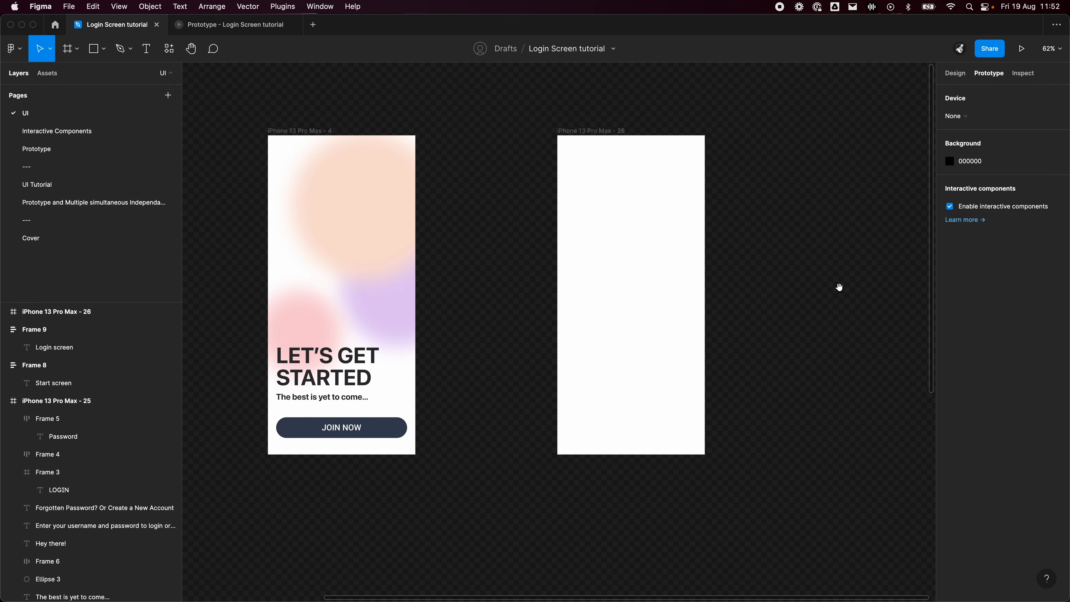
{"action": "scroll", "coordinate": [678, 293], "scroll_direction": "up", "scroll_amount": 2}
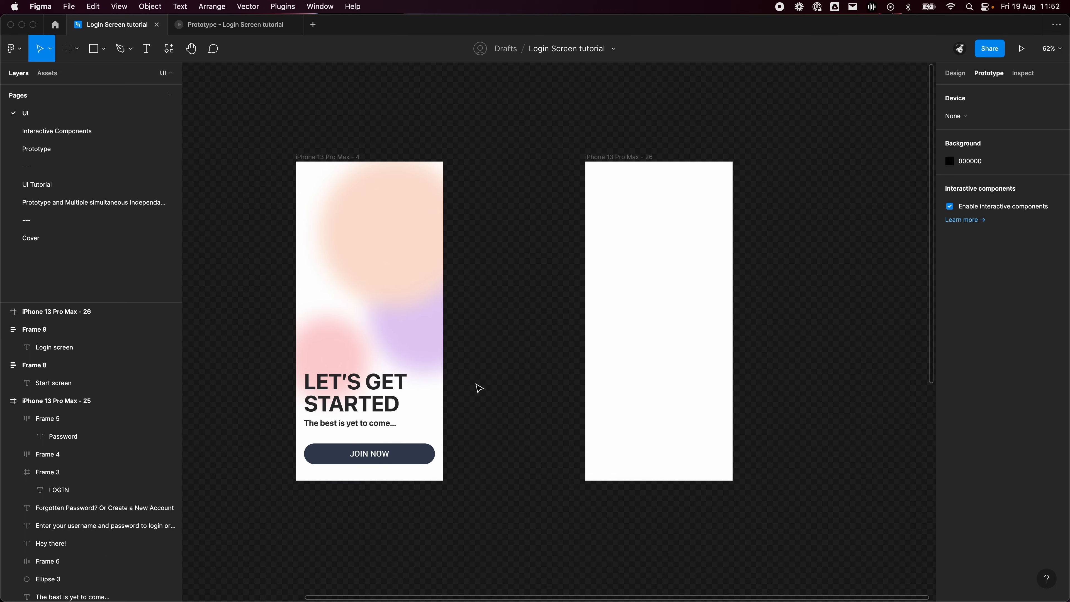
Look over the UI page's screens, check the Cover page and return to the UI page.
{"action": "scroll", "coordinate": [518, 255], "scroll_direction": "down", "scroll_amount": 5}
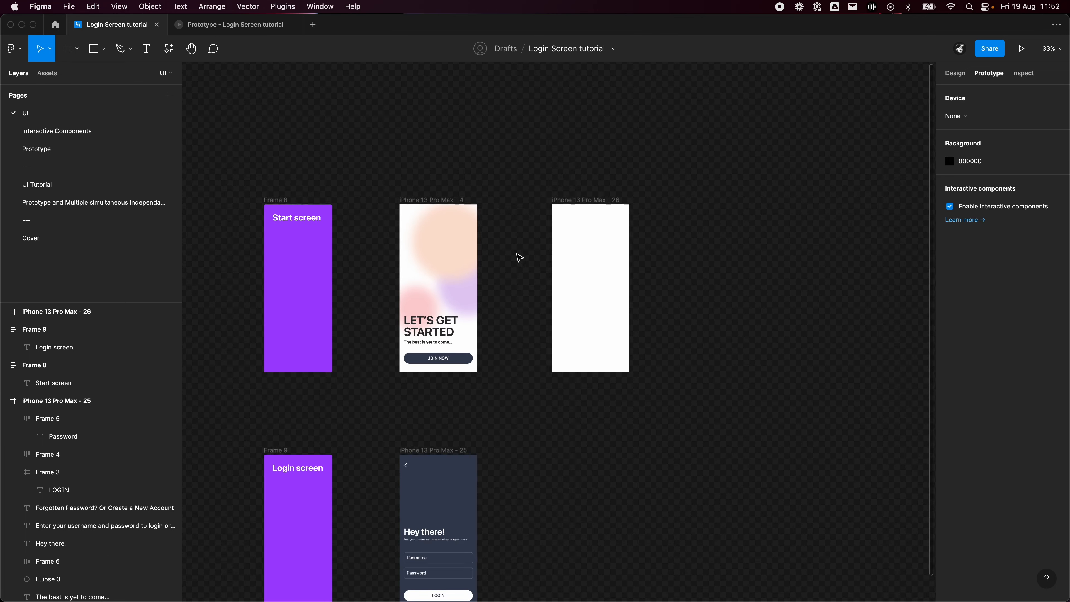
{"action": "left_click_drag", "start_coordinate": [595, 294], "coordinate": [635, 253]}
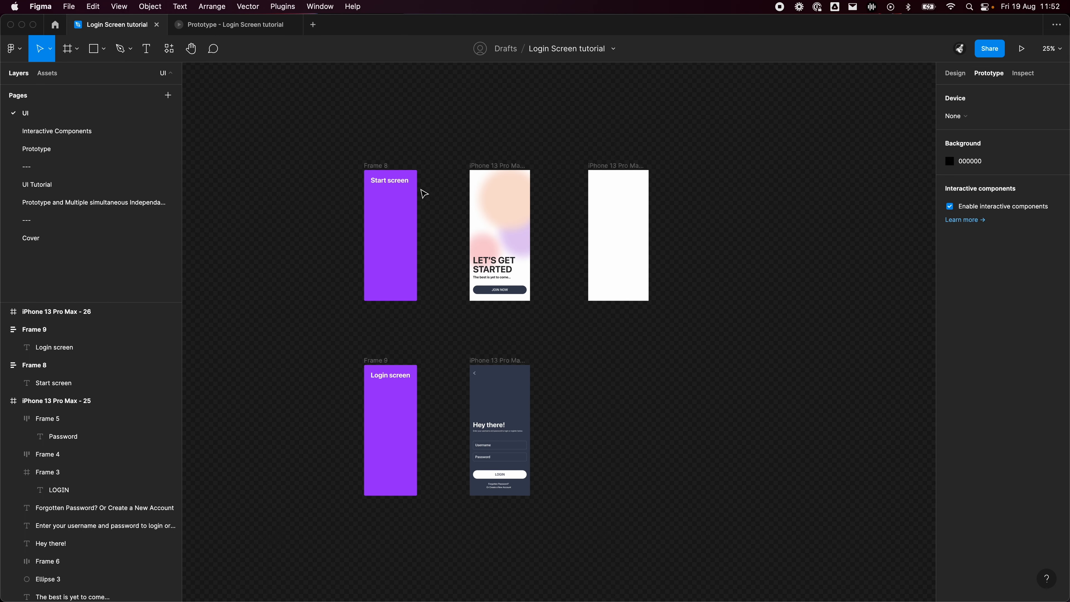
{"action": "left_click", "coordinate": [17, 244]}
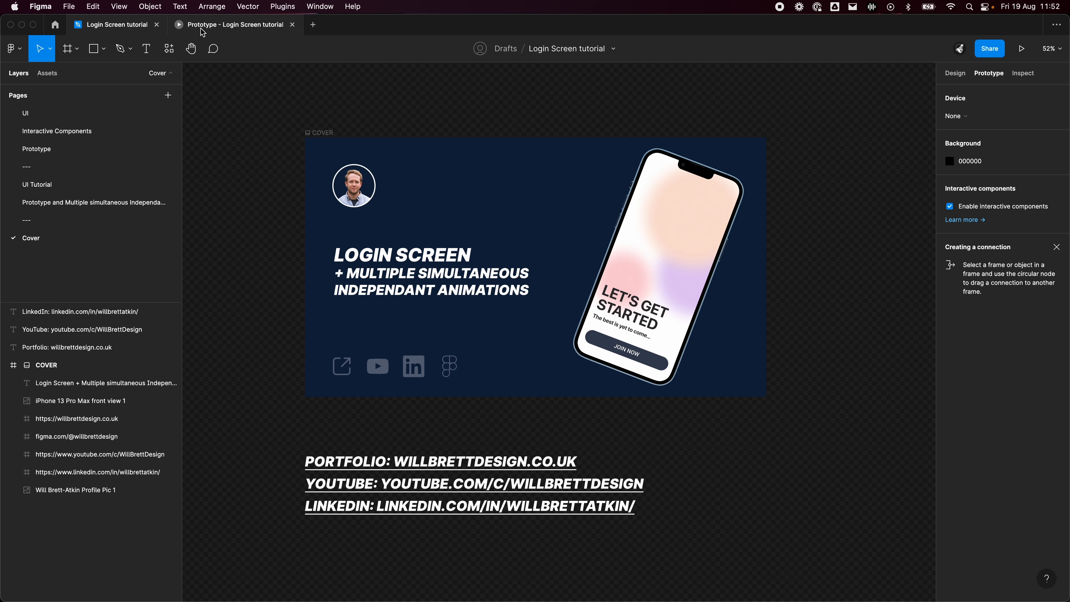
{"action": "left_click", "coordinate": [84, 112]}
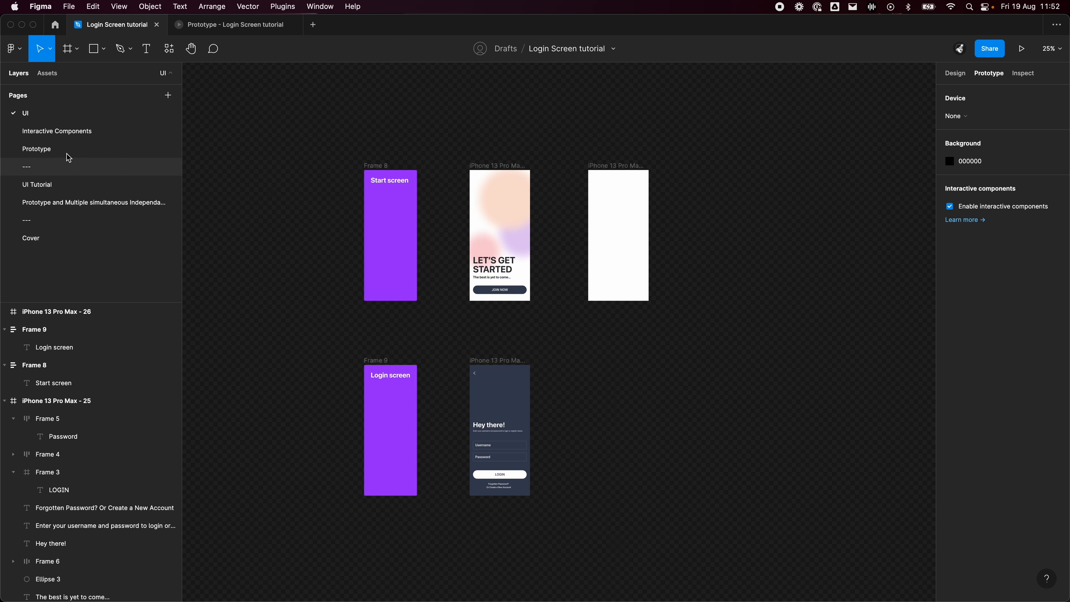
Delete the stray Frame 7 from the Interactive Components page.
{"action": "left_click", "coordinate": [79, 134]}
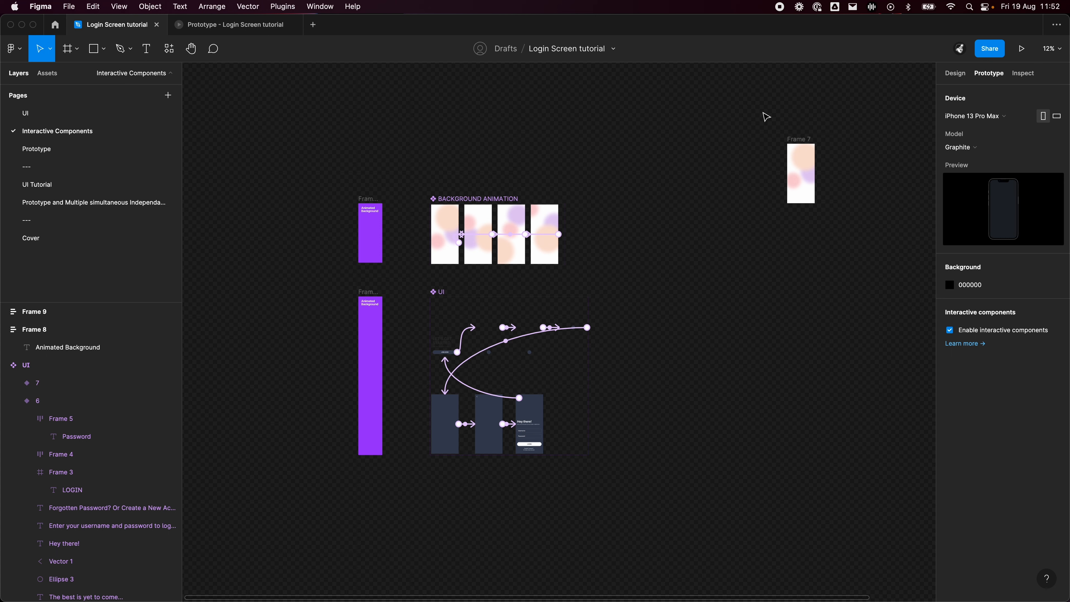
{"action": "left_click", "coordinate": [798, 140]}
{"action": "key", "text": "Delete"}
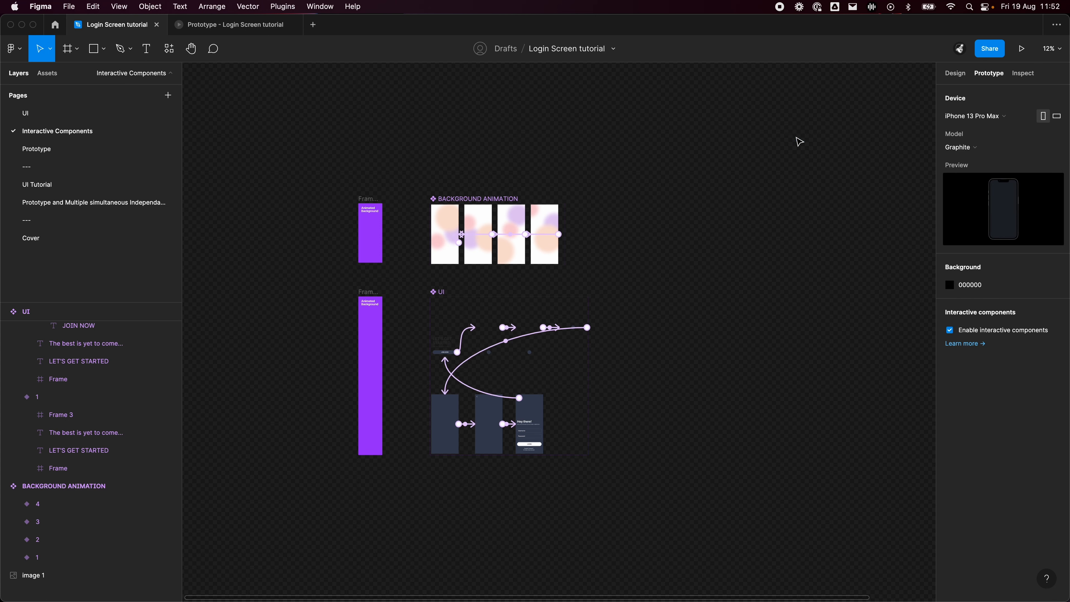
Look through the Prototype page and the two tutorial pages, and return to the start screen on the UI page.
{"action": "left_click", "coordinate": [164, 149]}
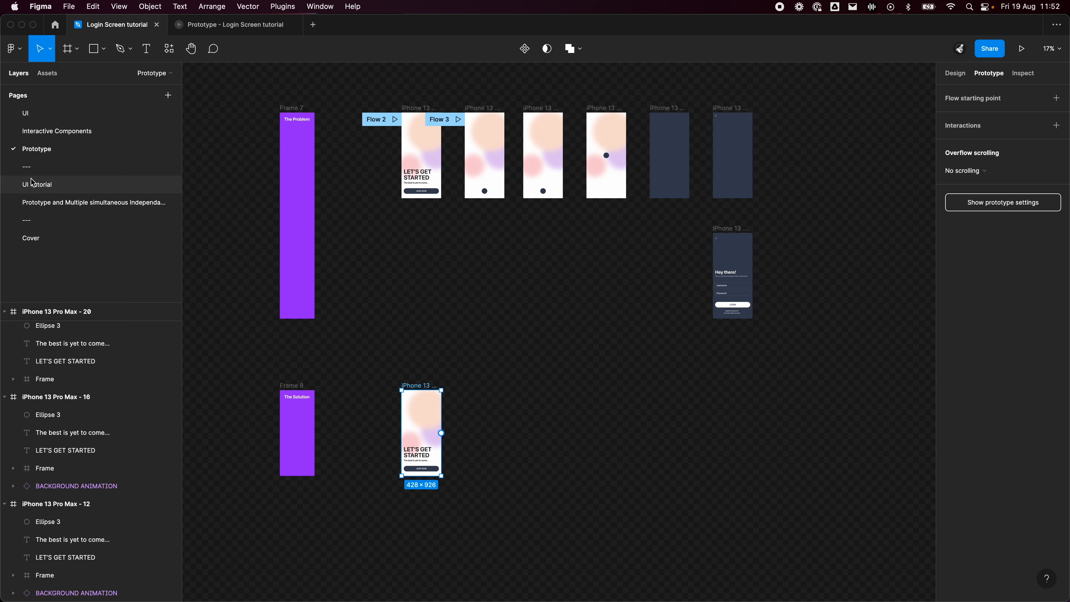
{"action": "left_click", "coordinate": [72, 202]}
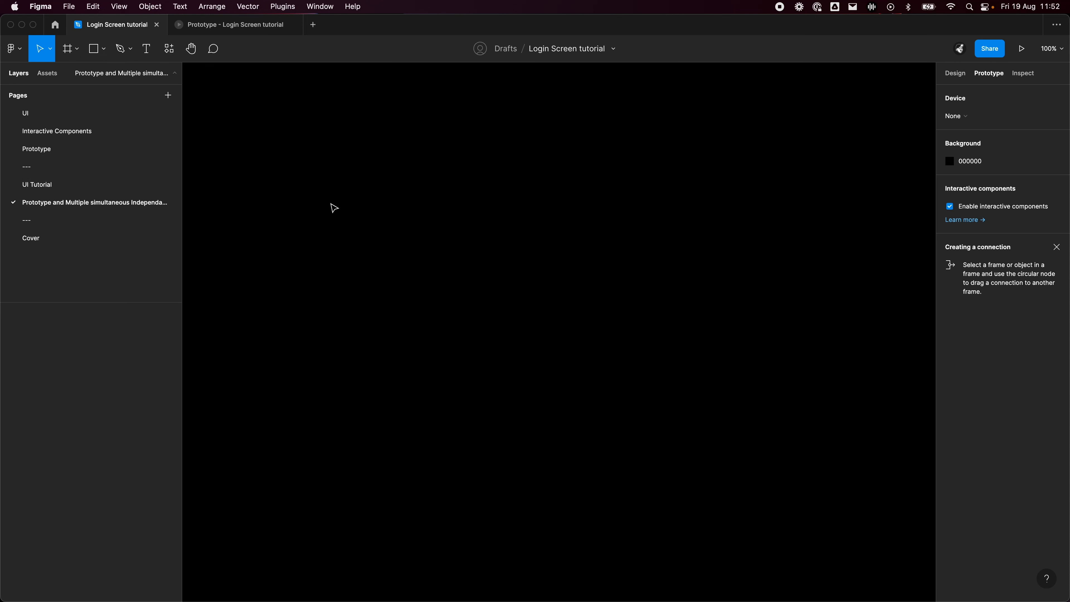
{"action": "left_click", "coordinate": [35, 188]}
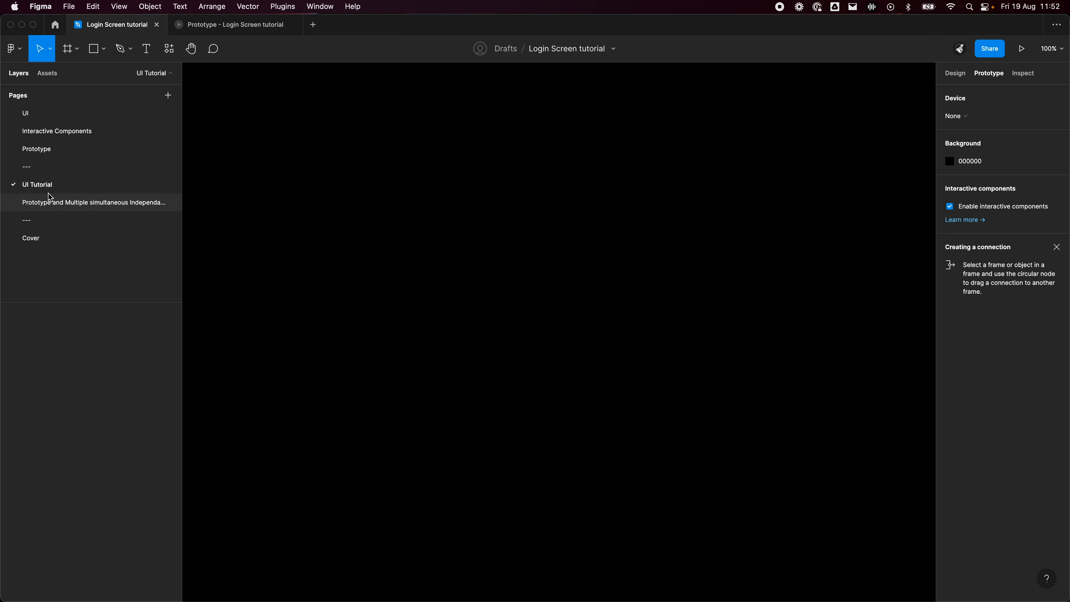
{"action": "left_click", "coordinate": [40, 118]}
{"action": "scroll", "coordinate": [587, 192], "scroll_direction": "up", "scroll_amount": 5}
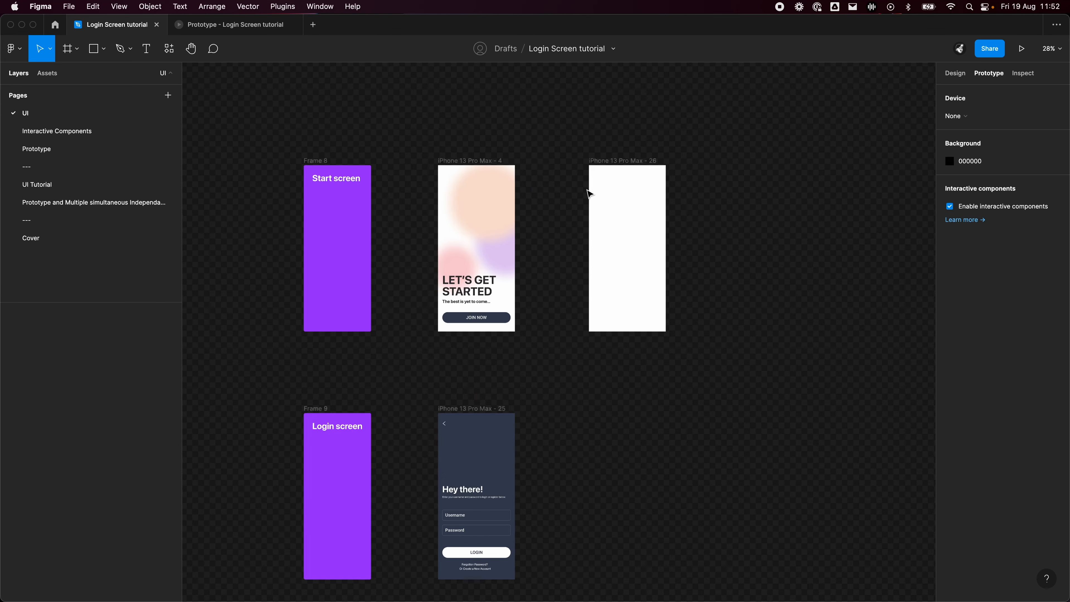
{"action": "left_click_drag", "start_coordinate": [575, 344], "coordinate": [635, 347]}
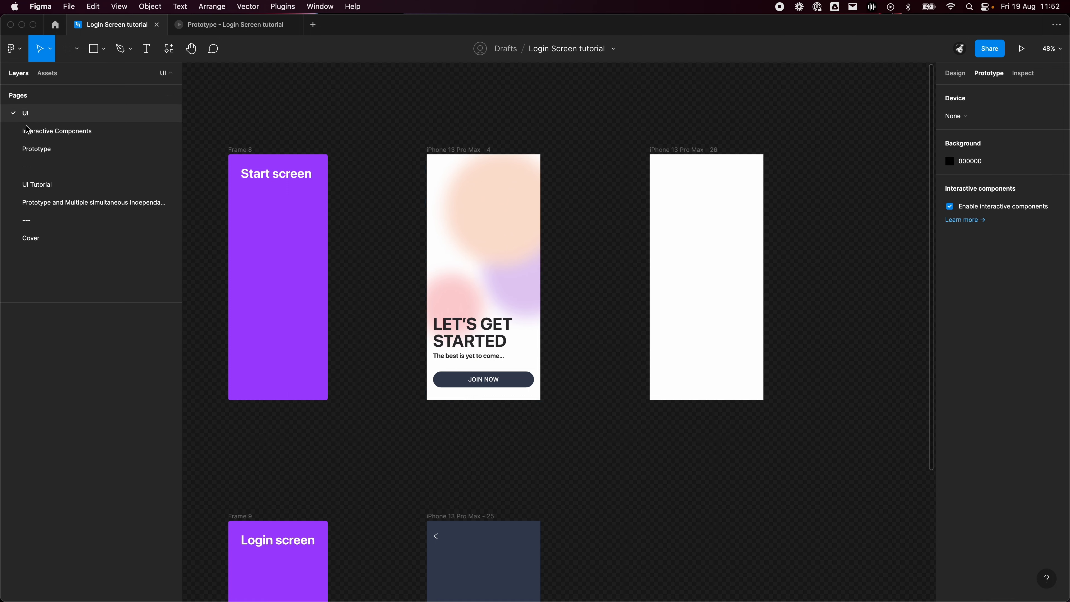
Move the five-colour palette image from the Interactive Components page to the UI page, placing it above the new blank frame.
{"action": "left_click", "coordinate": [53, 134]}
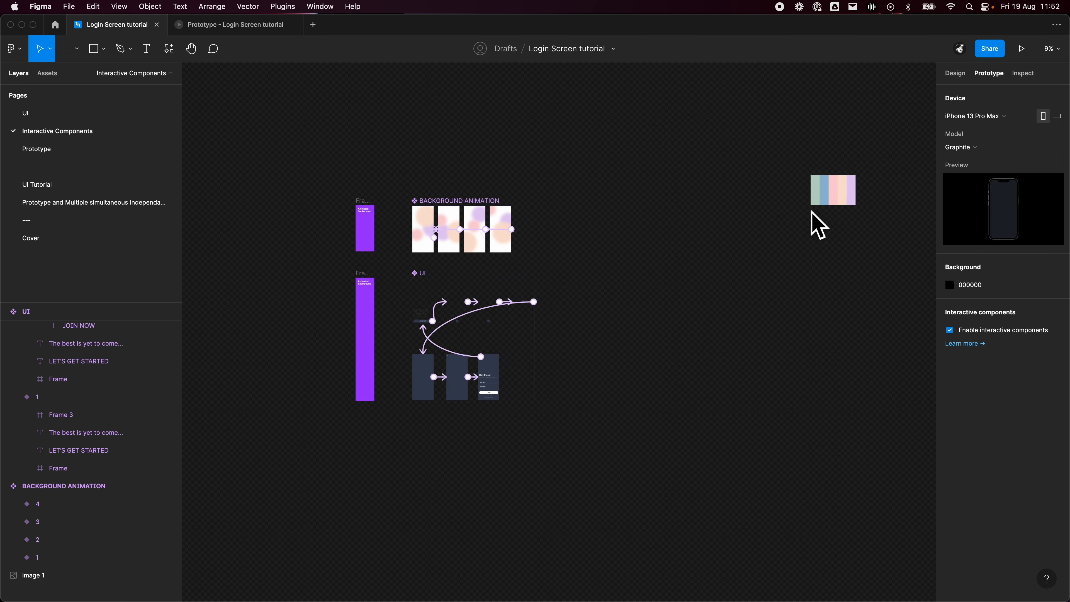
{"action": "left_click", "coordinate": [824, 205]}
{"action": "key", "text": "Escape"}
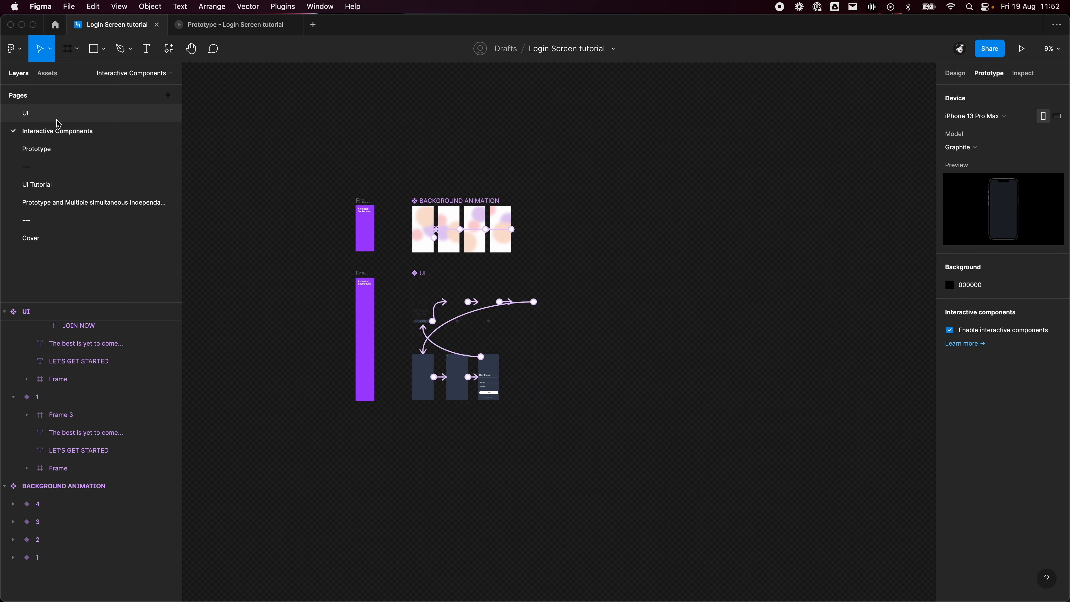
{"action": "left_click", "coordinate": [26, 113]}
{"action": "scroll", "coordinate": [719, 242], "scroll_direction": "right", "scroll_amount": 4}
{"action": "scroll", "coordinate": [719, 242], "scroll_direction": "up", "scroll_amount": 3}
{"action": "key", "text": "super+v"}
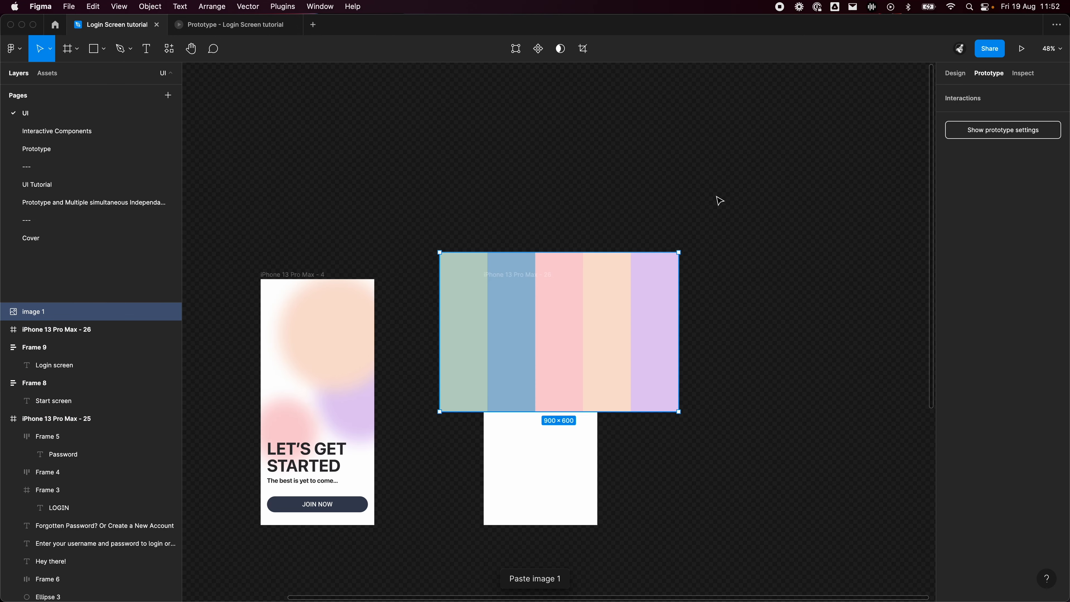
{"action": "left_click_drag", "start_coordinate": [538, 363], "coordinate": [634, 187]}
{"action": "left_click", "coordinate": [750, 339]}
{"action": "left_click_drag", "start_coordinate": [718, 343], "coordinate": [799, 333]}
{"action": "scroll", "coordinate": [674, 269], "scroll_direction": "up", "scroll_amount": 2}
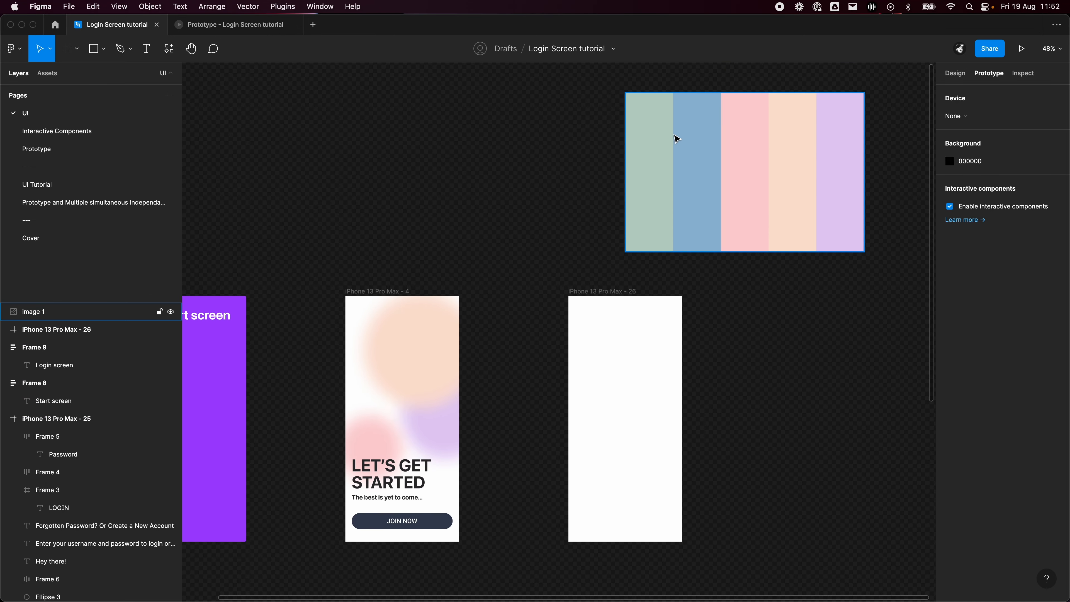
Examine the palette's colours and the three circles in the finished start screen's background.
{"action": "left_click", "coordinate": [835, 162]}
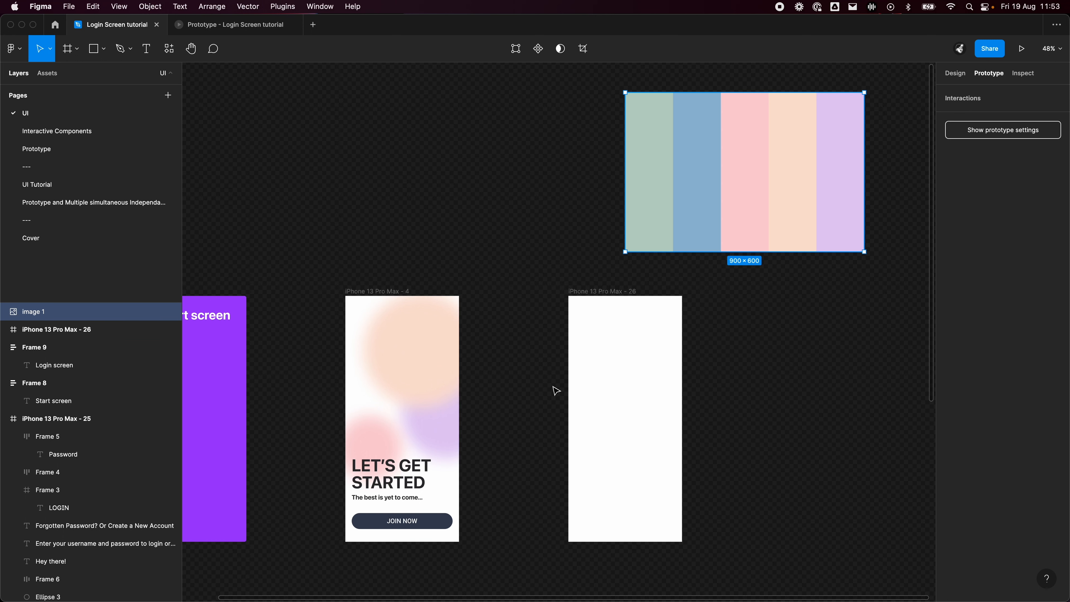
{"action": "left_click_drag", "start_coordinate": [508, 383], "coordinate": [468, 277]}
{"action": "left_click", "coordinate": [346, 249]}
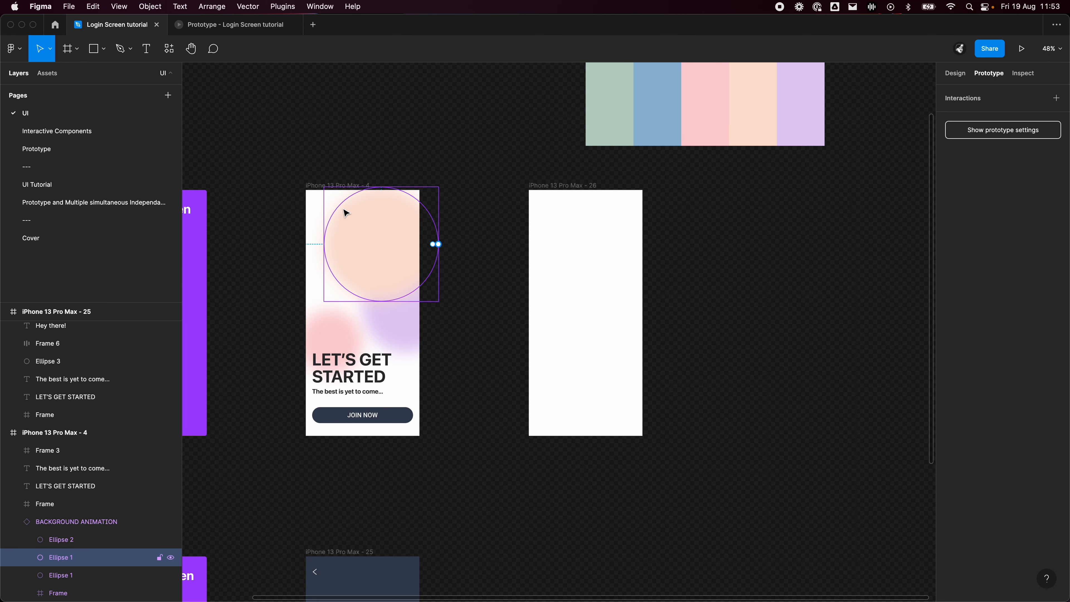
{"action": "left_click", "coordinate": [401, 334]}
{"action": "left_click", "coordinate": [311, 346]}
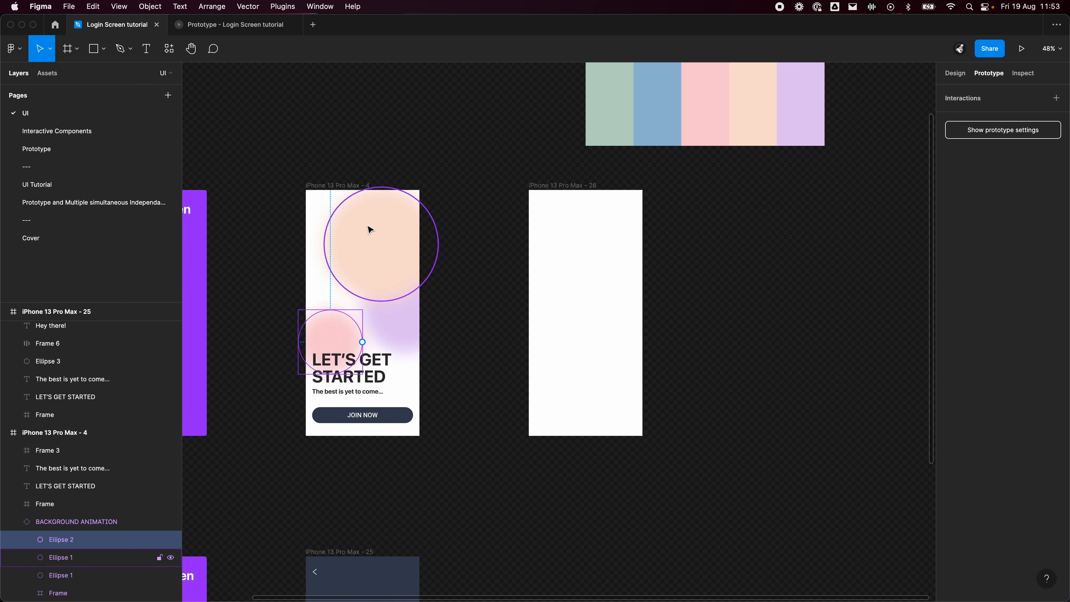
{"action": "key", "text": "Escape"}
{"action": "scroll", "coordinate": [564, 241], "scroll_direction": "right", "scroll_amount": 3}
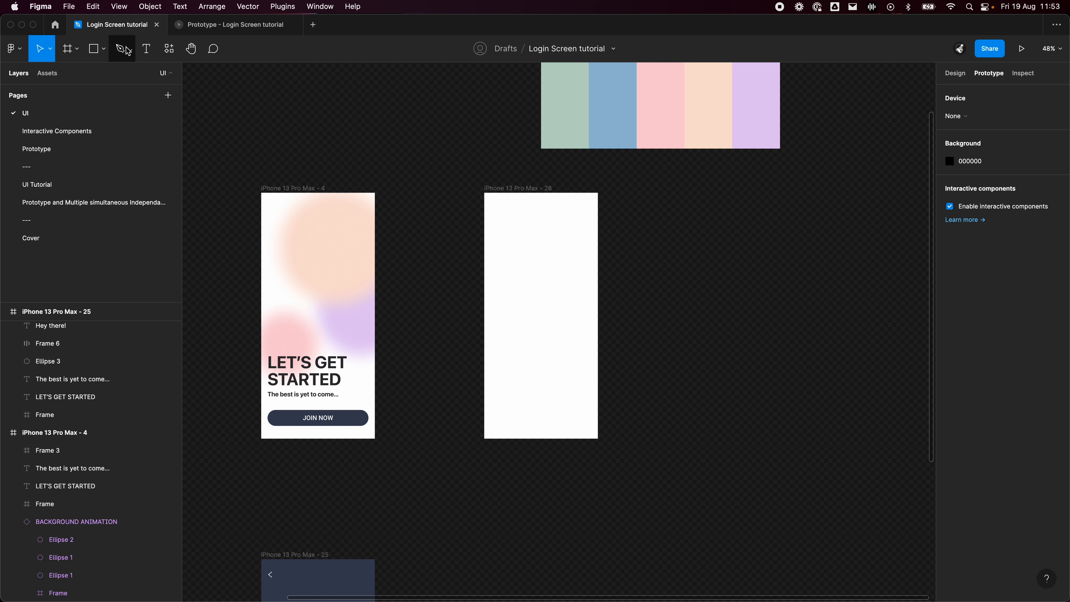
Draw a circle about 357 × 357 in the blank frame and align it to the frame's left edge.
{"action": "left_click", "coordinate": [107, 50]}
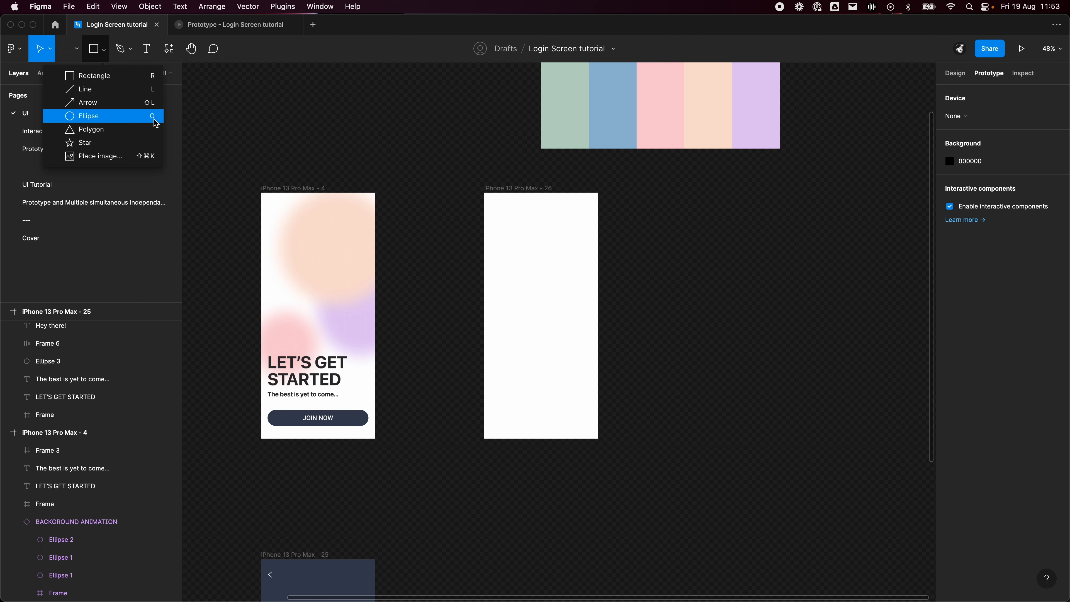
{"action": "left_click", "coordinate": [110, 121]}
{"action": "mouse_move", "coordinate": [490, 257]}
{"action": "left_mouse_down"}
{"action": "mouse_move", "coordinate": [577, 341]}
{"action": "mouse_move", "coordinate": [592, 330]}
{"action": "mouse_move", "coordinate": [566, 280]}
{"action": "mouse_move", "coordinate": [516, 282]}
{"action": "left_mouse_up"}
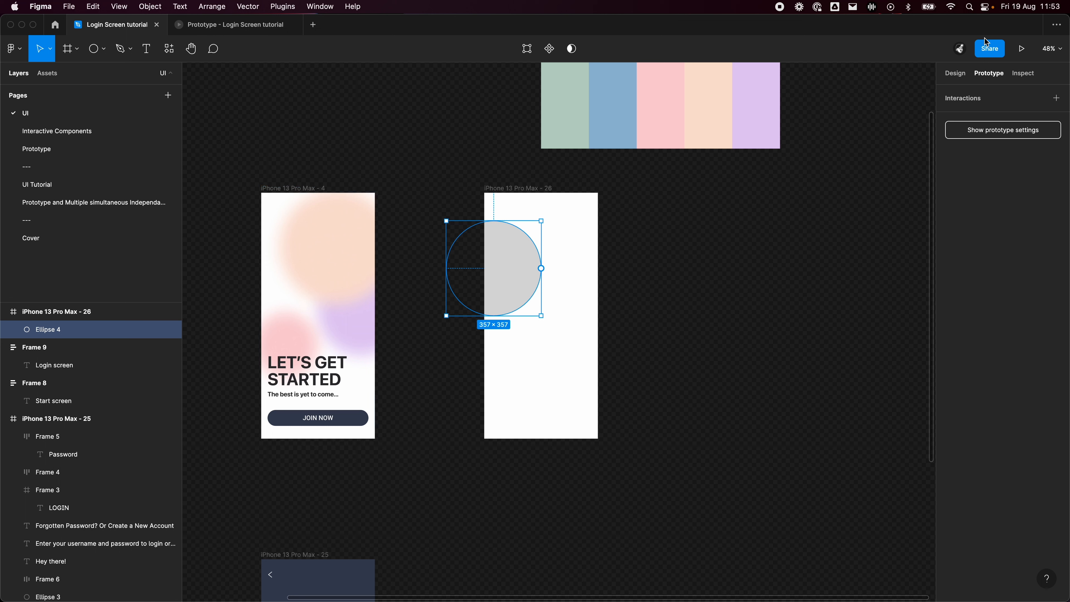
{"action": "left_click", "coordinate": [966, 75]}
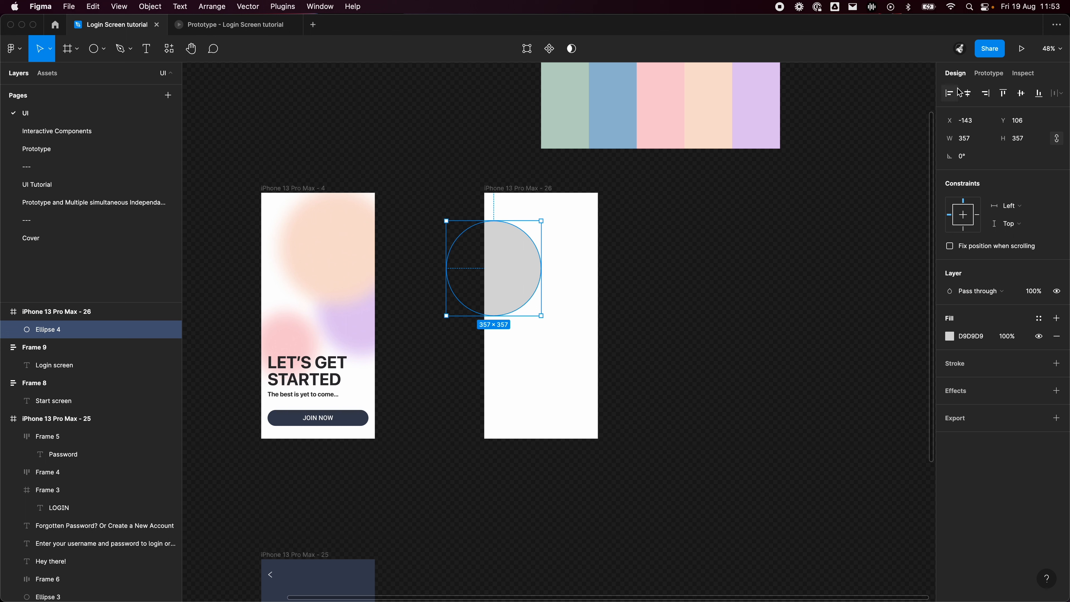
{"action": "key", "text": "alt+a"}
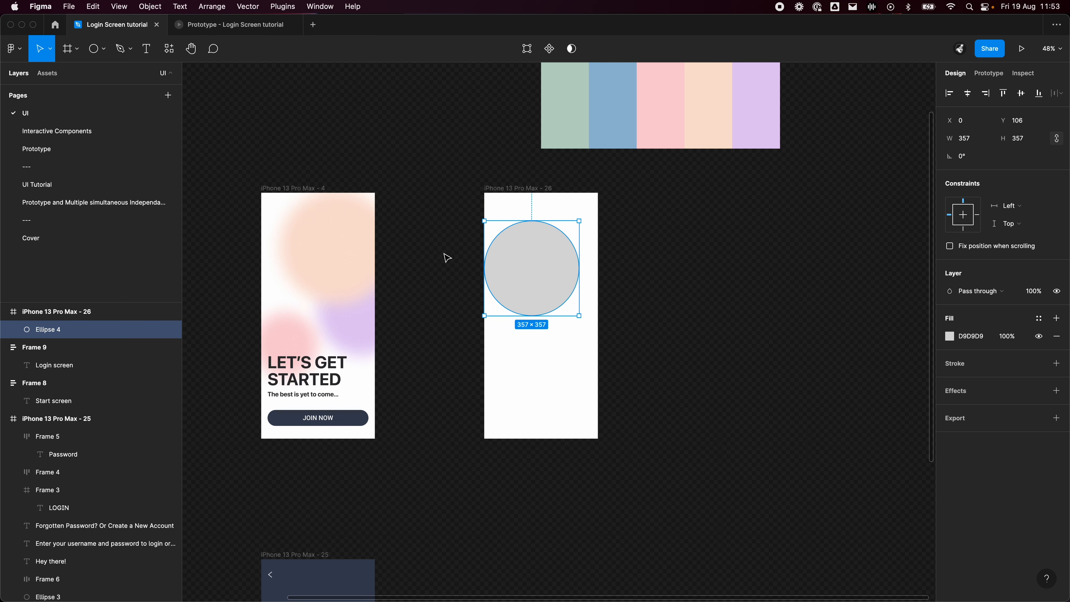
Duplicate the circle twice and spread the three circles over the frame's upper right, left edge and lower right.
{"action": "left_click_drag", "start_coordinate": [551, 276], "coordinate": [576, 360]}
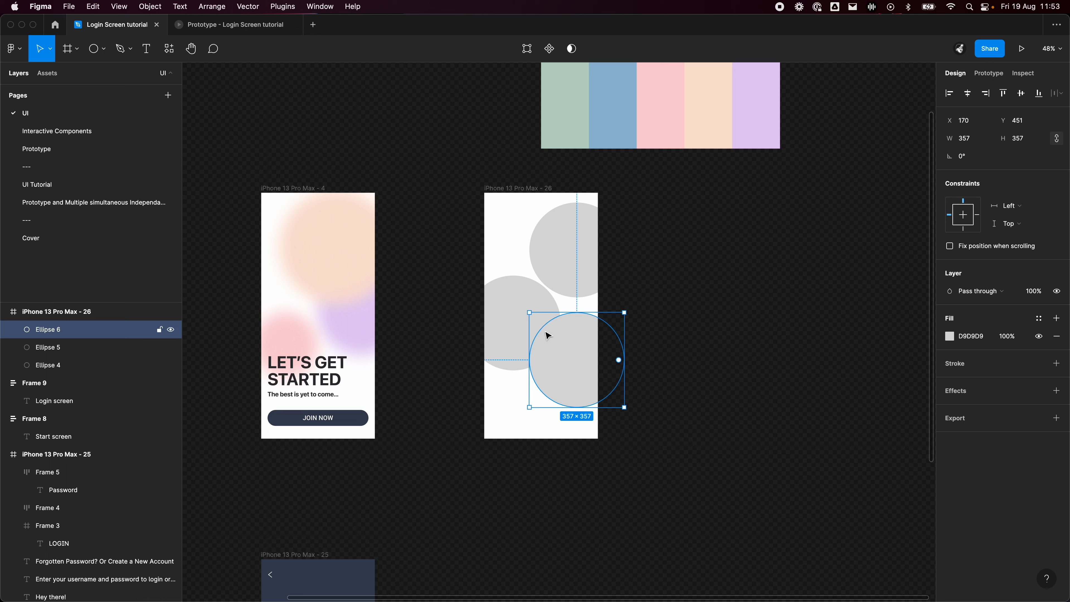
{"action": "left_click_drag", "start_coordinate": [508, 306], "coordinate": [493, 281]}
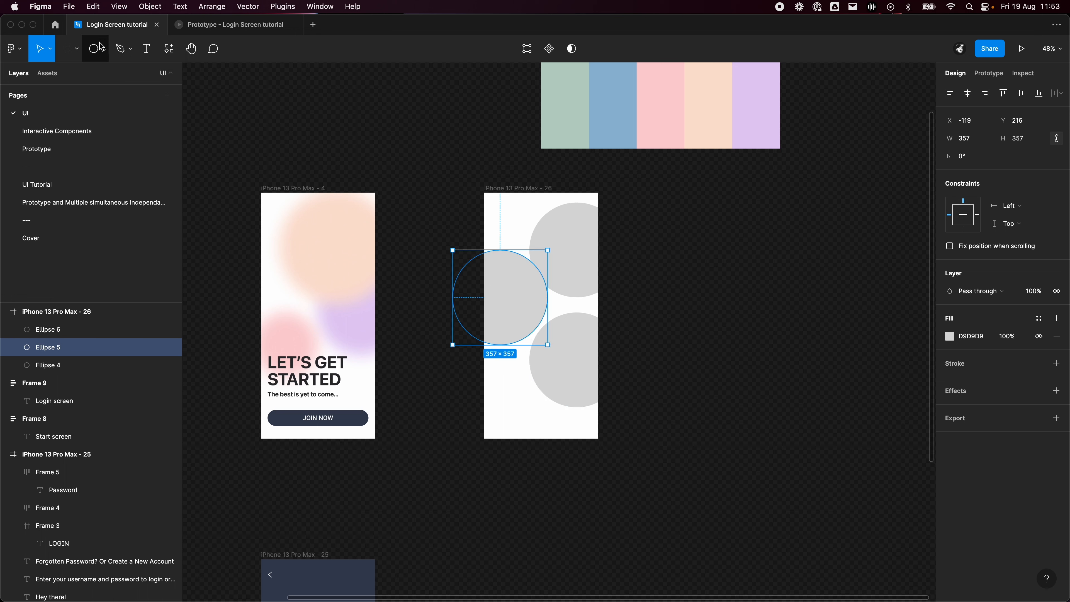
{"action": "left_click", "coordinate": [566, 354]}
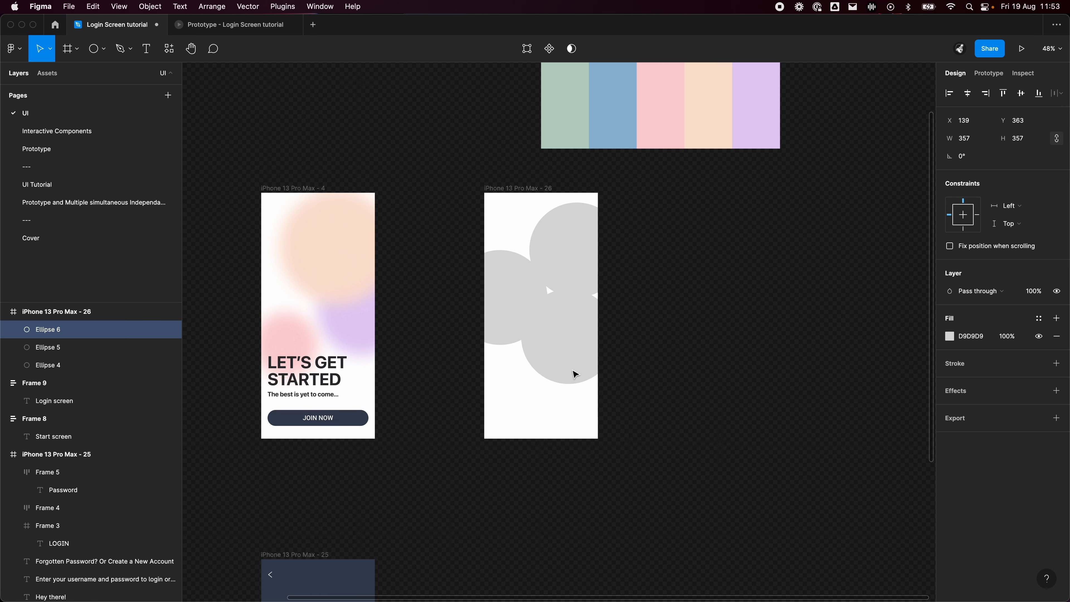
{"action": "left_click_drag", "start_coordinate": [573, 373], "coordinate": [512, 325]}
Shrink the circle at the frame's left edge to about 179 × 179 and the lower one to about 243 × 243.
{"action": "left_click", "coordinate": [462, 290]}
{"action": "left_click", "coordinate": [511, 307]}
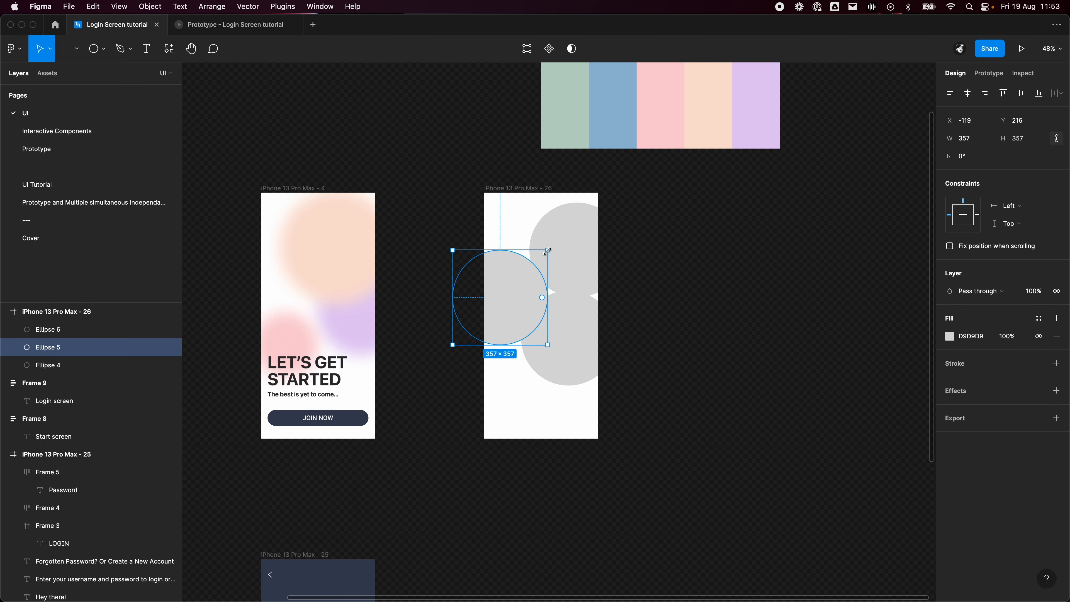
{"action": "left_click_drag", "start_coordinate": [546, 249], "coordinate": [518, 289]}
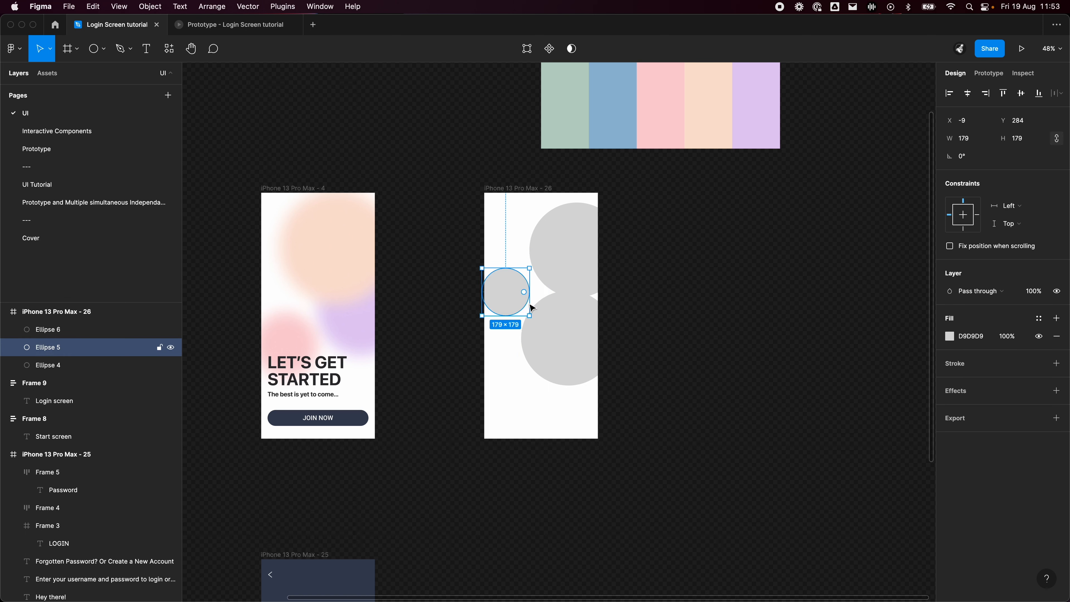
{"action": "left_click", "coordinate": [551, 330]}
{"action": "left_click_drag", "start_coordinate": [607, 299], "coordinate": [576, 329]}
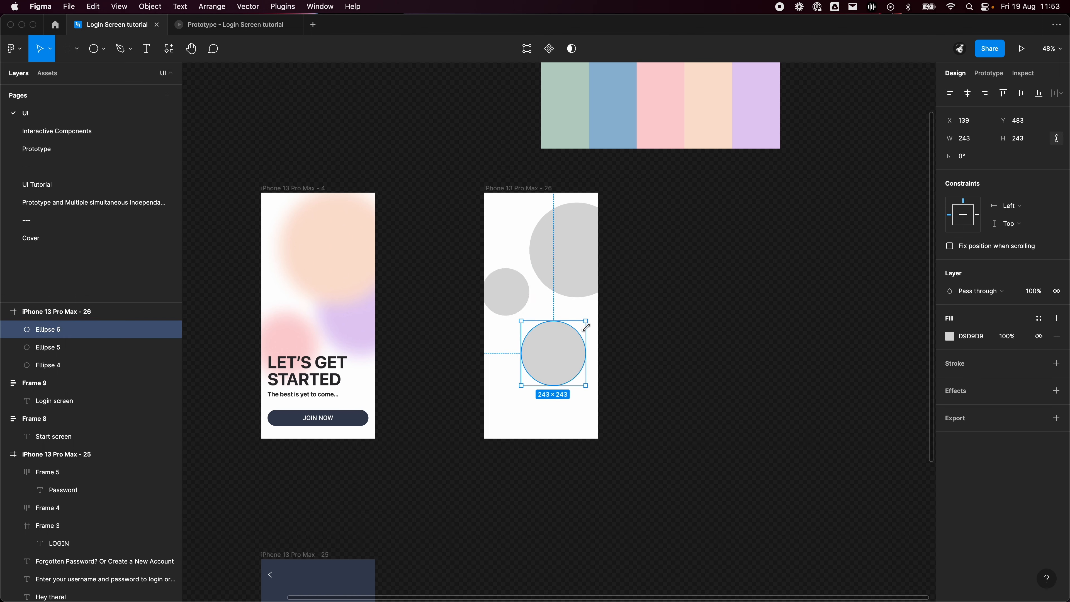
Fill the large circle in the new frame's upper right with the green (BDD0C4) sampled from the colour palette.
{"action": "left_click", "coordinate": [654, 318]}
{"action": "left_click_drag", "start_coordinate": [662, 347], "coordinate": [649, 342]}
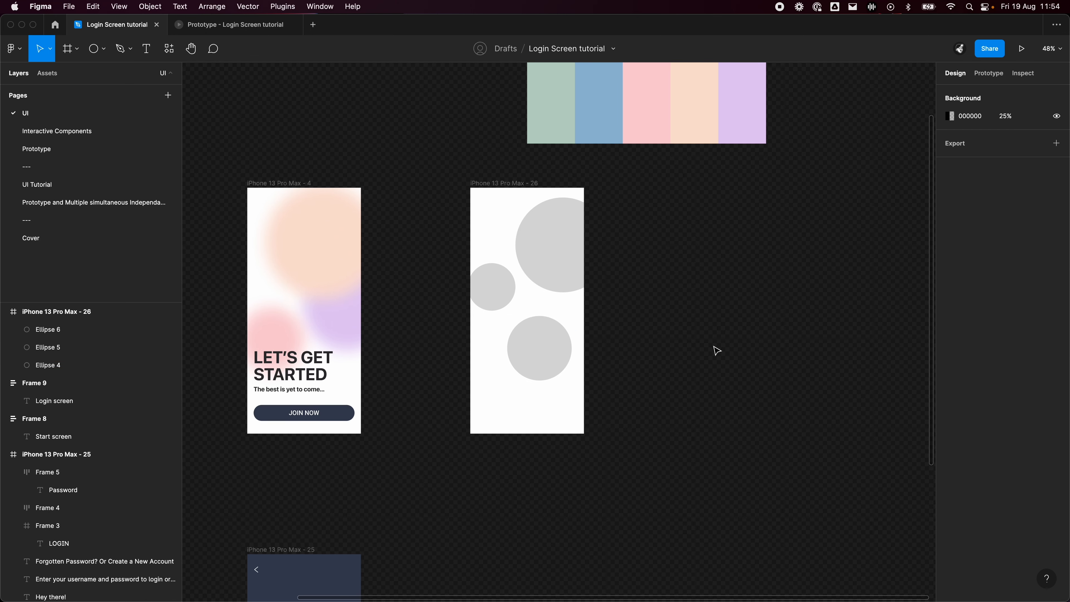
{"action": "scroll", "coordinate": [707, 286], "scroll_direction": "up", "scroll_amount": 3}
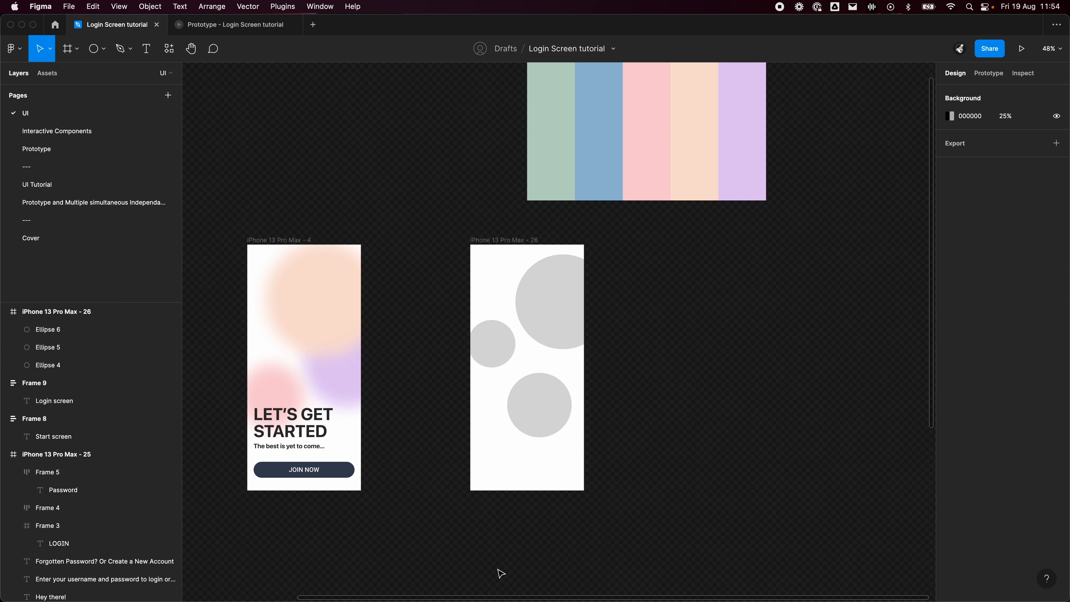
{"action": "scroll", "coordinate": [588, 411], "scroll_direction": "up", "scroll_amount": 2}
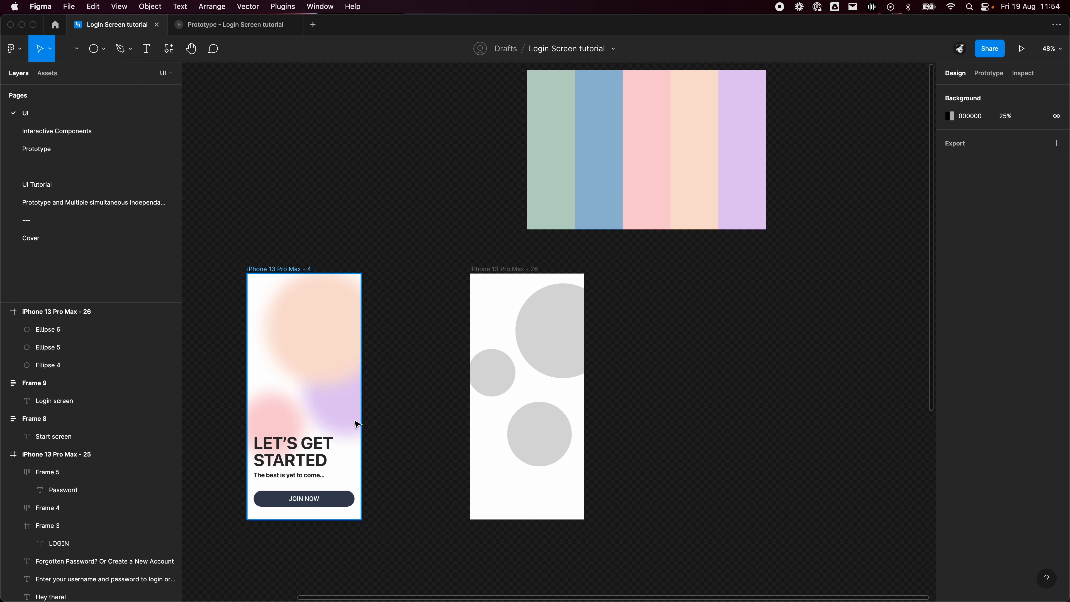
{"action": "scroll", "coordinate": [699, 342], "scroll_direction": "up", "scroll_amount": 2}
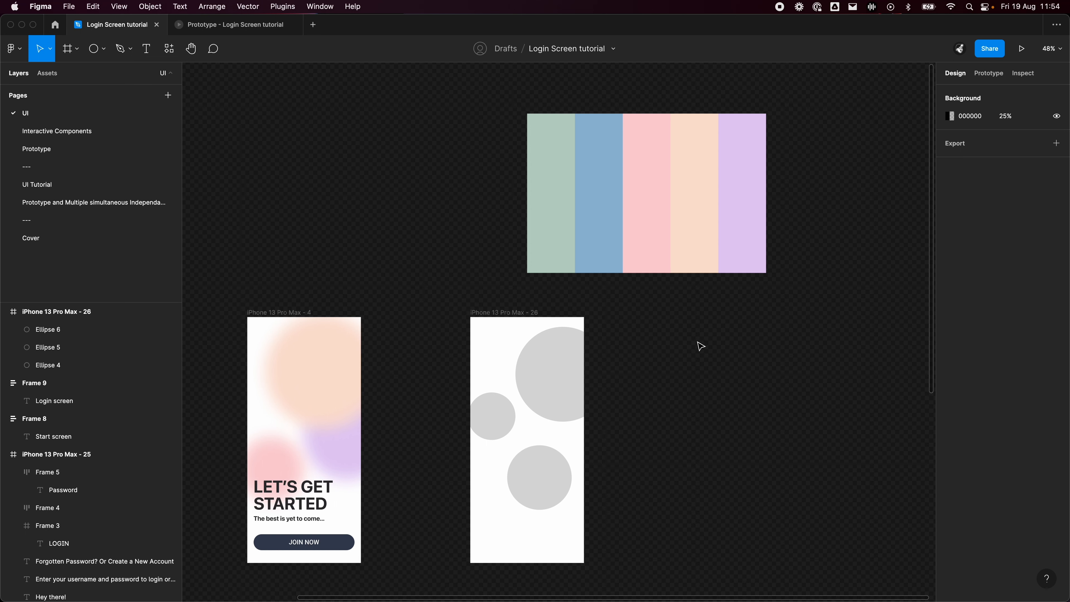
{"action": "scroll", "coordinate": [651, 249], "scroll_direction": "down", "scroll_amount": 2}
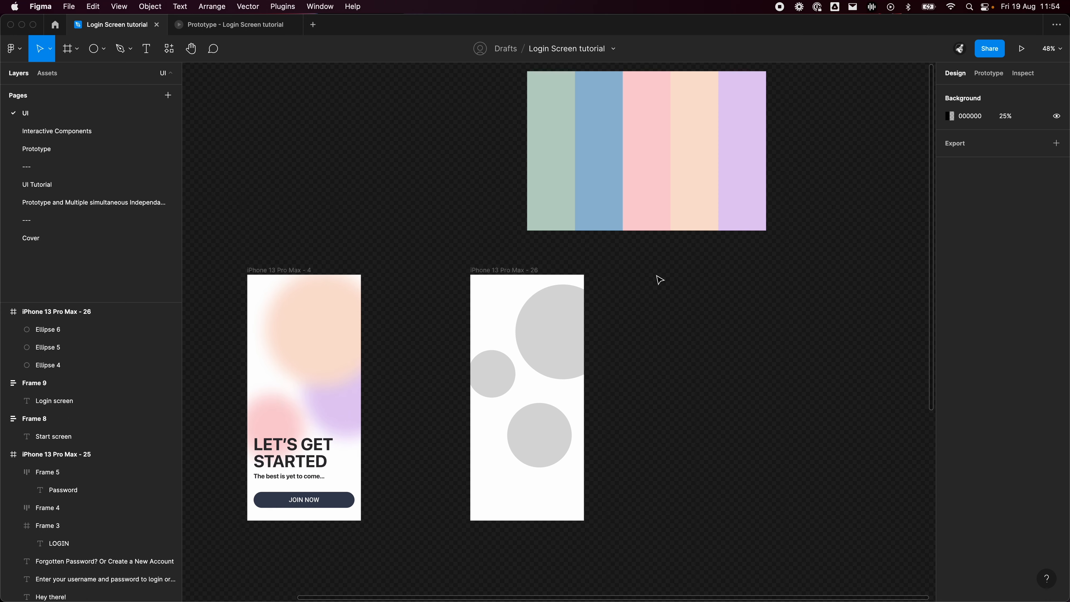
{"action": "left_click", "coordinate": [579, 337]}
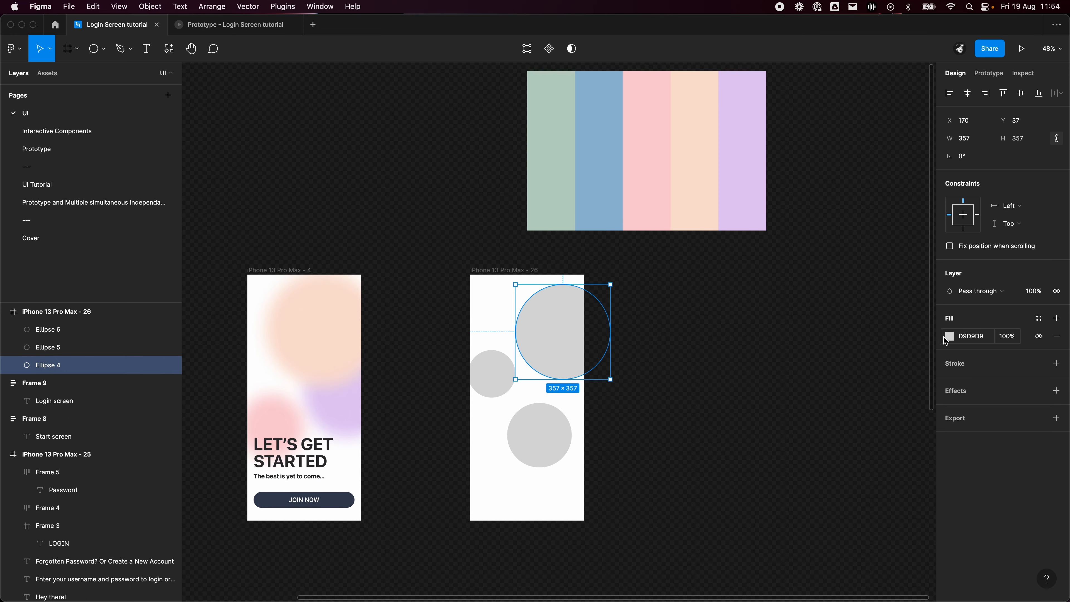
{"action": "left_click", "coordinate": [949, 337]}
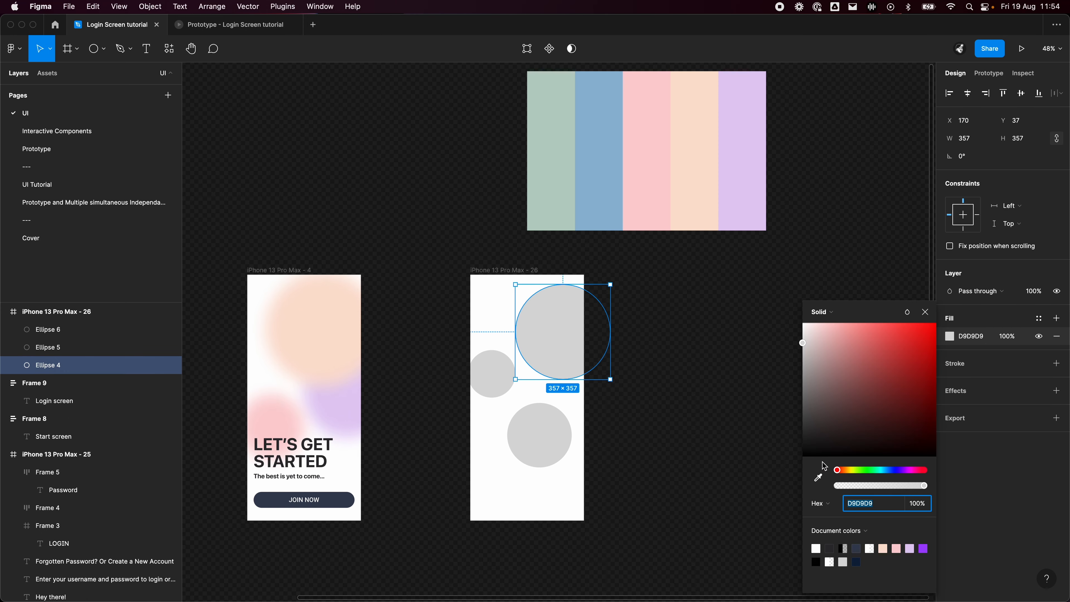
{"action": "left_click", "coordinate": [819, 478]}
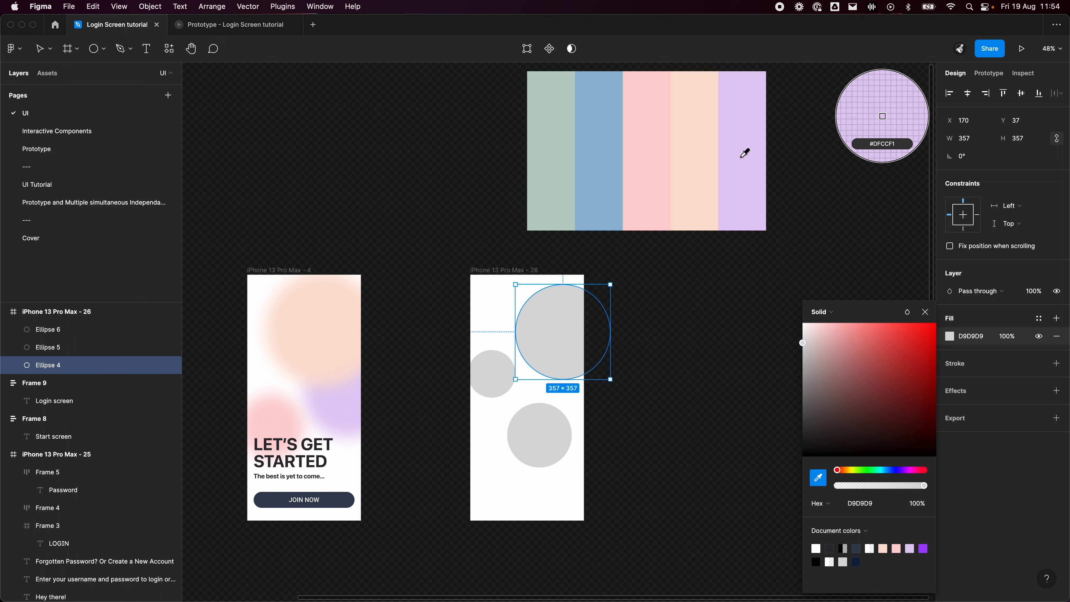
{"action": "left_click", "coordinate": [550, 144]}
Fill the lower 243 × 243 circle with the blue (9AB7D3) sampled from the colour palette.
{"action": "left_click", "coordinate": [565, 431]}
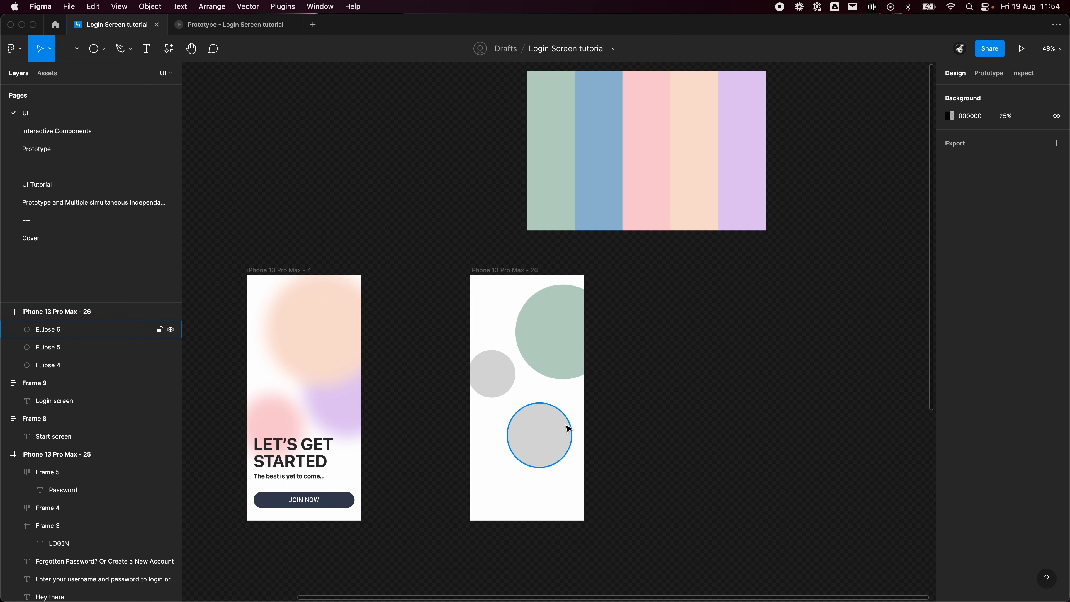
{"action": "left_click", "coordinate": [950, 337]}
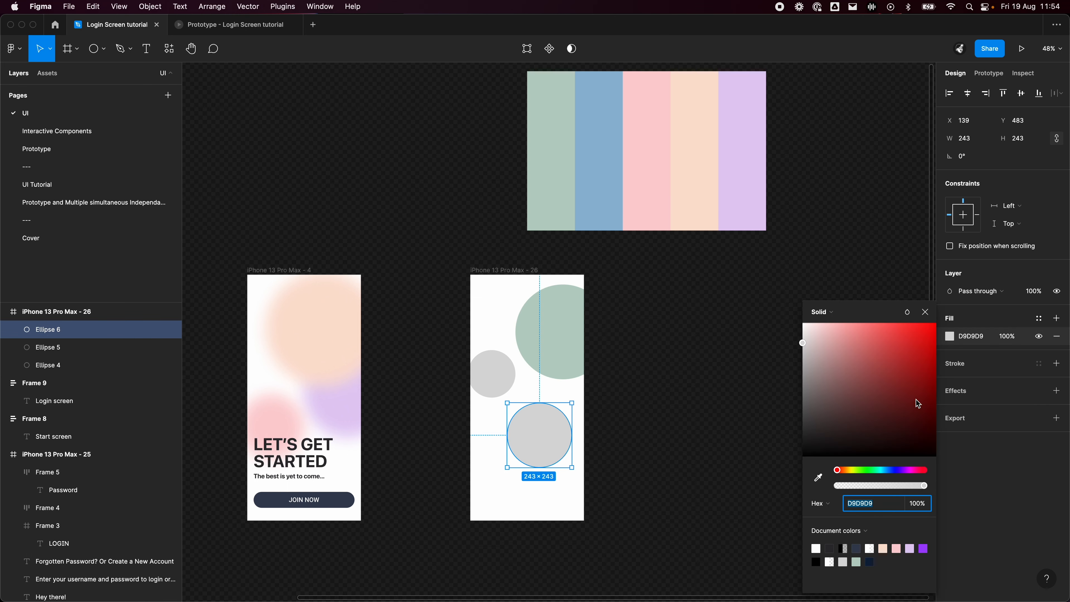
{"action": "left_click", "coordinate": [817, 477]}
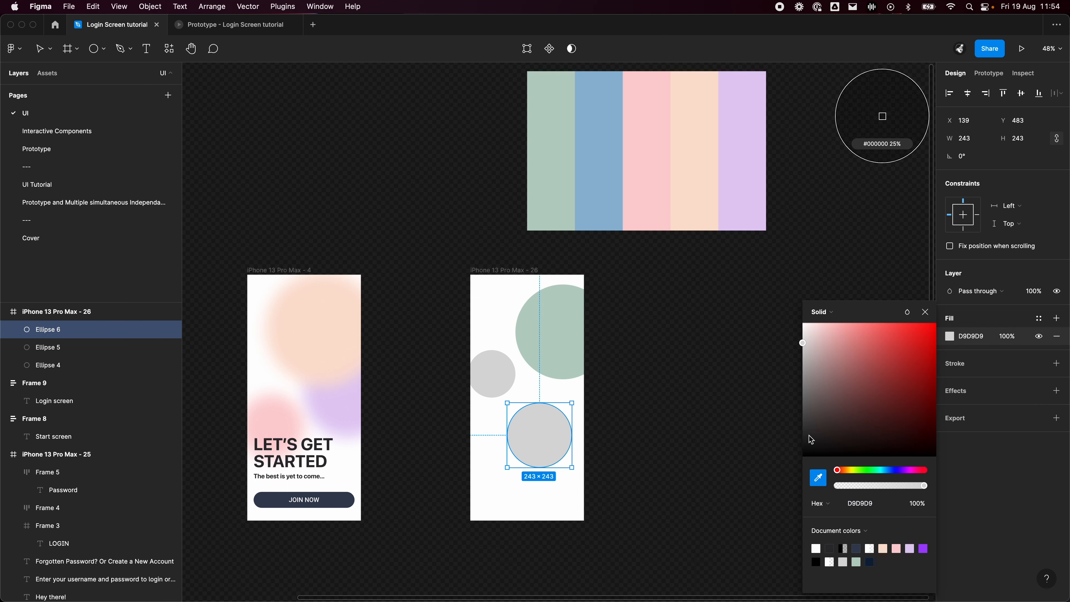
{"action": "left_click", "coordinate": [604, 166]}
Fill the small circle at the frame's left edge with the peach (F7E1D3) sampled from the colour palette.
{"action": "left_click", "coordinate": [490, 372]}
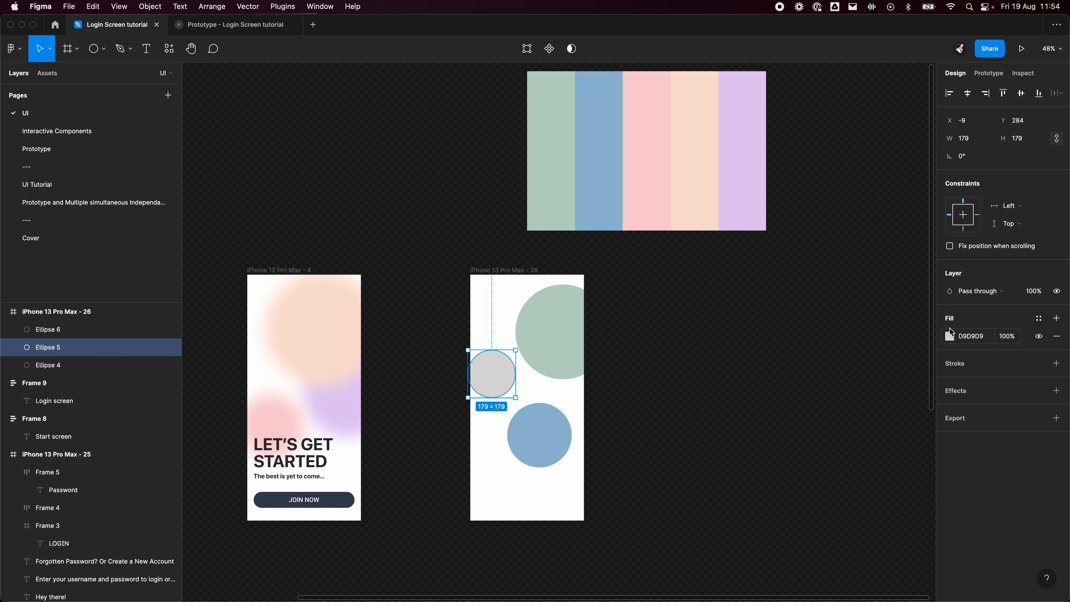
{"action": "left_click", "coordinate": [950, 336]}
{"action": "left_click", "coordinate": [818, 478]}
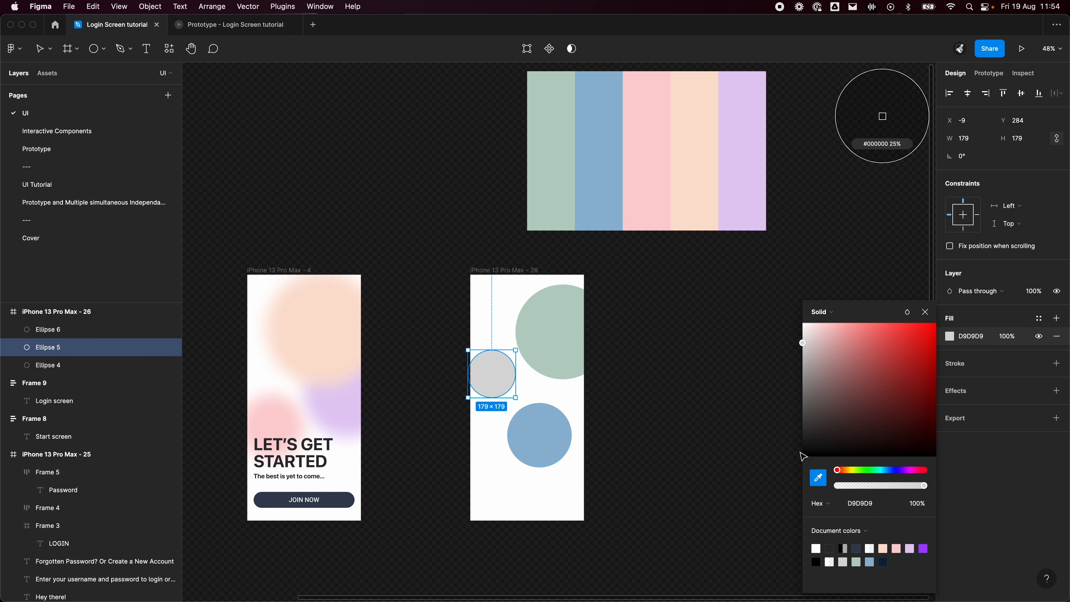
{"action": "left_click", "coordinate": [692, 160]}
{"action": "left_click", "coordinate": [744, 261]}
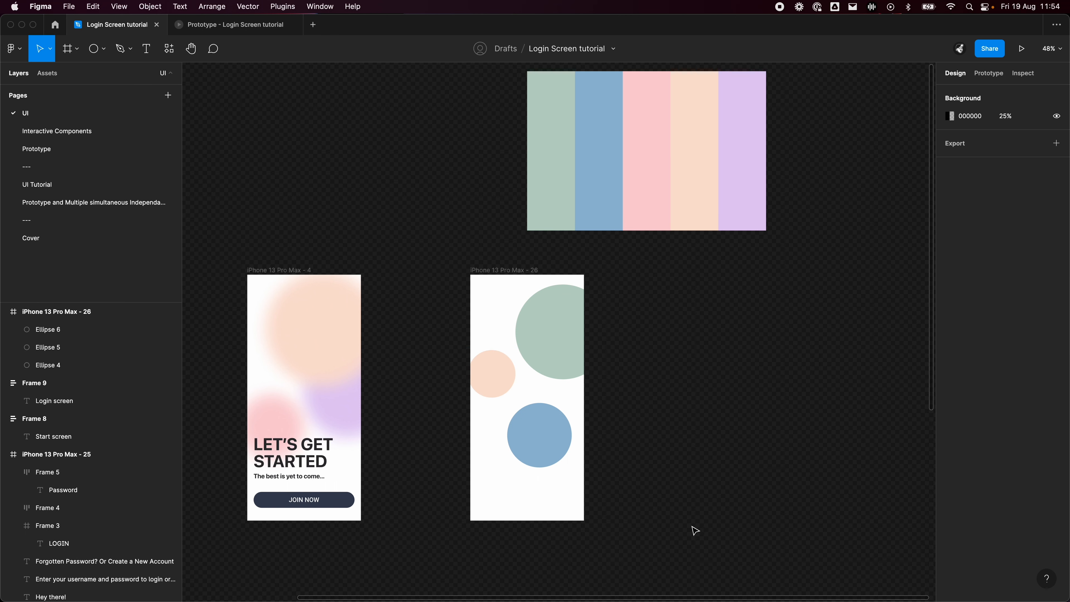
Group the three coloured circles in the new frame and rename the group Background.
{"action": "scroll", "coordinate": [686, 356], "scroll_direction": "down", "scroll_amount": 3}
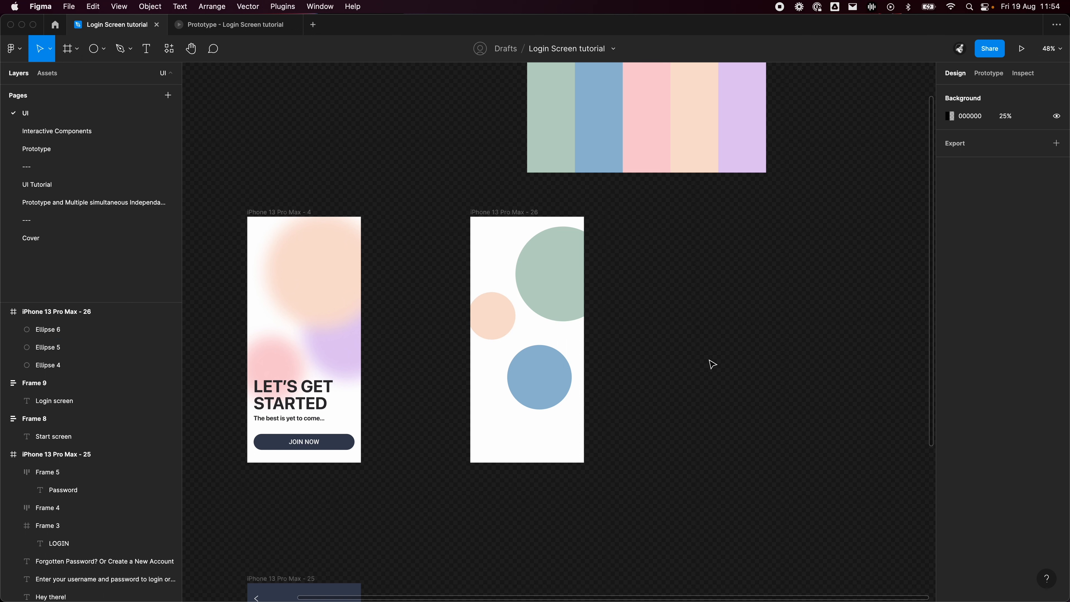
{"action": "left_click_drag", "start_coordinate": [709, 409], "coordinate": [483, 267]}
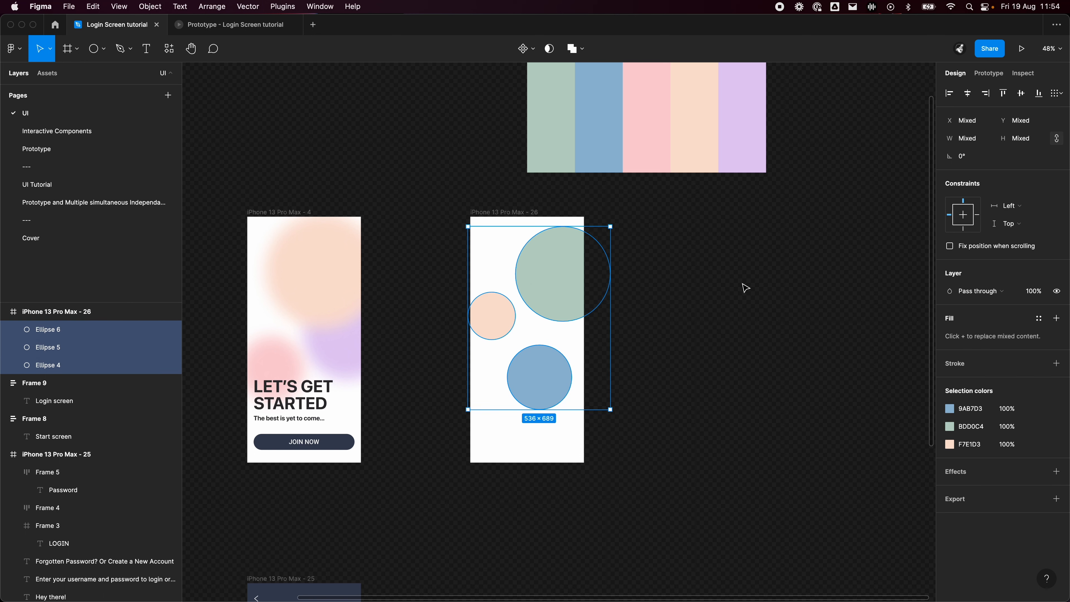
{"action": "key", "text": "ctrl+g"}
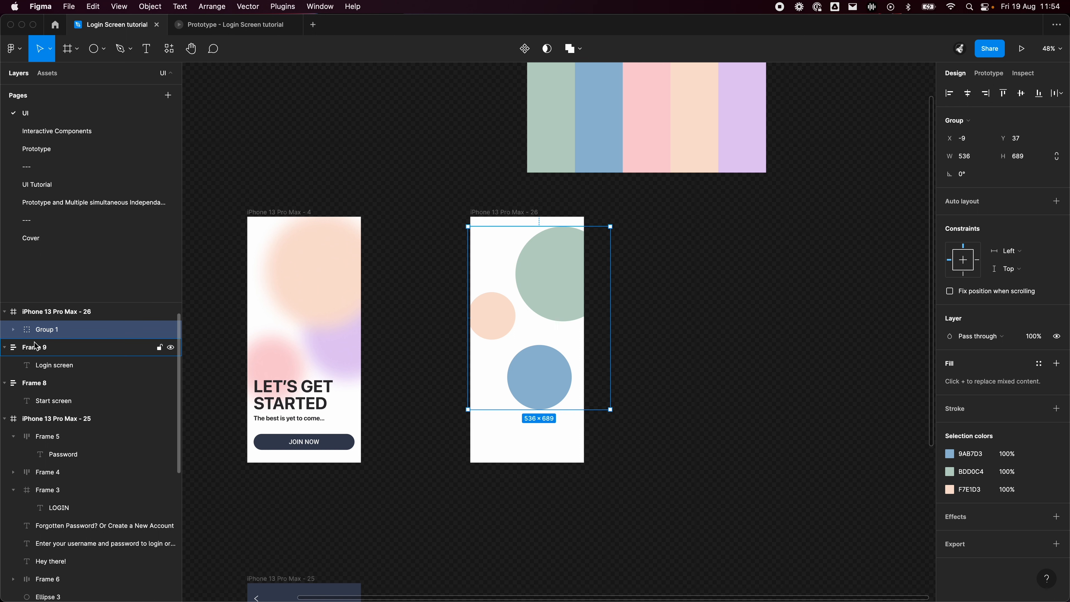
{"action": "double_click", "coordinate": [47, 330]}
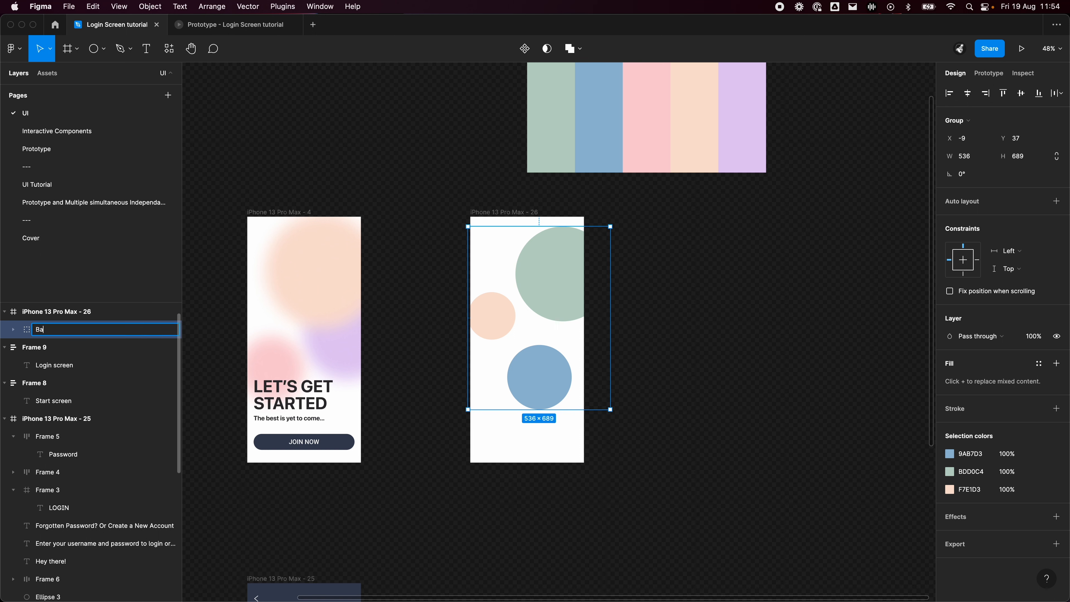
{"action": "type", "text": "Background"}
{"action": "key", "text": "Return"}
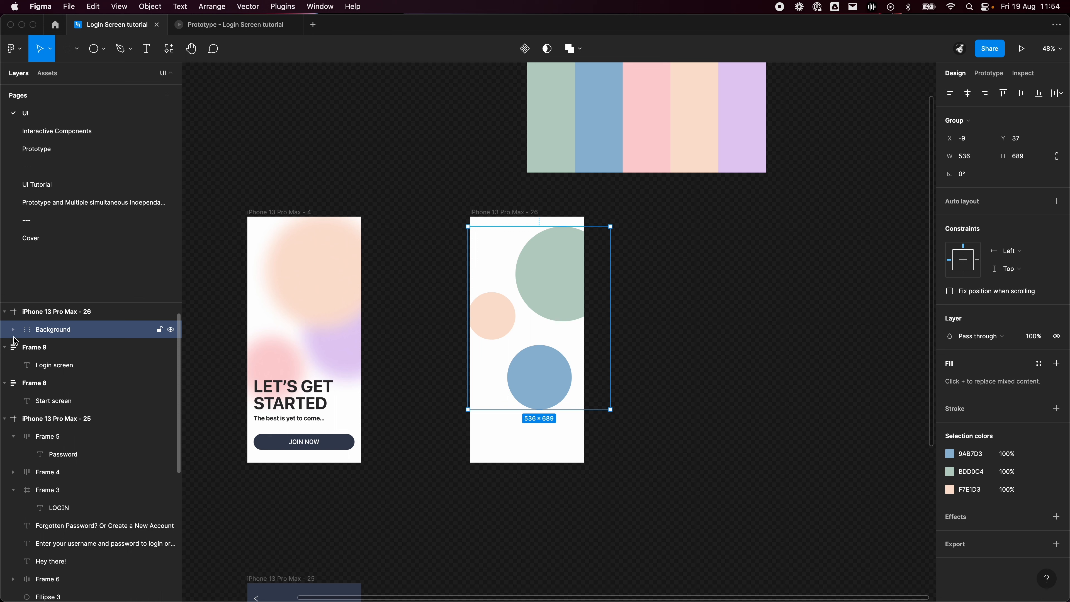
Try moving the whole Background group up and to the right within the frame, and undo the move.
{"action": "mouse_move", "coordinate": [555, 292]}
{"action": "left_mouse_down"}
{"action": "mouse_move", "coordinate": [523, 281]}
{"action": "mouse_move", "coordinate": [567, 276]}
{"action": "left_mouse_up"}
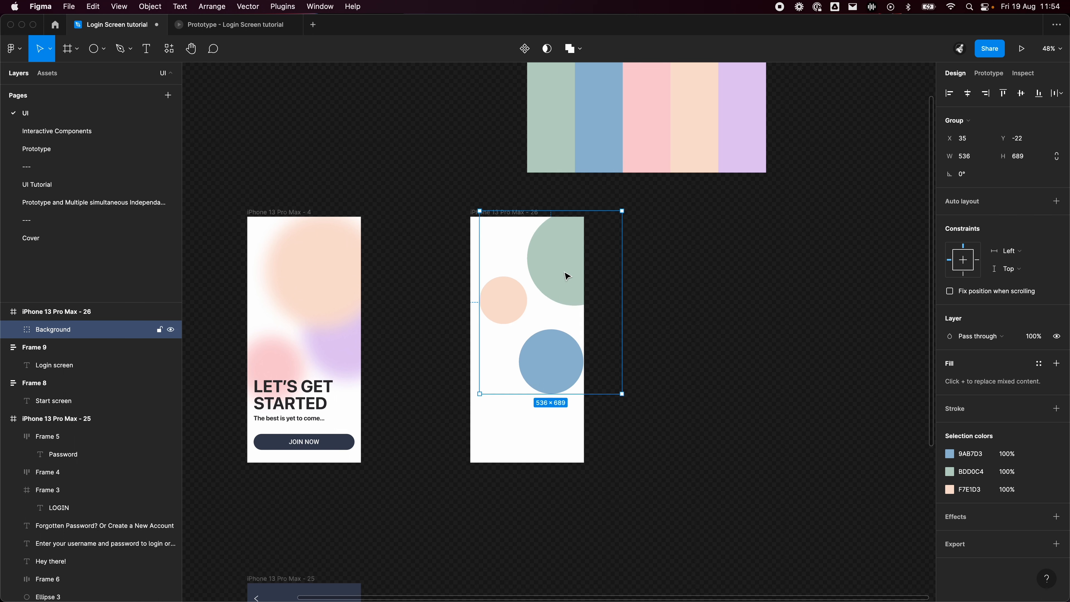
{"action": "key", "text": "ctrl+z"}
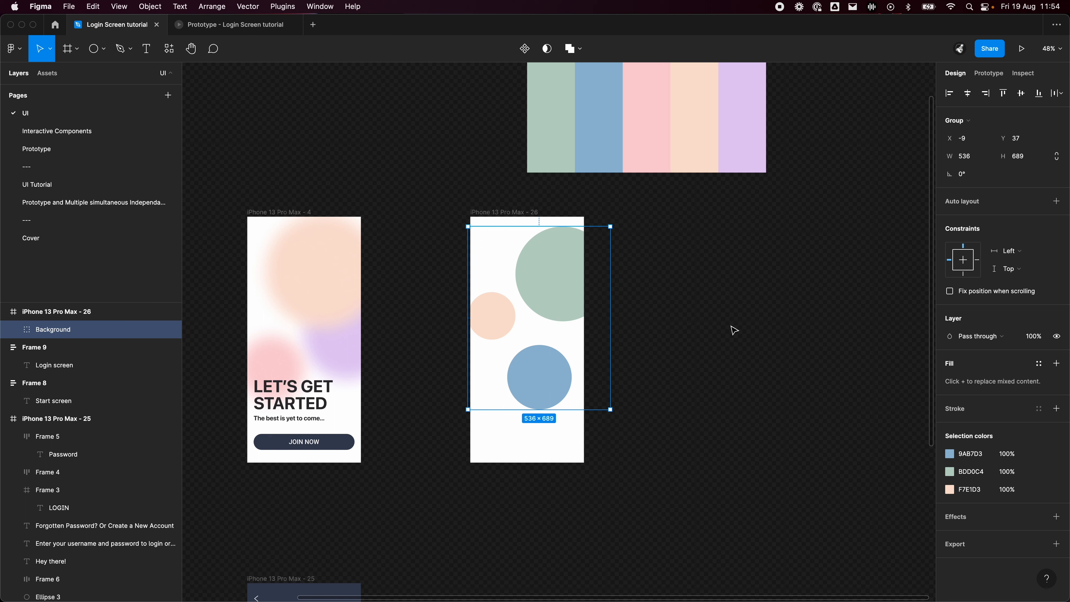
Expand the Background group and examine how its circles can be selected together and individually.
{"action": "left_click", "coordinate": [13, 331]}
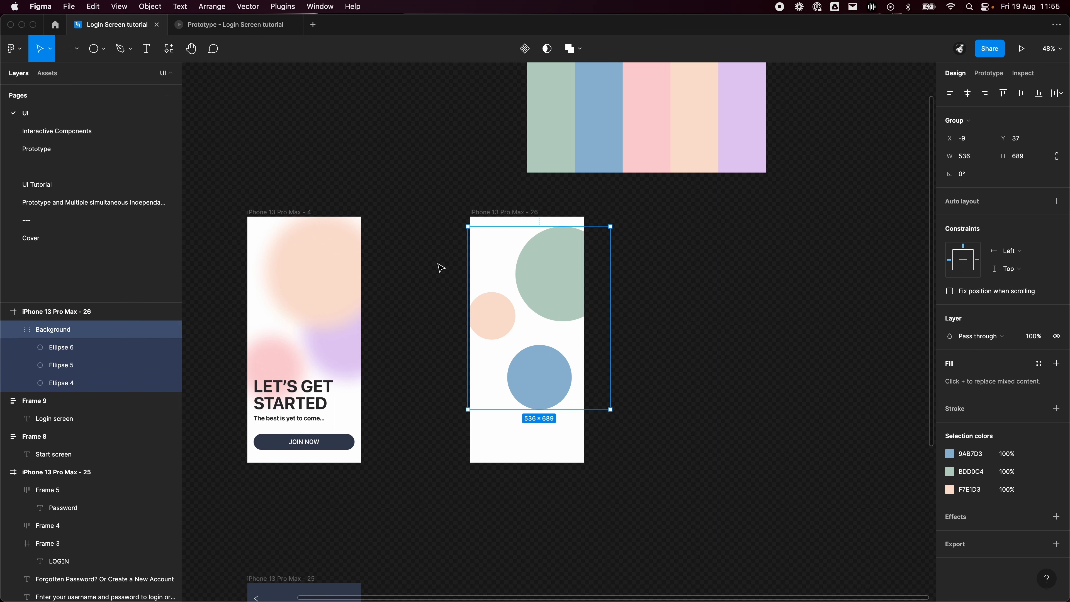
{"action": "left_click", "coordinate": [84, 346]}
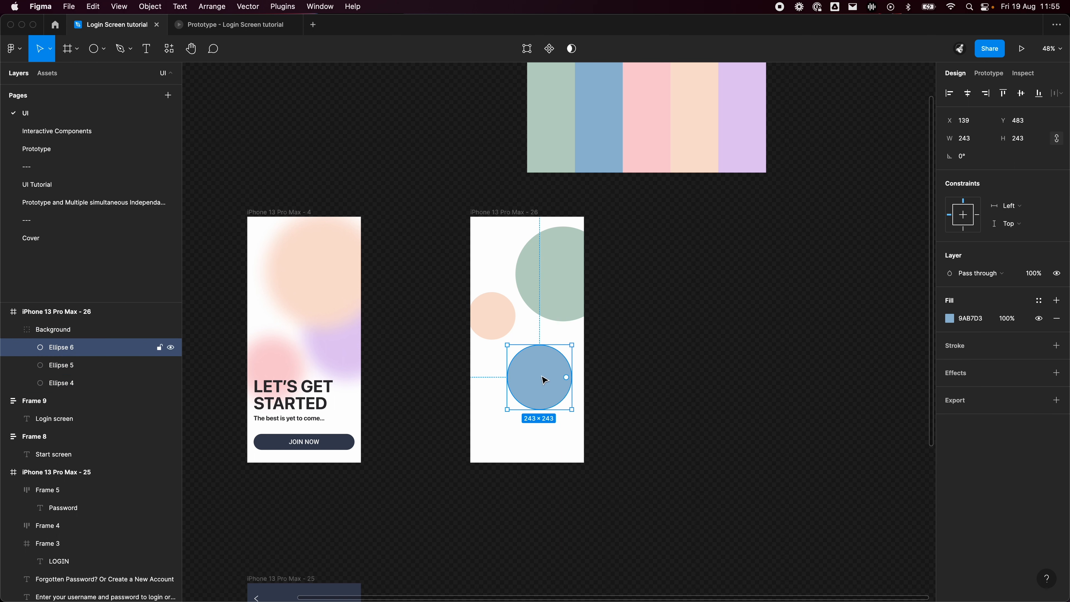
{"action": "left_click", "coordinate": [689, 334]}
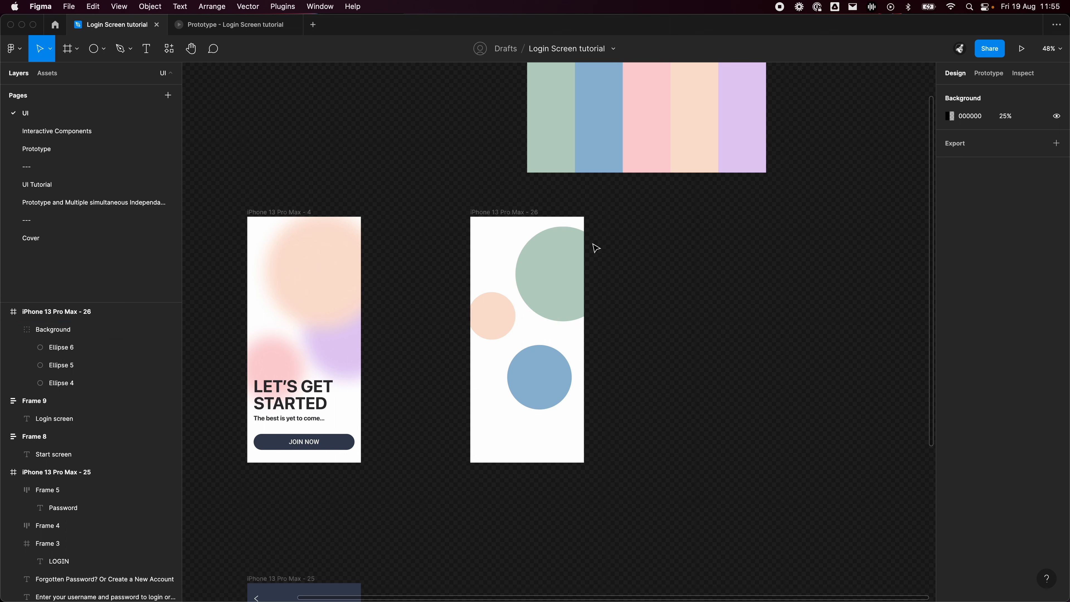
{"action": "left_click", "coordinate": [576, 252]}
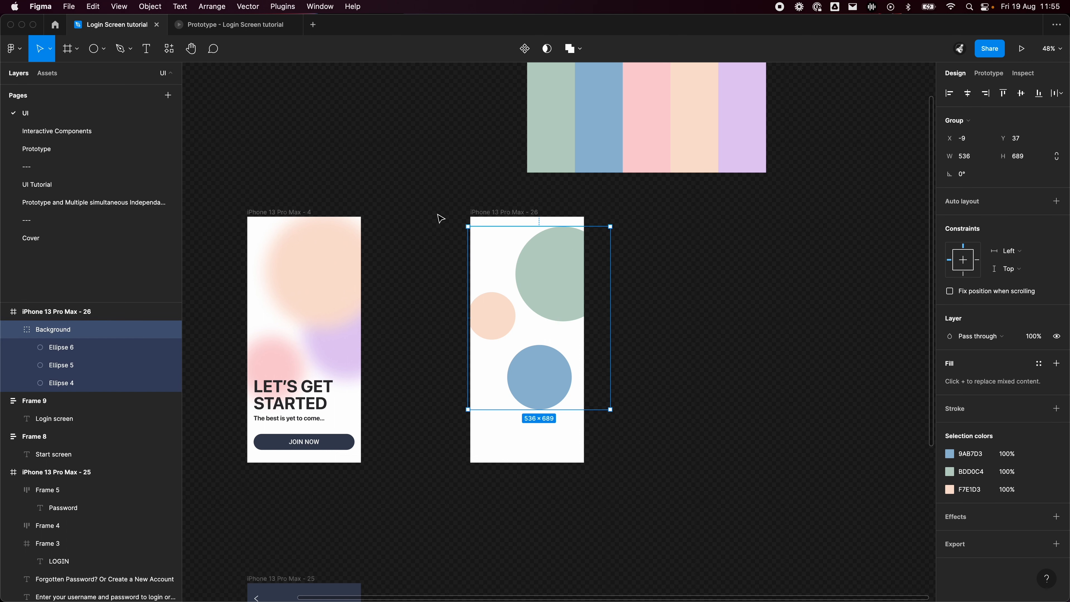
{"action": "left_click", "coordinate": [530, 263]}
{"action": "left_click", "coordinate": [656, 324]}
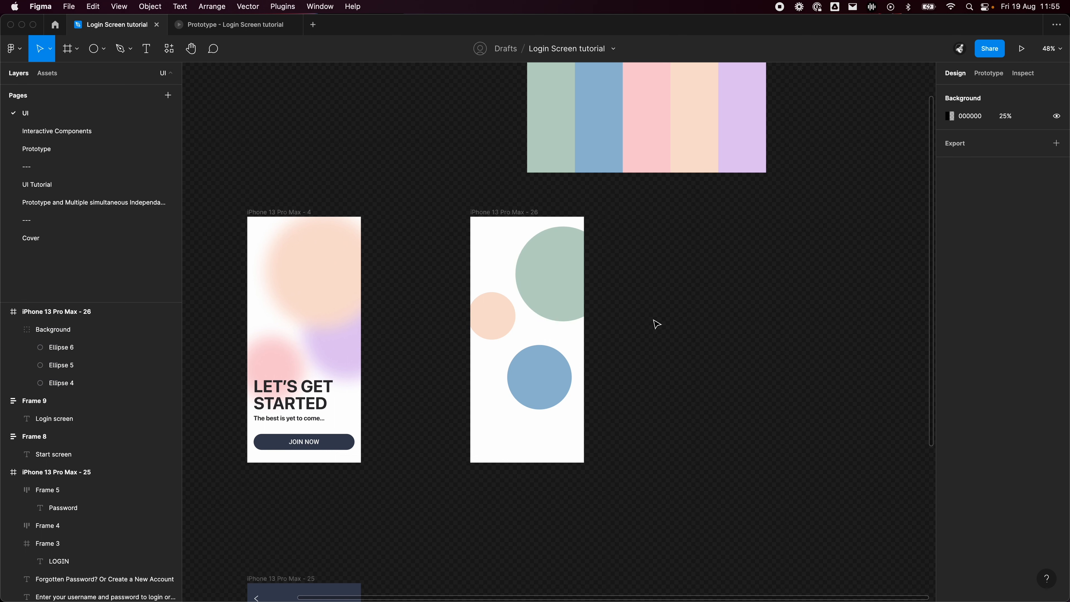
{"action": "left_click", "coordinate": [558, 281]}
{"action": "left_click", "coordinate": [492, 315]}
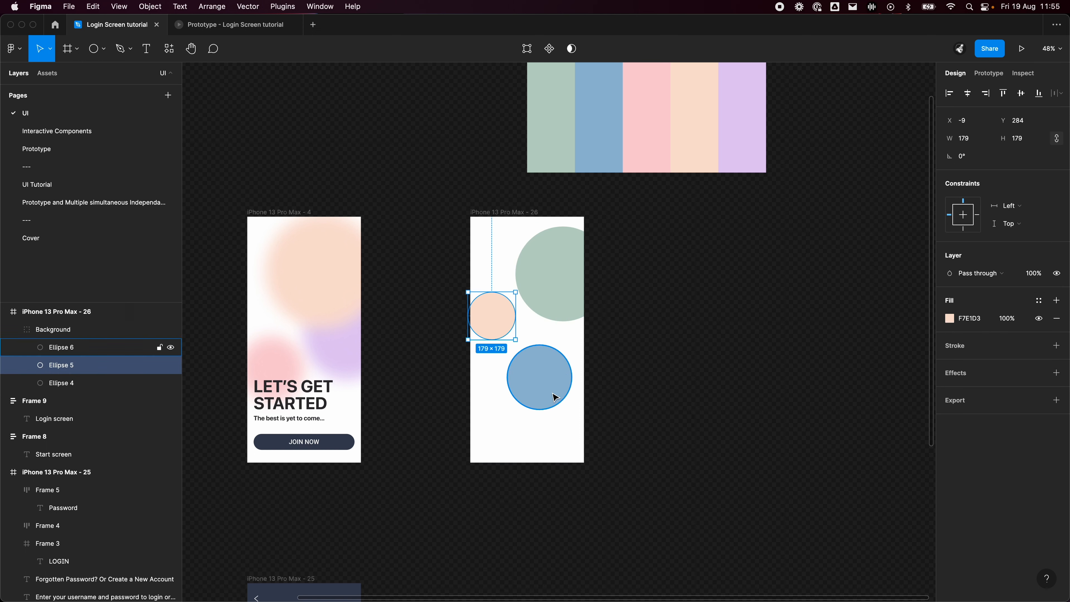
{"action": "left_click", "coordinate": [540, 378]}
{"action": "left_click", "coordinate": [562, 281]}
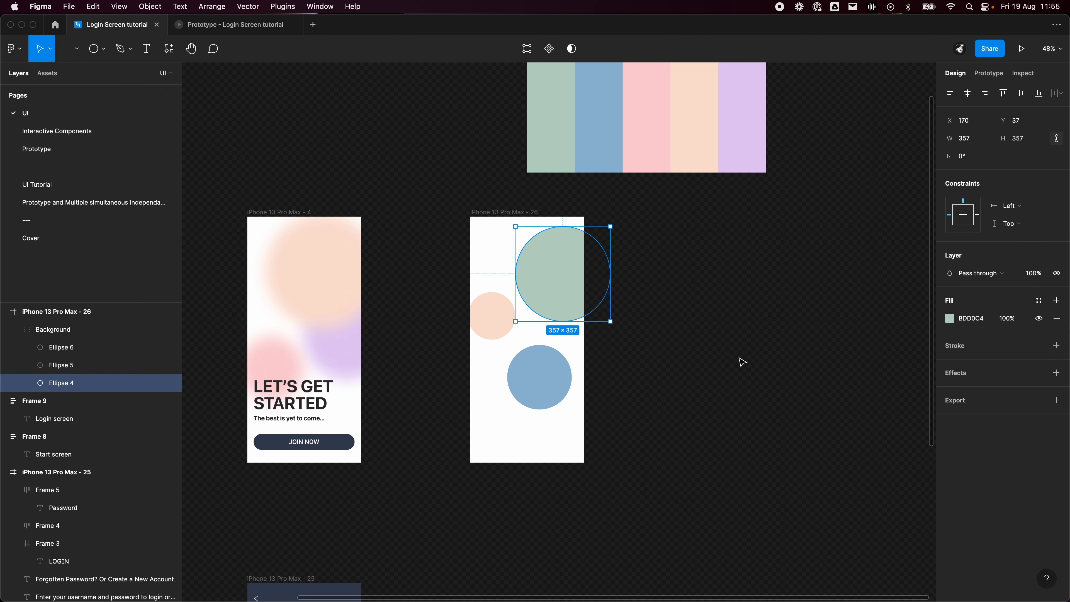
Select all three circles inside the Background group and apply a Layer blur effect to them.
{"action": "left_click", "coordinate": [562, 362]}
{"action": "left_click", "coordinate": [486, 311], "text": "shift"}
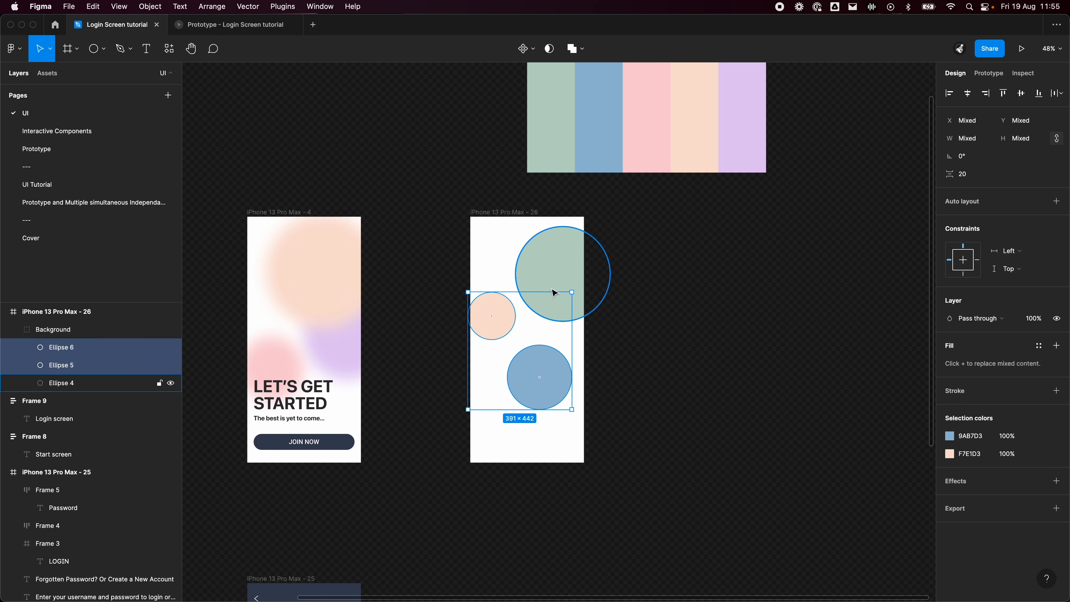
{"action": "left_click", "coordinate": [555, 294], "text": "shift"}
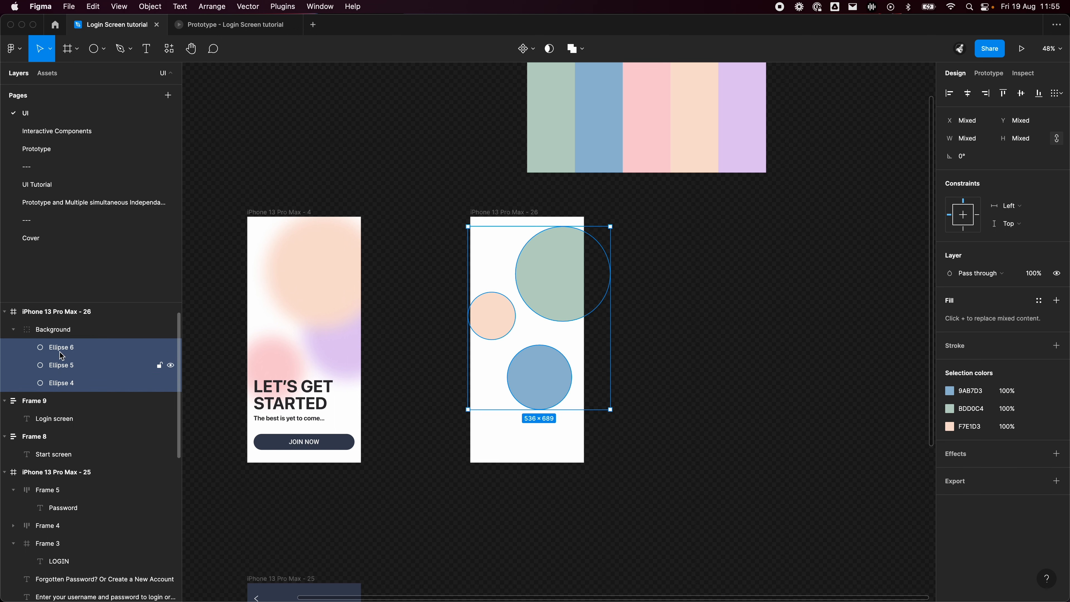
{"action": "left_click", "coordinate": [1058, 454]}
{"action": "left_click", "coordinate": [1010, 474]}
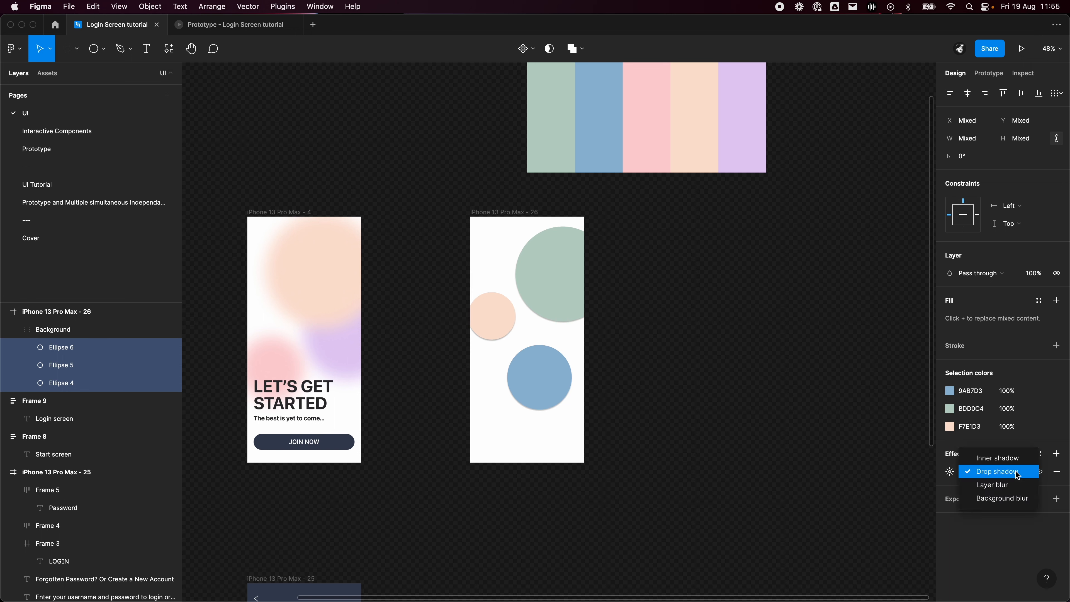
{"action": "left_click", "coordinate": [1031, 485]}
Compare the circles' edges up close by undoing the layer blur and restoring it.
{"action": "scroll", "coordinate": [489, 305], "scroll_direction": "up", "scroll_amount": 3}
{"action": "left_click", "coordinate": [503, 263]}
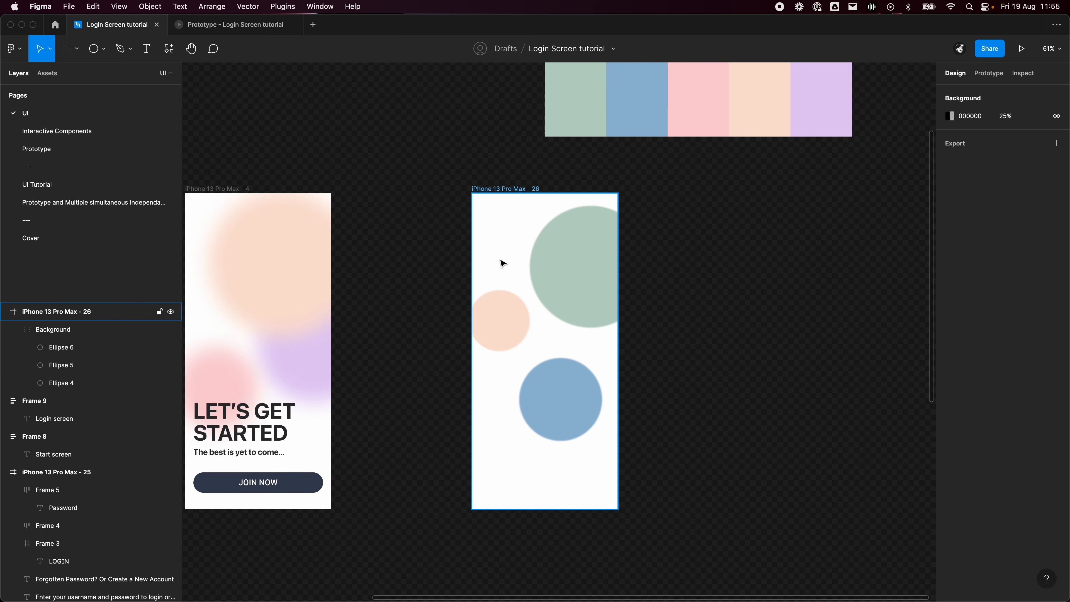
{"action": "scroll", "coordinate": [556, 282], "scroll_direction": "up", "scroll_amount": 10}
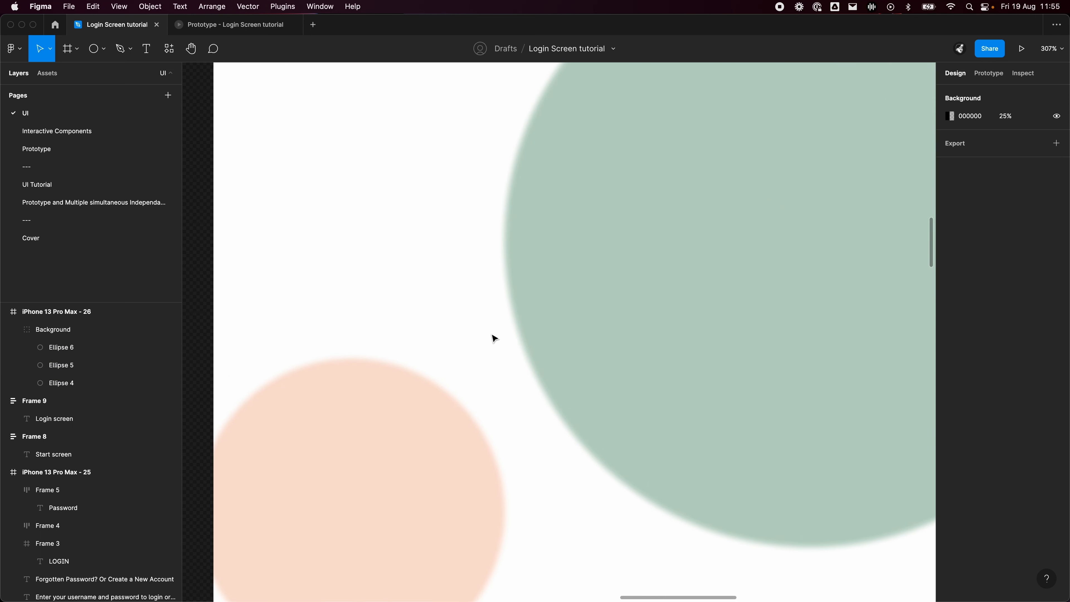
{"action": "key", "text": "super+z"}
{"action": "key", "text": "super+z"}
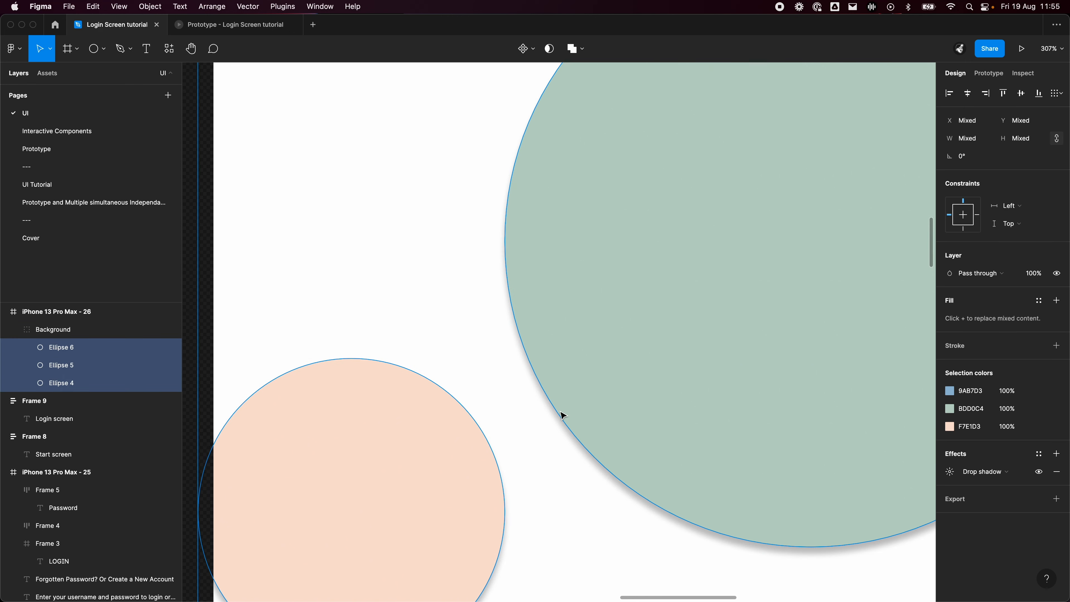
{"action": "left_click", "coordinate": [421, 312]}
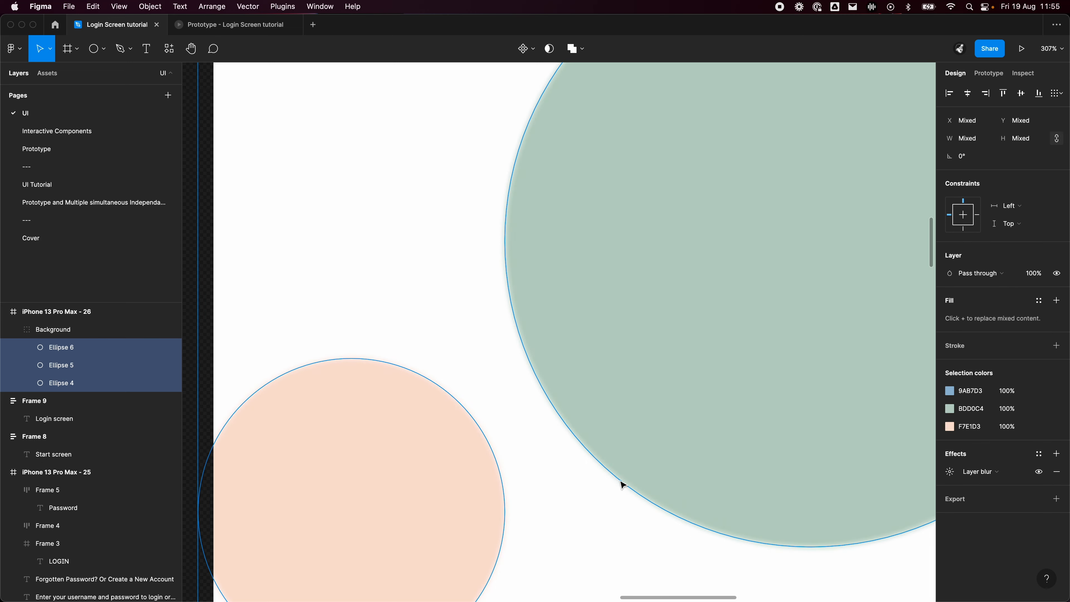
Select all three circles in the Background group and set their Layer blur to 64.
{"action": "left_click", "coordinate": [463, 321]}
{"action": "scroll", "coordinate": [319, 392], "scroll_direction": "down", "scroll_amount": 10}
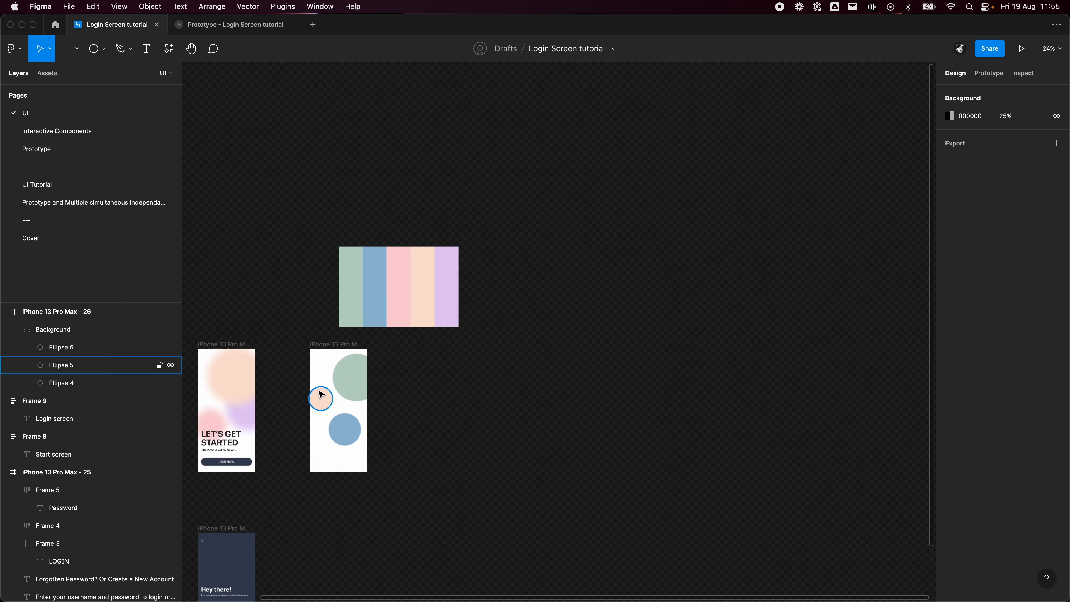
{"action": "scroll", "coordinate": [321, 396], "scroll_direction": "up", "scroll_amount": 1}
{"action": "left_click_drag", "start_coordinate": [315, 437], "coordinate": [511, 421]}
{"action": "scroll", "coordinate": [511, 420], "scroll_direction": "up", "scroll_amount": 5}
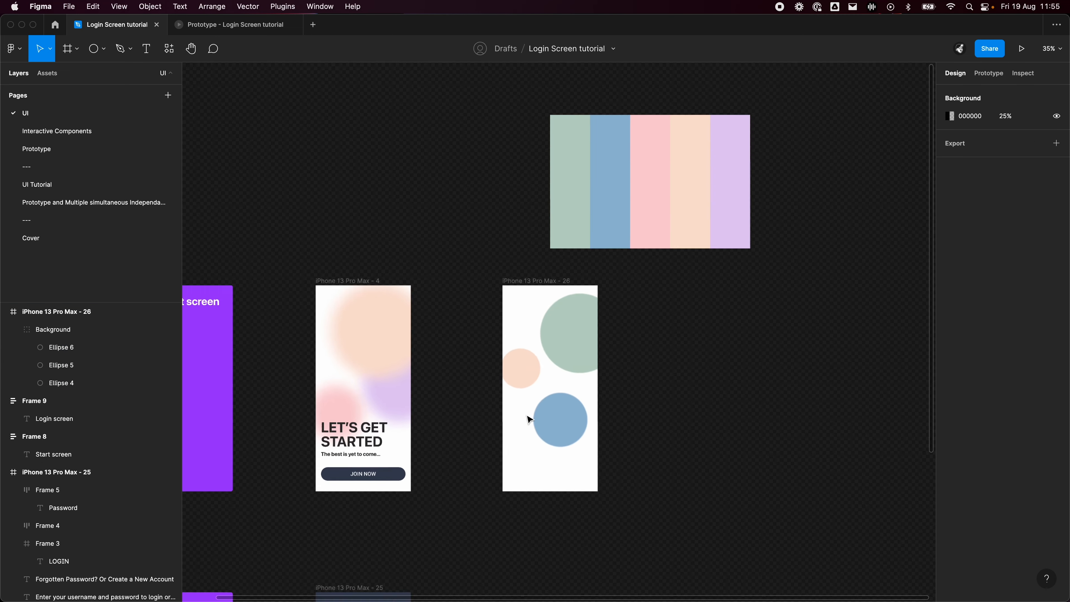
{"action": "left_click", "coordinate": [564, 420]}
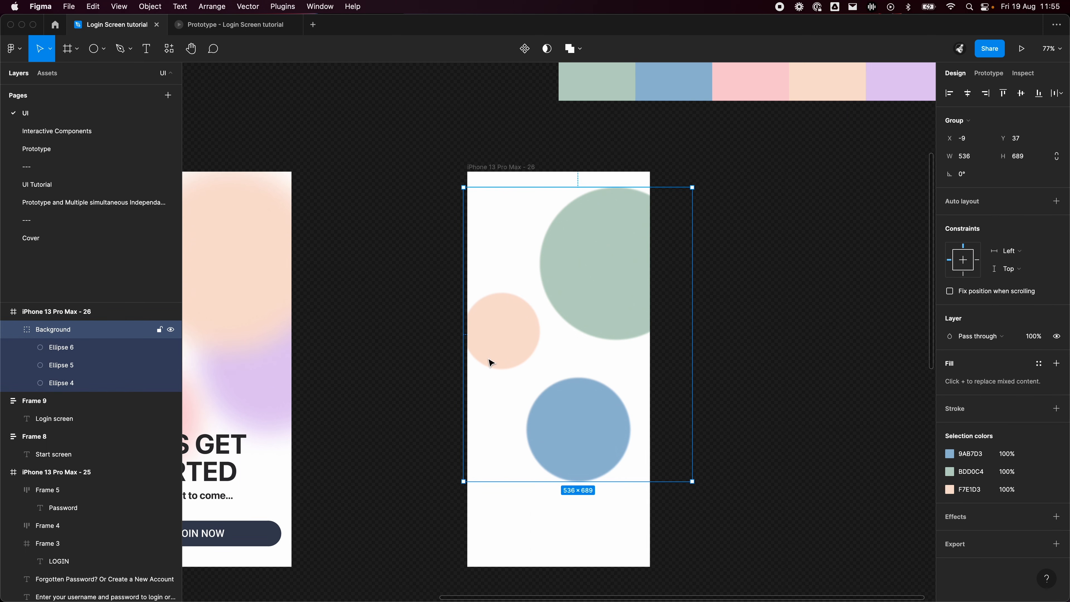
{"action": "left_click", "coordinate": [80, 385], "text": "shift"}
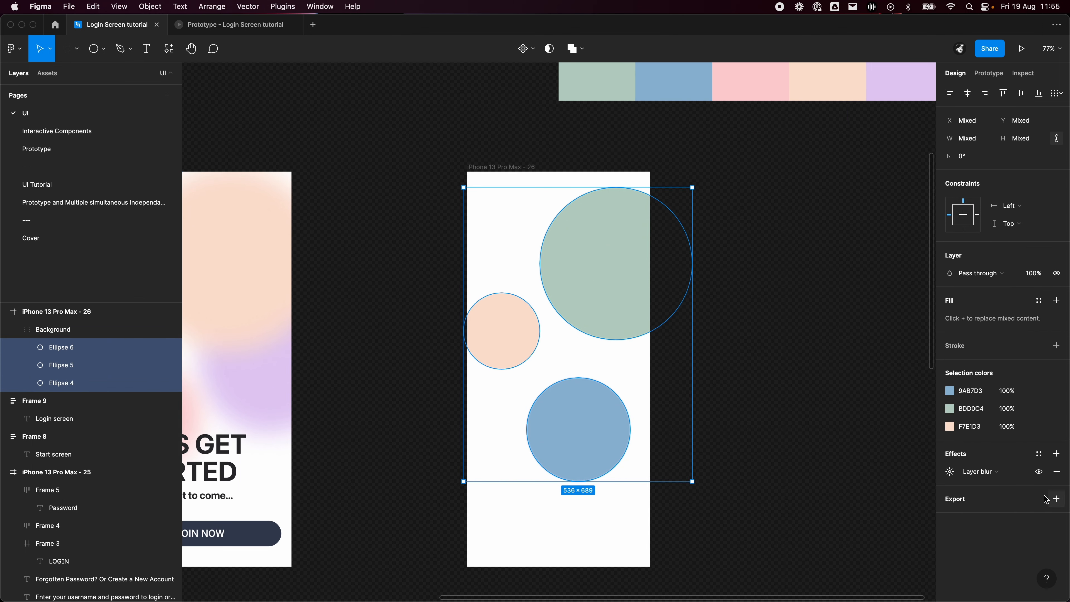
{"action": "left_click", "coordinate": [951, 479]}
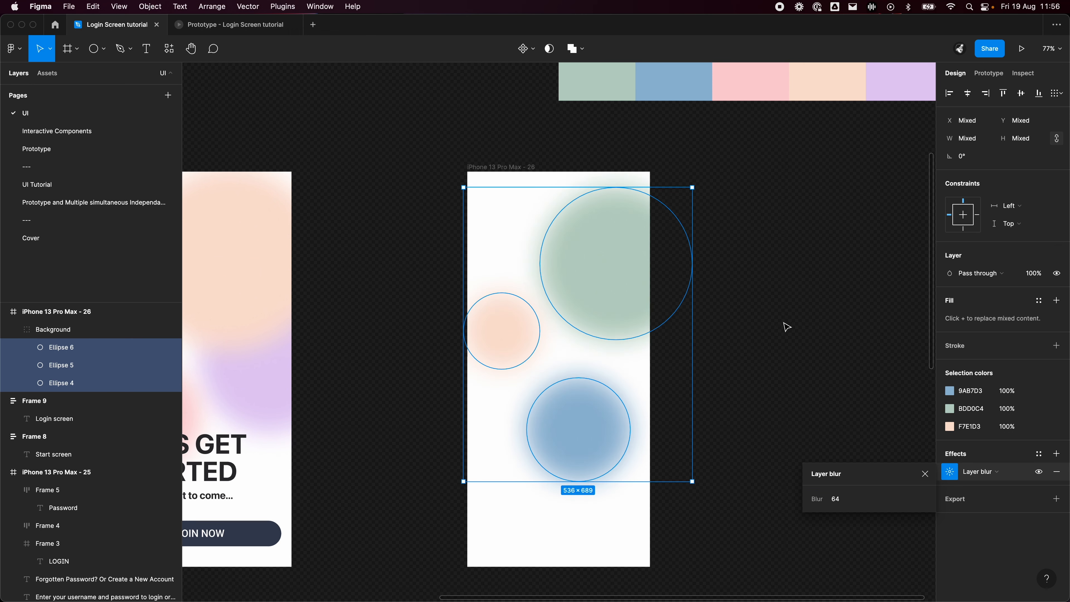
{"action": "left_click", "coordinate": [780, 308]}
{"action": "scroll", "coordinate": [776, 294], "scroll_direction": "down", "scroll_amount": 3}
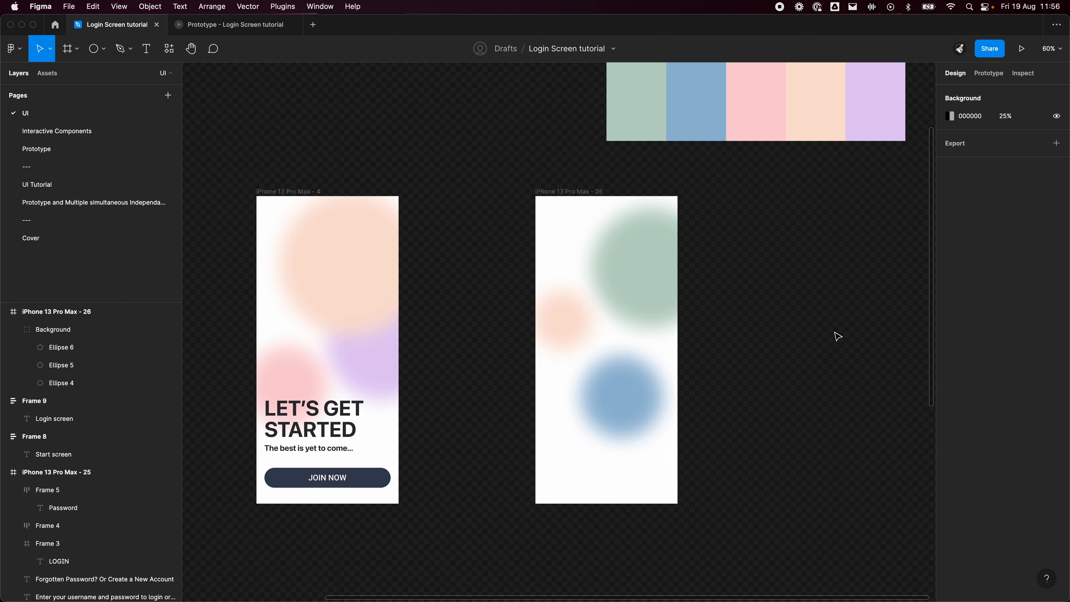
Move the blue circle up and enlarge it to 313 × 313, and enlarge the green circle to 536 × 536 around the frame's upper-right area.
{"action": "left_click_drag", "start_coordinate": [640, 401], "coordinate": [656, 358]}
{"action": "left_click_drag", "start_coordinate": [595, 390], "coordinate": [589, 414]}
{"action": "left_click", "coordinate": [649, 252]}
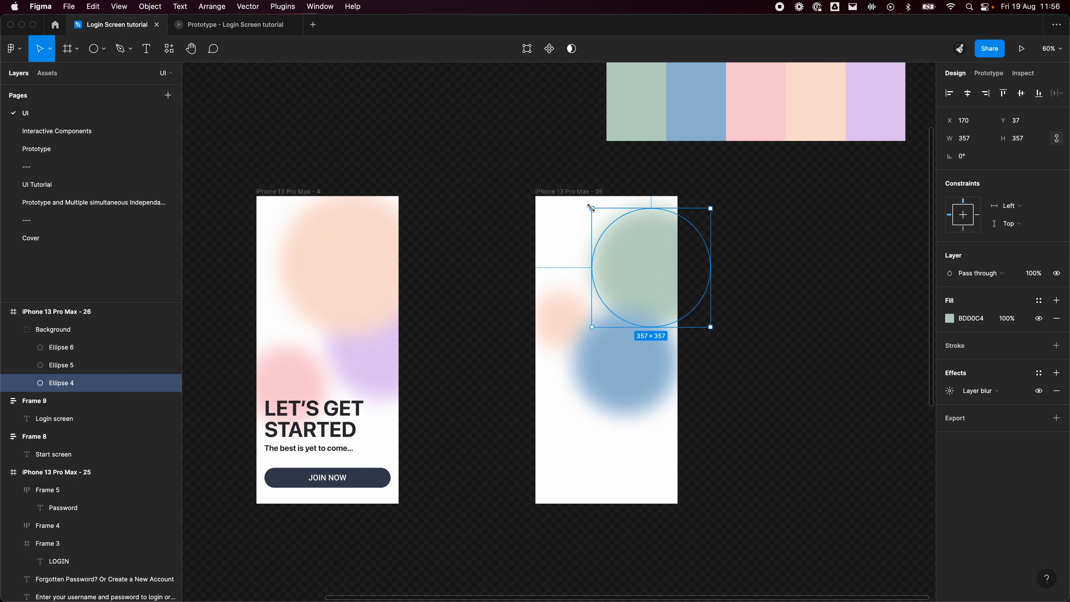
{"action": "left_click_drag", "start_coordinate": [592, 208], "coordinate": [531, 148]}
{"action": "left_click_drag", "start_coordinate": [614, 258], "coordinate": [639, 281]}
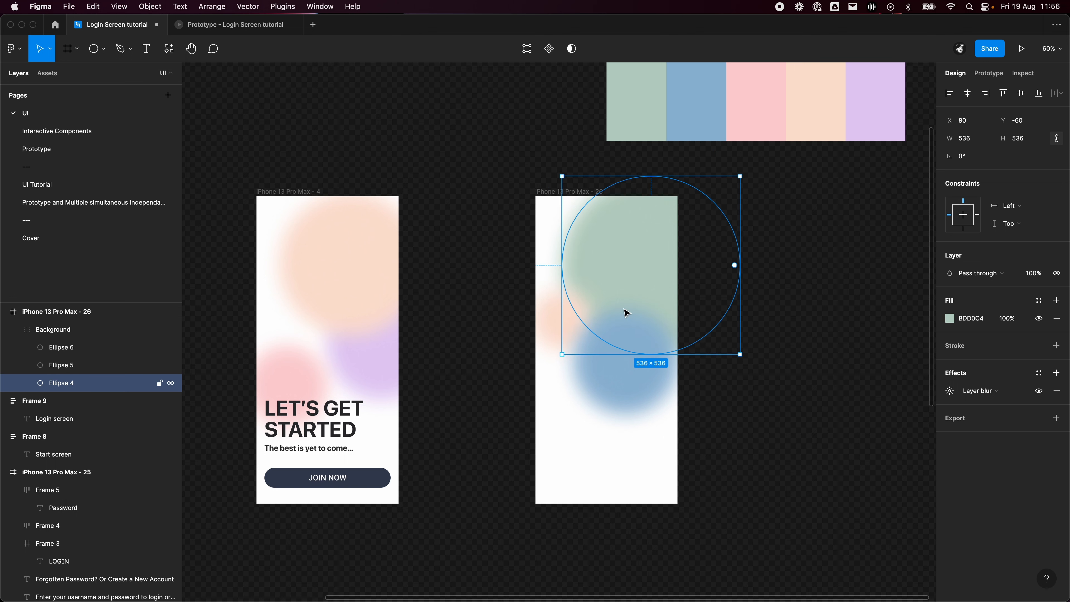
Move the peach circle down against the frame's left edge and shift the blue circle up and across its right edge.
{"action": "left_click_drag", "start_coordinate": [559, 318], "coordinate": [548, 364]}
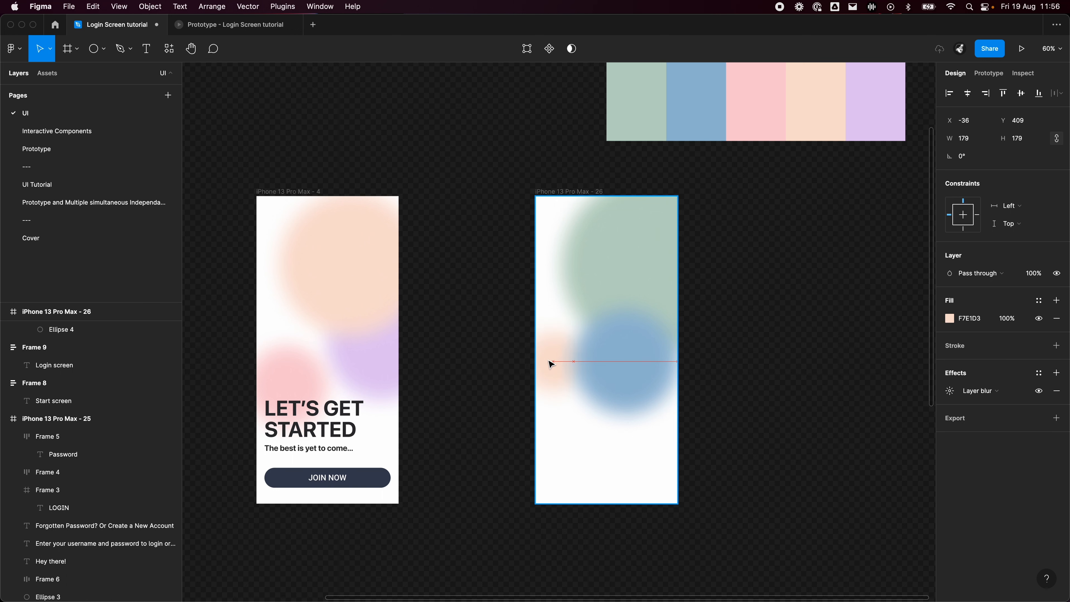
{"action": "left_click_drag", "start_coordinate": [624, 366], "coordinate": [673, 327]}
{"action": "left_click", "coordinate": [782, 314]}
{"action": "key", "text": "space"}
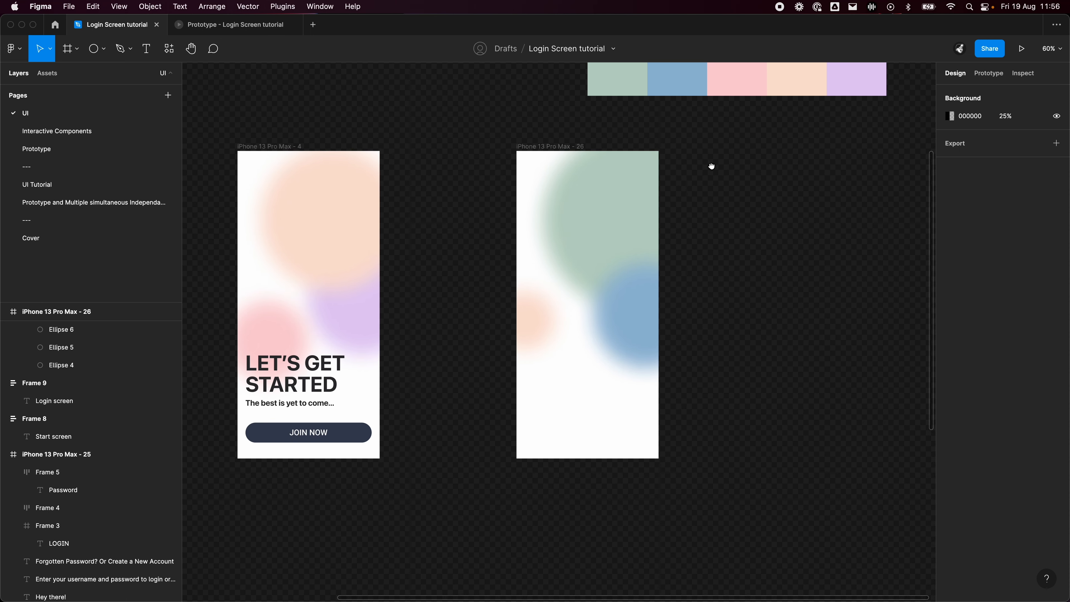
{"action": "left_click_drag", "start_coordinate": [711, 166], "coordinate": [722, 192]}
{"action": "left_click", "coordinate": [603, 229]}
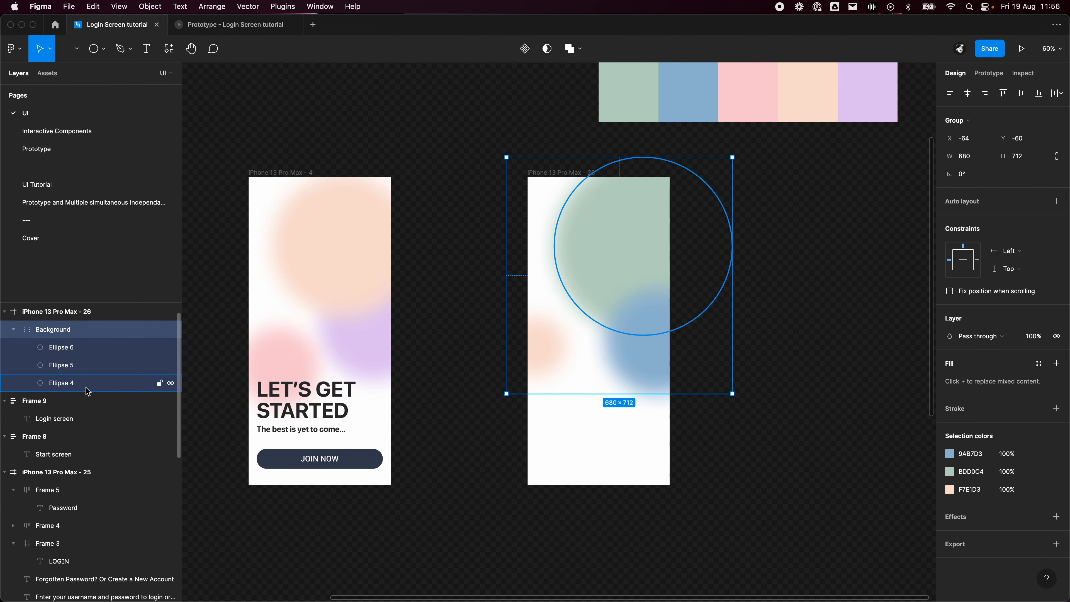
{"action": "left_click", "coordinate": [848, 205]}
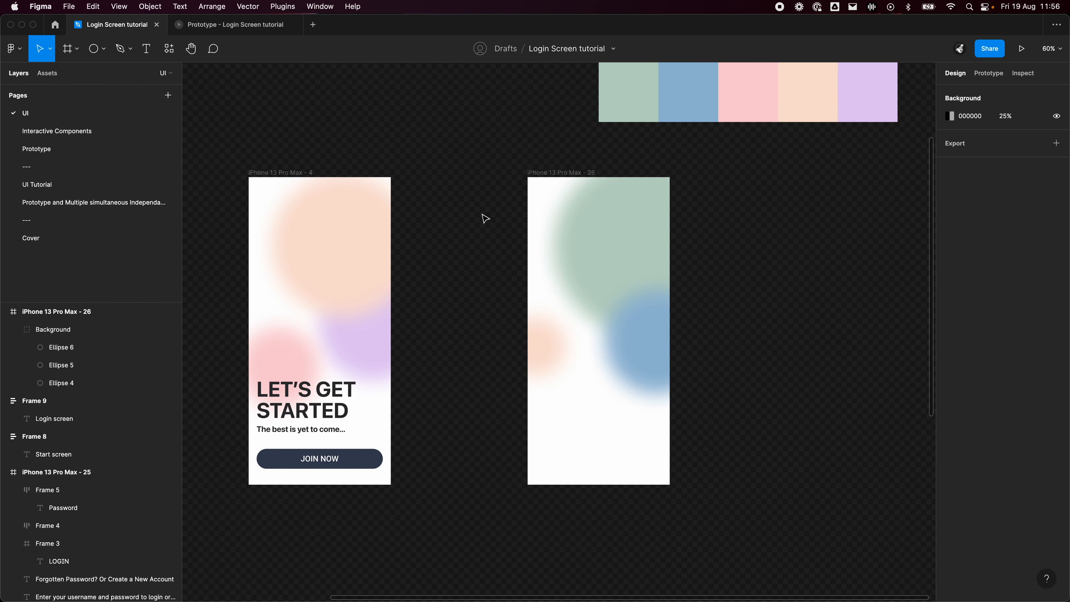
Turn off Clip content on the new iPhone frame, inspect the overflowing circles, and turn clipping back on.
{"action": "left_click", "coordinate": [561, 174]}
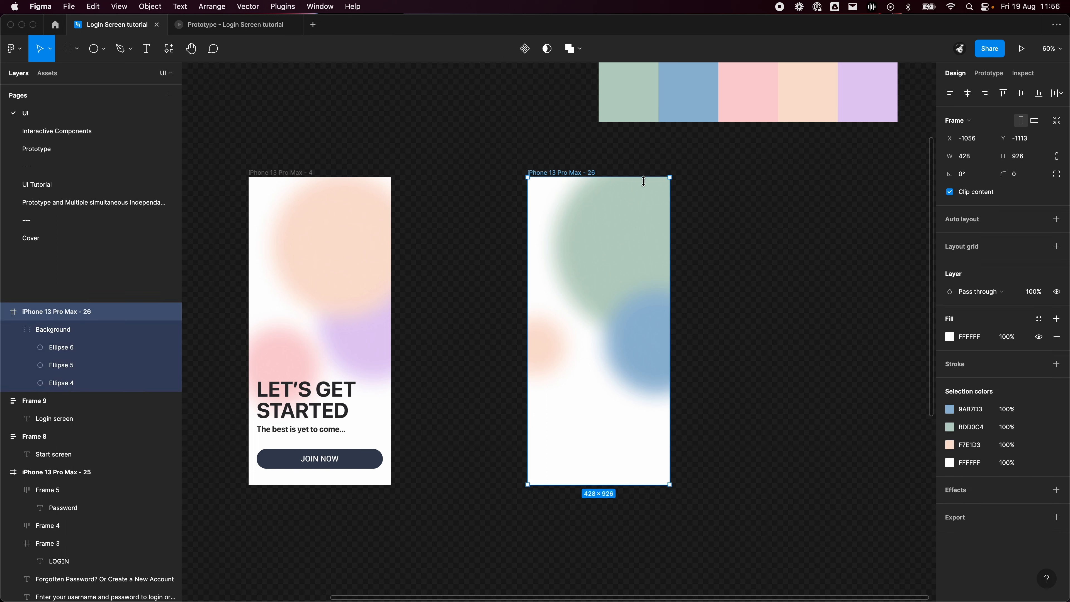
{"action": "left_click", "coordinate": [950, 192]}
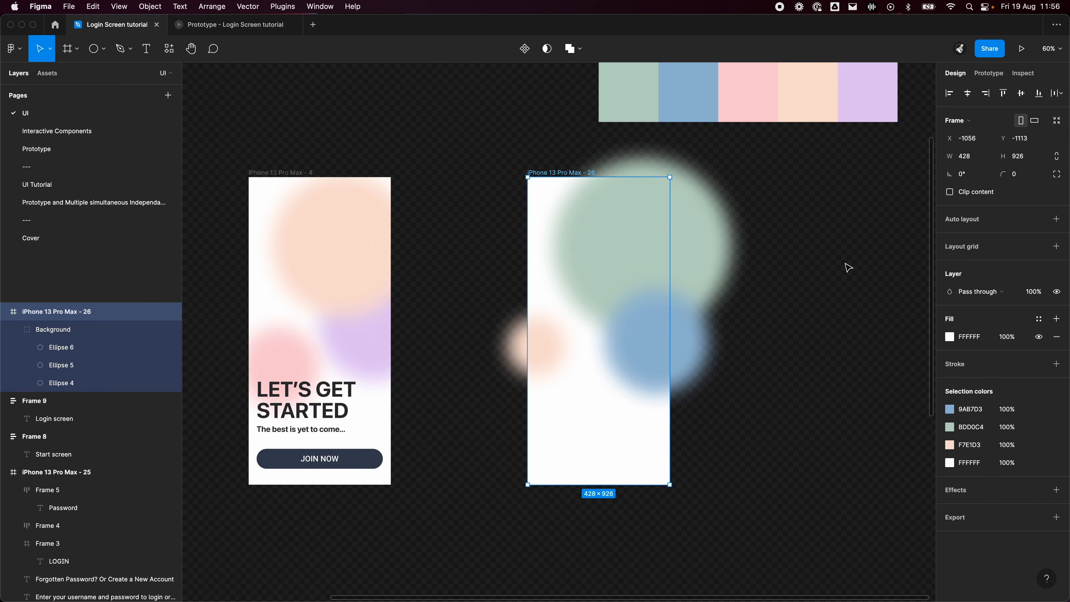
{"action": "left_click", "coordinate": [801, 262]}
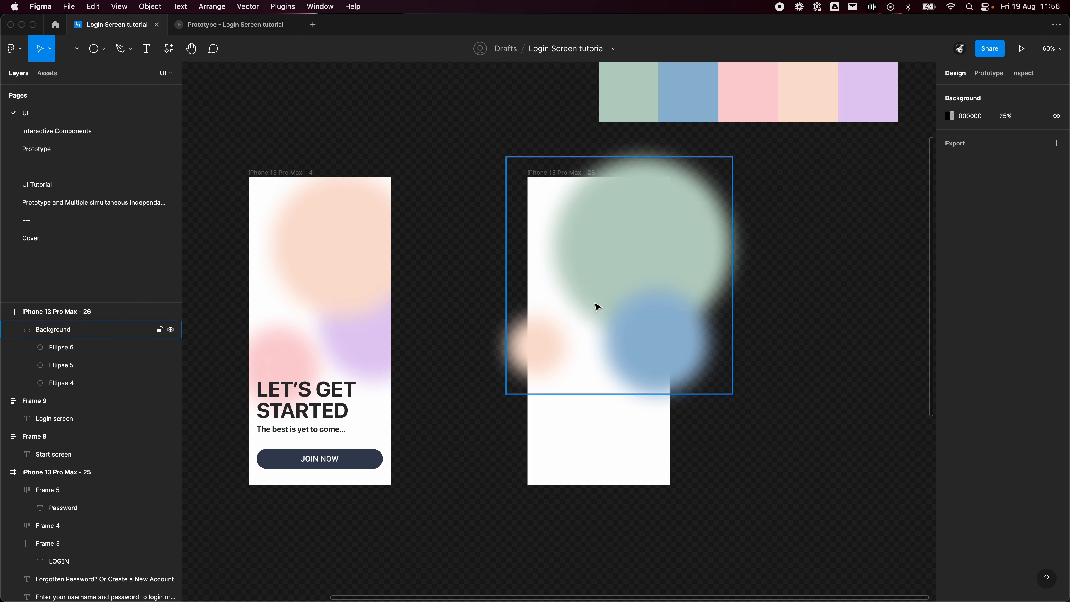
{"action": "double_click", "coordinate": [655, 387]}
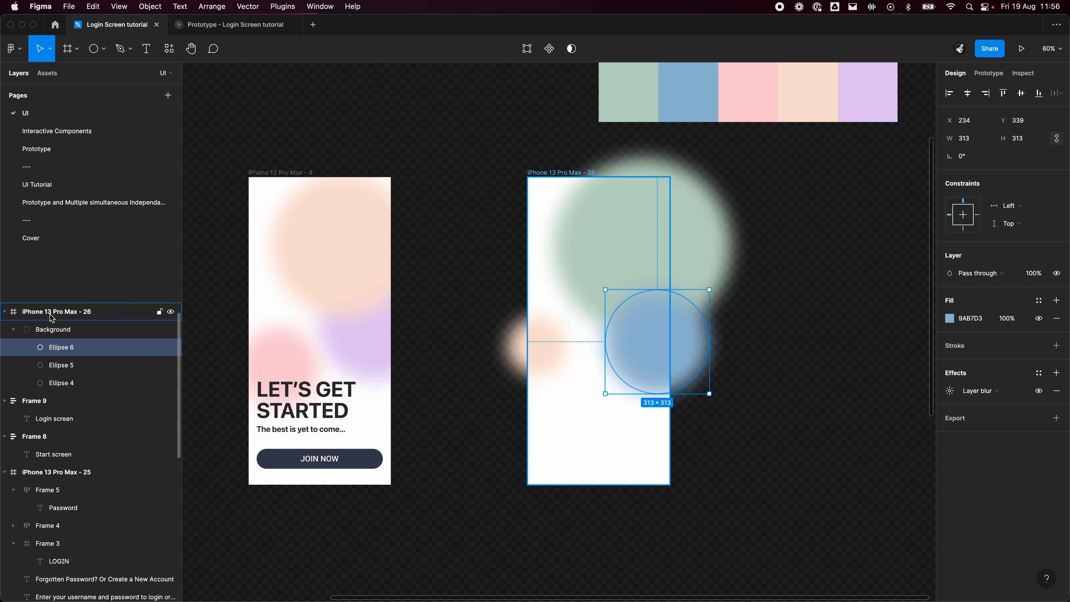
{"action": "left_click", "coordinate": [802, 217]}
{"action": "left_click", "coordinate": [543, 173]}
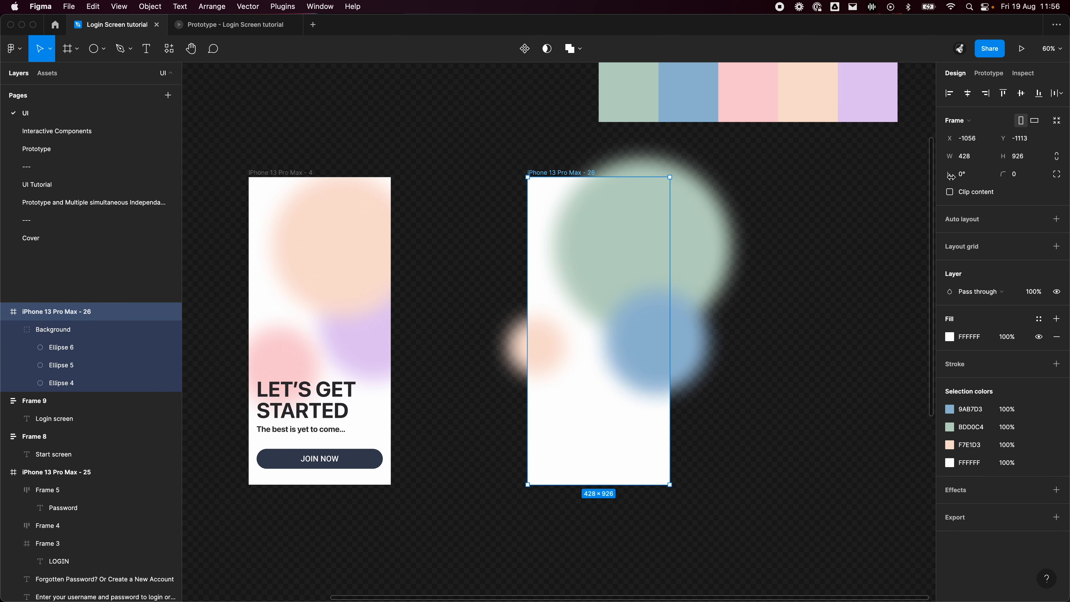
{"action": "left_click", "coordinate": [950, 193]}
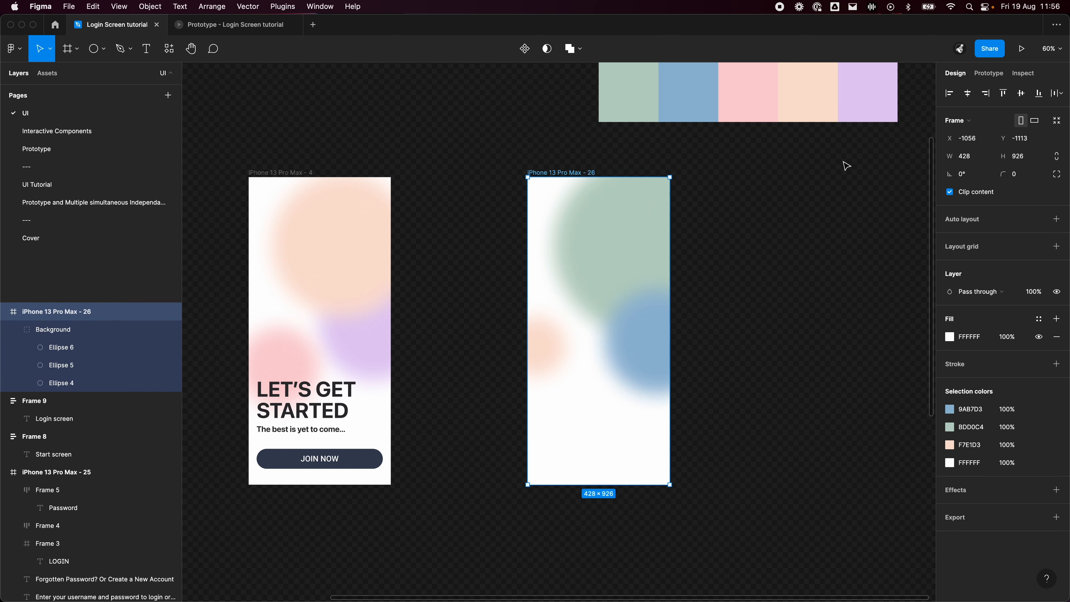
{"action": "left_click", "coordinate": [780, 321]}
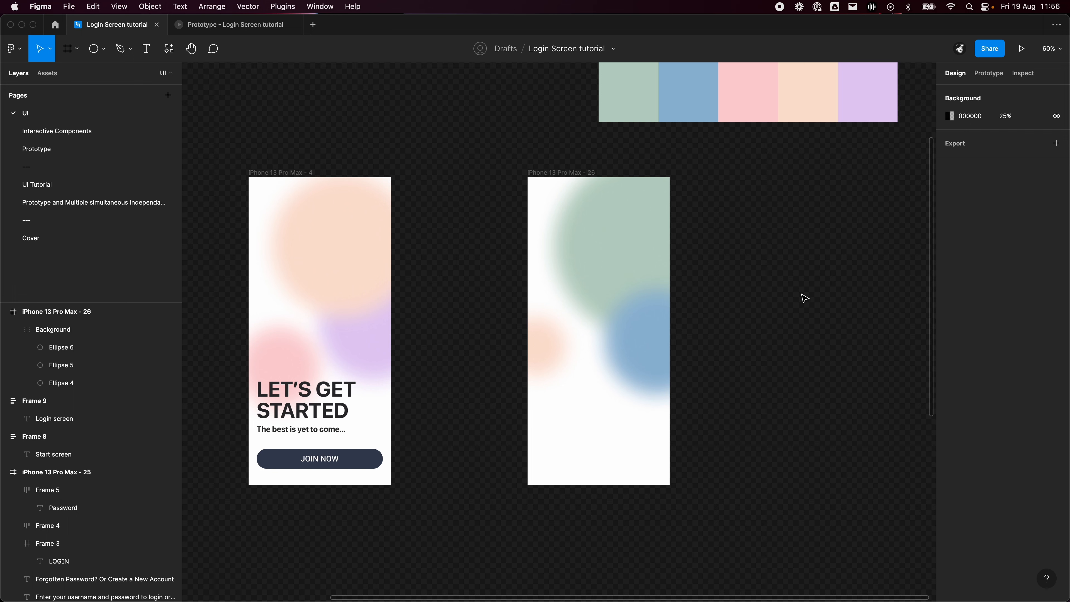
Examine the text and frame properties of the finished start screen's heading, subheading and JOIN NOW button.
{"action": "mouse_move", "coordinate": [746, 423]}
{"action": "left_mouse_down"}
{"action": "mouse_move", "coordinate": [758, 398]}
{"action": "mouse_move", "coordinate": [747, 405]}
{"action": "left_mouse_up"}
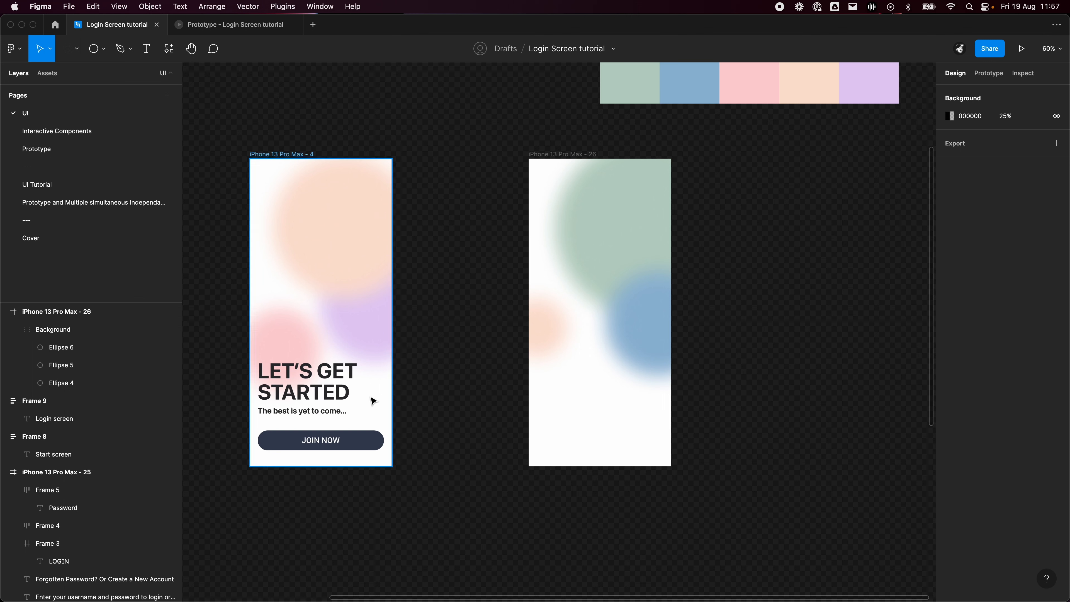
{"action": "left_click", "coordinate": [342, 388]}
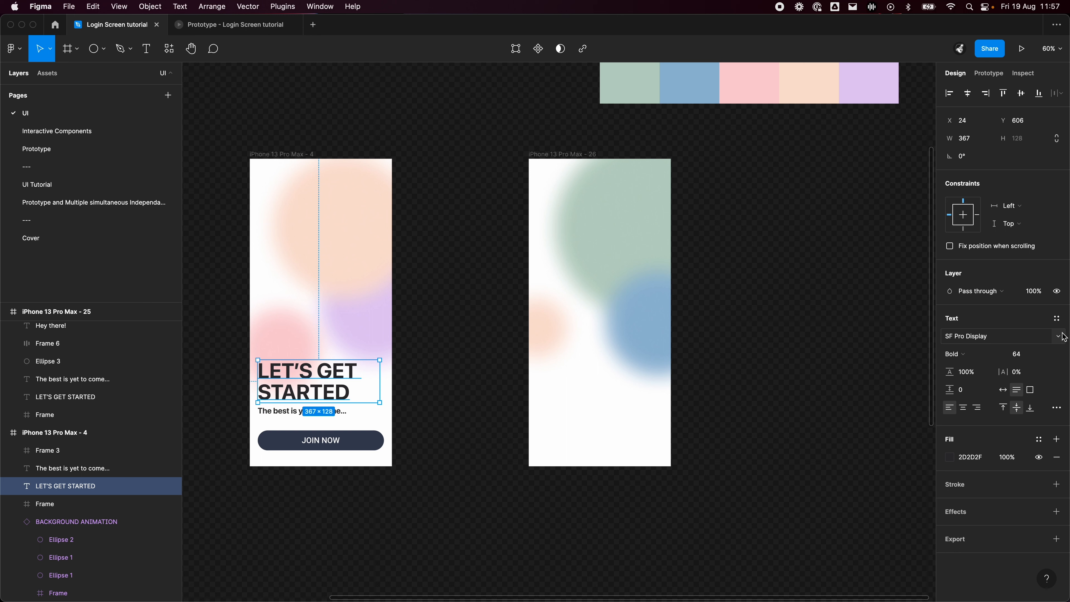
{"action": "left_click", "coordinate": [807, 401]}
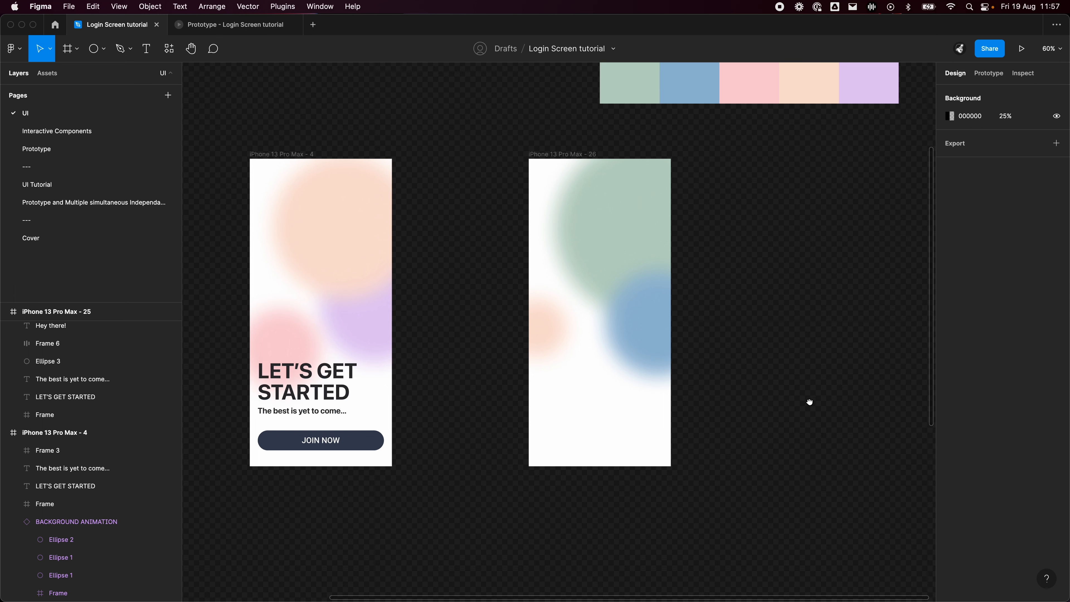
{"action": "scroll", "coordinate": [807, 401], "scroll_direction": "right", "scroll_amount": 3}
{"action": "scroll", "coordinate": [807, 401], "scroll_direction": "down", "scroll_amount": 2}
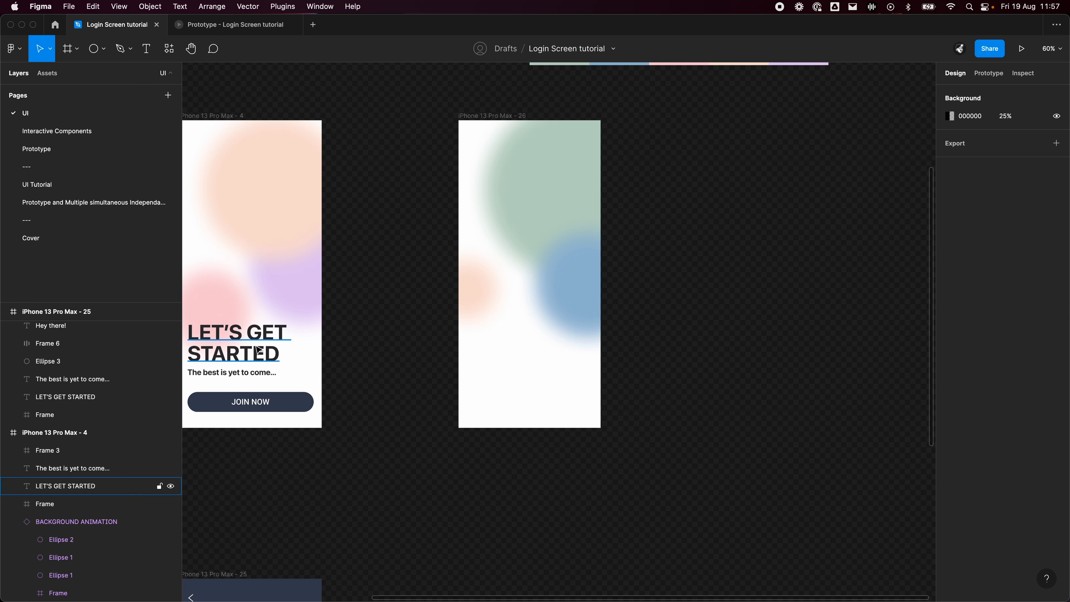
{"action": "scroll", "coordinate": [545, 354], "scroll_direction": "left", "scroll_amount": 4}
{"action": "scroll", "coordinate": [544, 354], "scroll_direction": "up", "scroll_amount": 1}
{"action": "left_click", "coordinate": [459, 389]}
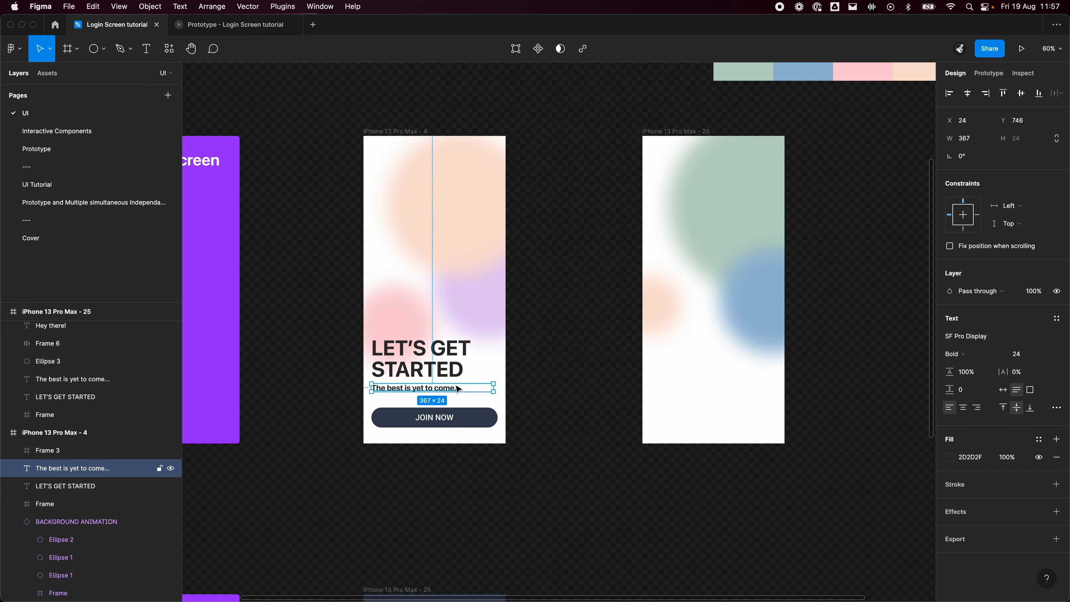
{"action": "left_click", "coordinate": [43, 450]}
{"action": "left_click", "coordinate": [59, 465]}
{"action": "left_click", "coordinate": [62, 454]}
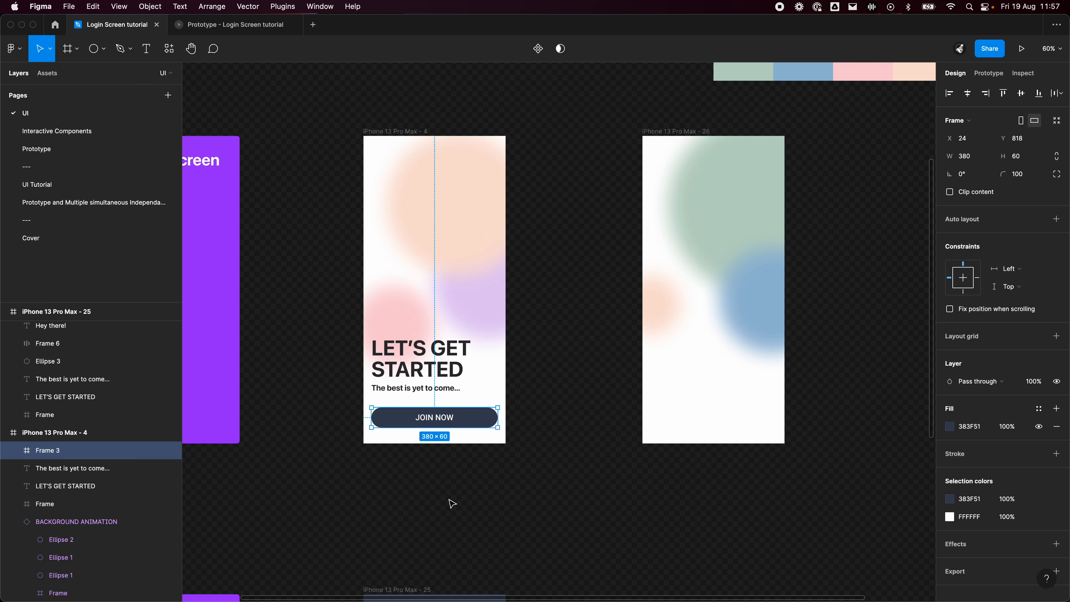
{"action": "left_click", "coordinate": [606, 497]}
{"action": "left_click_drag", "start_coordinate": [611, 503], "coordinate": [564, 459]}
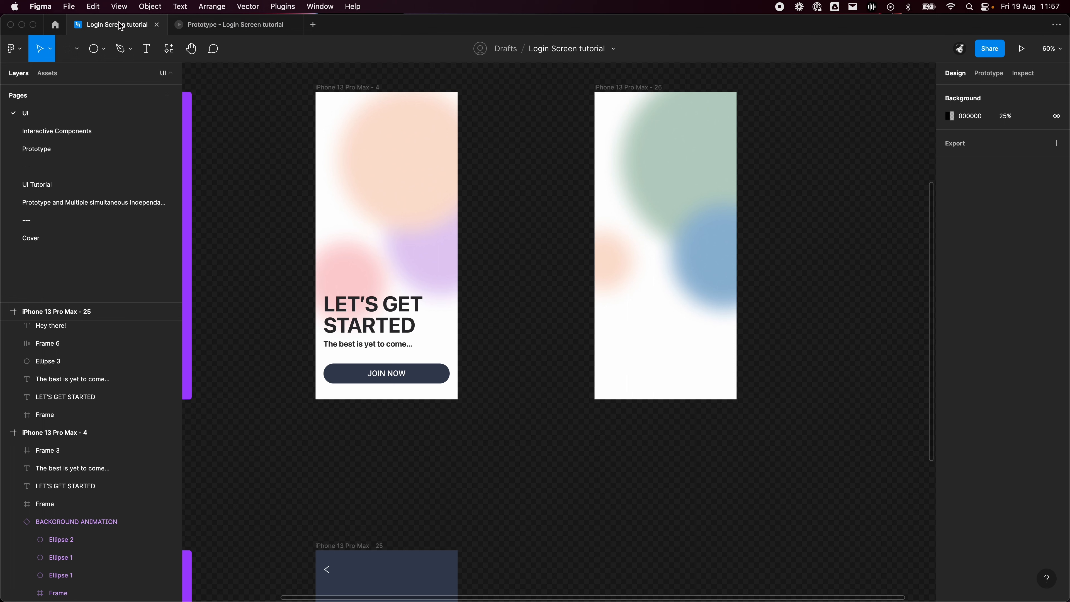
Draw a frame inside the new iPhone frame, place it at X 0, Y 0, and stretch it to 428 × 926.
{"action": "left_click", "coordinate": [69, 48]}
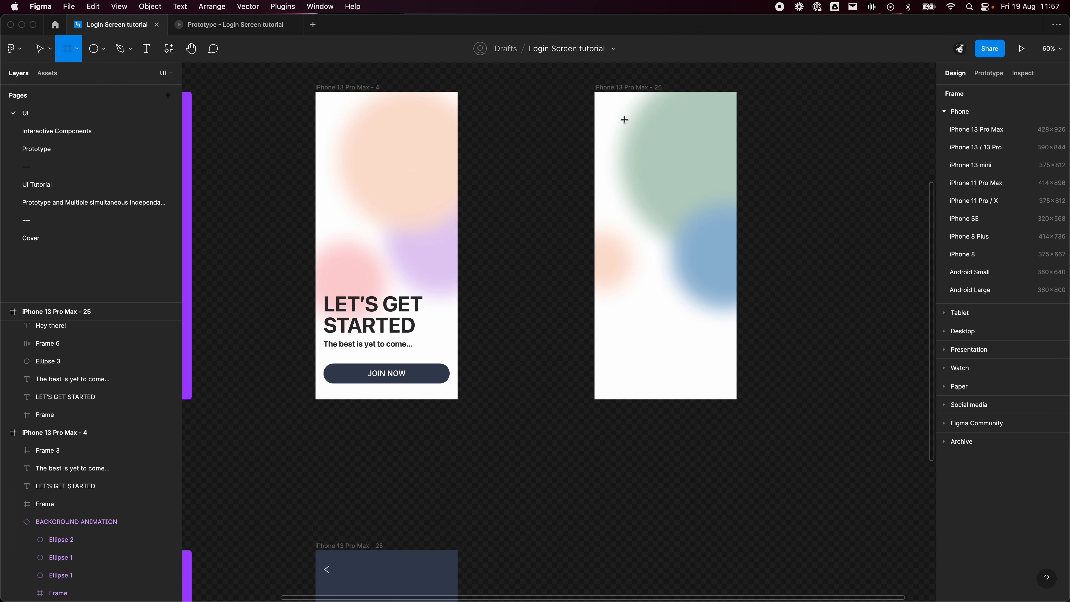
{"action": "left_click_drag", "start_coordinate": [624, 118], "coordinate": [730, 304]}
{"action": "left_click_drag", "start_coordinate": [663, 183], "coordinate": [648, 164]}
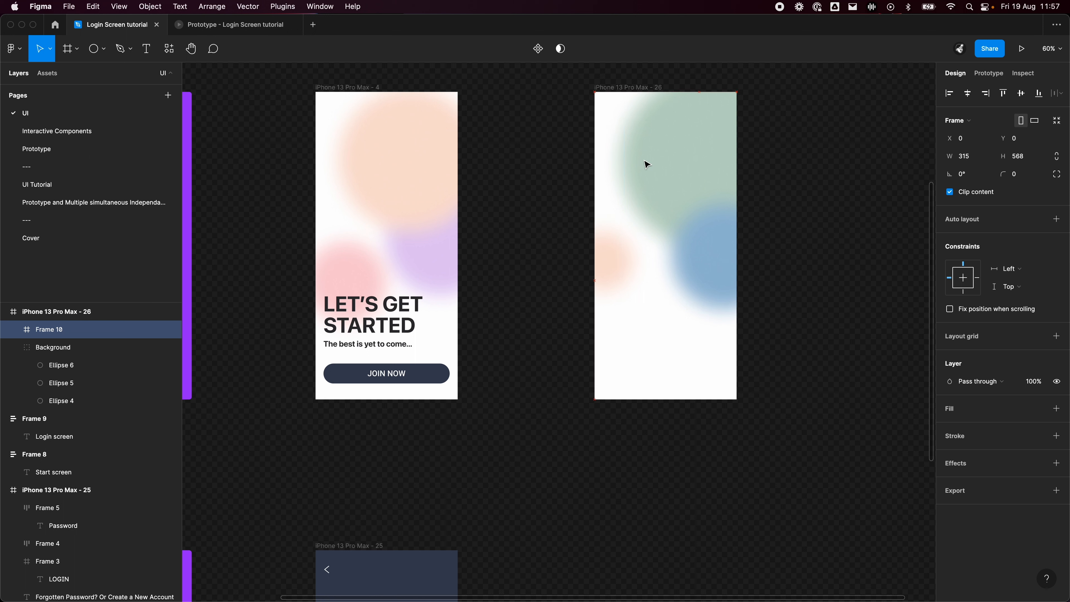
{"action": "left_click_drag", "start_coordinate": [699, 131], "coordinate": [737, 131]}
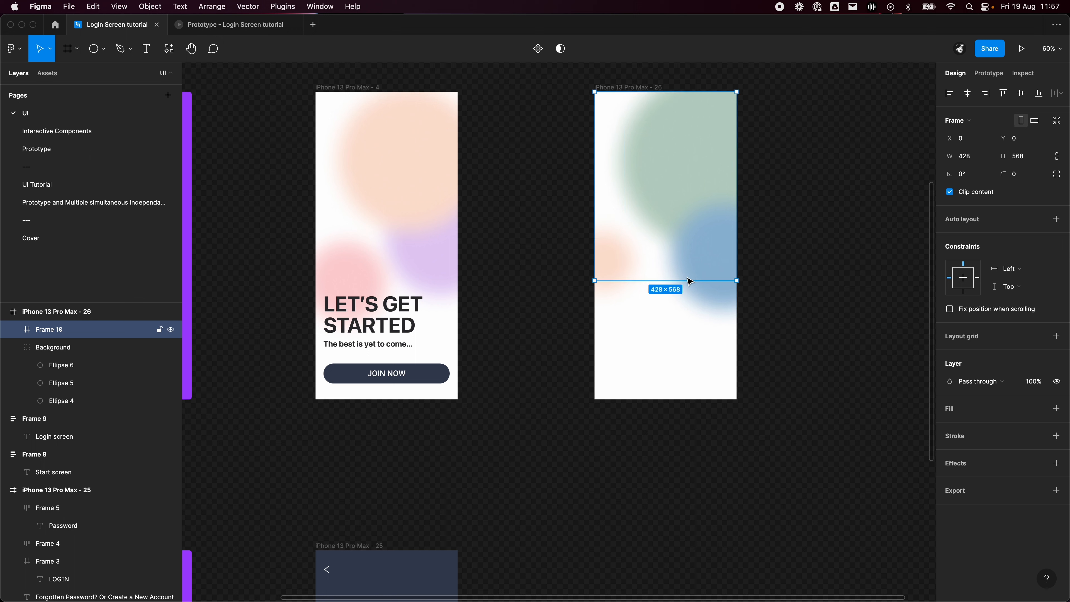
{"action": "left_click_drag", "start_coordinate": [689, 281], "coordinate": [682, 400]}
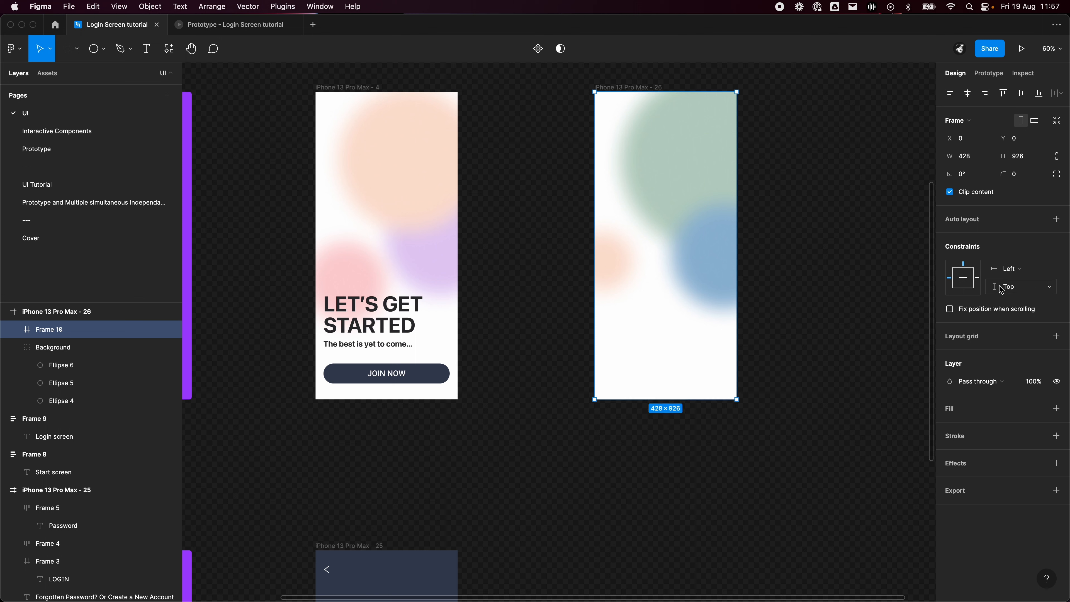
Add vertical auto layout to the inner frame and align its contents to the bottom left.
{"action": "left_click", "coordinate": [1056, 219]}
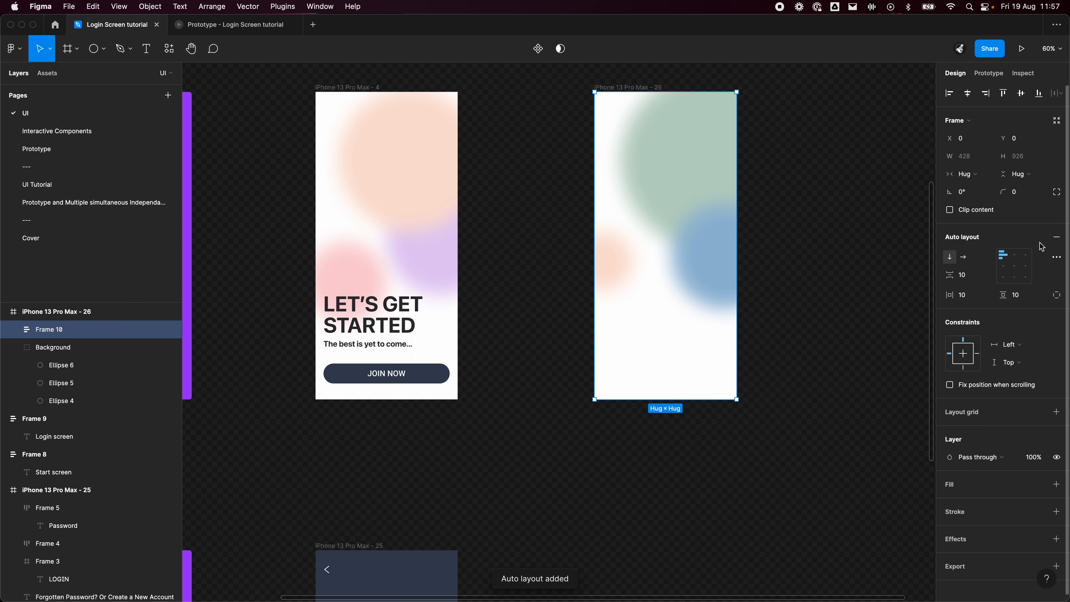
{"action": "left_click", "coordinate": [1005, 279]}
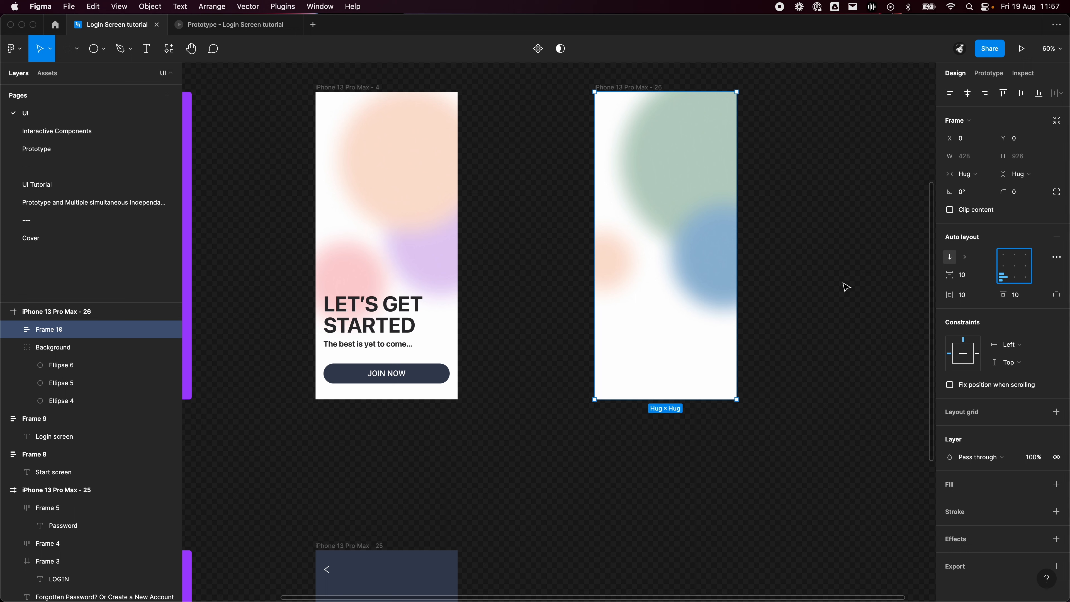
{"action": "left_click", "coordinate": [588, 495]}
Check the finished JOIN NOW button's margins and set the new auto layout frame's padding to 24 horizontal and 48 vertical.
{"action": "left_click", "coordinate": [439, 382]}
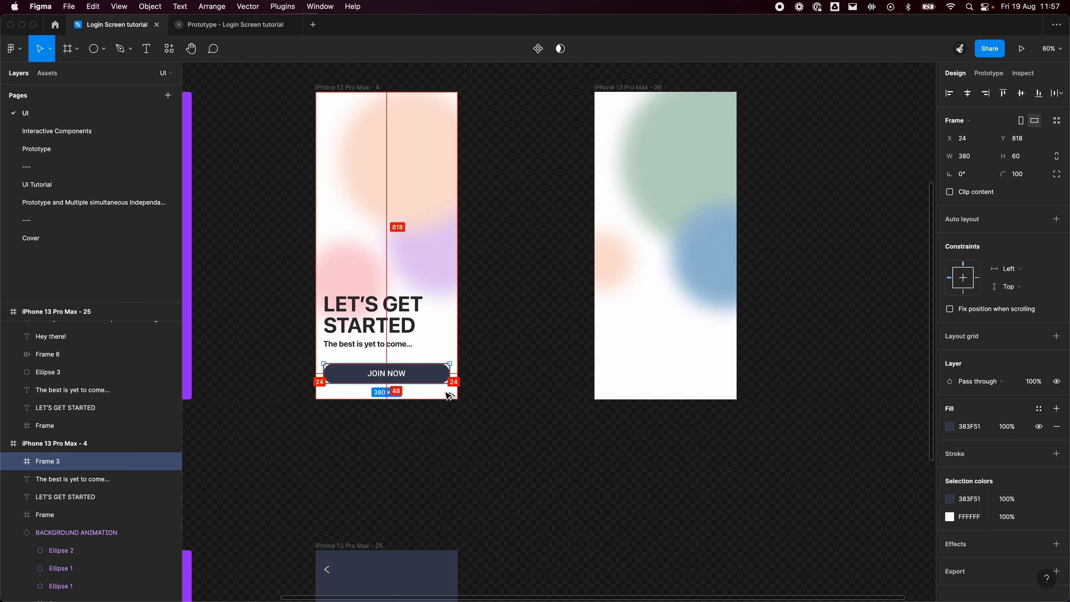
{"action": "left_click", "coordinate": [659, 375]}
{"action": "left_click", "coordinate": [657, 371]}
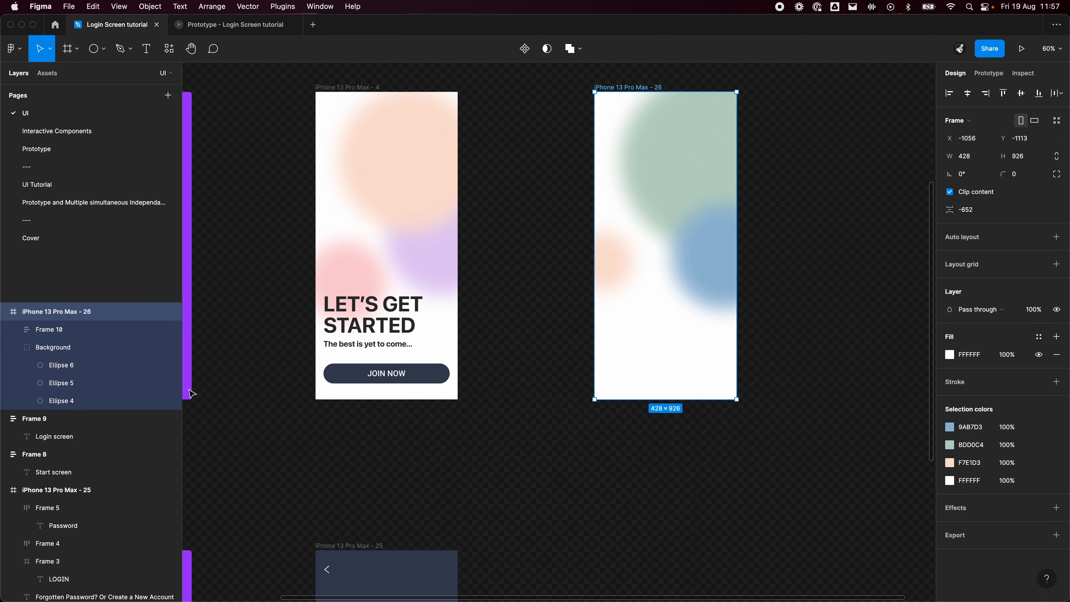
{"action": "scroll", "coordinate": [63, 370], "scroll_direction": "up", "scroll_amount": 1}
{"action": "left_click", "coordinate": [50, 347]}
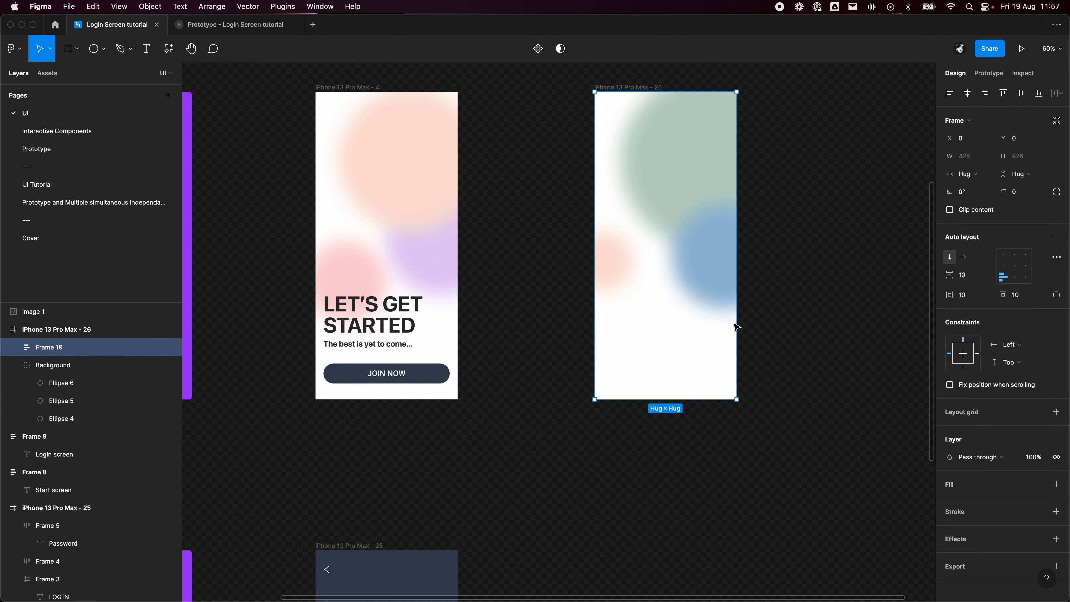
{"action": "left_click", "coordinate": [984, 299]}
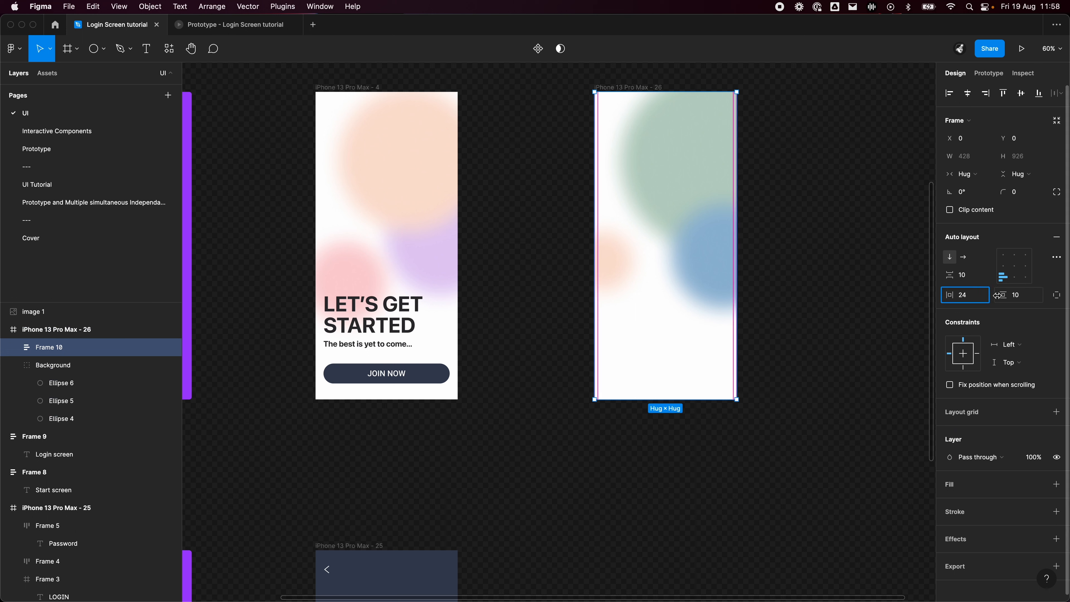
{"action": "left_click", "coordinate": [1028, 300]}
{"action": "type", "text": "48"}
{"action": "key", "text": "Return"}
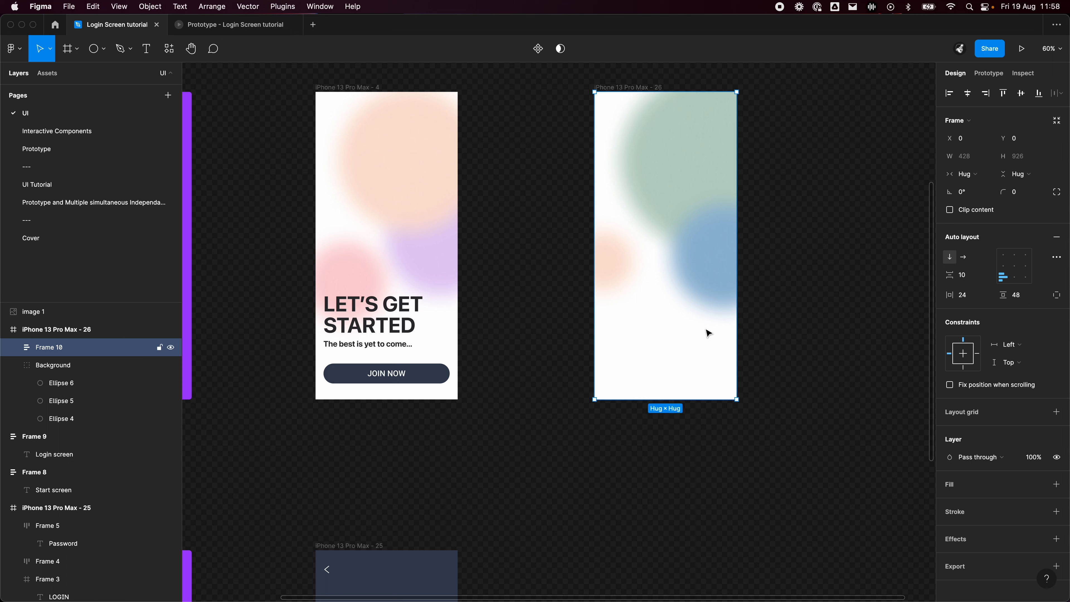
Check the gaps between the finished screen's text and button, and set the new auto layout frame's item spacing to 48.
{"action": "left_click", "coordinate": [468, 373]}
{"action": "left_click", "coordinate": [396, 327]}
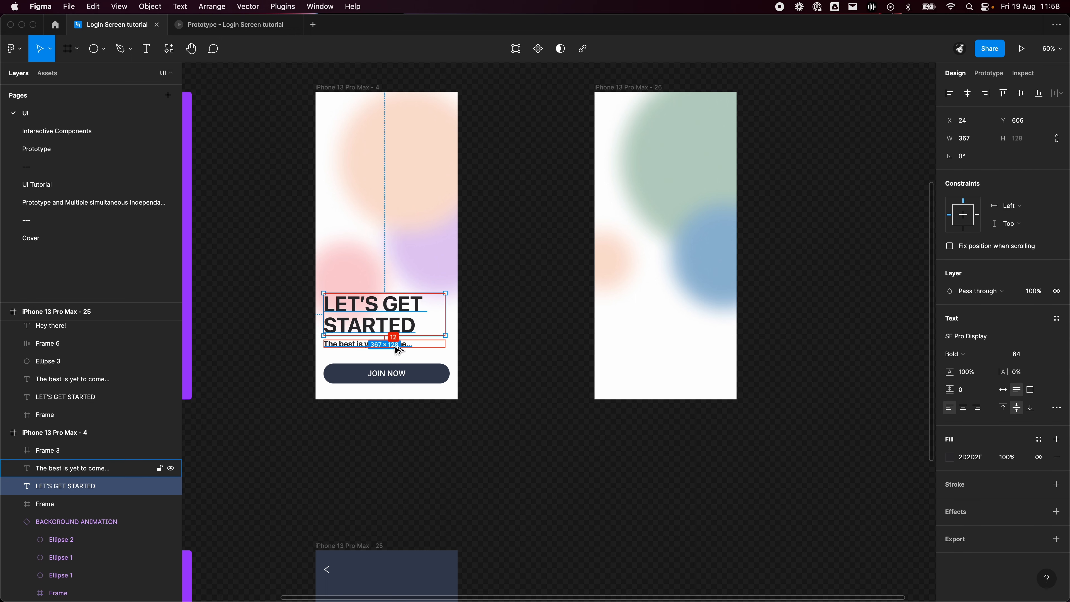
{"action": "left_click", "coordinate": [401, 345]}
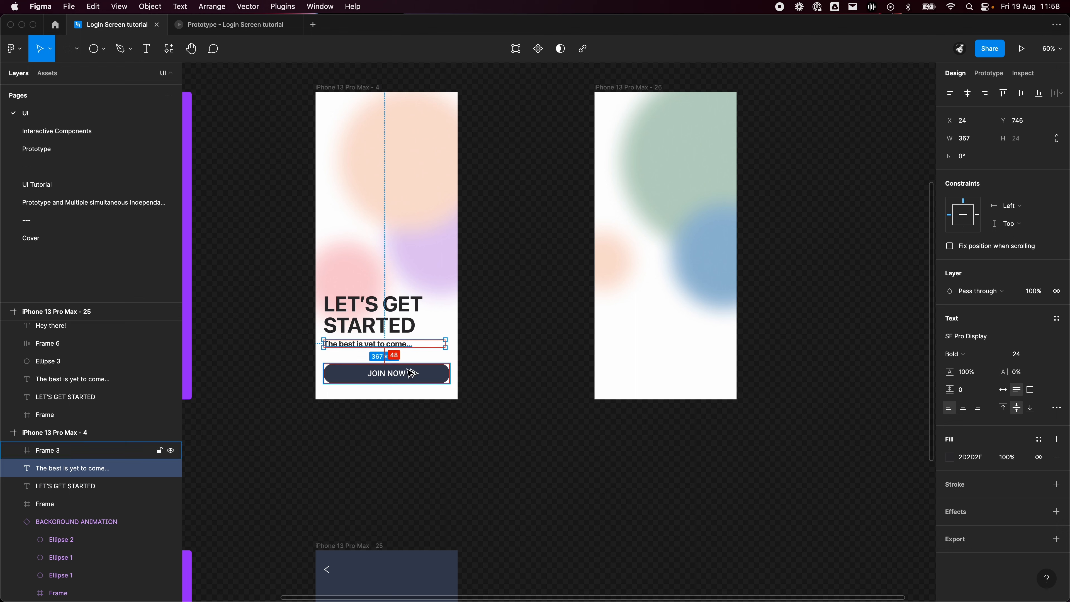
{"action": "left_click", "coordinate": [609, 408]}
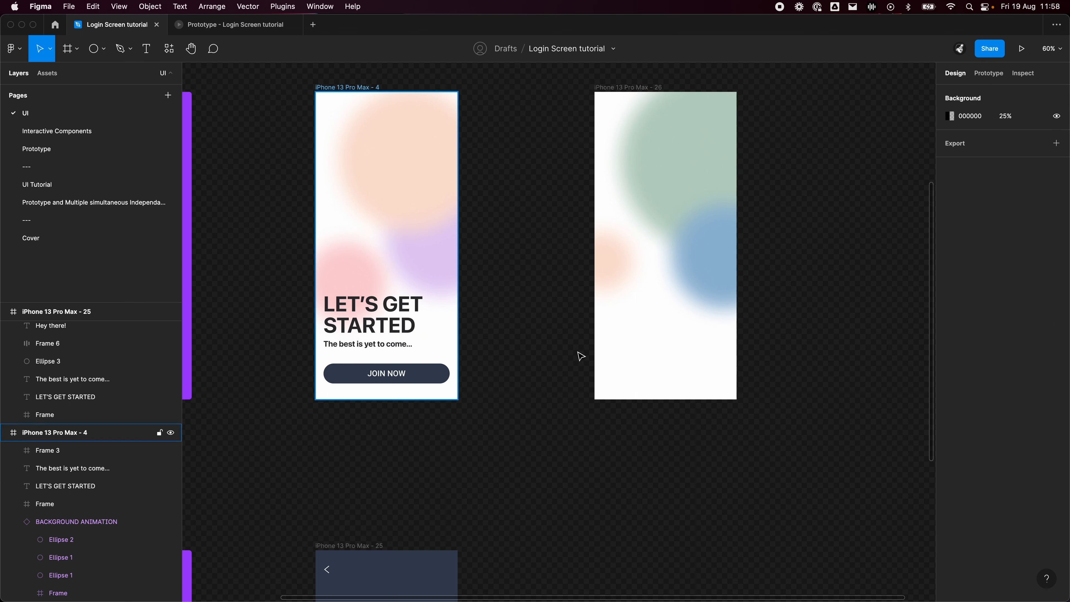
{"action": "left_click", "coordinate": [647, 365]}
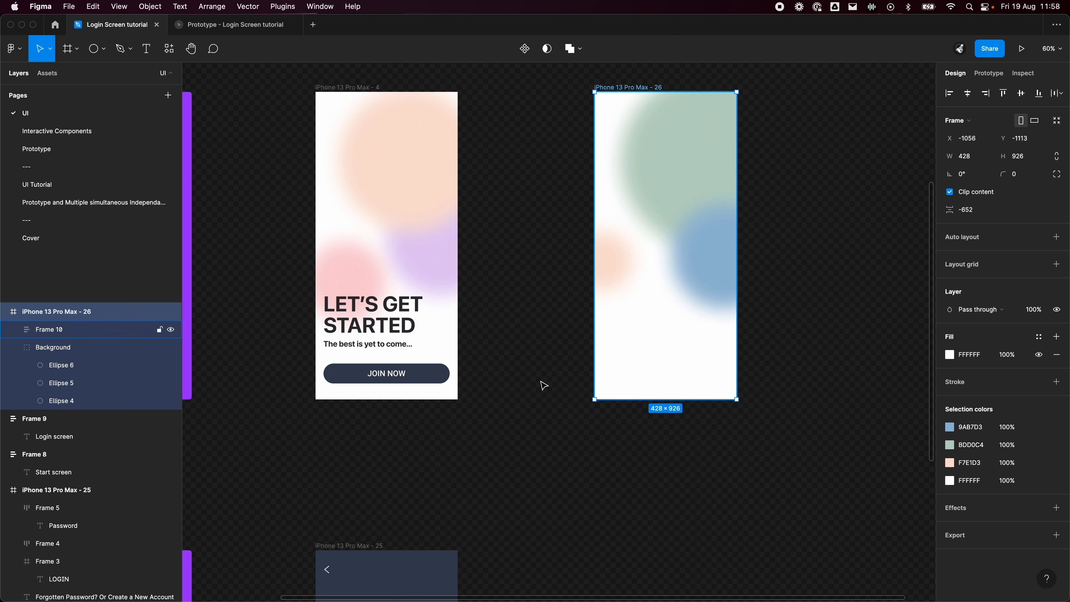
{"action": "left_click", "coordinate": [47, 335]}
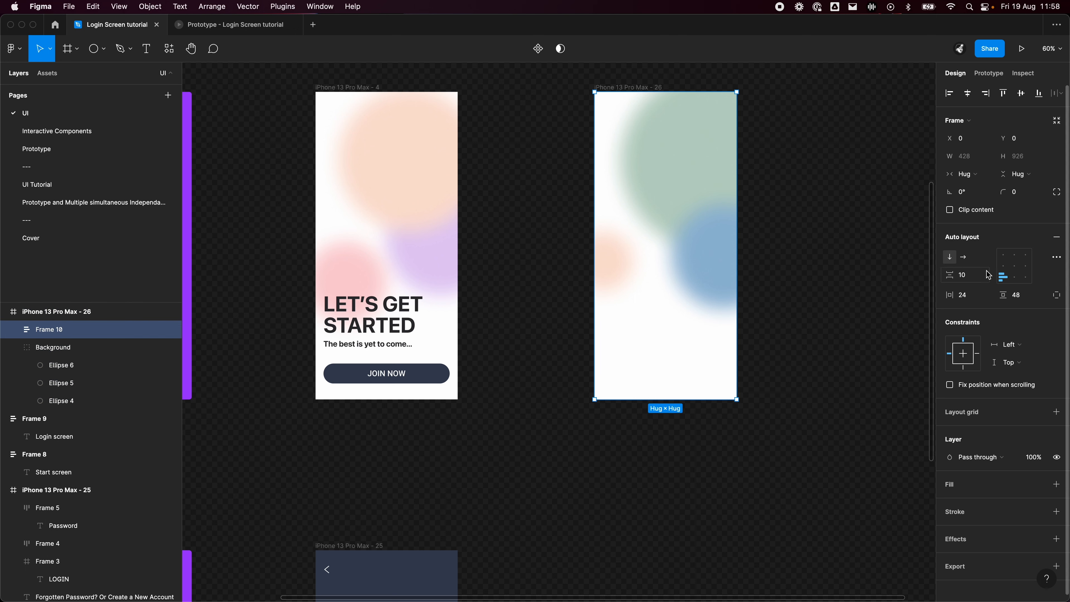
{"action": "left_click", "coordinate": [975, 276]}
{"action": "left_click", "coordinate": [871, 353]}
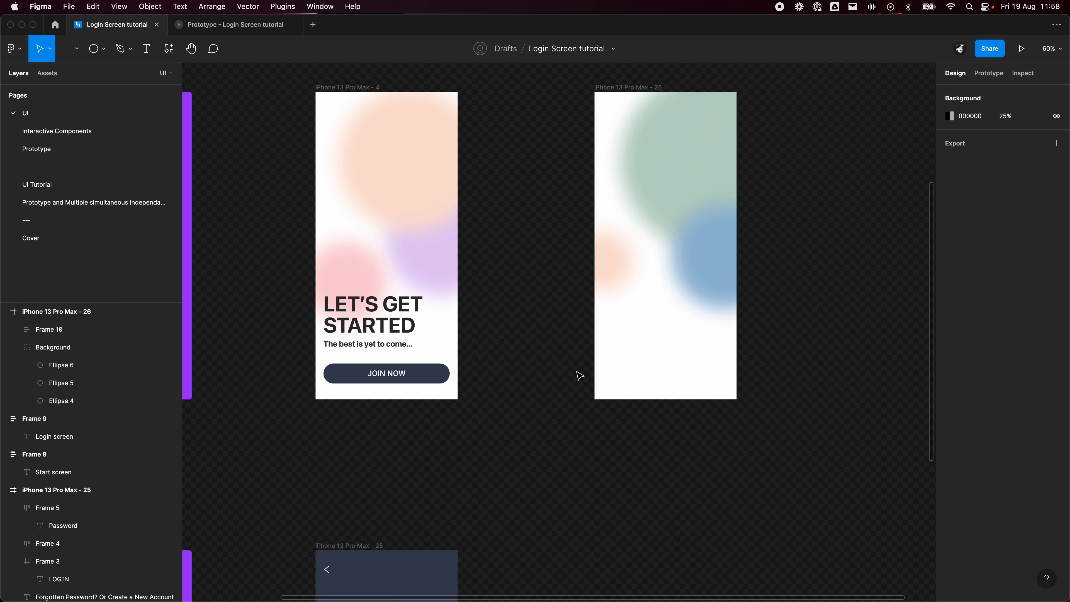
Add the text "Let's get started" inside the auto layout frame and stretch the frame back to 428 × 926.
{"action": "key", "text": "t"}
{"action": "left_click", "coordinate": [672, 323]}
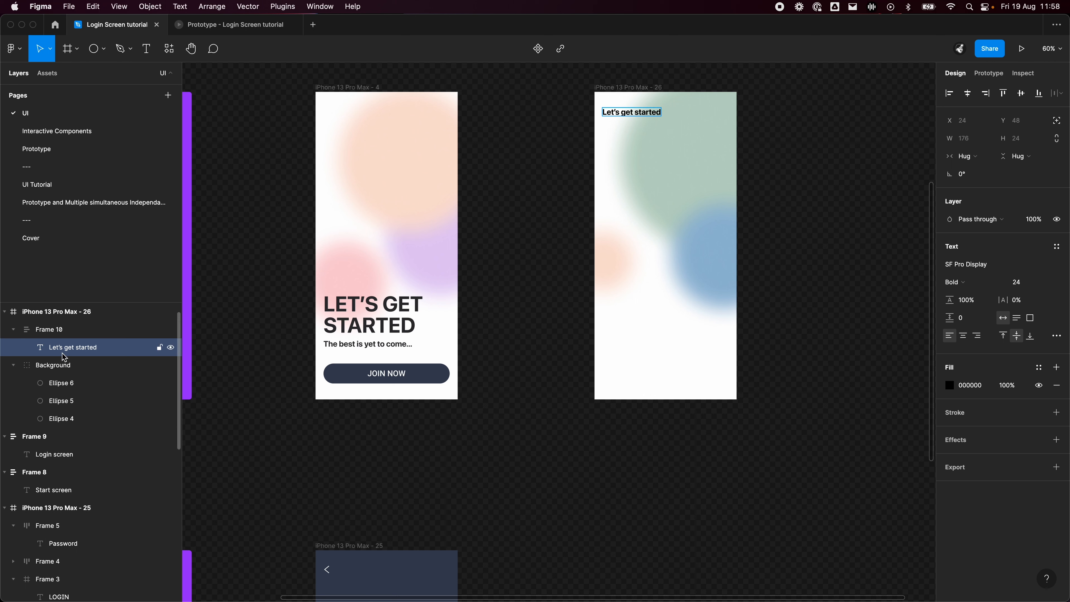
{"action": "left_click", "coordinate": [63, 333]}
{"action": "scroll", "coordinate": [73, 356], "scroll_direction": "up", "scroll_amount": 1}
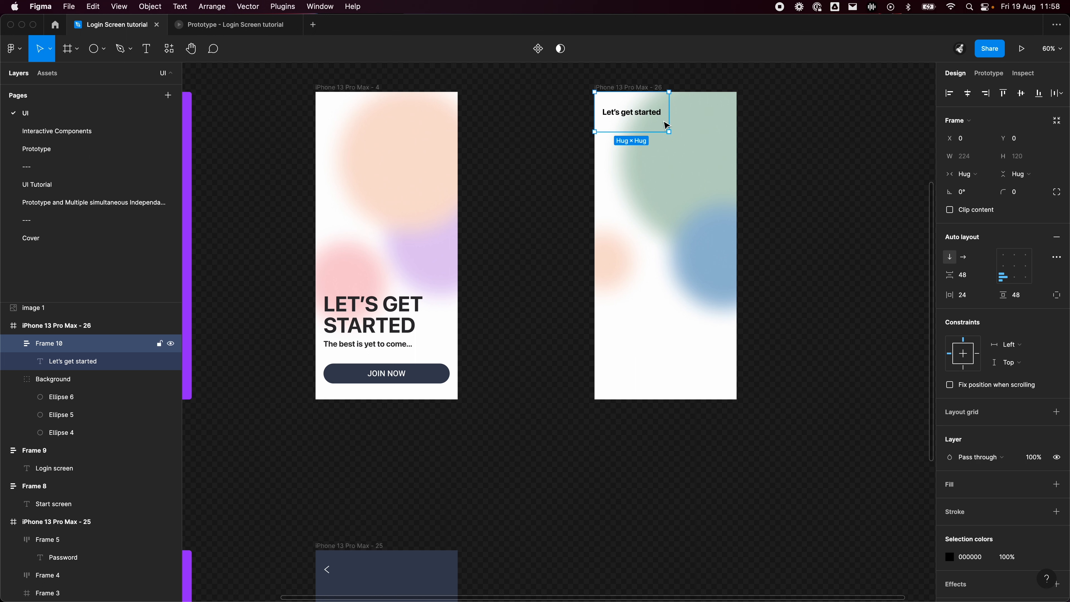
{"action": "left_click_drag", "start_coordinate": [670, 131], "coordinate": [736, 399]}
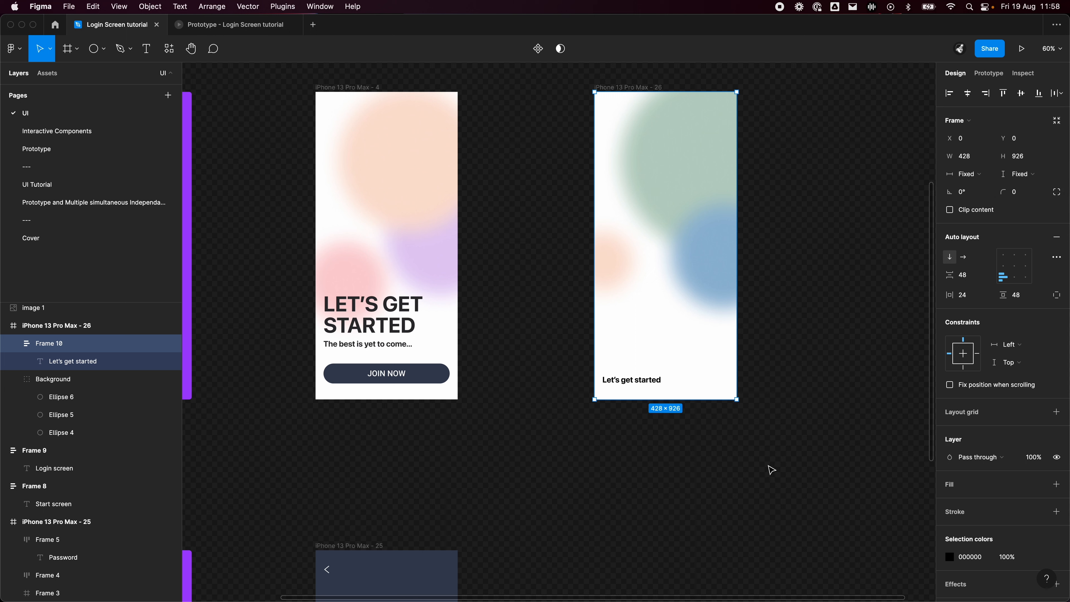
Match the finished heading by setting the new heading's font size to 64 and its horizontal resizing to Fill container.
{"action": "left_click", "coordinate": [406, 330]}
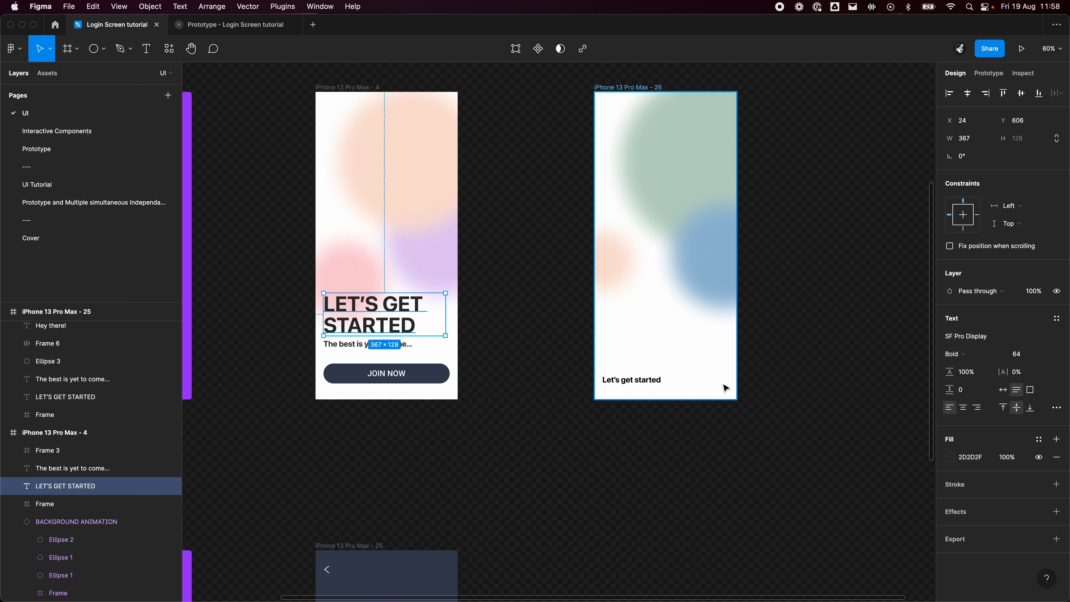
{"action": "left_click", "coordinate": [629, 384]}
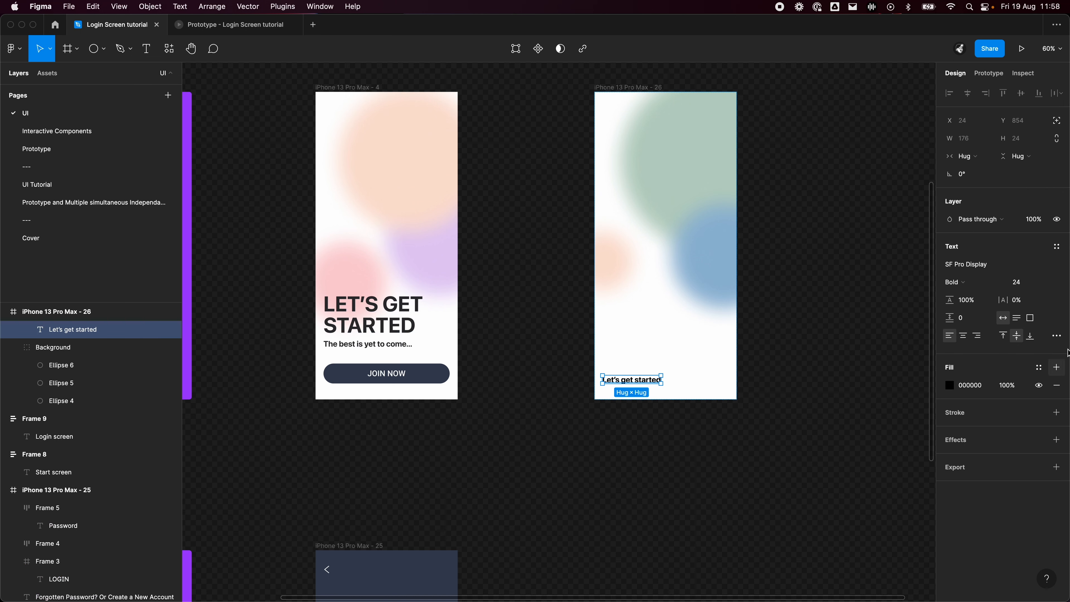
{"action": "left_click", "coordinate": [1017, 284]}
{"action": "type", "text": "64"}
{"action": "key", "text": "Return"}
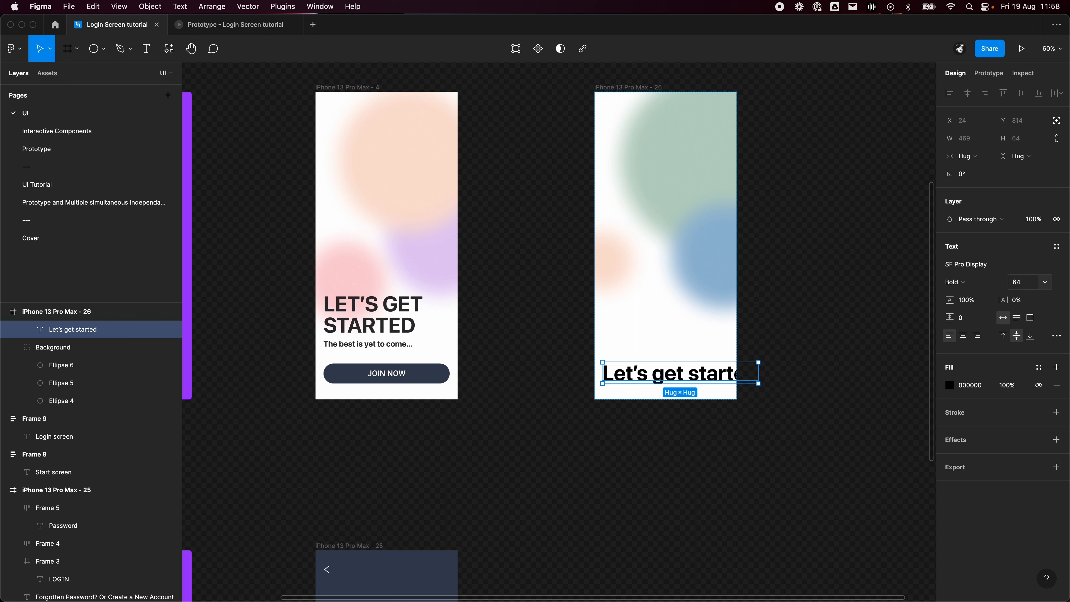
{"action": "left_click", "coordinate": [968, 157]}
{"action": "left_click", "coordinate": [987, 171]}
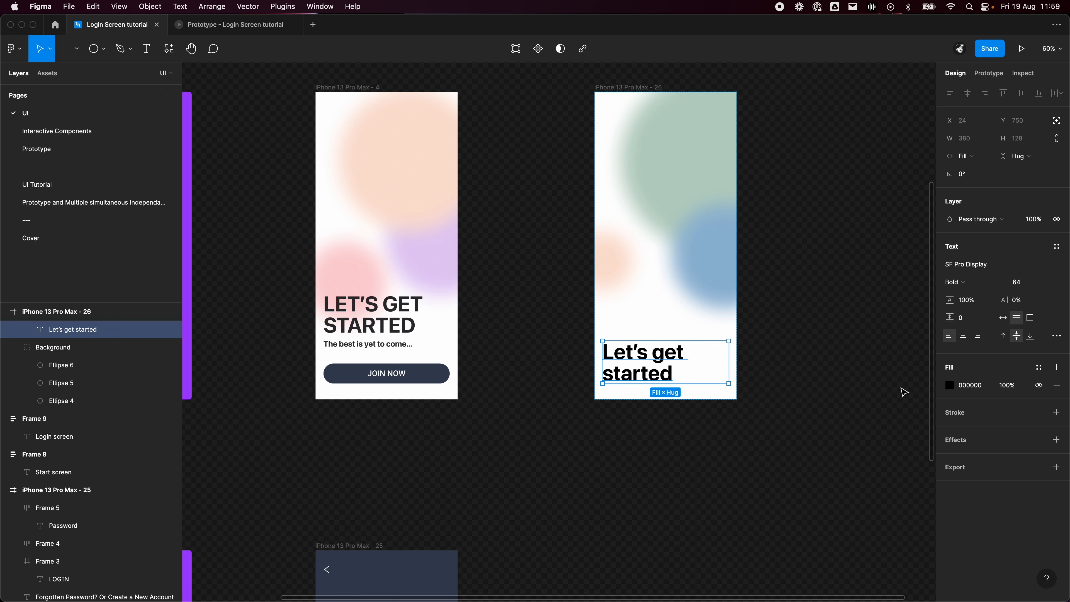
Set the new heading's letter case to uppercase in the type settings.
{"action": "left_click", "coordinate": [1056, 336]}
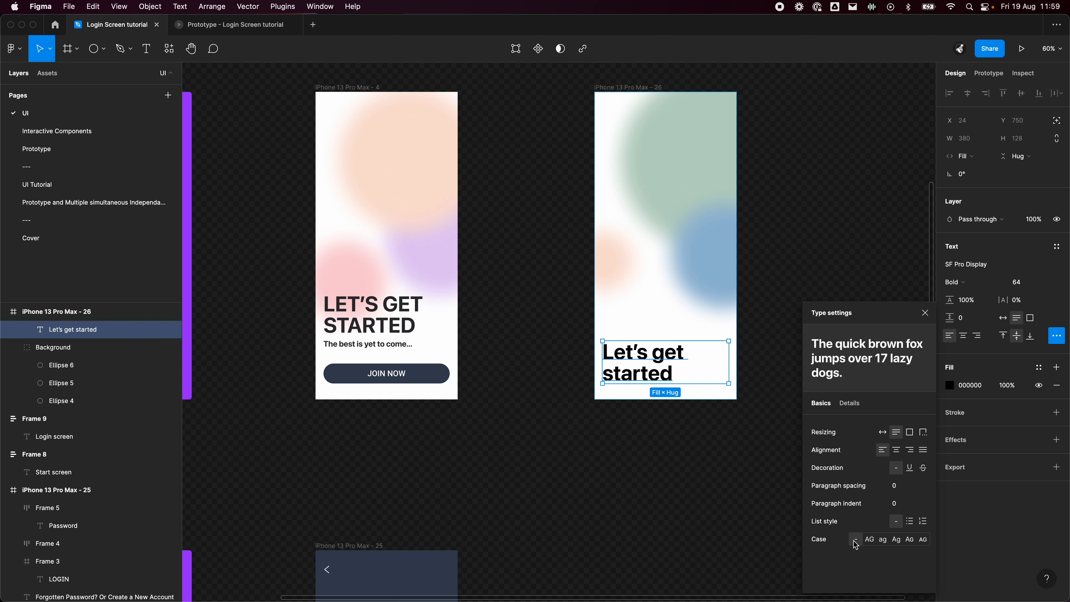
{"action": "left_click", "coordinate": [869, 540]}
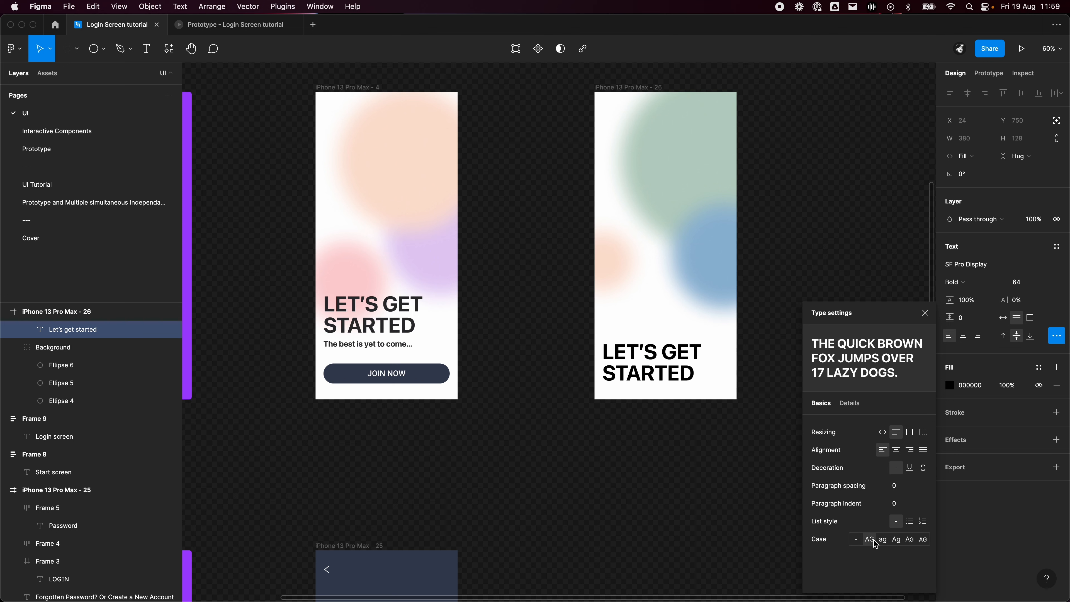
{"action": "key", "text": "Escape"}
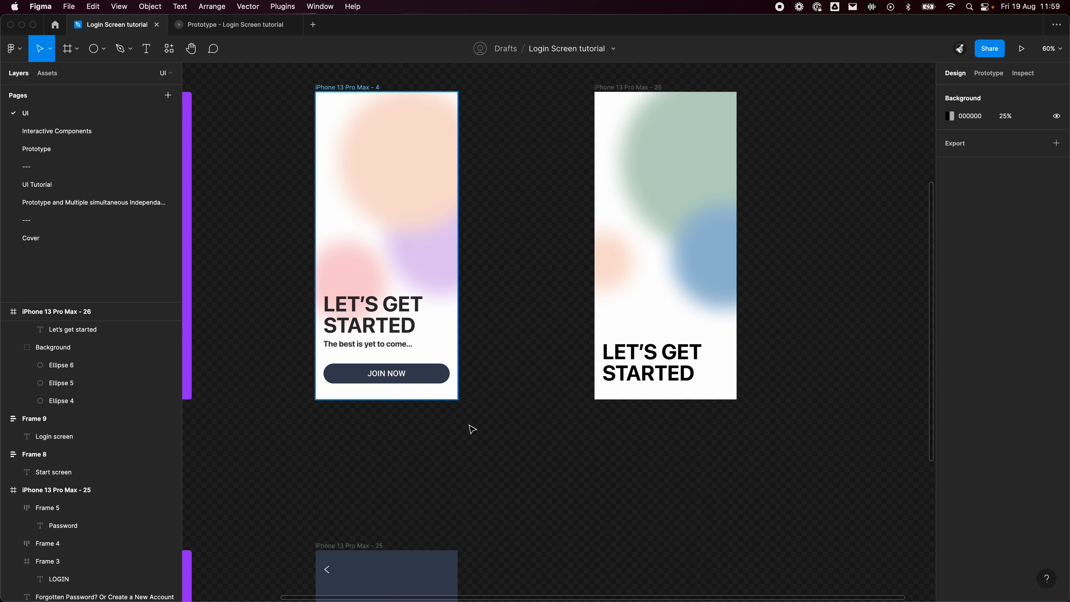
Duplicate the heading within the auto layout frame and change the lower copy's text to "The best is yet to come...".
{"action": "left_click", "coordinate": [664, 382]}
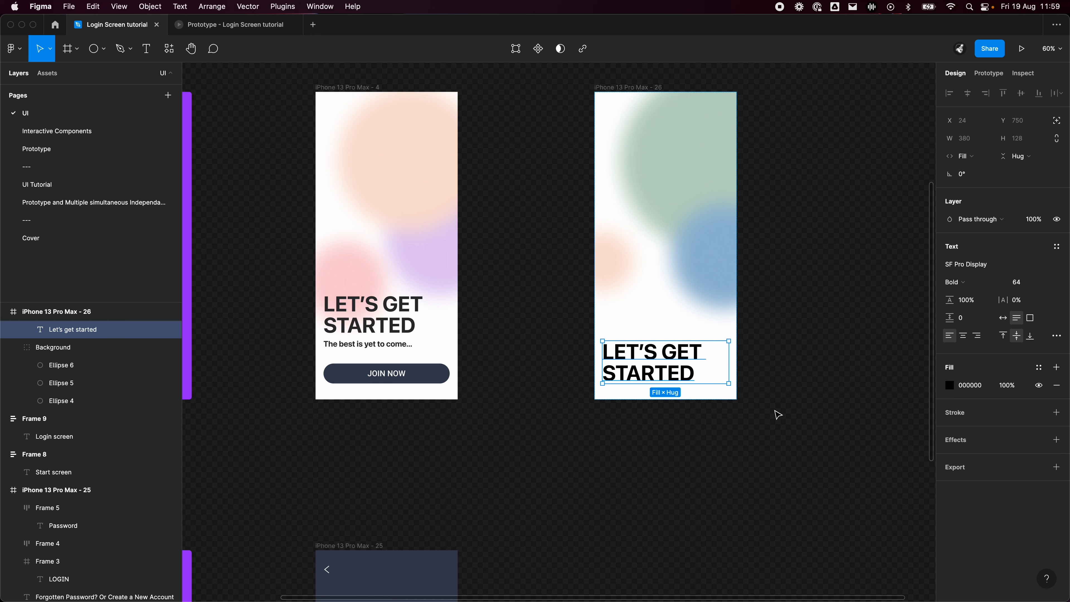
{"action": "key", "text": "super+v"}
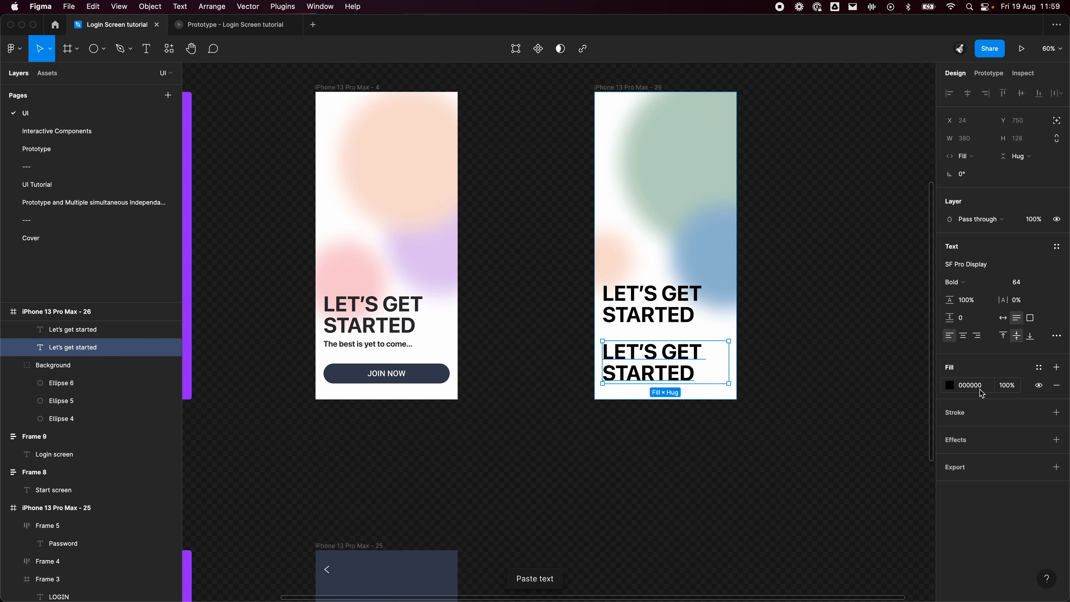
{"action": "left_click", "coordinate": [665, 300]}
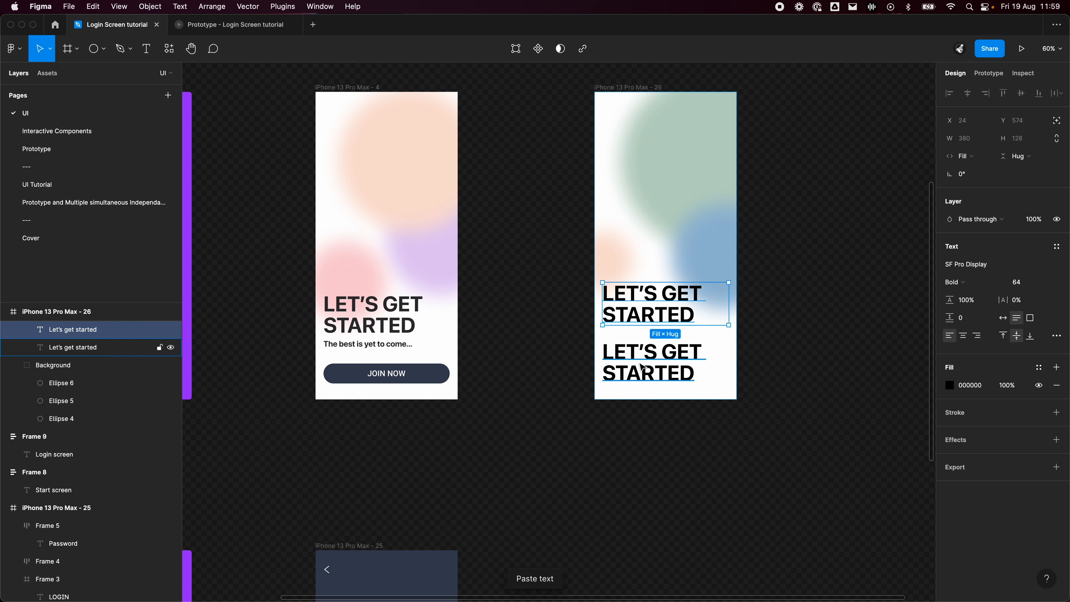
{"action": "left_click", "coordinate": [639, 361]}
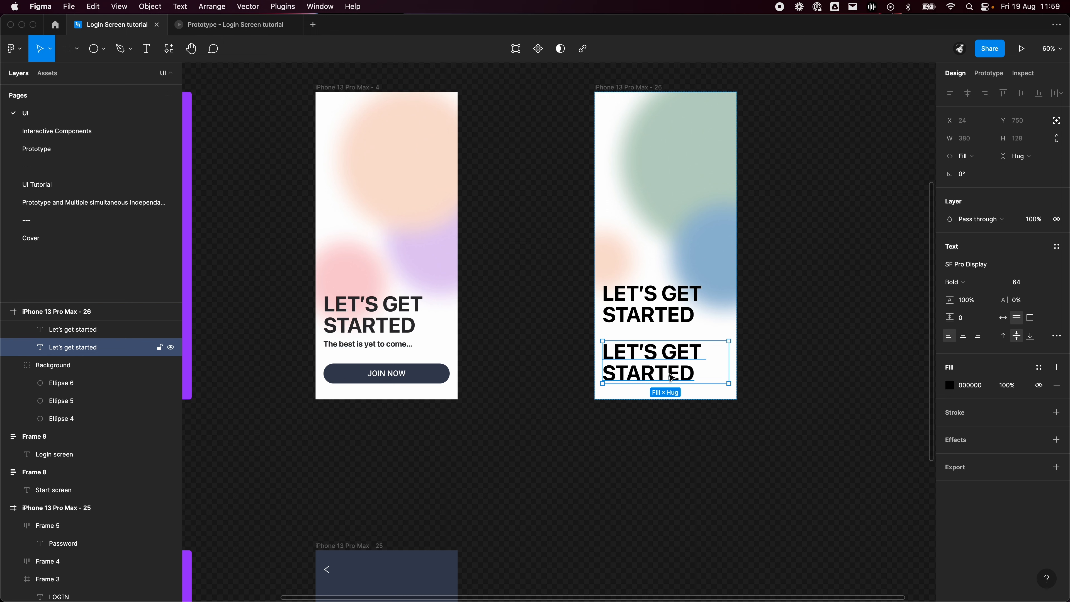
{"action": "double_click", "coordinate": [673, 372]}
{"action": "type", "text": "The bes"}
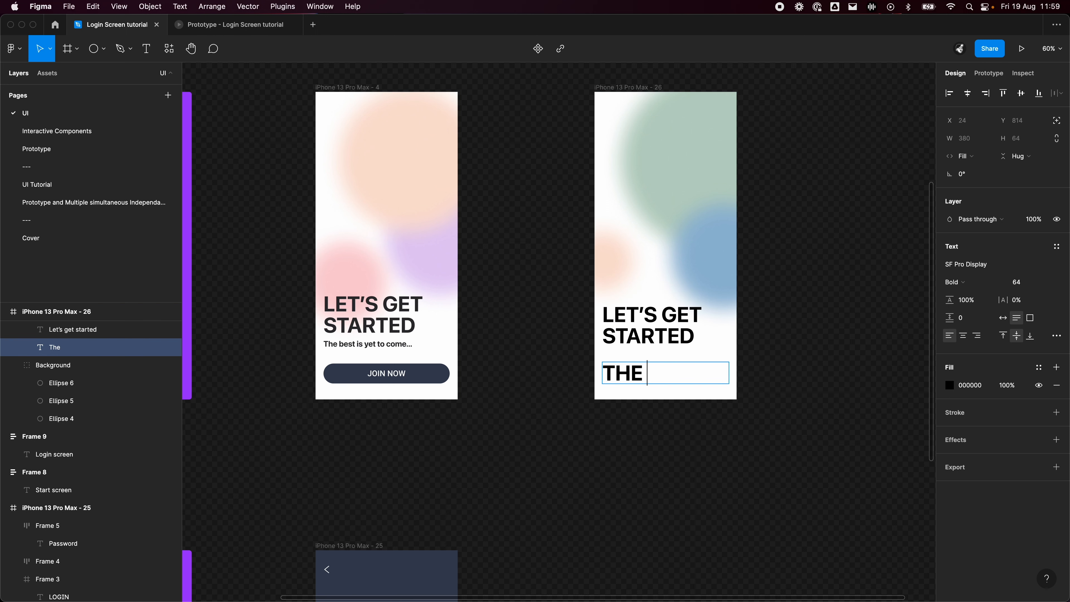
{"action": "type", "text": "t is yet to c"}
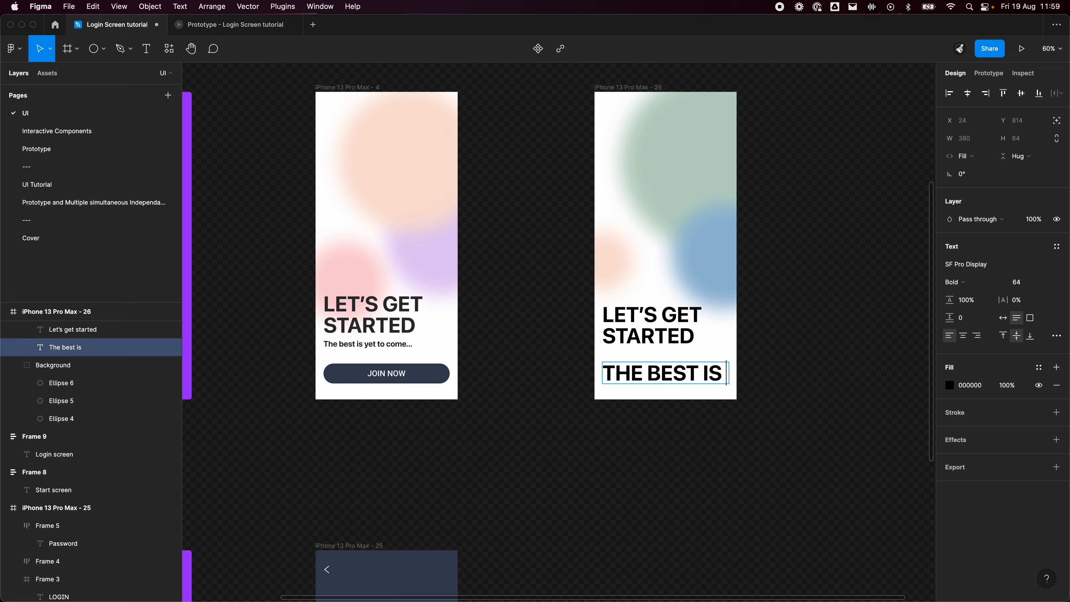
{"action": "type", "text": "ome..."}
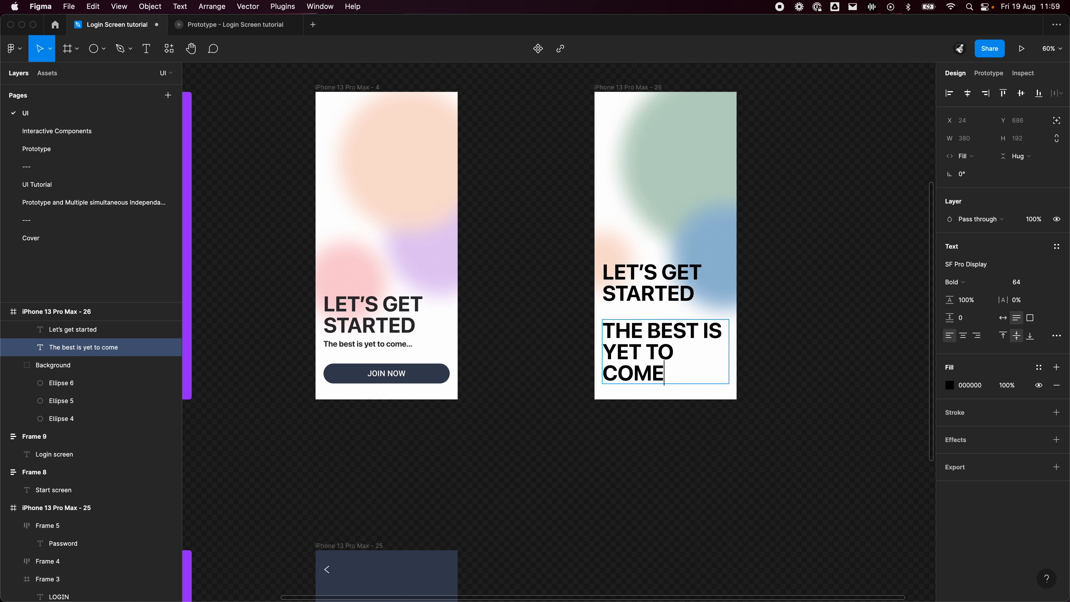
Return the new subheading to its original letter case and set its font size to 24.
{"action": "key", "text": "super+a"}
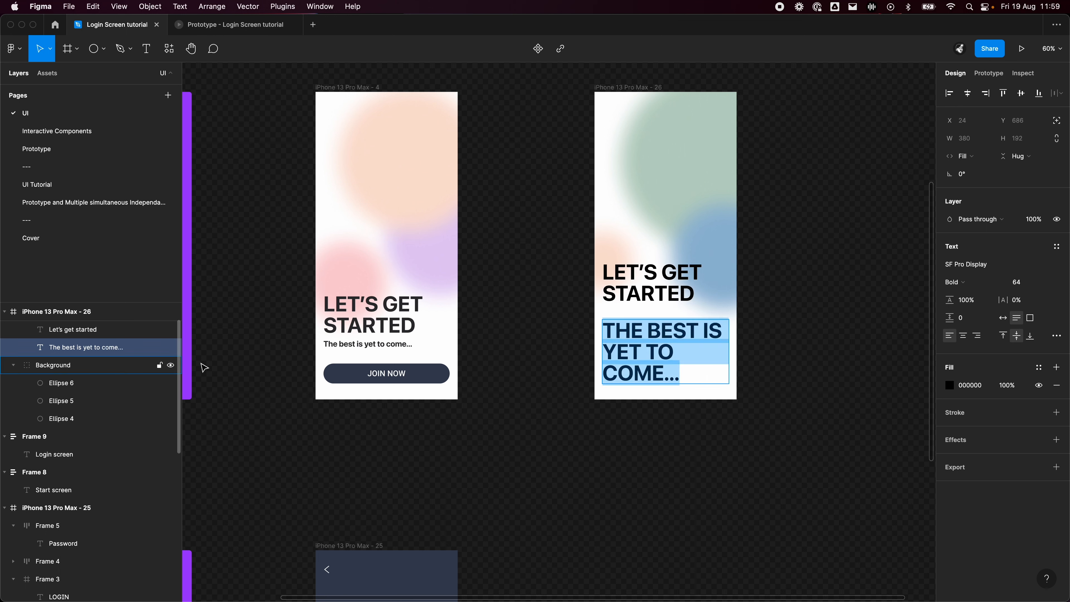
{"action": "left_click", "coordinate": [1056, 336]}
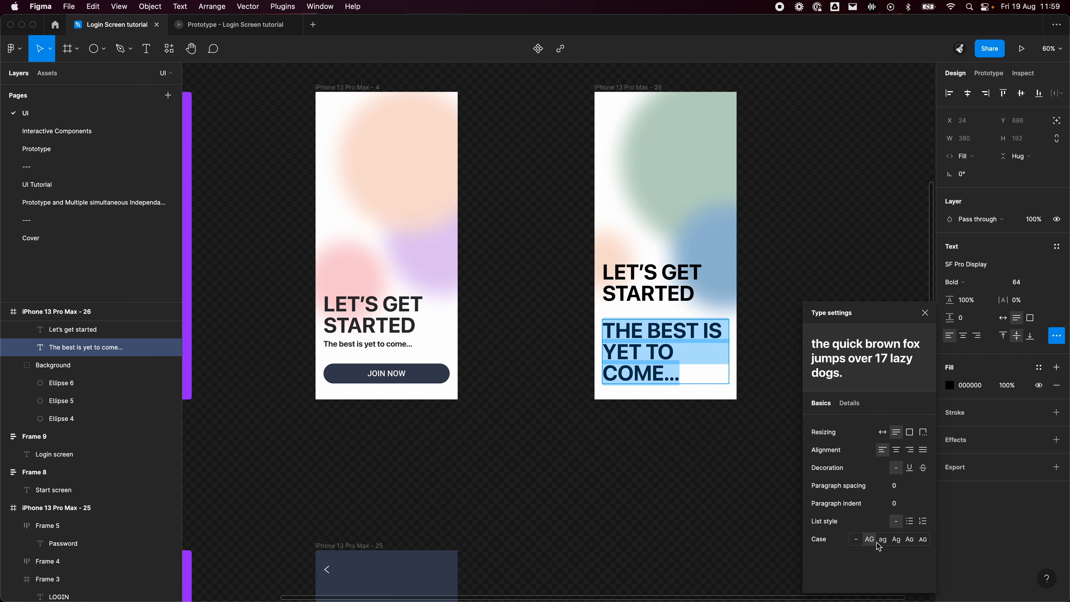
{"action": "left_click", "coordinate": [859, 539]}
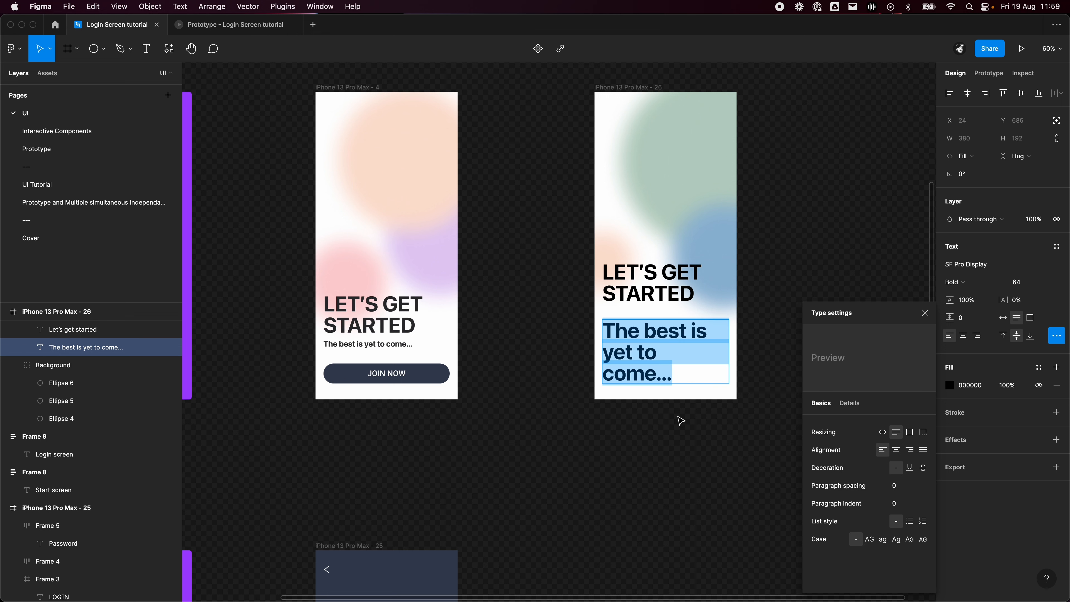
{"action": "left_click", "coordinate": [374, 342]}
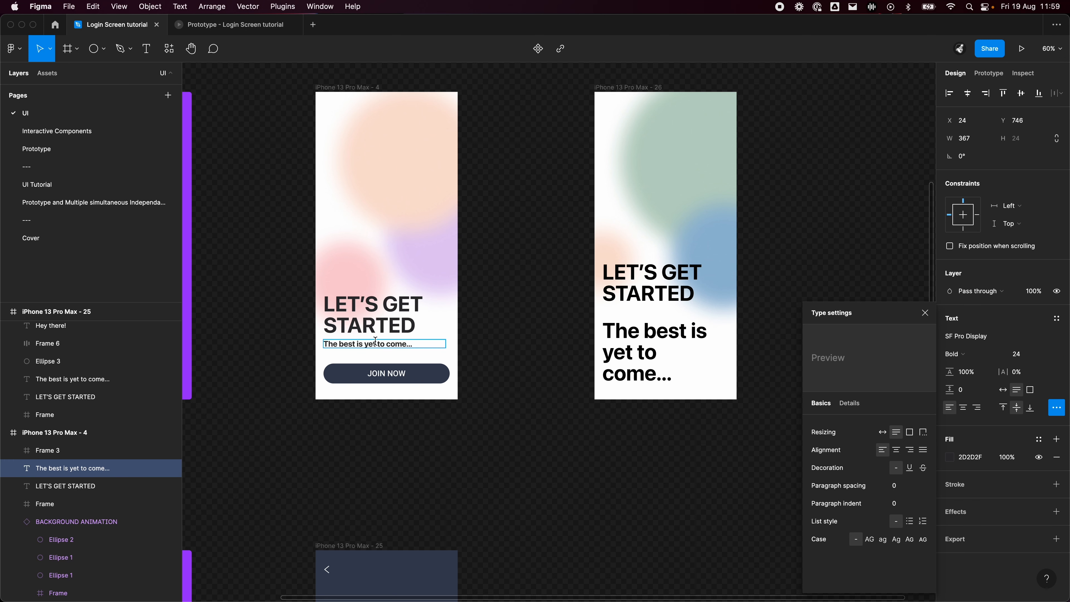
{"action": "double_click", "coordinate": [697, 380]}
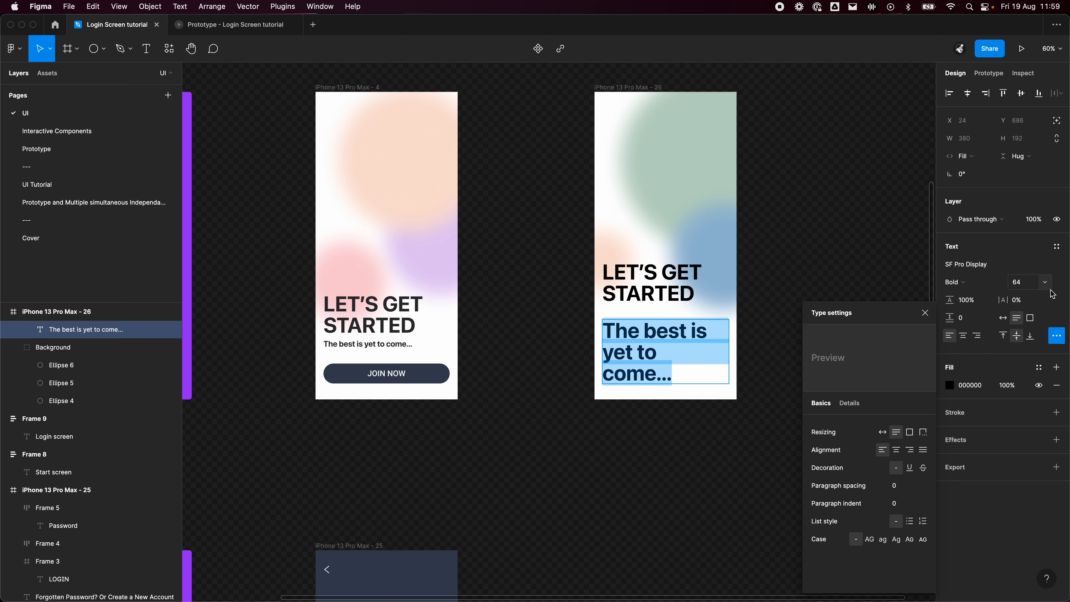
{"action": "left_click", "coordinate": [1037, 288]}
{"action": "type", "text": "24"}
{"action": "key", "text": "Return"}
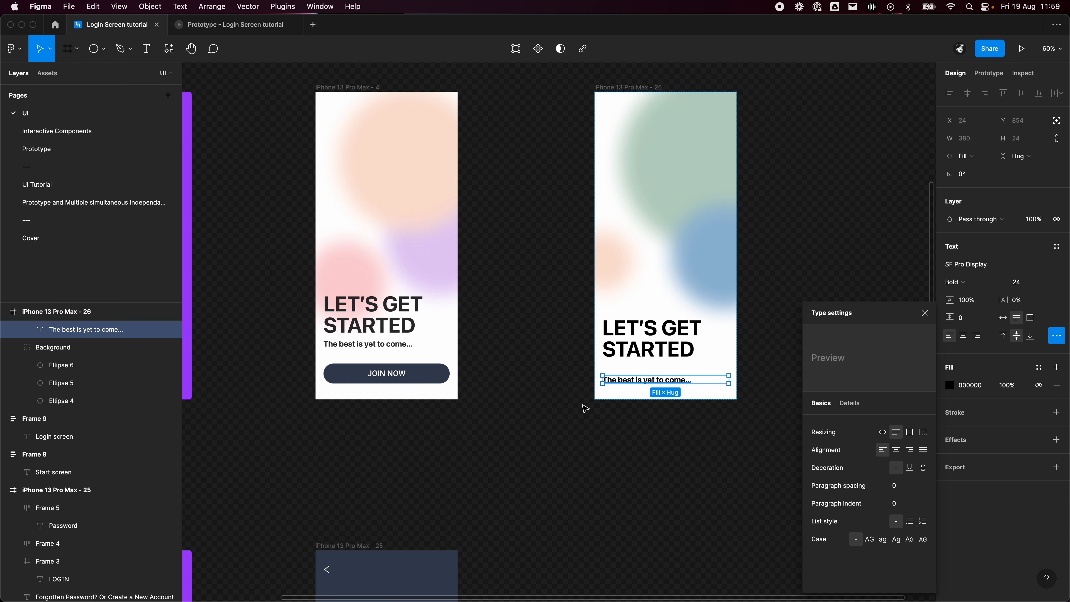
Wrap the new heading and subheading in their own vertical auto layout frame and tighten the spacing between the two texts.
{"action": "left_click", "coordinate": [585, 411]}
{"action": "left_click", "coordinate": [370, 344]}
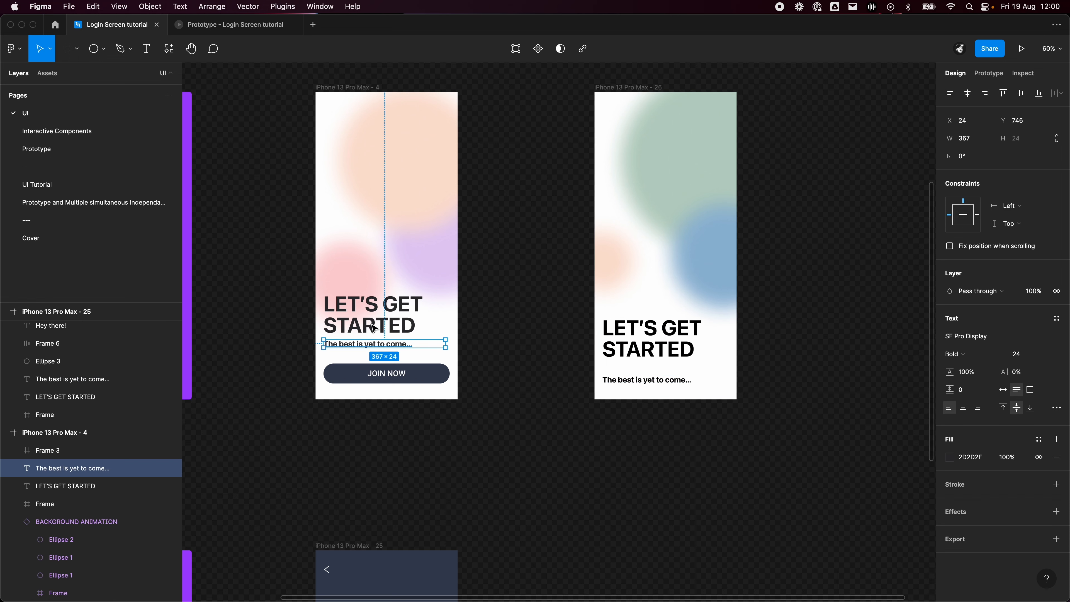
{"action": "left_click", "coordinate": [657, 381]}
{"action": "left_click", "coordinate": [665, 344], "text": "shift"}
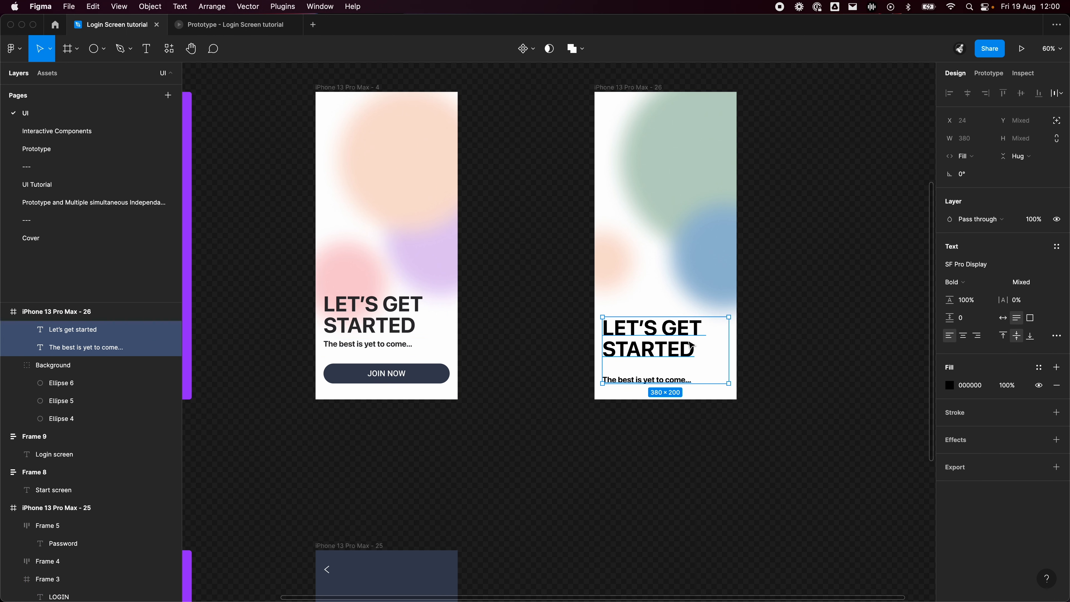
{"action": "right_click", "coordinate": [678, 346]}
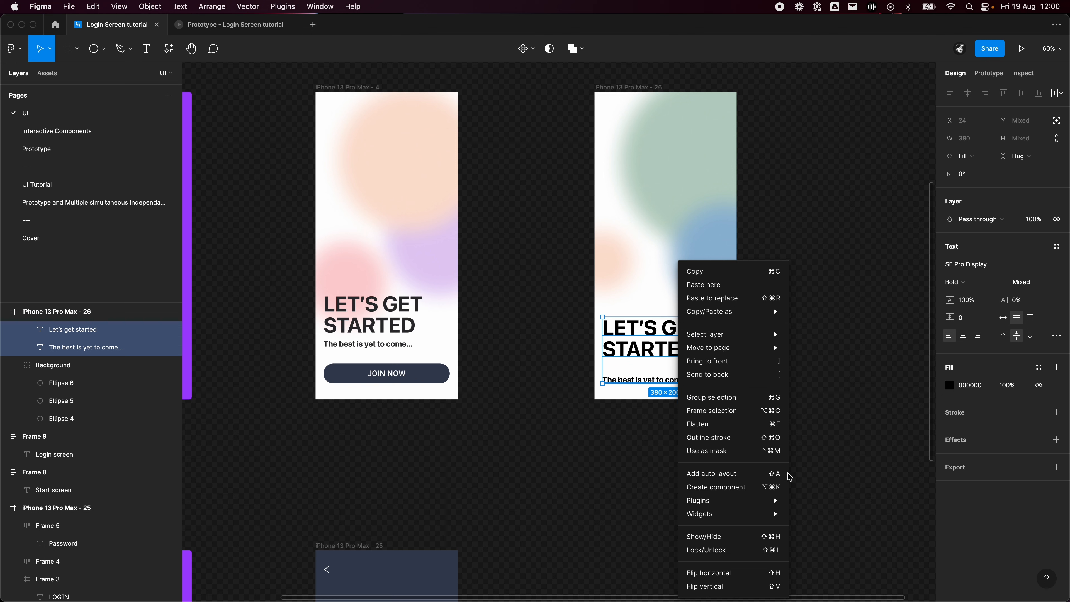
{"action": "left_click", "coordinate": [737, 475]}
{"action": "left_click", "coordinate": [977, 279]}
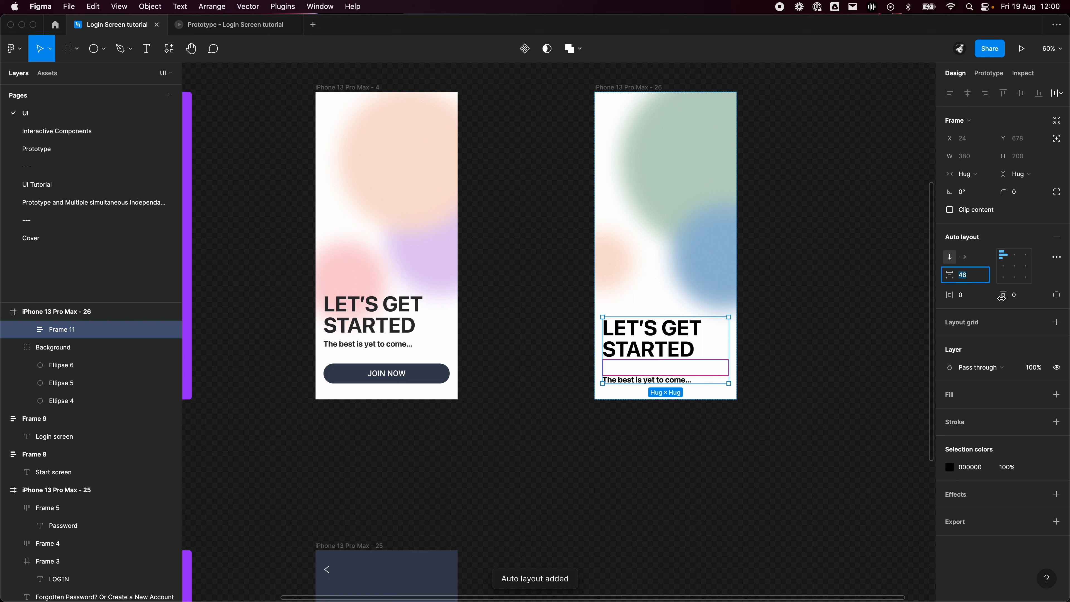
{"action": "type", "text": "18"}
{"action": "key", "text": "Return"}
{"action": "left_click", "coordinate": [745, 467]}
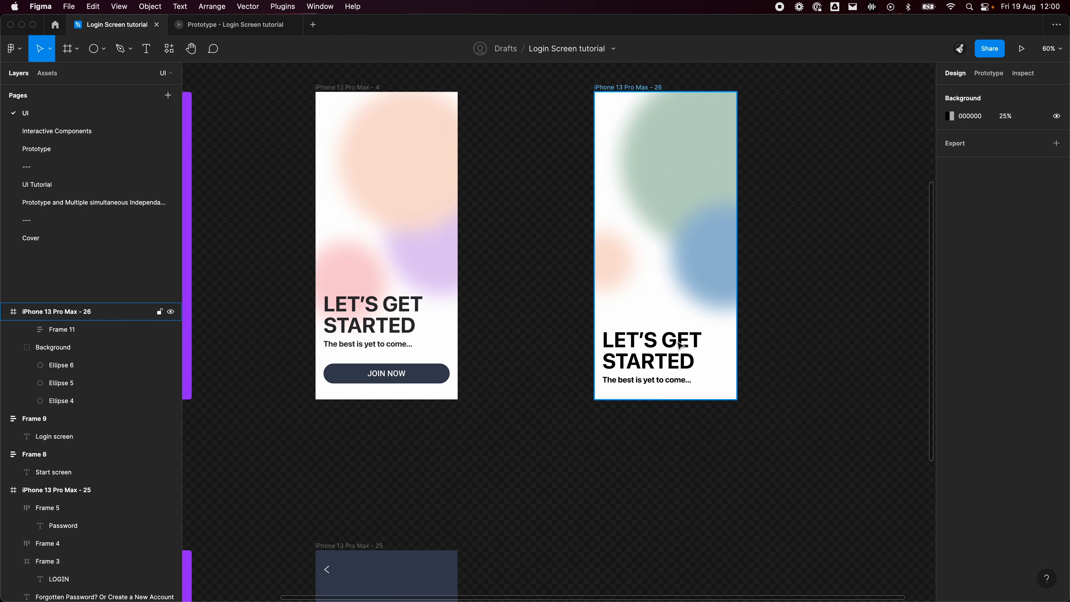
Create a "BUTTON" text outside the phone frame, wrap it in auto layout and place it beside the new start screen.
{"action": "scroll", "coordinate": [769, 432], "scroll_direction": "right", "scroll_amount": 3}
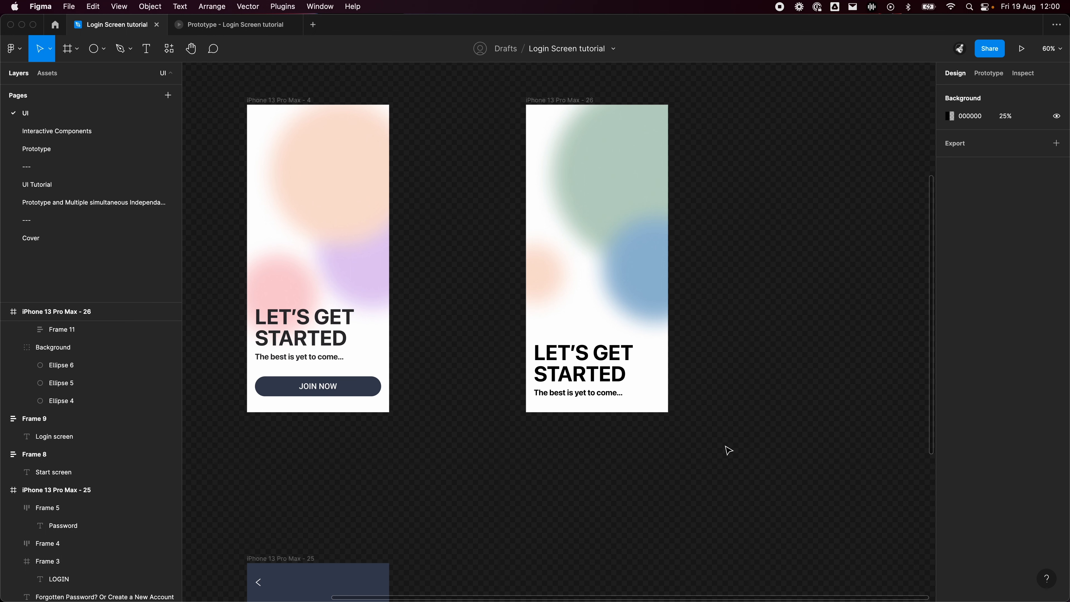
{"action": "key", "text": "t"}
{"action": "left_click", "coordinate": [569, 454]}
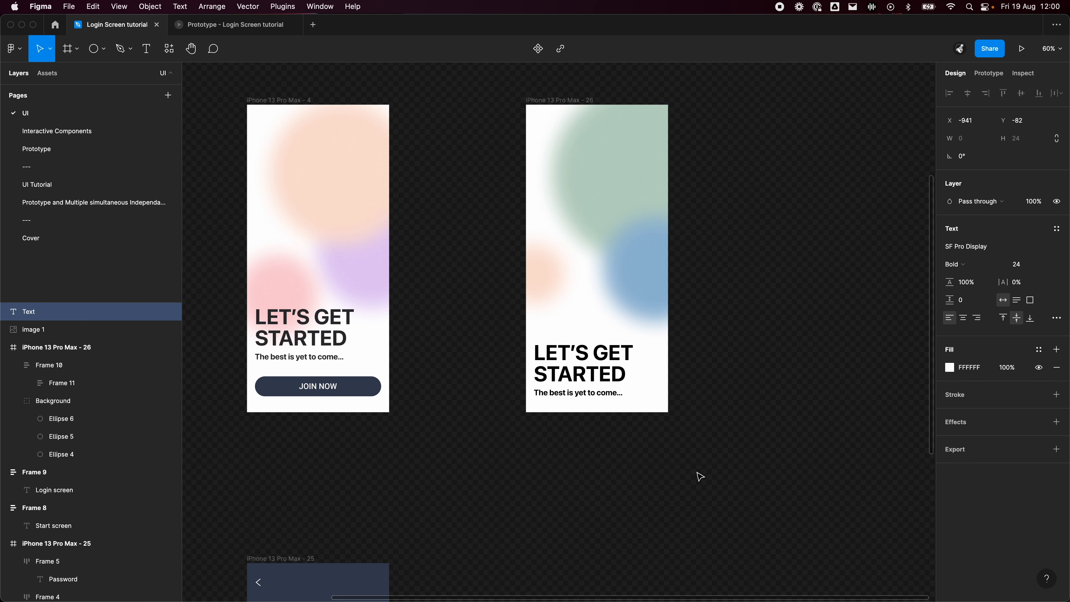
{"action": "type", "text": "BUTTON"}
{"action": "key", "text": "Escape"}
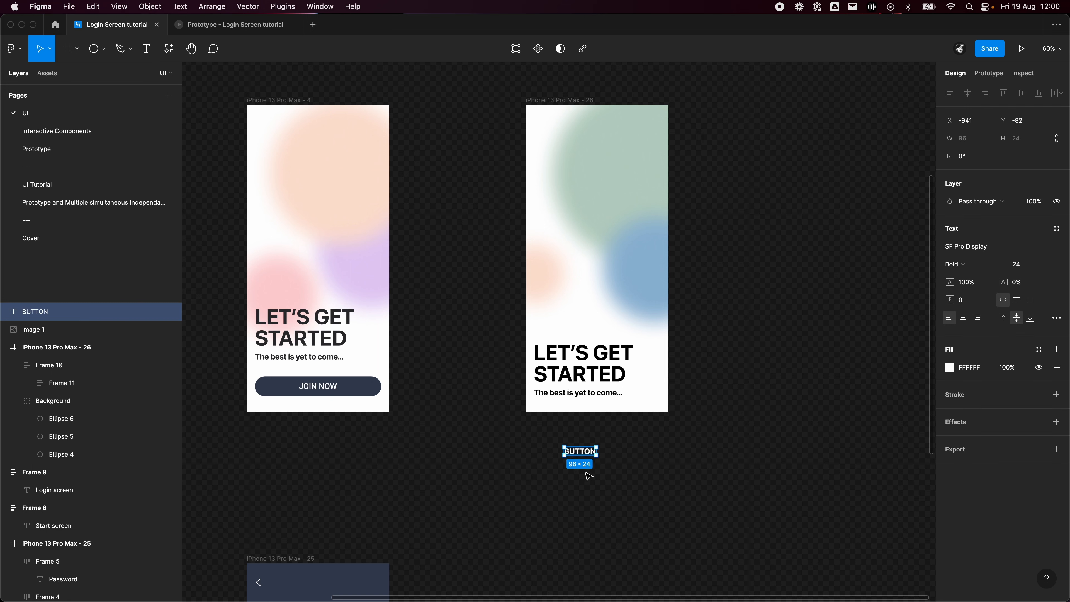
{"action": "key", "text": "shift+a"}
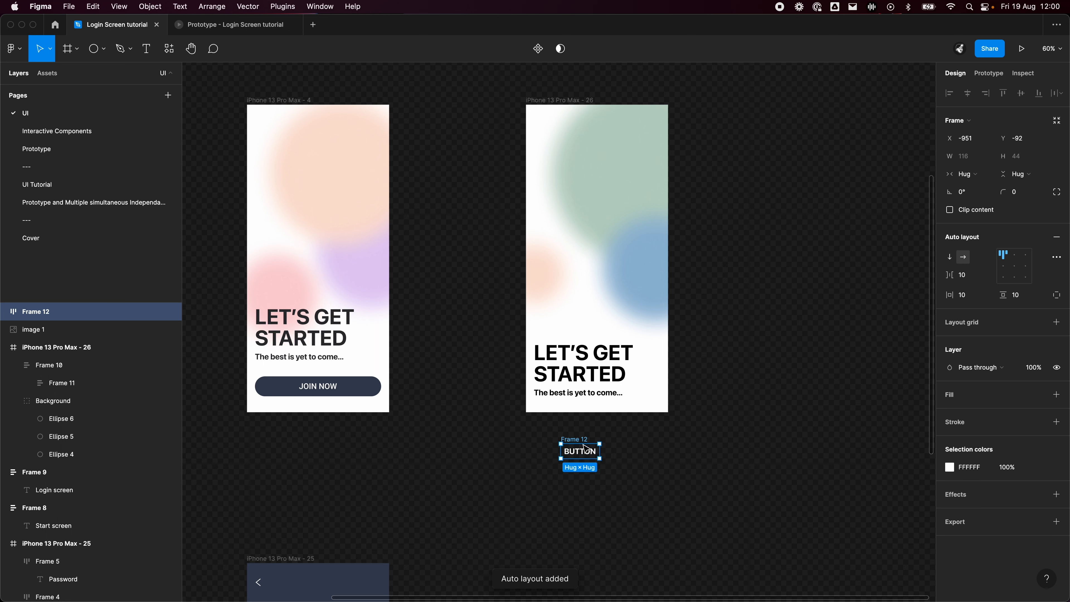
{"action": "left_click_drag", "start_coordinate": [571, 436], "coordinate": [734, 343]}
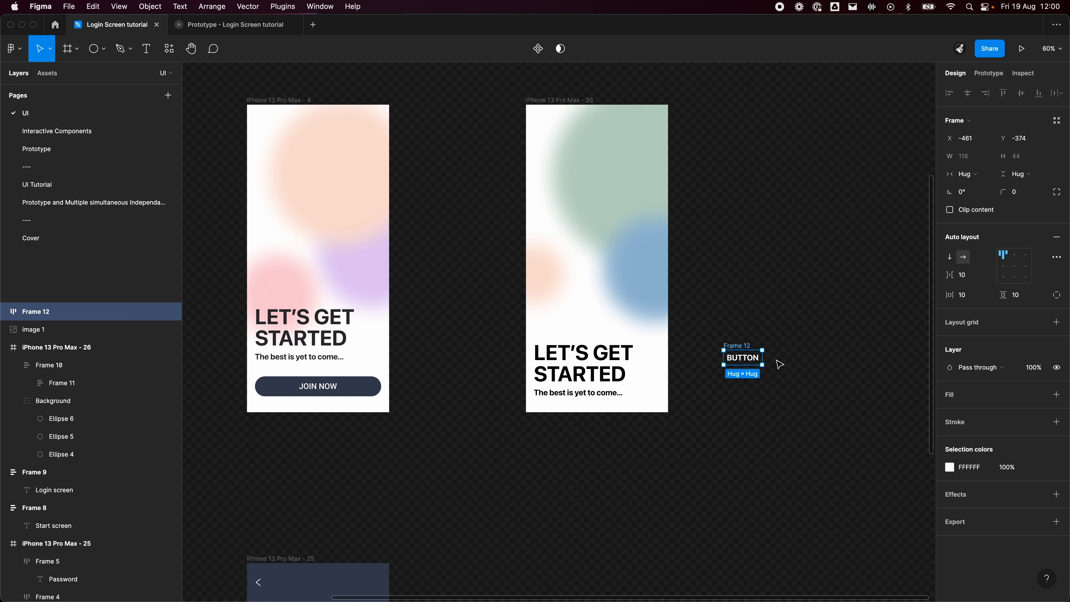
Using the finished JOIN NOW button as reference, set the new button's vertical padding to 16 and centre its content.
{"action": "left_click", "coordinate": [364, 442]}
{"action": "left_click", "coordinate": [318, 387], "text": "super"}
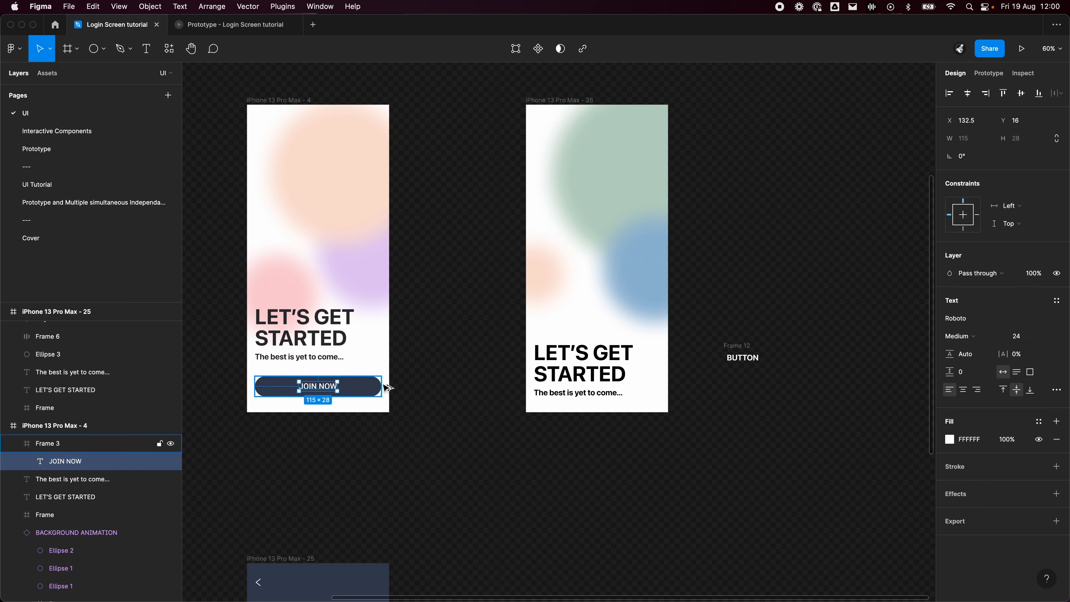
{"action": "key", "text": "alt"}
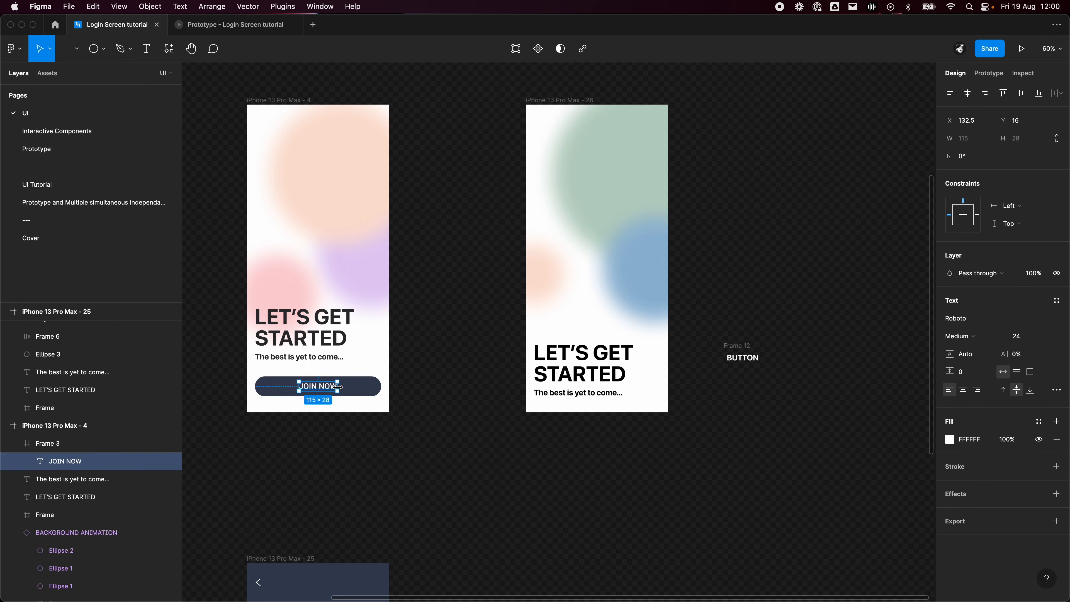
{"action": "left_click", "coordinate": [736, 346]}
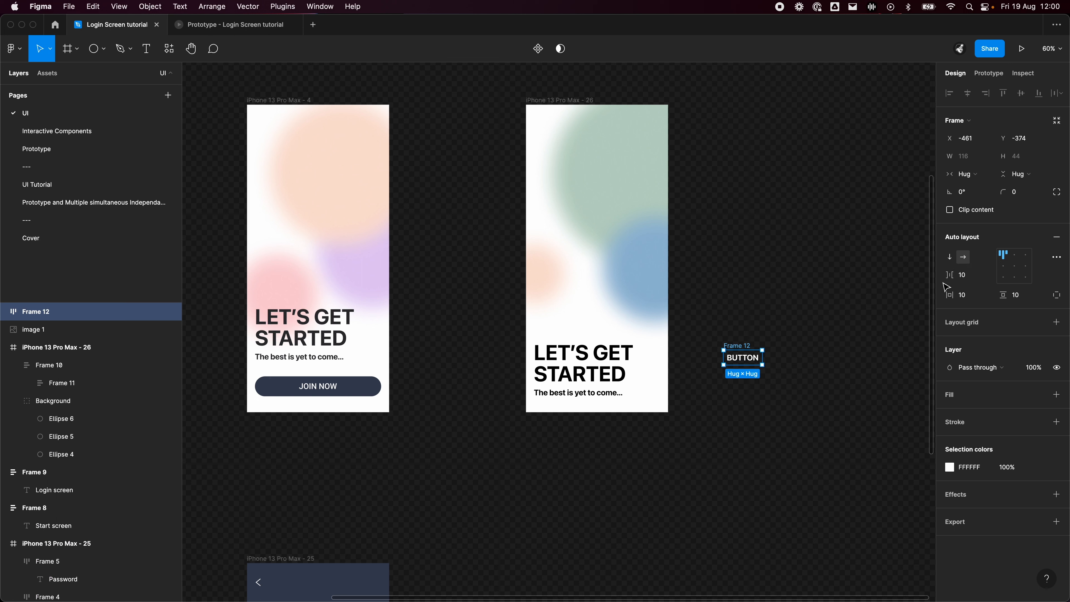
{"action": "left_click", "coordinate": [1020, 302]}
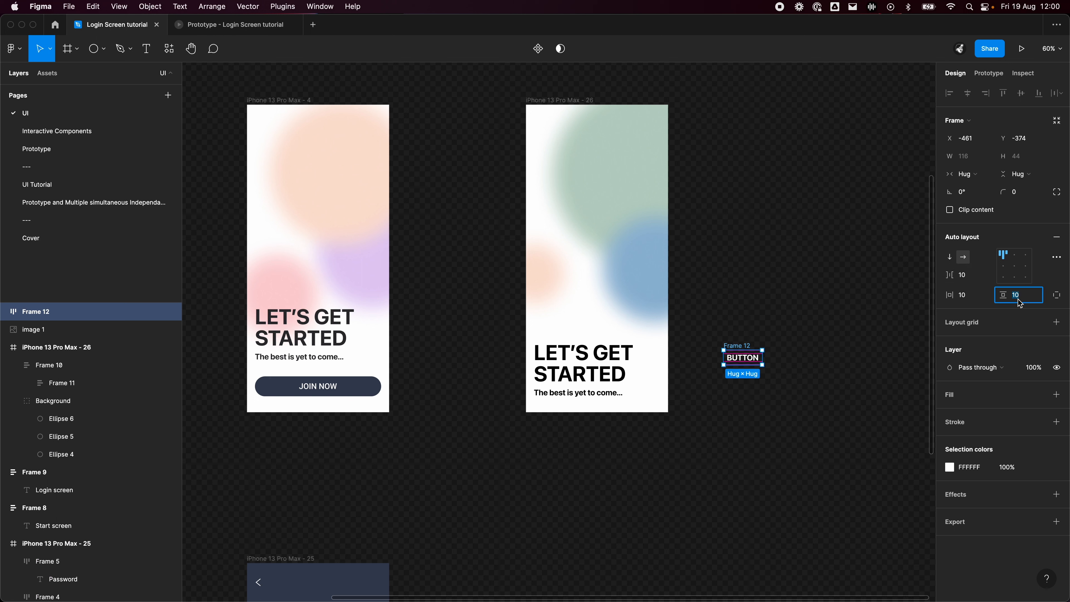
{"action": "type", "text": "16"}
{"action": "key", "text": "Return"}
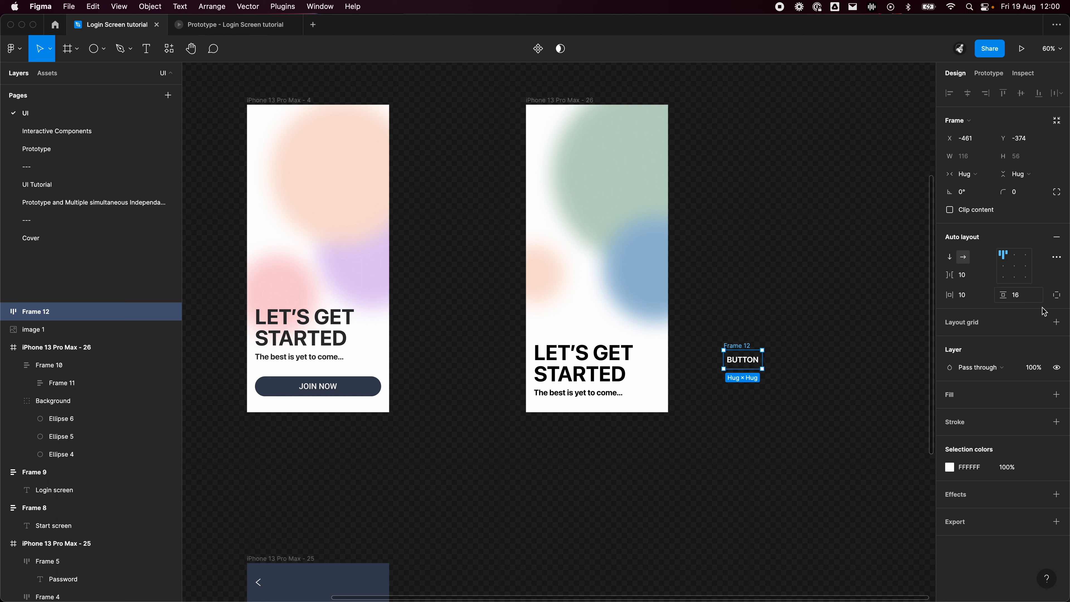
{"action": "left_click", "coordinate": [1014, 266]}
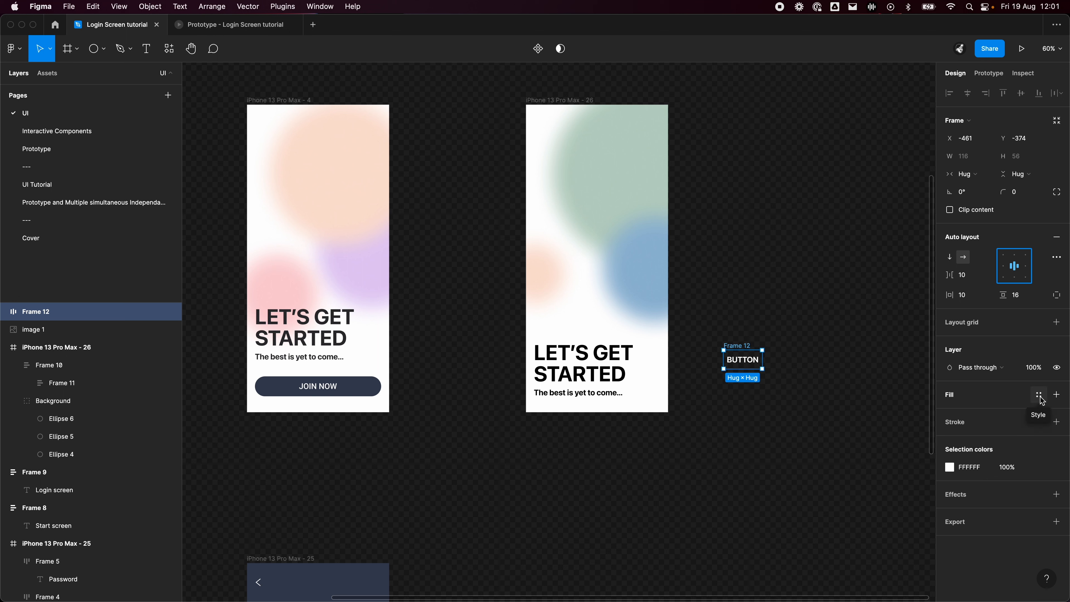
Apply the Iris/80 colour style as the new button's fill.
{"action": "left_click", "coordinate": [1038, 396]}
{"action": "left_click", "coordinate": [981, 548]}
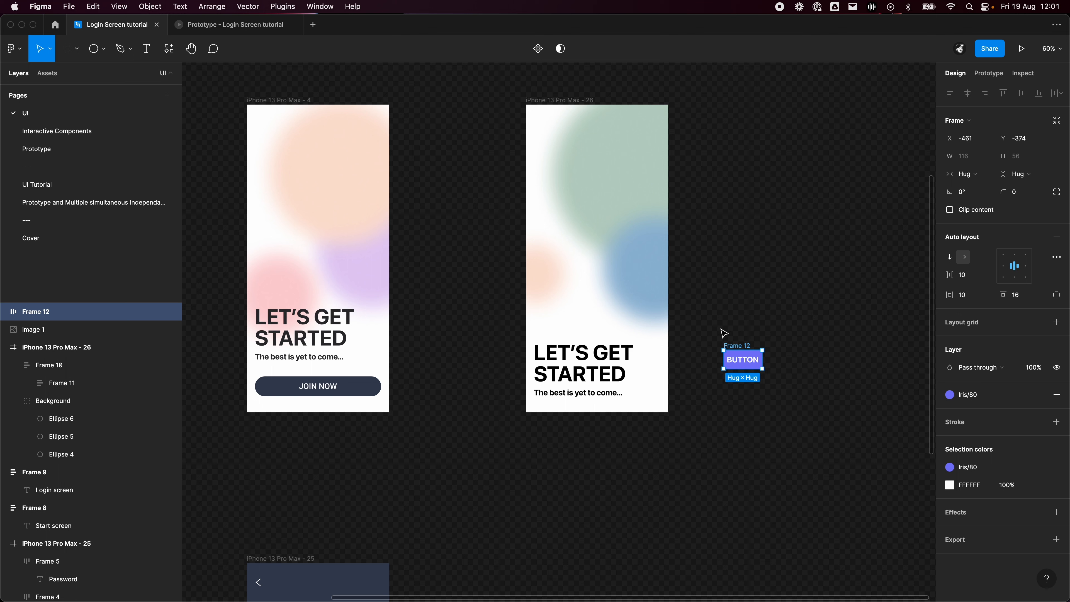
{"action": "left_click", "coordinate": [815, 356]}
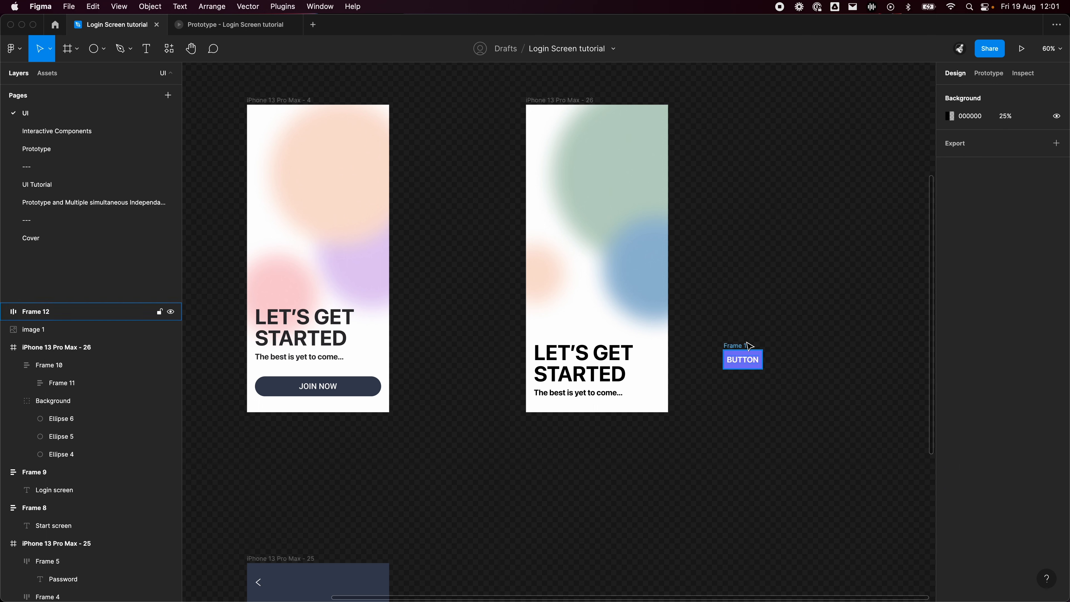
Move the button into the start screen's auto layout frame, directly below the heading and subheading group.
{"action": "left_click", "coordinate": [746, 349]}
{"action": "key", "text": "super+c"}
{"action": "left_click", "coordinate": [655, 390]}
{"action": "key", "text": "super+v"}
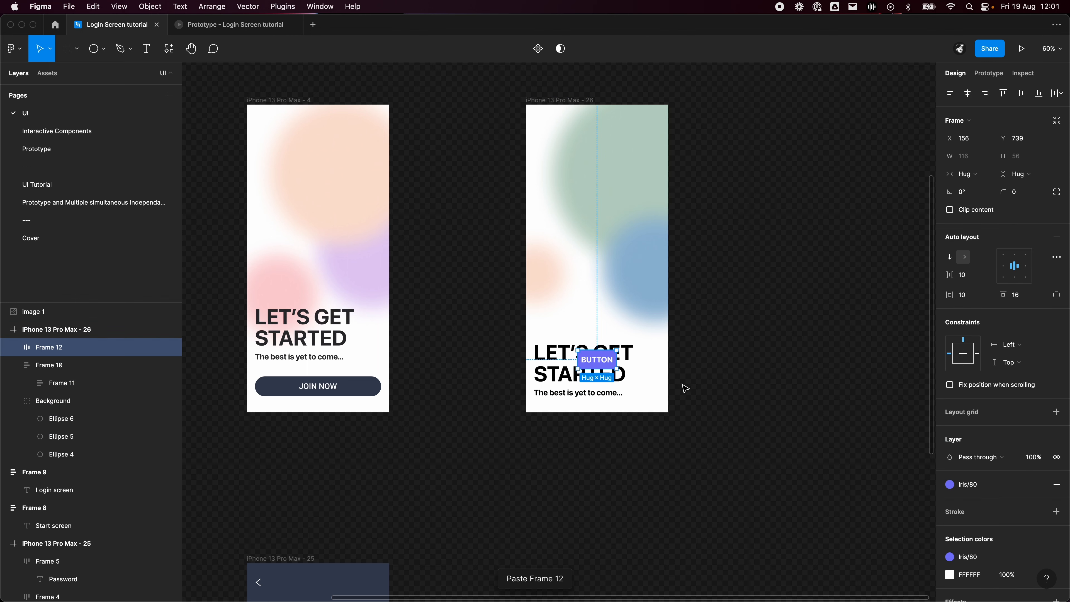
{"action": "left_click_drag", "start_coordinate": [608, 368], "coordinate": [608, 372]}
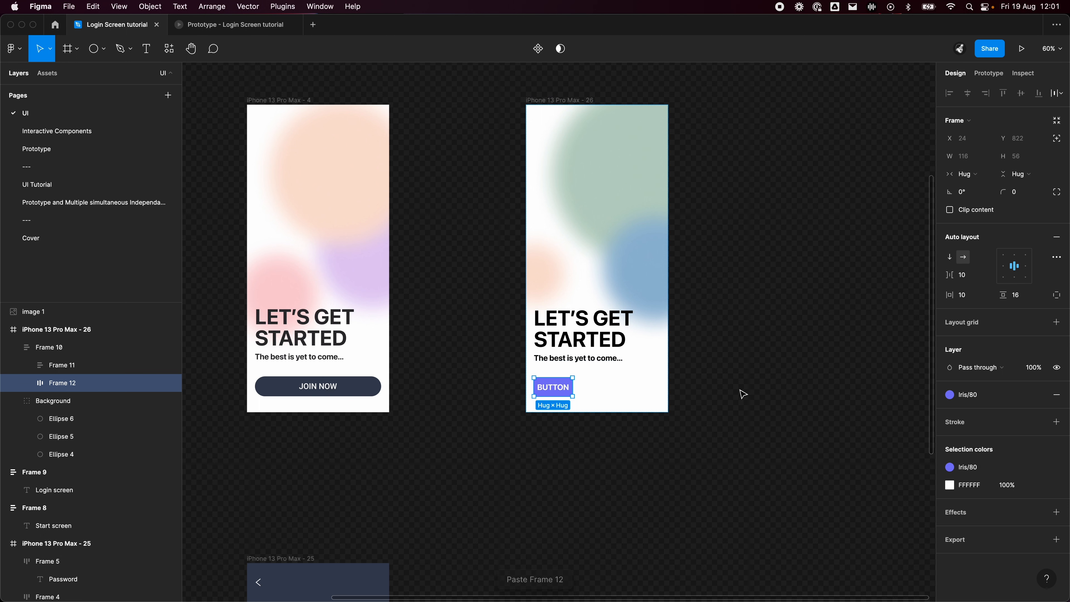
Set the button's horizontal resizing to Fill container.
{"action": "left_click", "coordinate": [970, 178]}
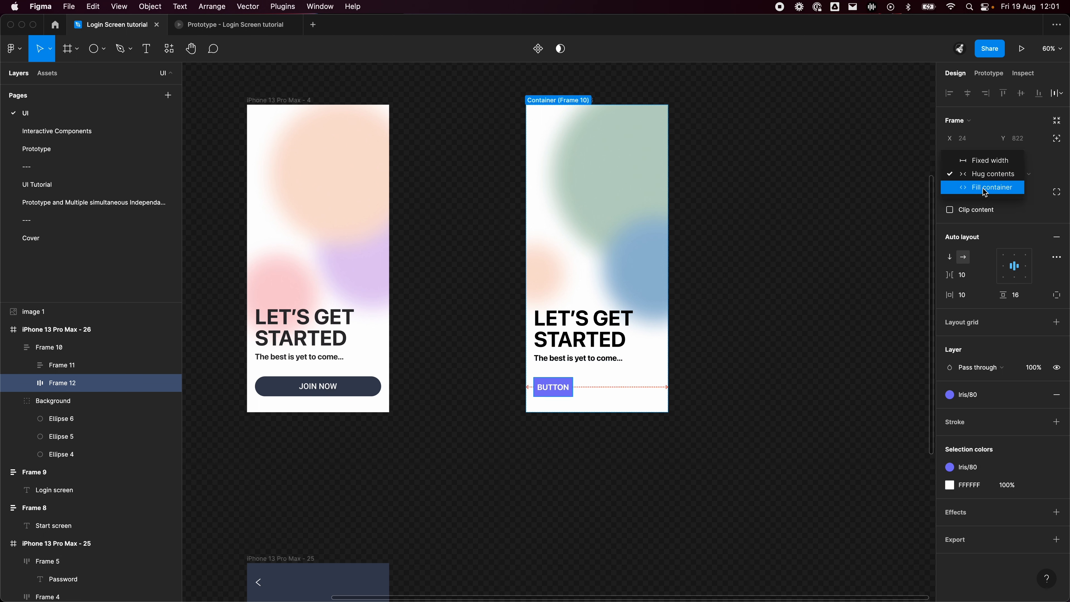
{"action": "left_click", "coordinate": [985, 191]}
{"action": "left_click", "coordinate": [717, 408]}
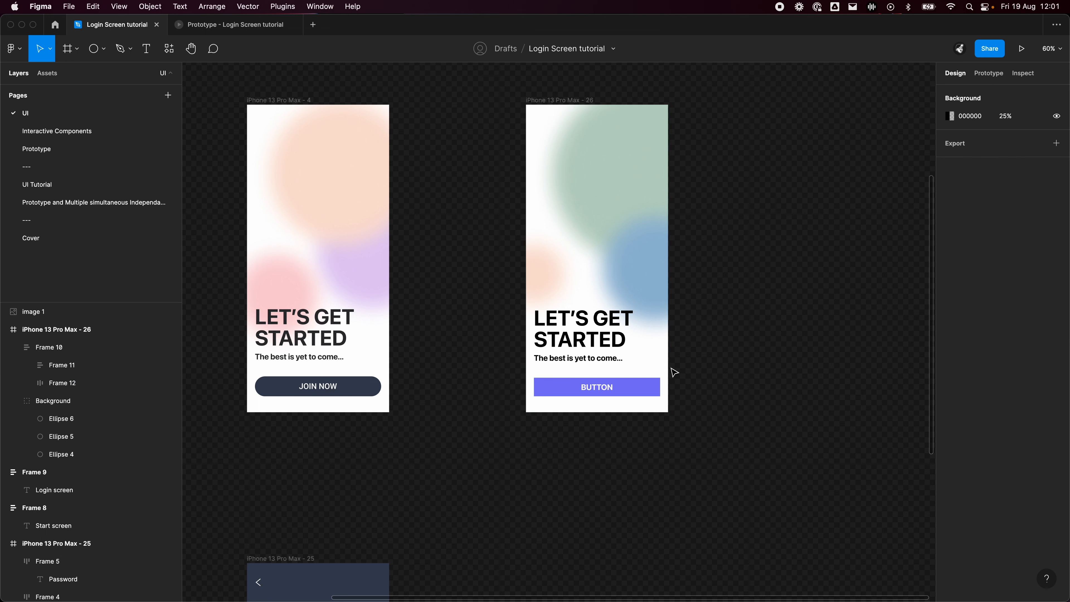
Try several left and right content alignments on the button and return its label to centre alignment.
{"action": "left_click", "coordinate": [614, 407]}
{"action": "double_click", "coordinate": [631, 392]}
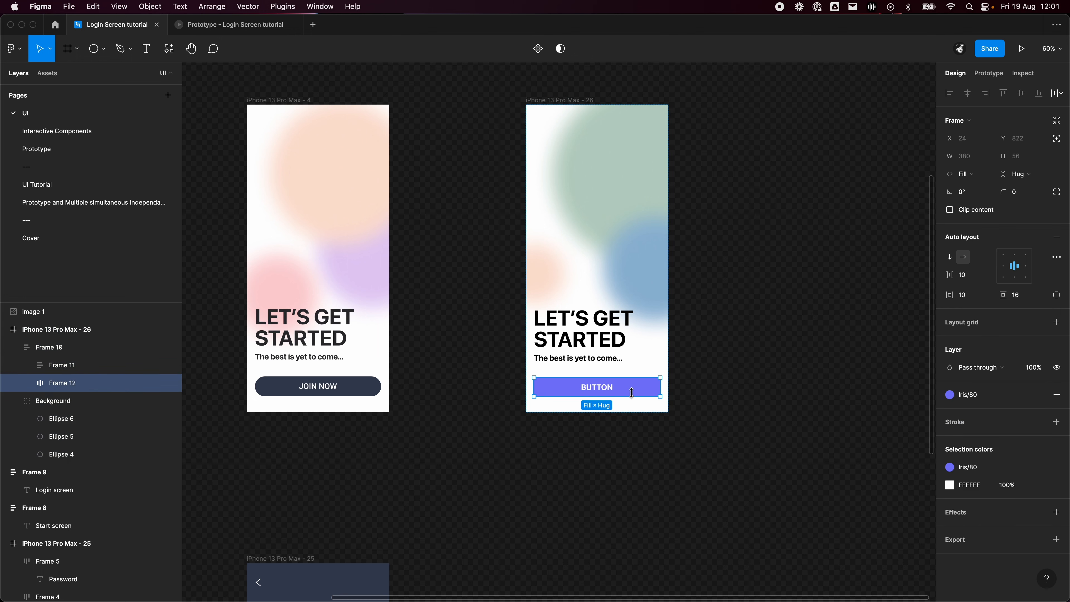
{"action": "left_click", "coordinate": [1002, 266]}
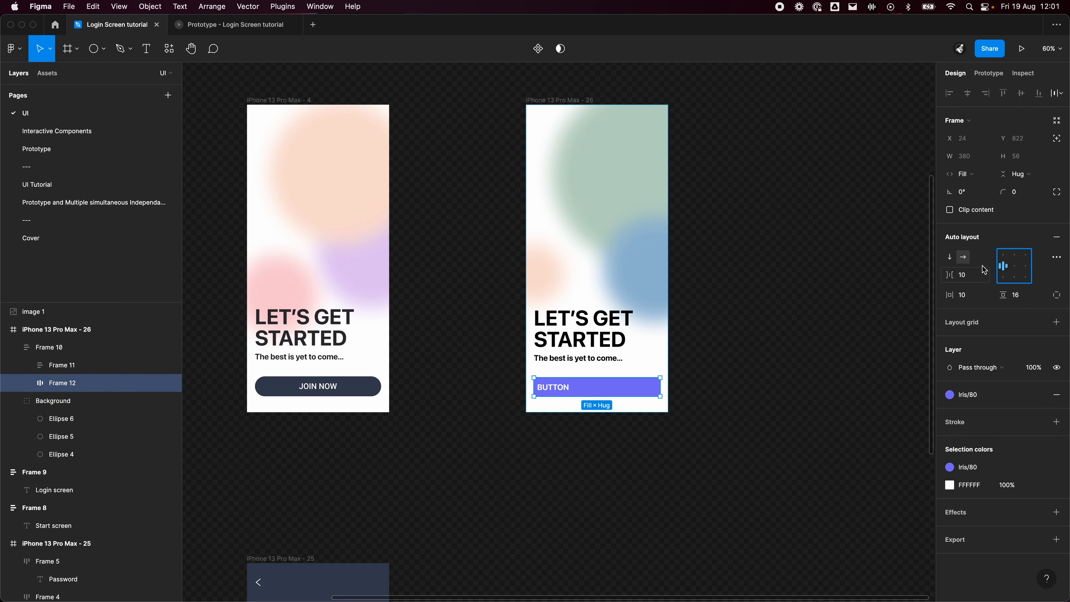
{"action": "left_click", "coordinate": [1003, 278]}
{"action": "left_click", "coordinate": [1023, 256]}
{"action": "left_click", "coordinate": [1024, 266]}
{"action": "left_click", "coordinate": [1025, 277]}
{"action": "left_click", "coordinate": [1003, 266]}
{"action": "left_click", "coordinate": [1018, 268]}
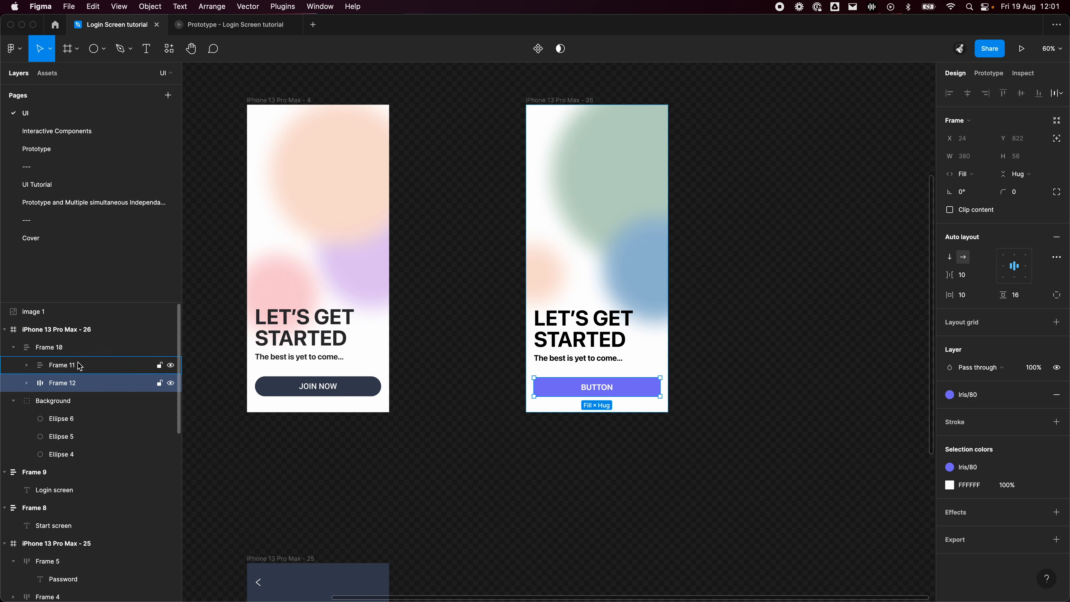
Try the canvas stacking options in the outer auto layout frame's advanced settings, return to Last on top, and view the spacing modes.
{"action": "left_click_drag", "start_coordinate": [78, 362], "coordinate": [57, 390]}
{"action": "left_click", "coordinate": [48, 347]}
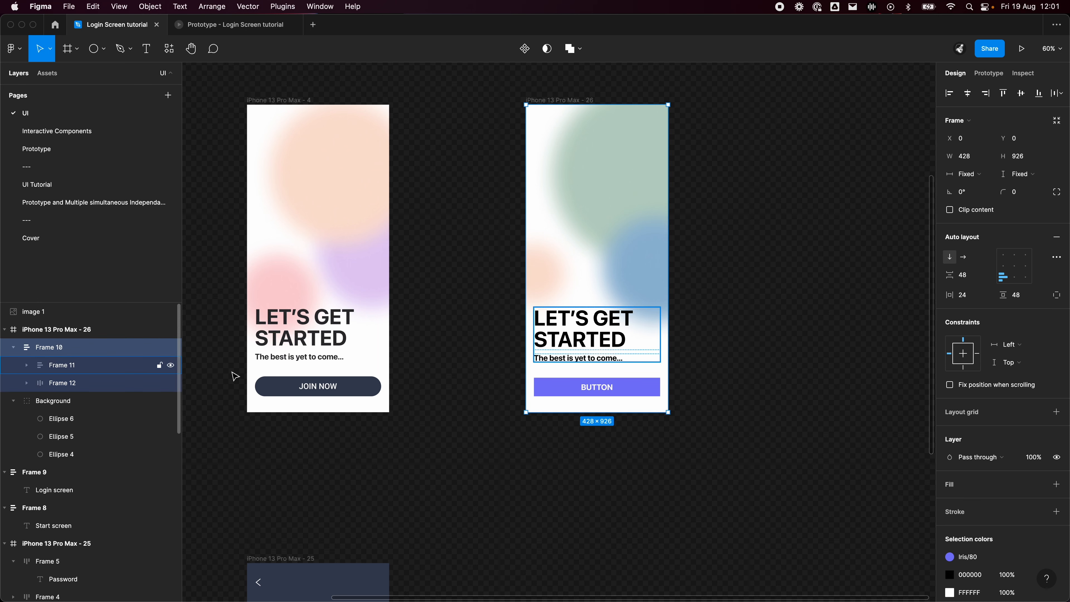
{"action": "left_click", "coordinate": [1056, 258]}
{"action": "left_click", "coordinate": [924, 388]}
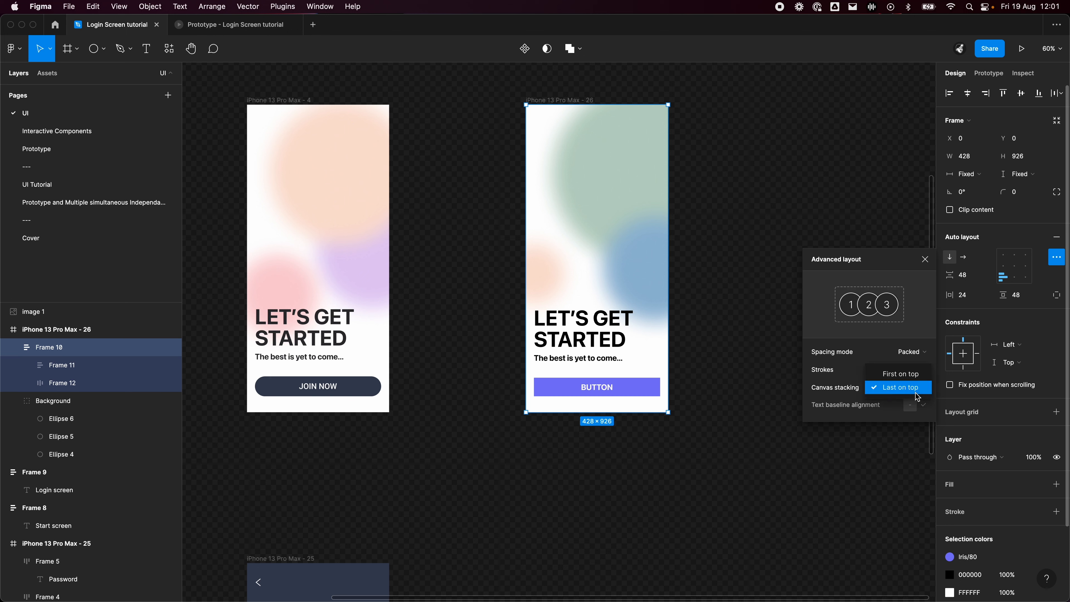
{"action": "left_click", "coordinate": [917, 380]}
{"action": "left_click", "coordinate": [915, 389]}
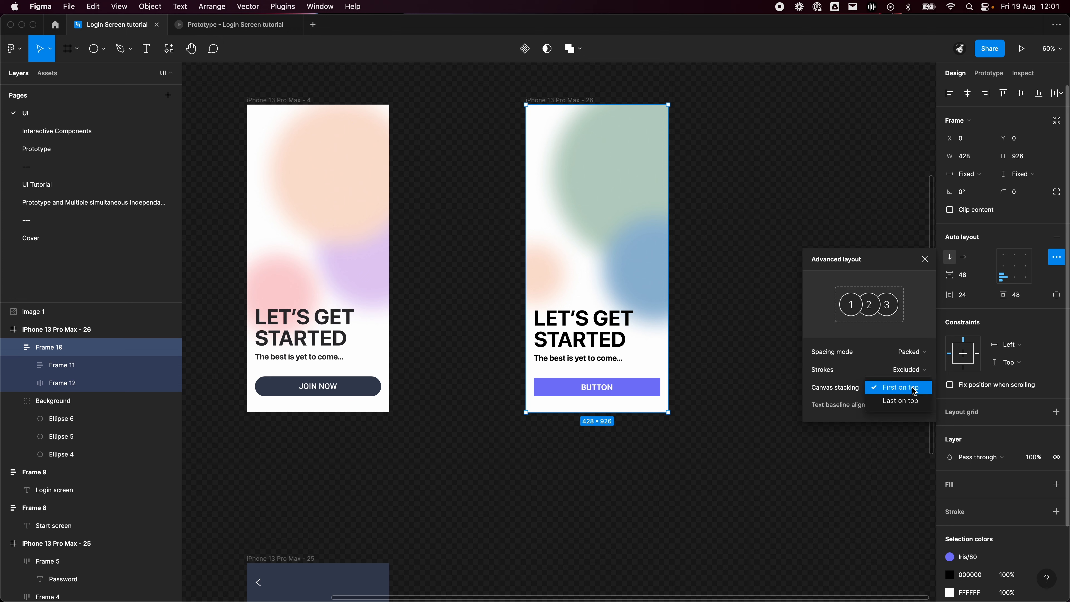
{"action": "left_click", "coordinate": [911, 389]}
{"action": "left_click", "coordinate": [909, 389]}
{"action": "left_click", "coordinate": [902, 402]}
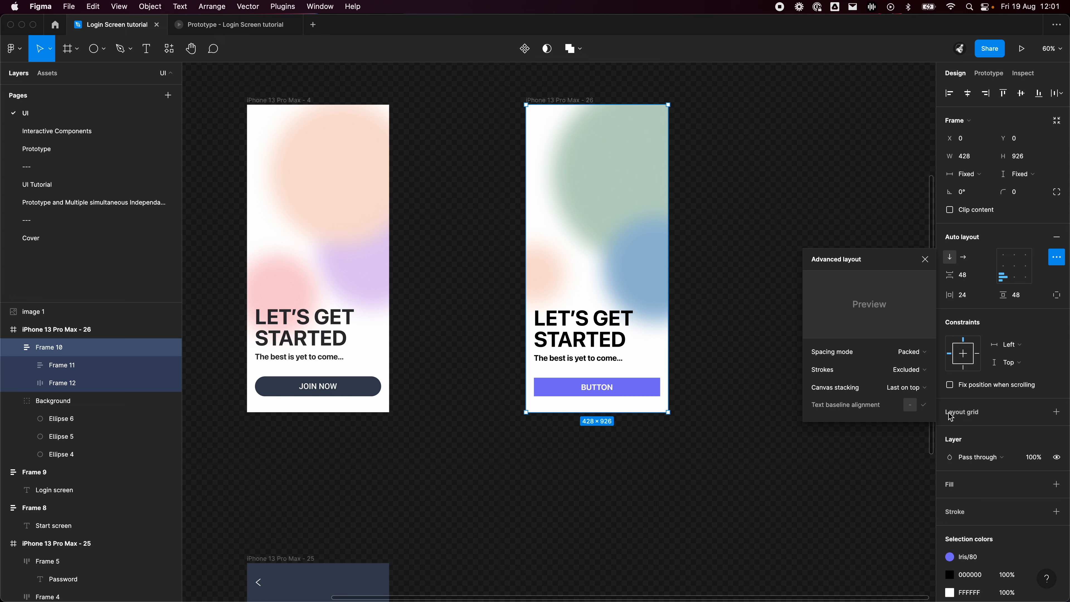
{"action": "left_click", "coordinate": [920, 353]}
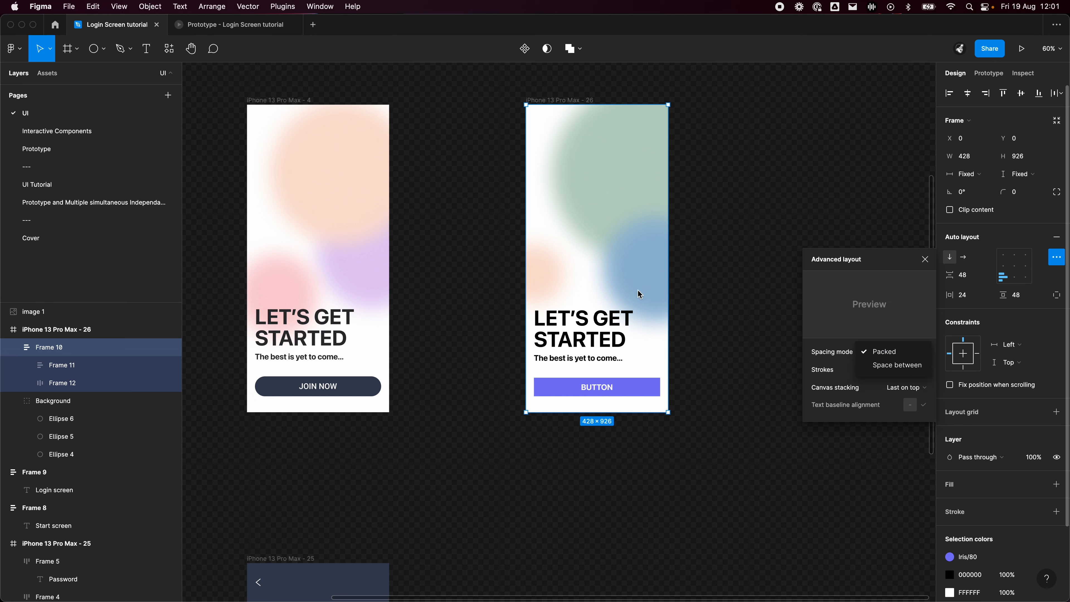
{"action": "left_click", "coordinate": [743, 300]}
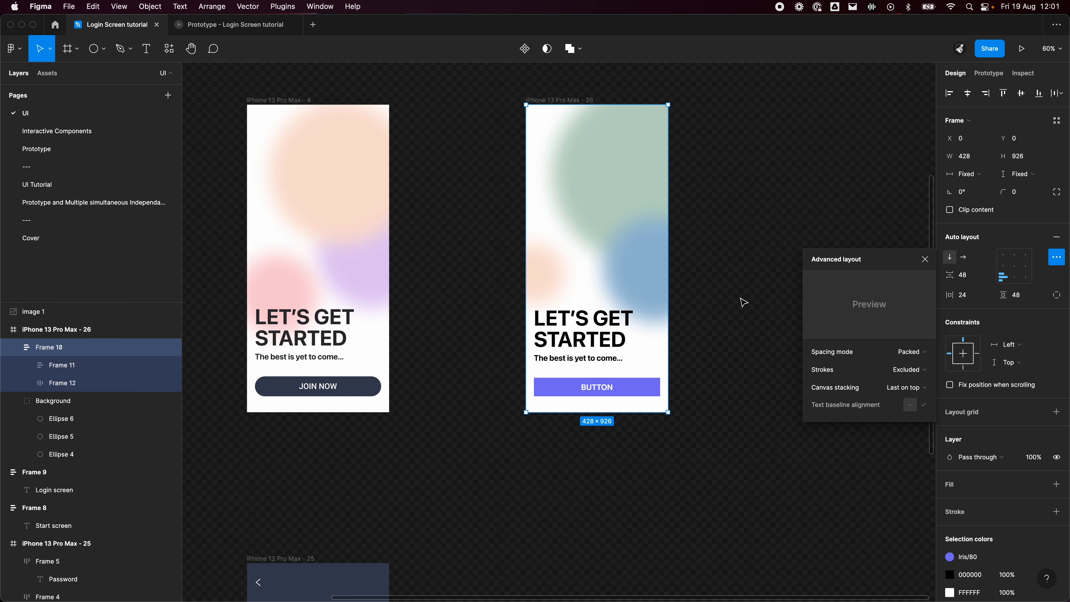
{"action": "left_click", "coordinate": [925, 259]}
{"action": "left_click", "coordinate": [831, 277]}
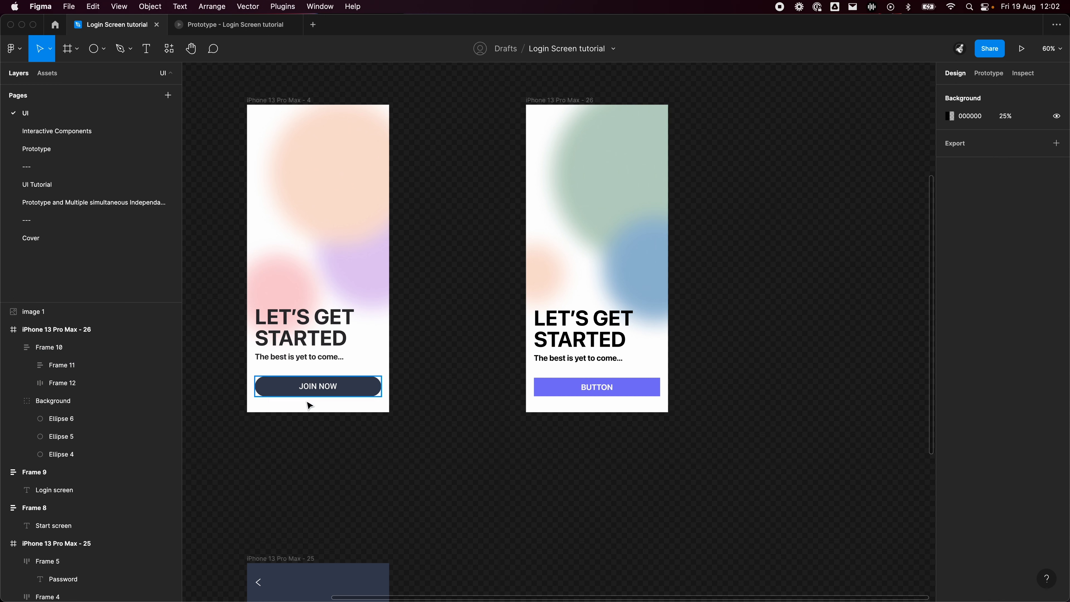
Round the button's corners fully into a pill shape like the JOIN NOW button.
{"action": "left_click", "coordinate": [582, 393]}
{"action": "left_click", "coordinate": [583, 393]}
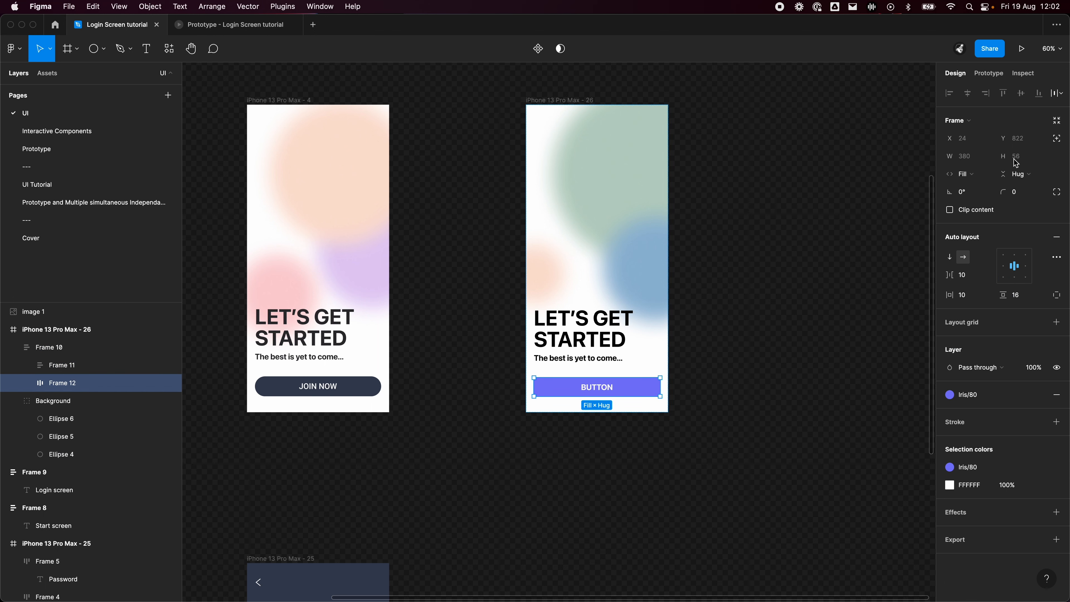
{"action": "left_click", "coordinate": [1027, 194]}
{"action": "key", "text": "Return"}
{"action": "left_click", "coordinate": [822, 426]}
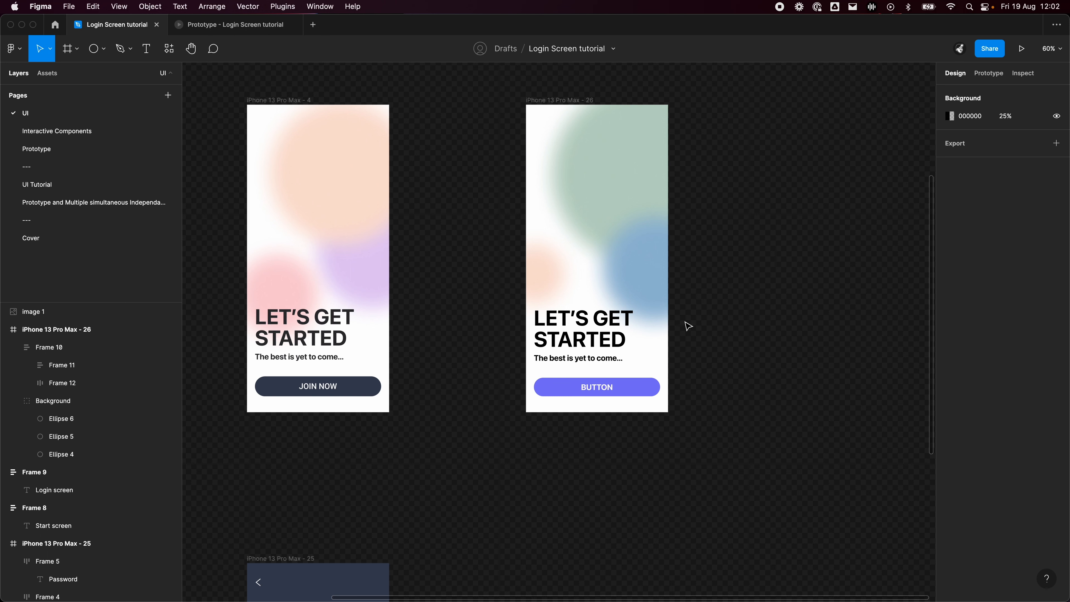
Change the button's label text to JOIN NOW.
{"action": "double_click", "coordinate": [597, 388]}
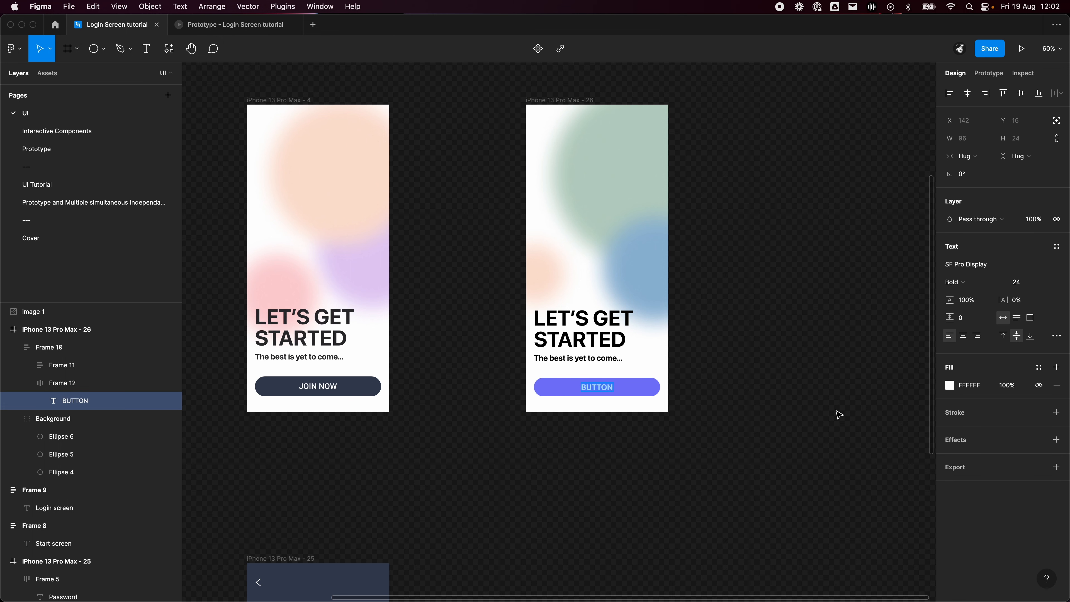
{"action": "type", "text": "Join"}
{"action": "type", "text": "OINM"}
{"action": "key", "text": "BackSpace"}
{"action": "type", "text": "NOW"}
{"action": "key", "text": "Escape"}
{"action": "left_click", "coordinate": [810, 244]}
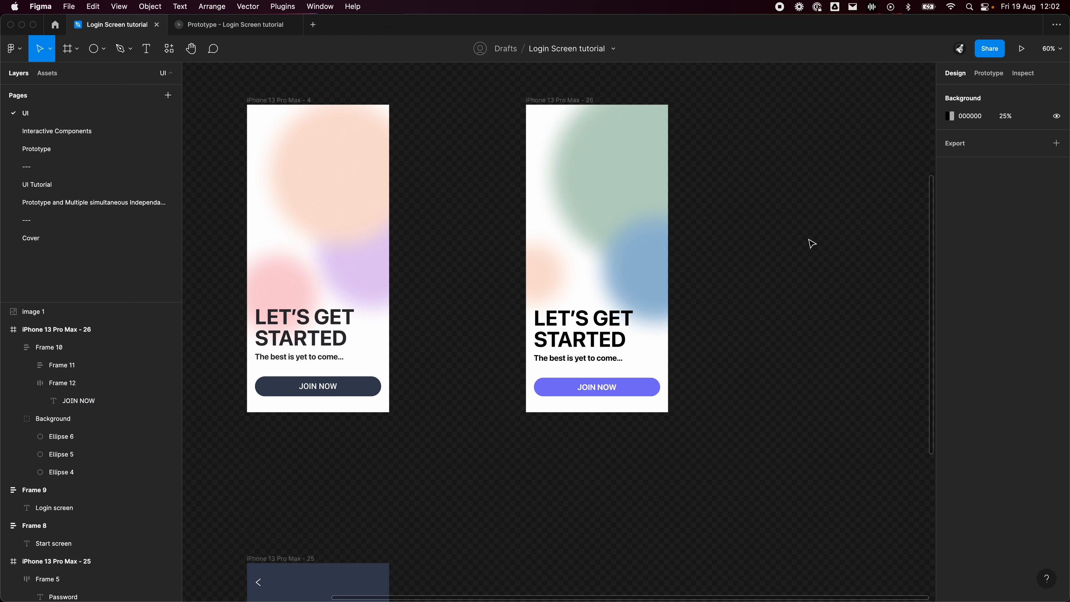
Detach the Iris/80 colour style from the new JOIN NOW button and fill it with the palette image's blue, 9AB7D3.
{"action": "key", "text": "space"}
{"action": "left_click_drag", "start_coordinate": [658, 123], "coordinate": [770, 150]}
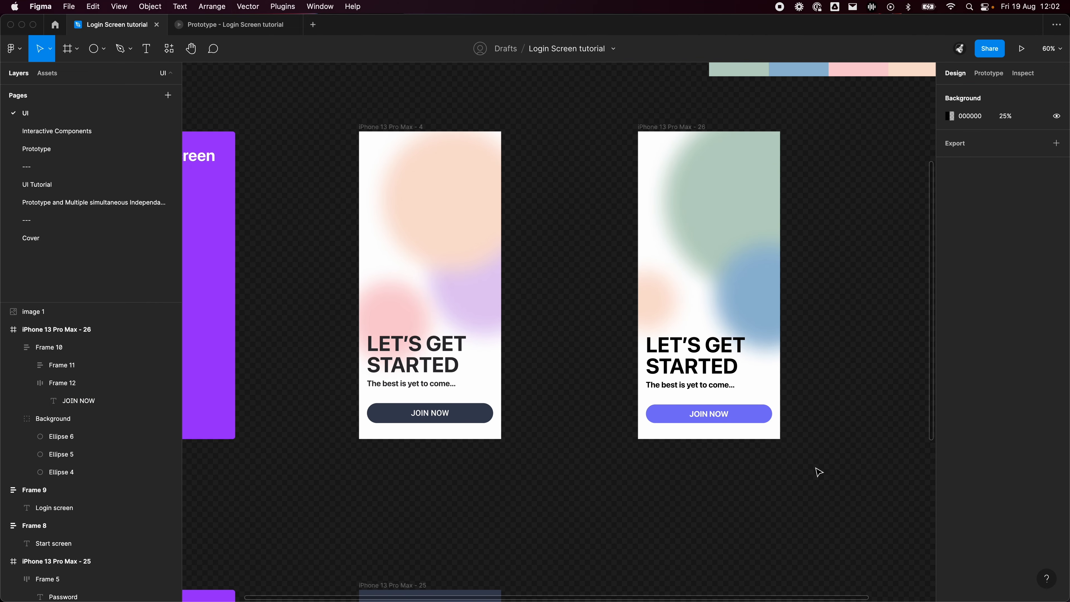
{"action": "left_click_drag", "start_coordinate": [701, 362], "coordinate": [653, 370]}
{"action": "left_click", "coordinate": [867, 366]}
{"action": "key", "text": "space"}
{"action": "left_click_drag", "start_coordinate": [856, 378], "coordinate": [656, 378]}
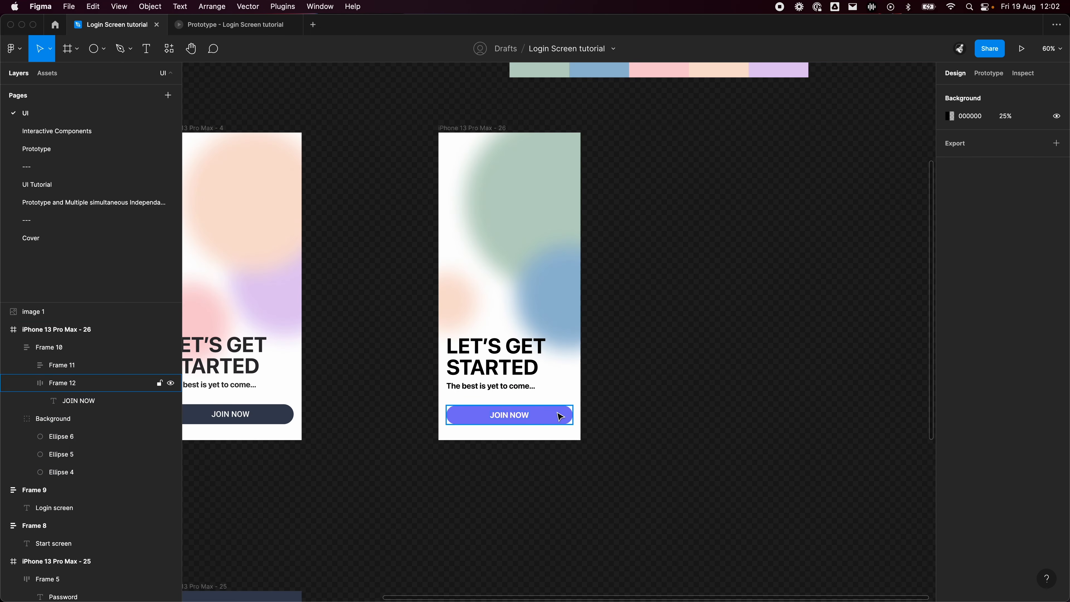
{"action": "left_click", "coordinate": [559, 413]}
{"action": "scroll", "coordinate": [699, 354], "scroll_direction": "up", "scroll_amount": 4}
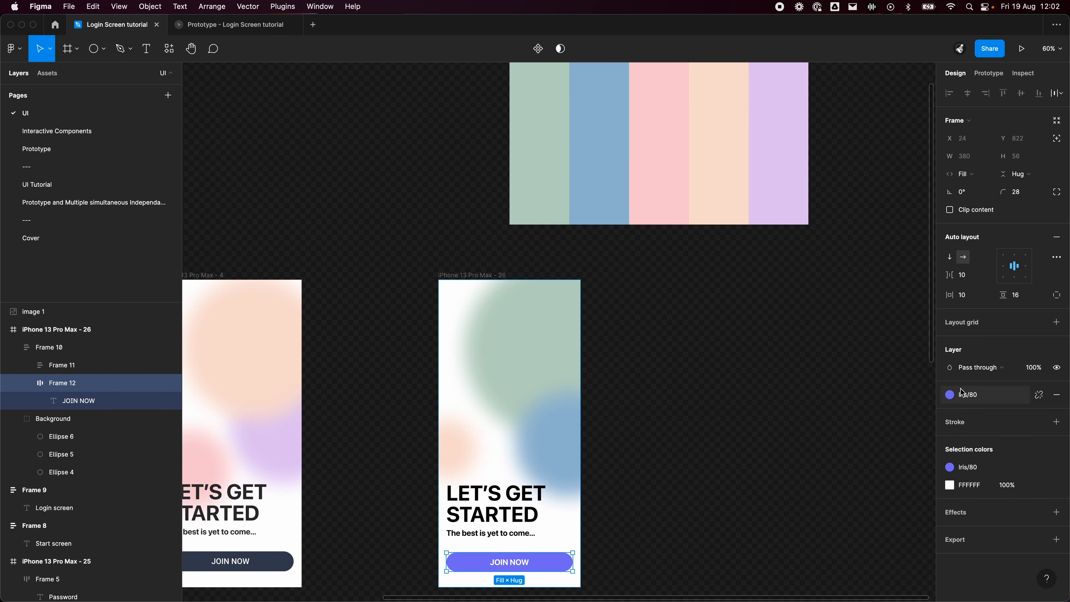
{"action": "left_click", "coordinate": [1038, 395]}
{"action": "left_click", "coordinate": [949, 412]}
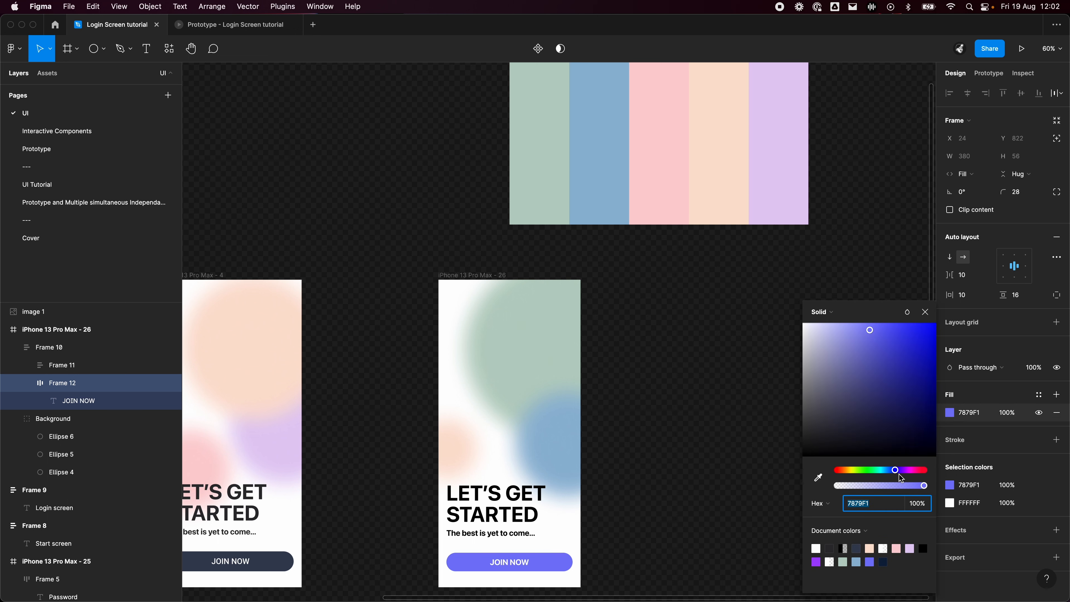
{"action": "left_click", "coordinate": [818, 478]}
{"action": "left_click", "coordinate": [602, 163]}
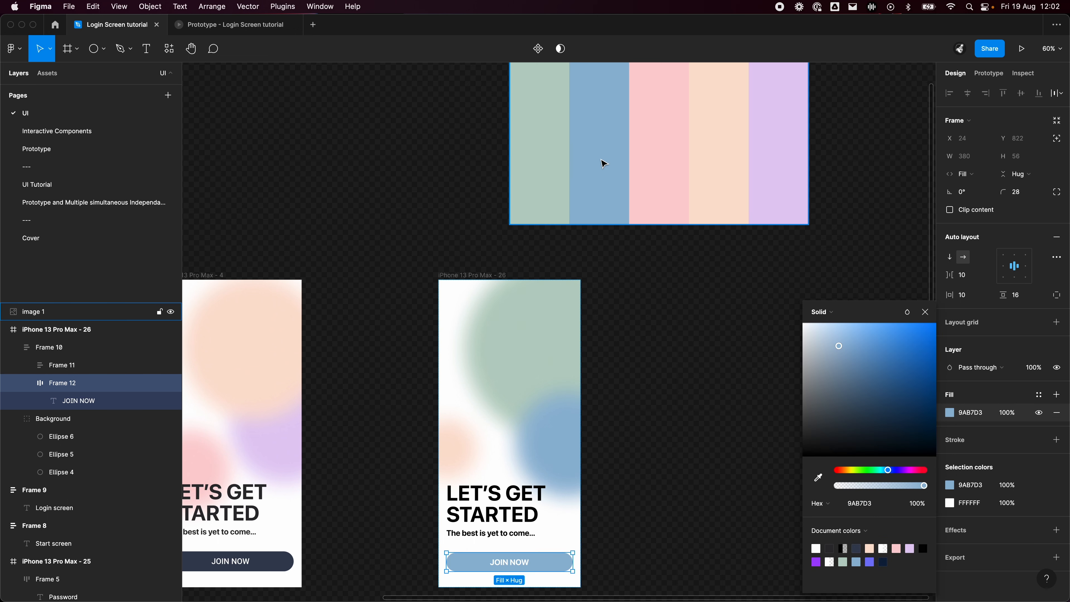
Try the palette's green BDD0C4 as the button fill, and return to the palette's blue.
{"action": "left_click", "coordinate": [818, 479]}
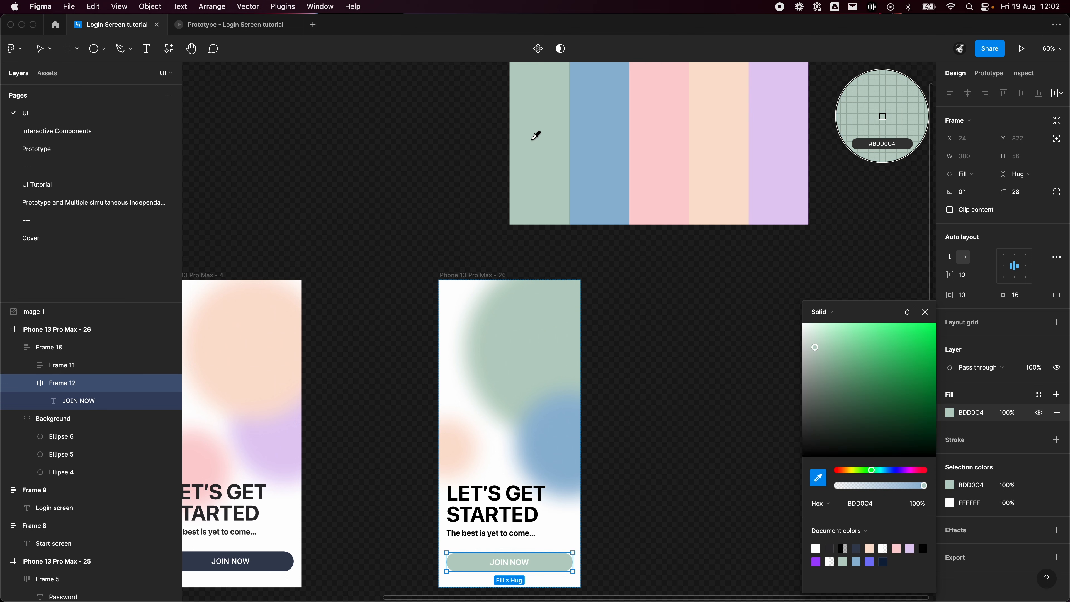
{"action": "left_click", "coordinate": [534, 144]}
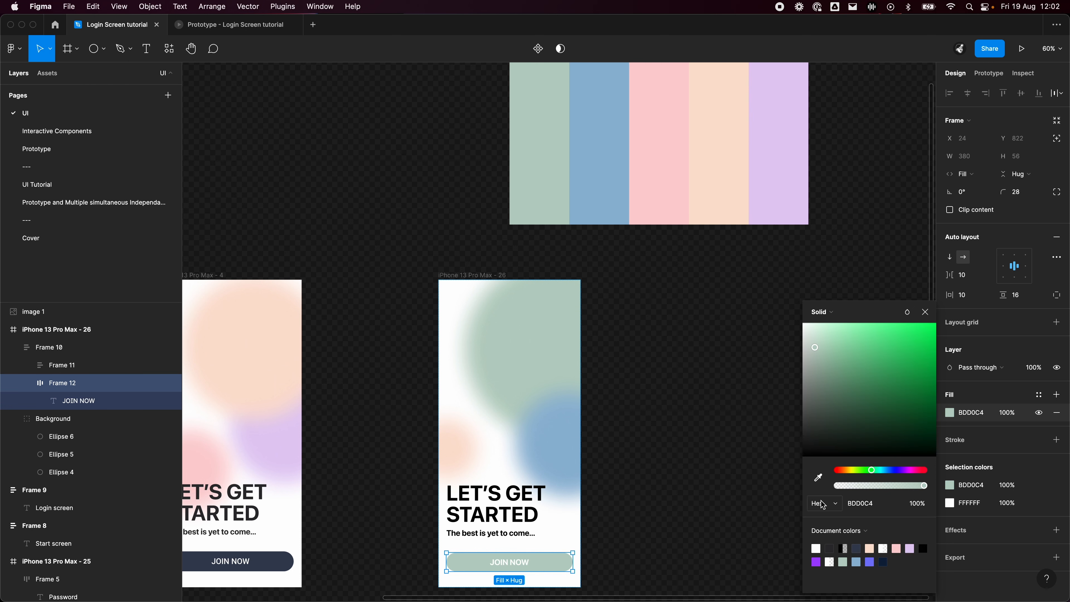
{"action": "left_click", "coordinate": [819, 483]}
{"action": "left_click", "coordinate": [594, 136]}
{"action": "left_click", "coordinate": [669, 354]}
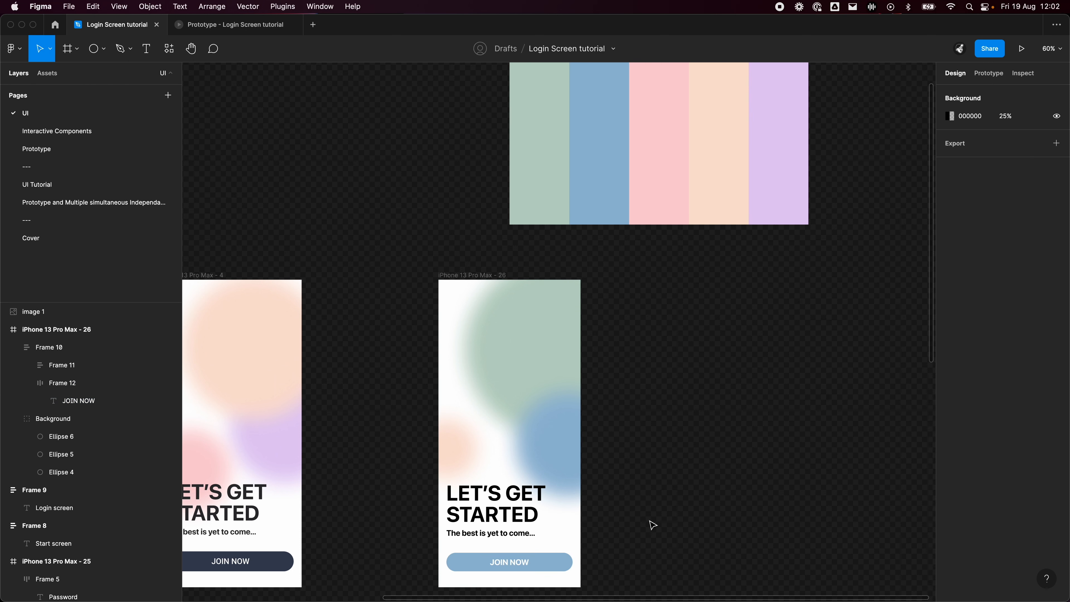
Set the fill of the new screen's heading and subheading text to dark grey 363636 and copy that hex value.
{"action": "scroll", "coordinate": [657, 522], "scroll_direction": "down", "scroll_amount": 5}
{"action": "scroll", "coordinate": [678, 520], "scroll_direction": "down", "scroll_amount": 3}
{"action": "scroll", "coordinate": [455, 513], "scroll_direction": "left", "scroll_amount": 5}
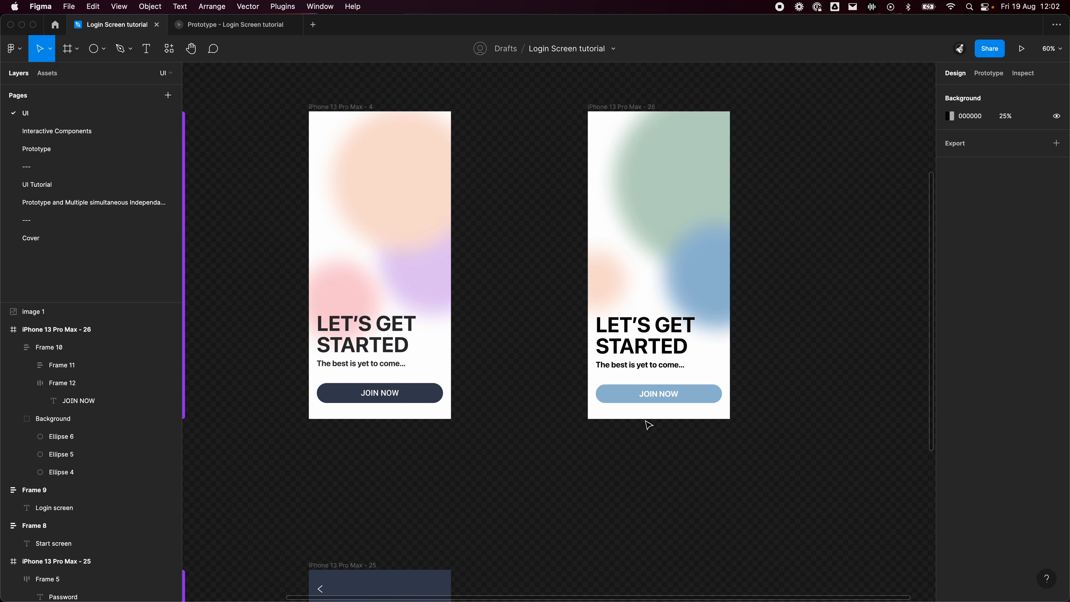
{"action": "left_click", "coordinate": [662, 396]}
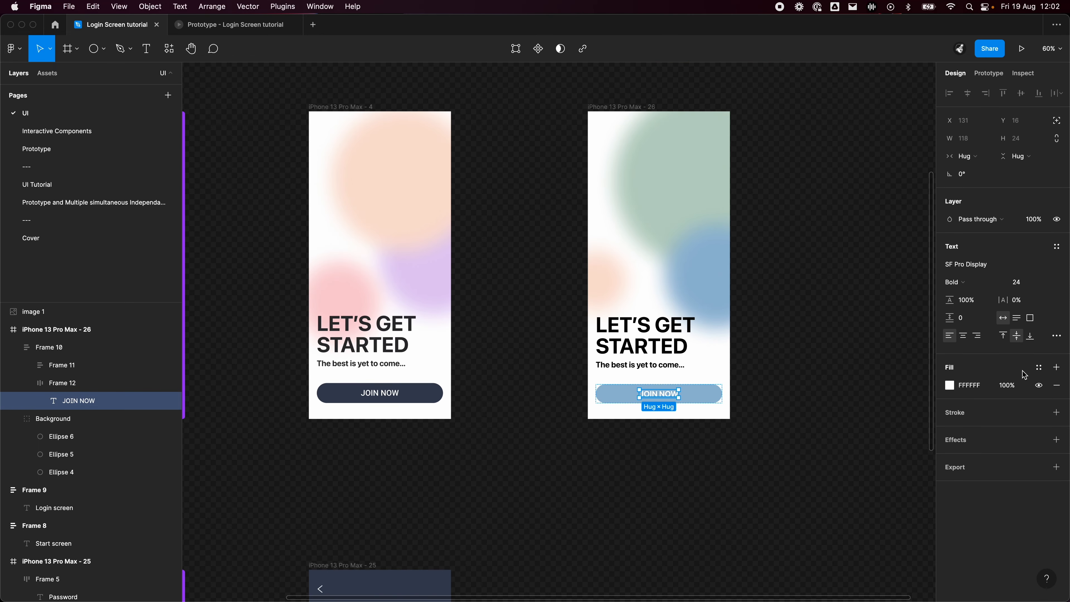
{"action": "left_click", "coordinate": [672, 364]}
{"action": "left_click", "coordinate": [667, 350], "text": "shift"}
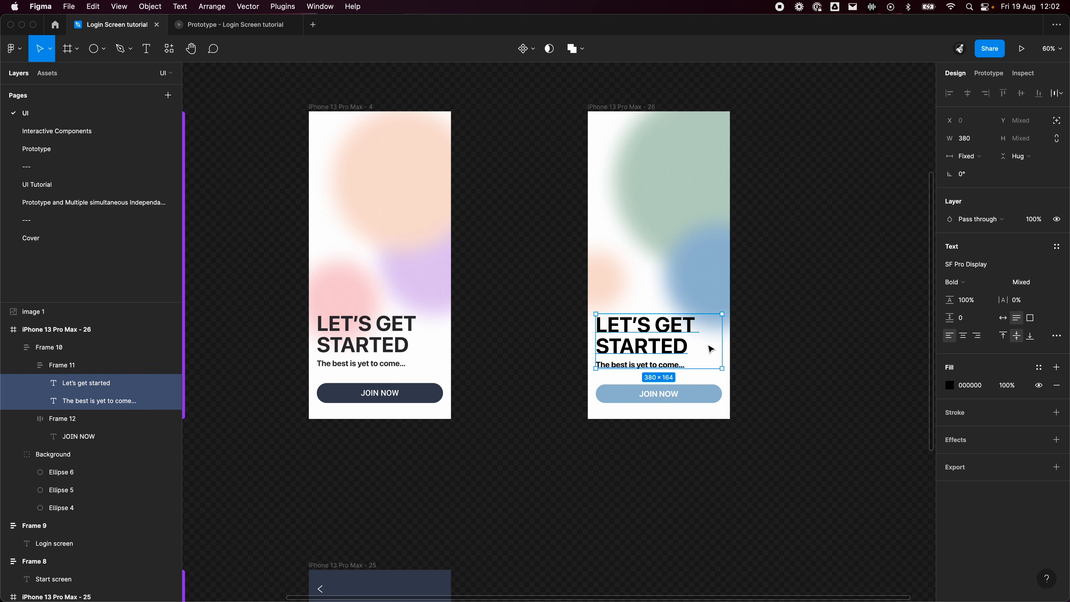
{"action": "left_click", "coordinate": [954, 388]}
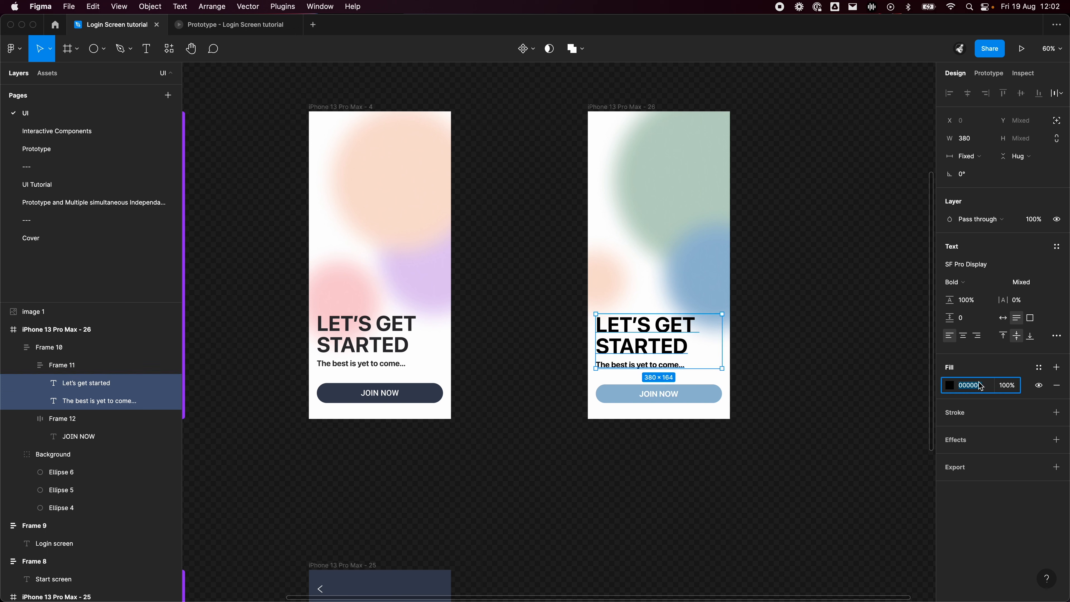
{"action": "left_click", "coordinate": [950, 387]}
{"action": "left_click_drag", "start_coordinate": [794, 461], "coordinate": [795, 434]}
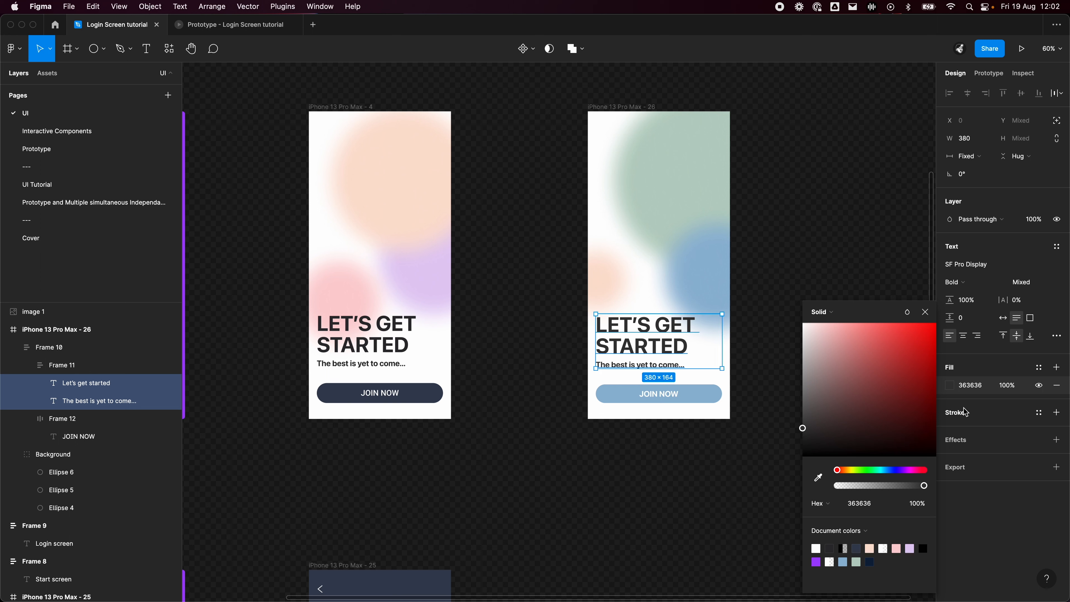
{"action": "left_click", "coordinate": [964, 388]}
{"action": "key", "text": "super+c"}
{"action": "left_click", "coordinate": [785, 480]}
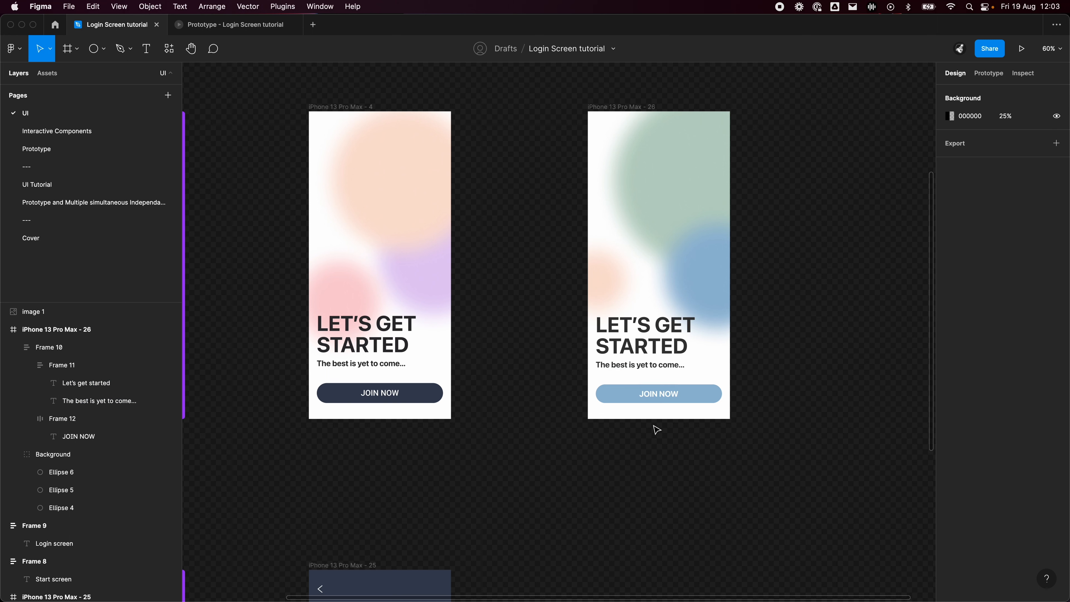
Try the copied dark grey 363636 as the fill of the blue button's JOIN NOW label.
{"action": "left_click", "coordinate": [659, 395], "text": "super"}
{"action": "left_click", "coordinate": [951, 386]}
{"action": "key", "text": "super+v"}
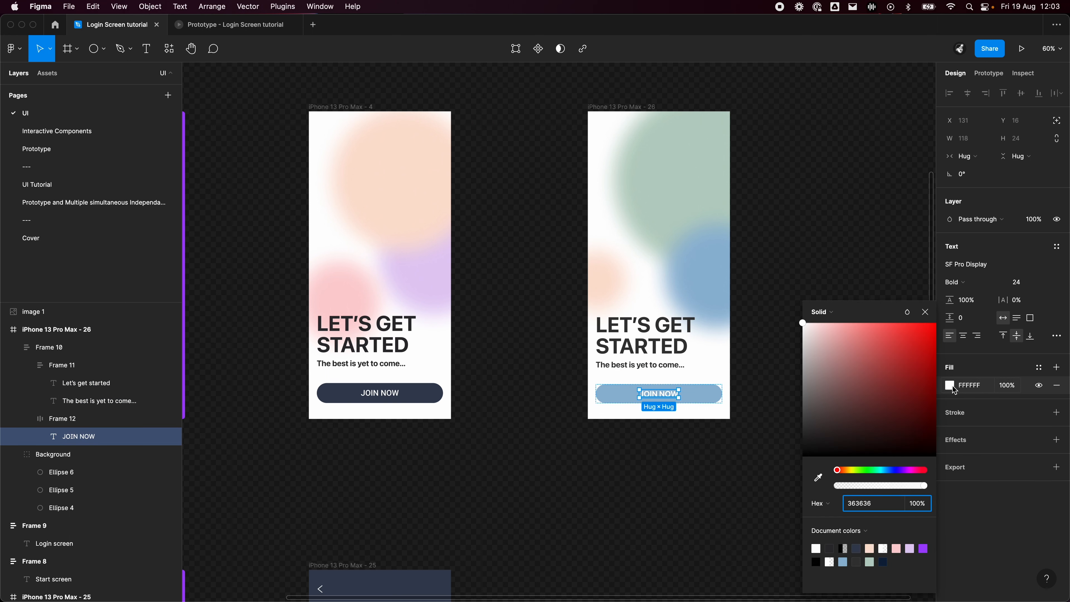
{"action": "left_click", "coordinate": [971, 386]}
{"action": "key", "text": "Return"}
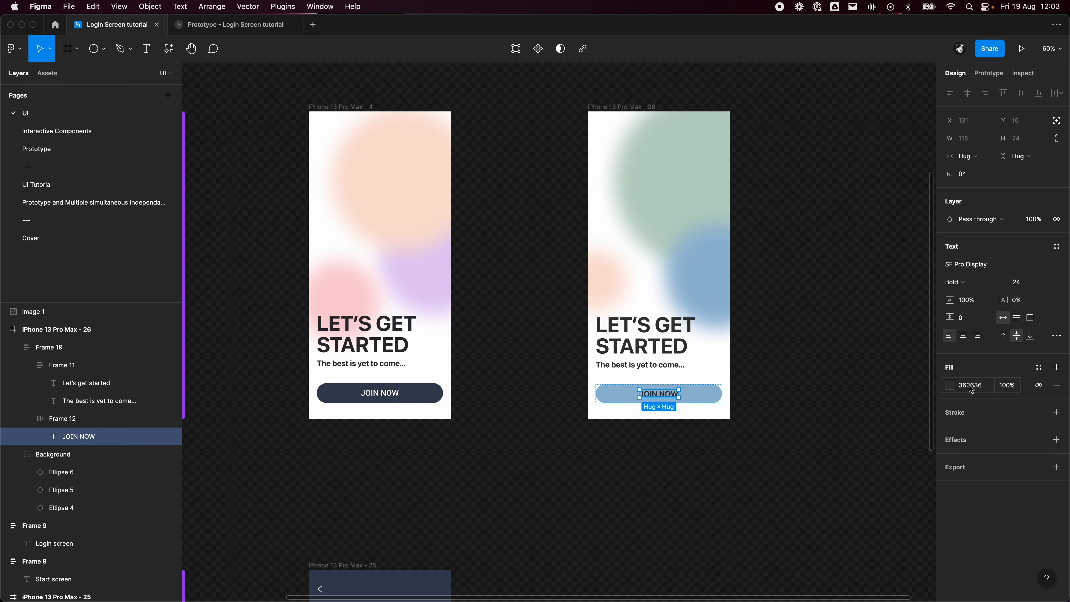
{"action": "left_click", "coordinate": [892, 378]}
Return the blue button's JOIN NOW label to a white FFFFFF fill.
{"action": "scroll", "coordinate": [800, 376], "scroll_direction": "right", "scroll_amount": 5}
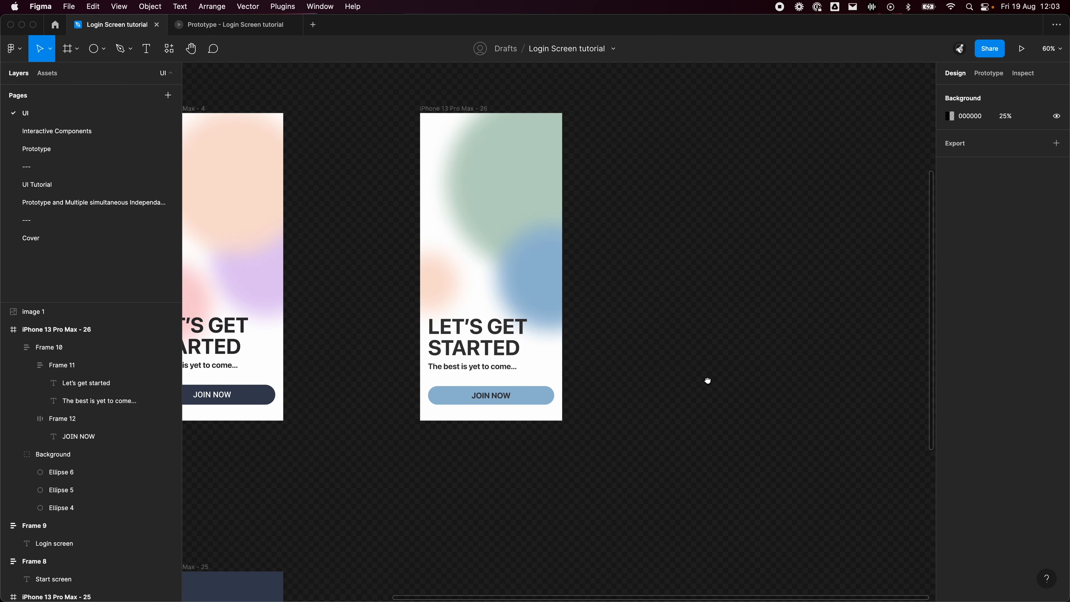
{"action": "left_click", "coordinate": [501, 398], "text": "super"}
{"action": "left_click", "coordinate": [949, 385]}
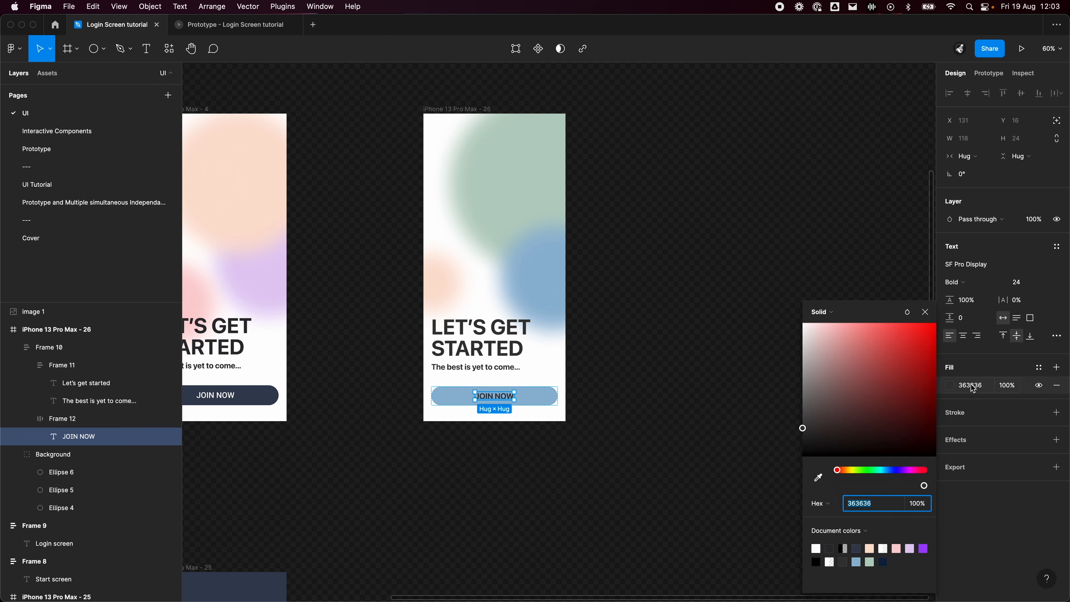
{"action": "left_click", "coordinate": [969, 386]}
{"action": "type", "text": "f"}
{"action": "key", "text": "Return"}
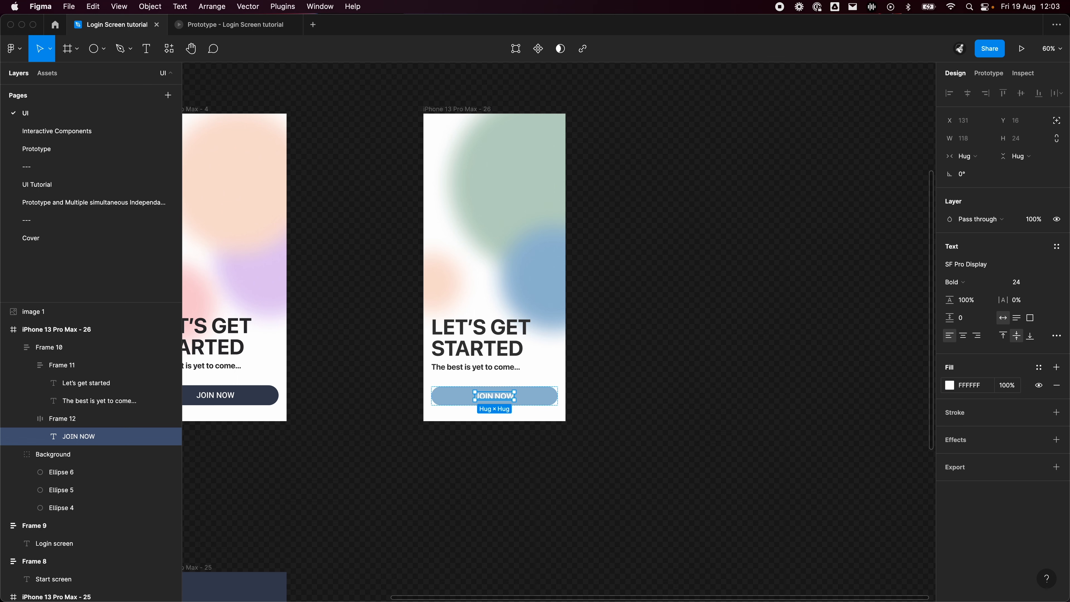
{"action": "left_click", "coordinate": [880, 380]}
{"action": "scroll", "coordinate": [922, 365], "scroll_direction": "left", "scroll_amount": 4}
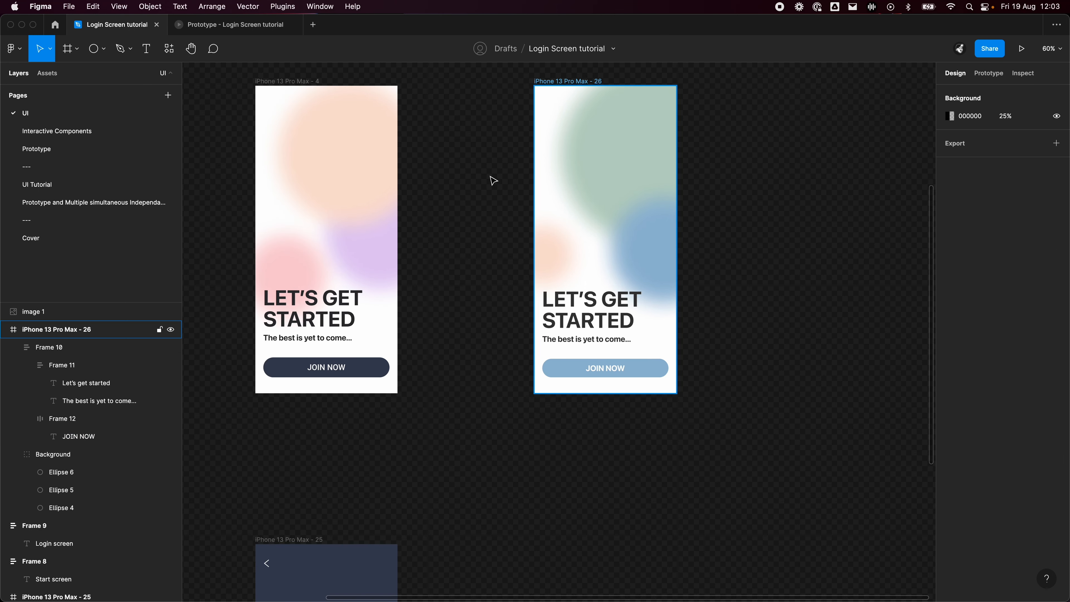
{"action": "scroll", "coordinate": [771, 294], "scroll_direction": "up", "scroll_amount": 3}
{"action": "scroll", "coordinate": [769, 264], "scroll_direction": "down", "scroll_amount": 2}
{"action": "scroll", "coordinate": [621, 355], "scroll_direction": "up", "scroll_amount": 10}
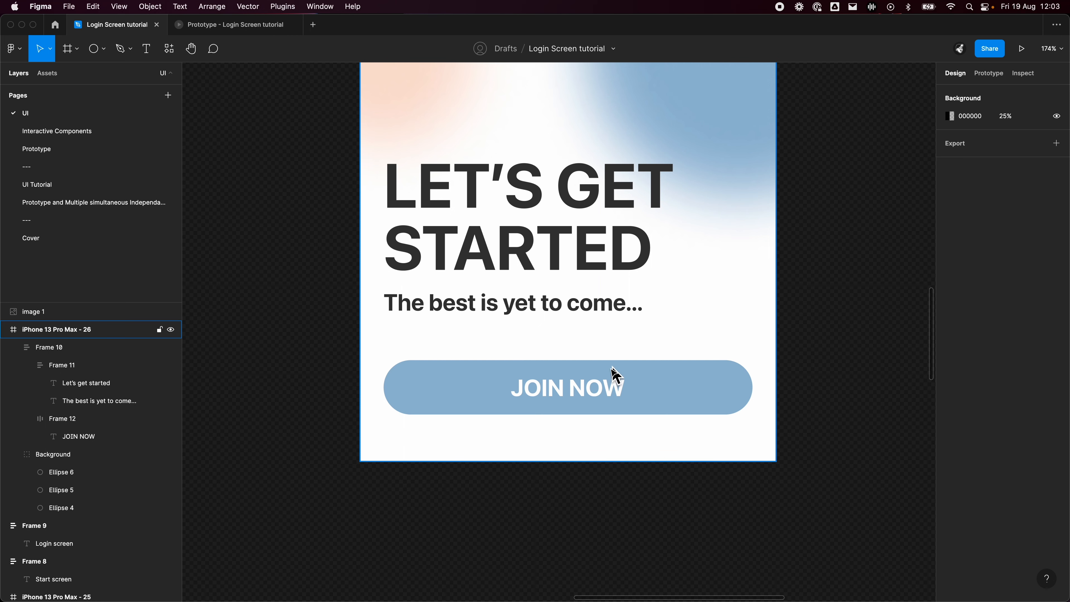
Set the fill of the JOIN NOW button on the green-and-blue start screen to the darker blue 6789AA.
{"action": "scroll", "coordinate": [702, 399], "scroll_direction": "down", "scroll_amount": 2}
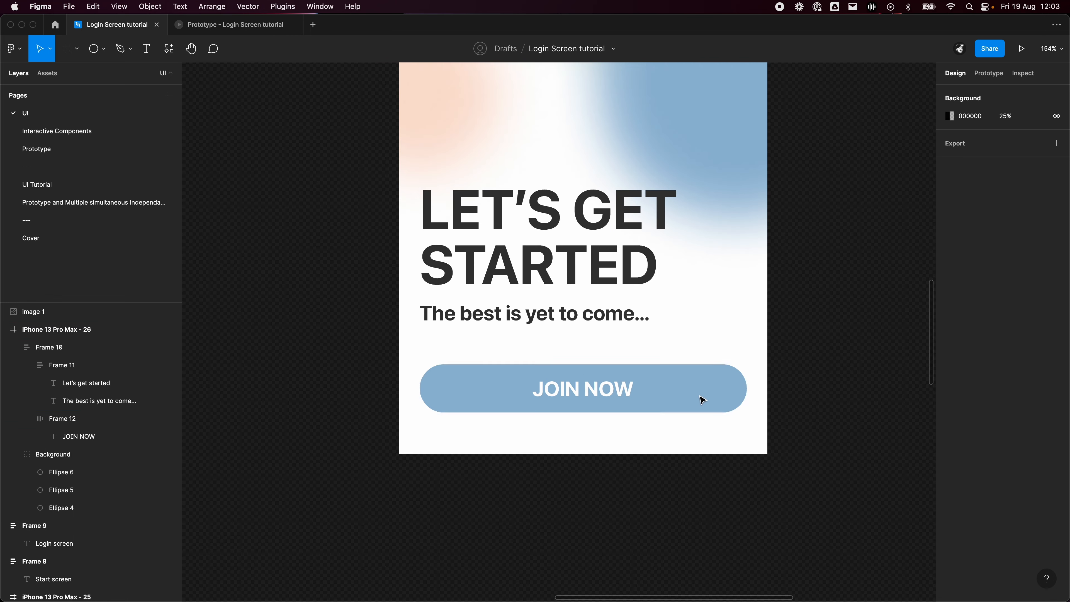
{"action": "scroll", "coordinate": [703, 399], "scroll_direction": "down", "scroll_amount": 1}
{"action": "scroll", "coordinate": [712, 447], "scroll_direction": "down", "scroll_amount": 4}
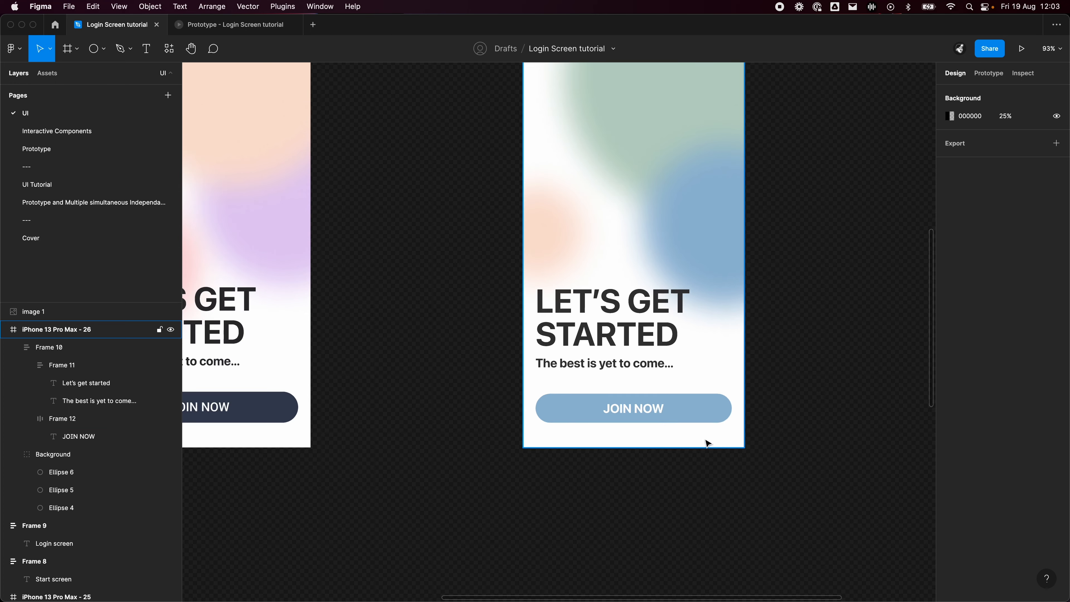
{"action": "left_click", "coordinate": [712, 417]}
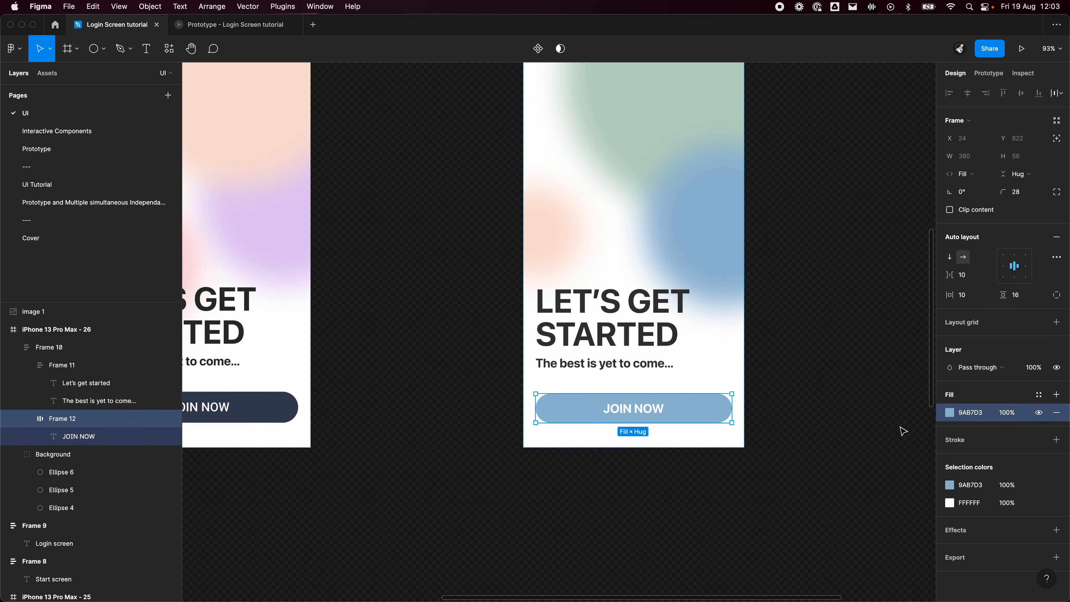
{"action": "left_click", "coordinate": [951, 413]}
{"action": "left_click", "coordinate": [851, 373]}
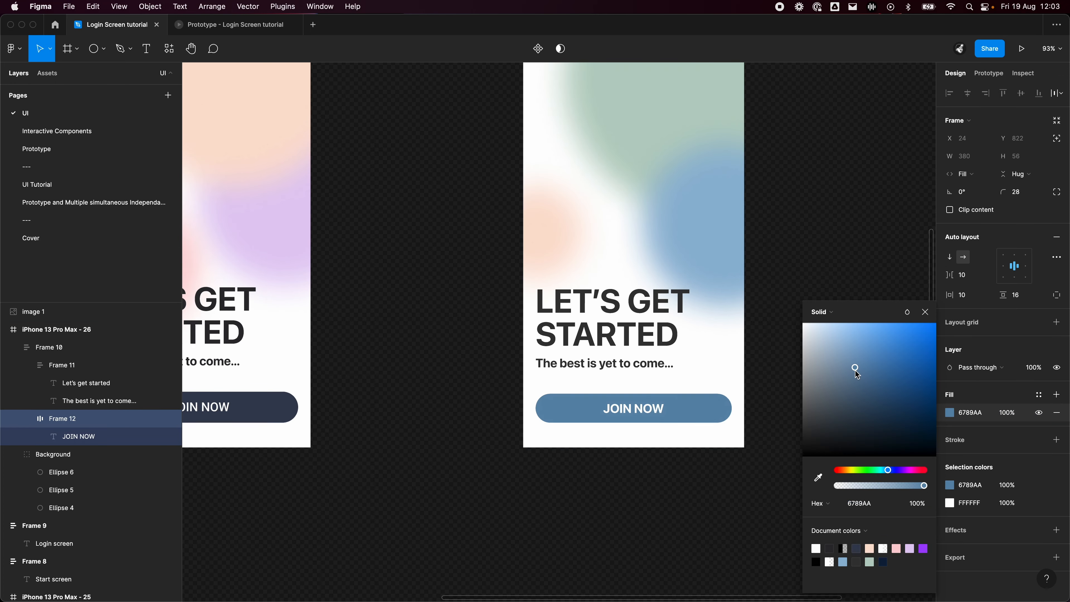
{"action": "left_click", "coordinate": [823, 220]}
Compare the recoloured start screen with the original start screen and the colour palette above them.
{"action": "scroll", "coordinate": [817, 244], "scroll_direction": "down", "scroll_amount": 2}
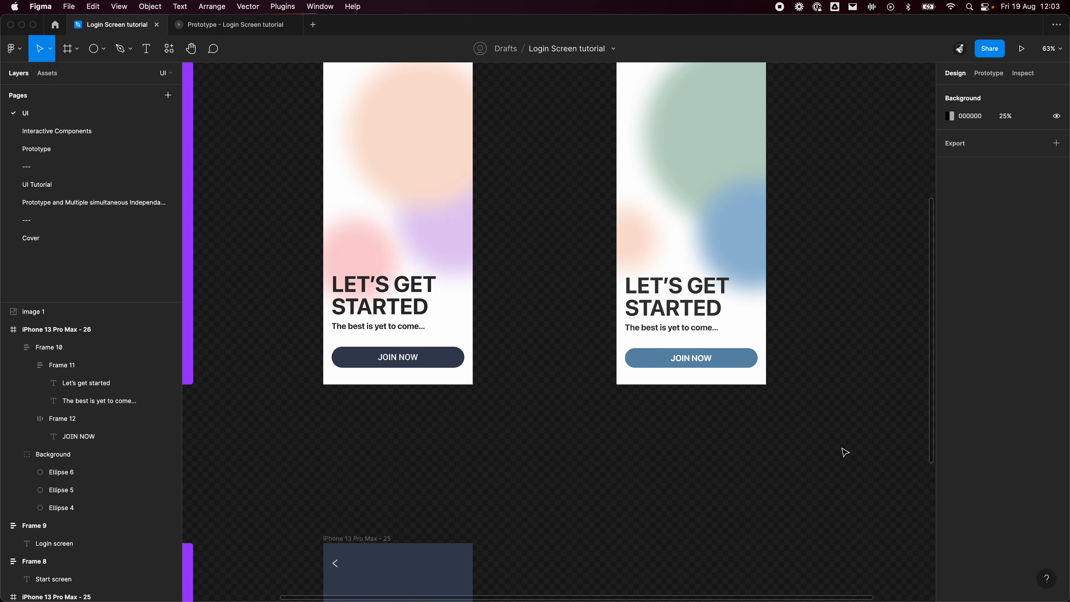
{"action": "scroll", "coordinate": [800, 442], "scroll_direction": "down", "scroll_amount": 1}
{"action": "scroll", "coordinate": [716, 434], "scroll_direction": "right", "scroll_amount": 3}
{"action": "scroll", "coordinate": [590, 375], "scroll_direction": "down", "scroll_amount": 4}
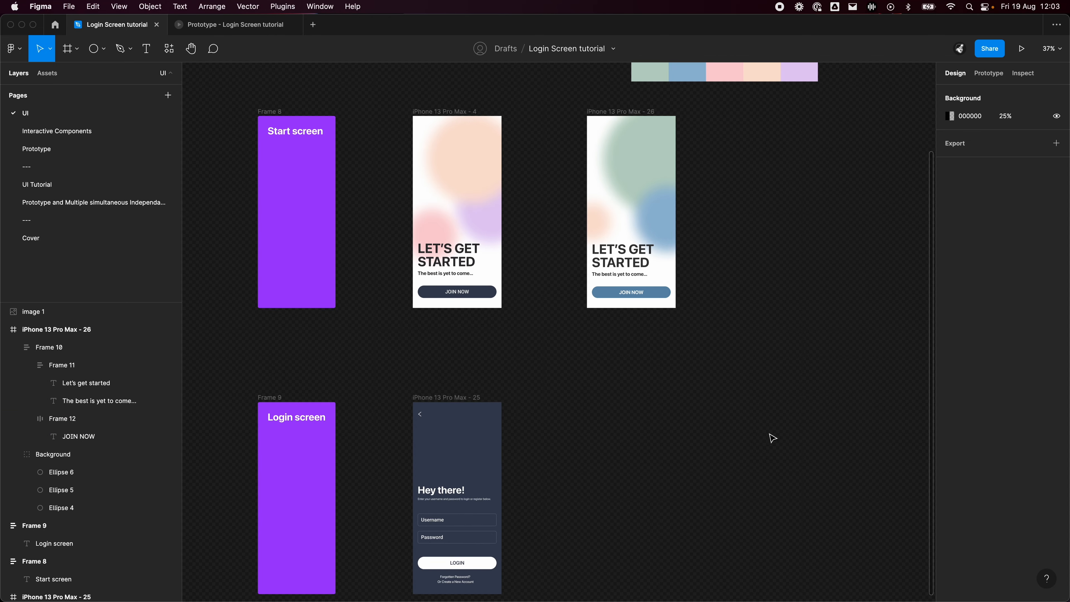
{"action": "scroll", "coordinate": [716, 338], "scroll_direction": "up", "scroll_amount": 3}
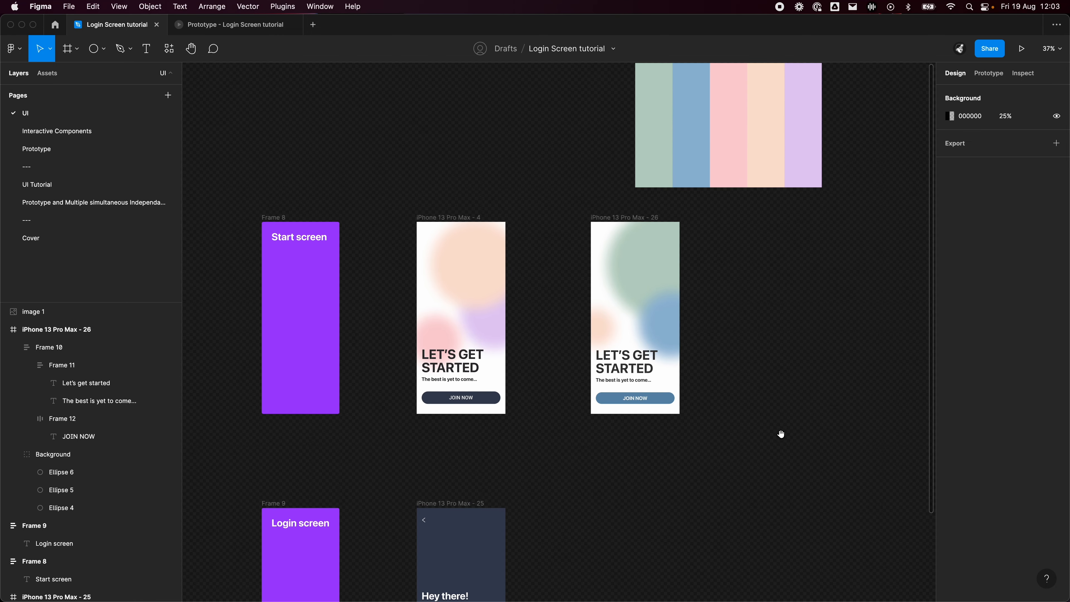
{"action": "left_click_drag", "start_coordinate": [739, 409], "coordinate": [761, 375]}
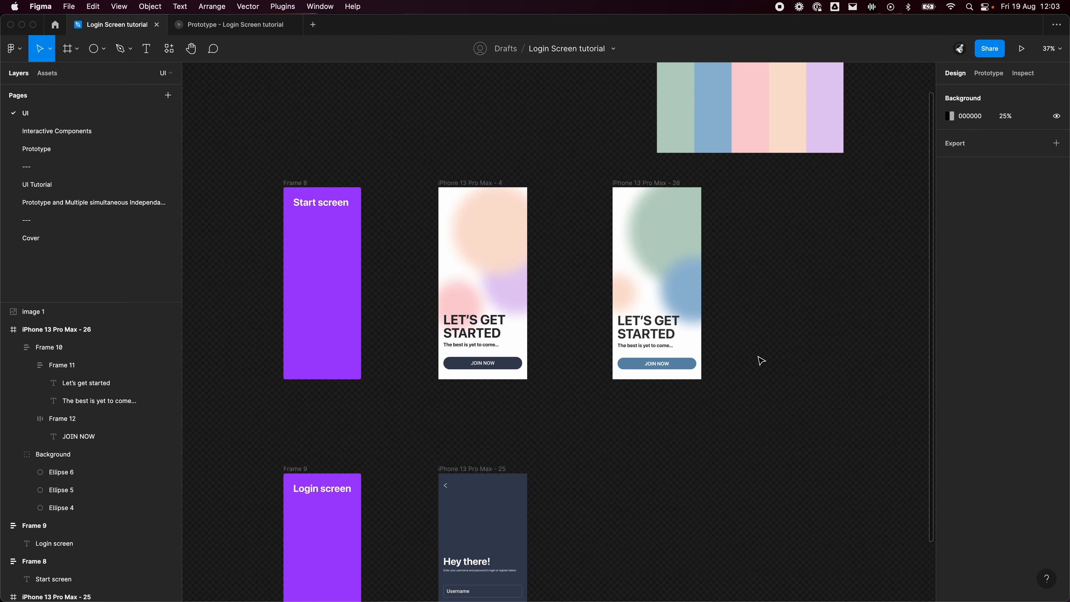
{"action": "scroll", "coordinate": [761, 361], "scroll_direction": "up", "scroll_amount": 3}
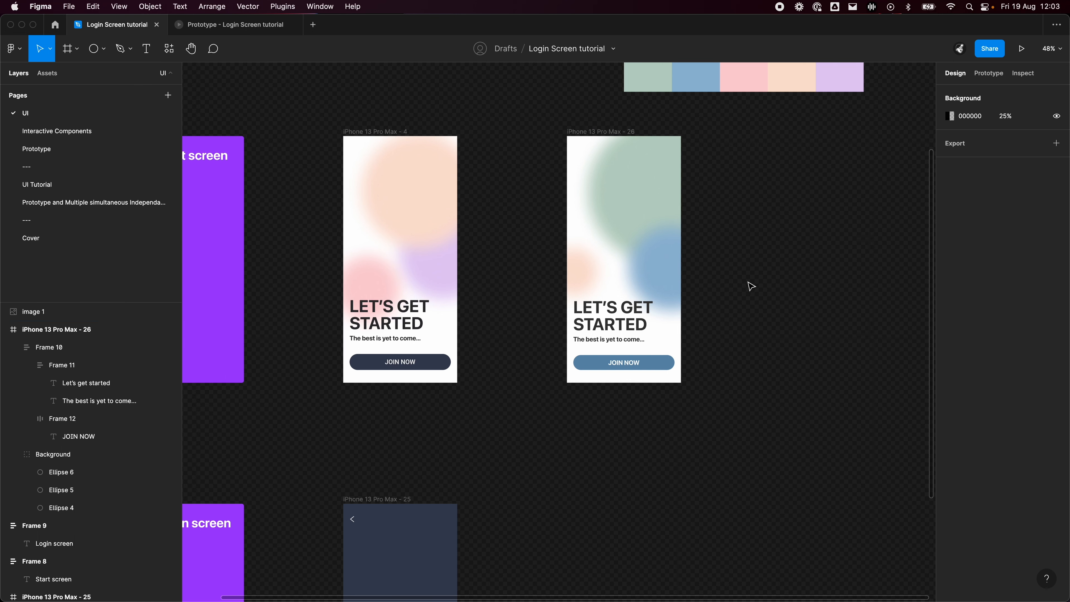
{"action": "scroll", "coordinate": [779, 377], "scroll_direction": "up", "scroll_amount": 4}
{"action": "scroll", "coordinate": [778, 378], "scroll_direction": "right", "scroll_amount": 3}
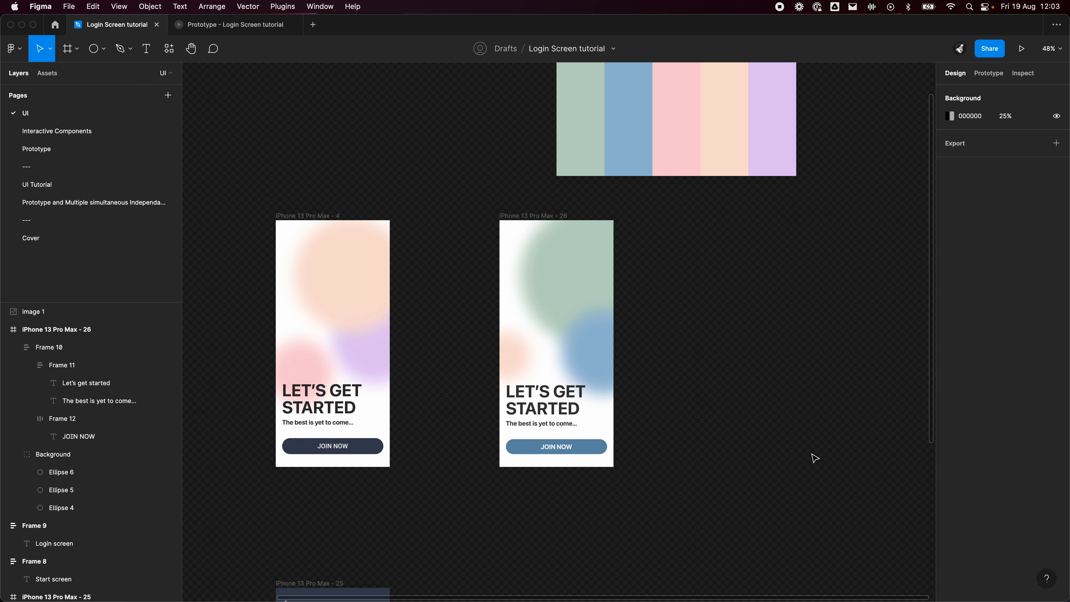
{"action": "scroll", "coordinate": [788, 438], "scroll_direction": "down", "scroll_amount": 4}
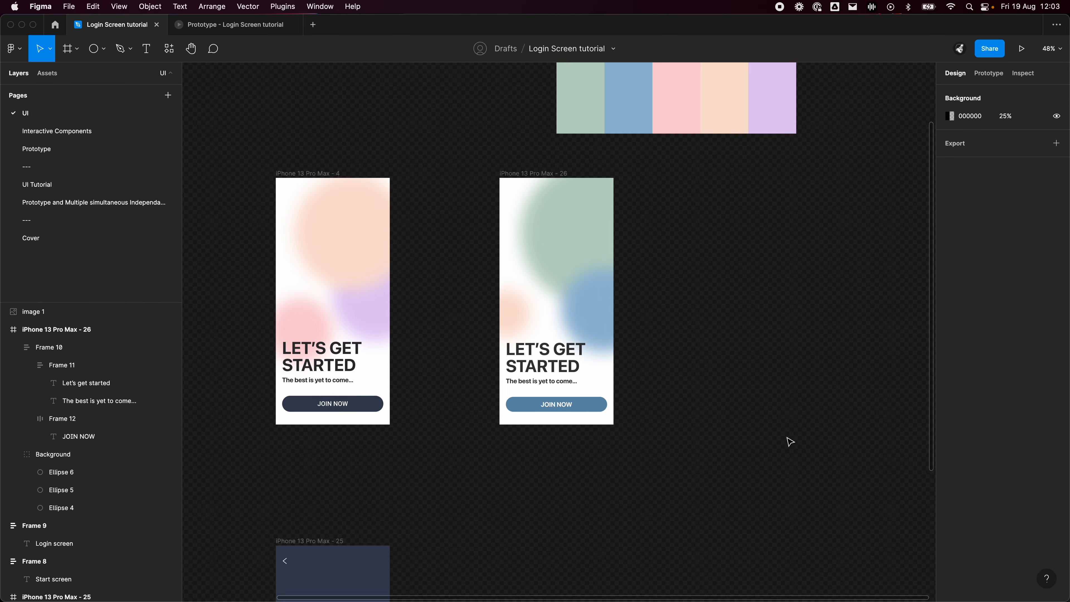
{"action": "mouse_move", "coordinate": [699, 393]}
{"action": "left_mouse_down"}
{"action": "mouse_move", "coordinate": [774, 425]}
{"action": "mouse_move", "coordinate": [878, 438]}
{"action": "mouse_move", "coordinate": [710, 398]}
{"action": "left_mouse_up"}
{"action": "scroll", "coordinate": [712, 404], "scroll_direction": "left", "scroll_amount": 4}
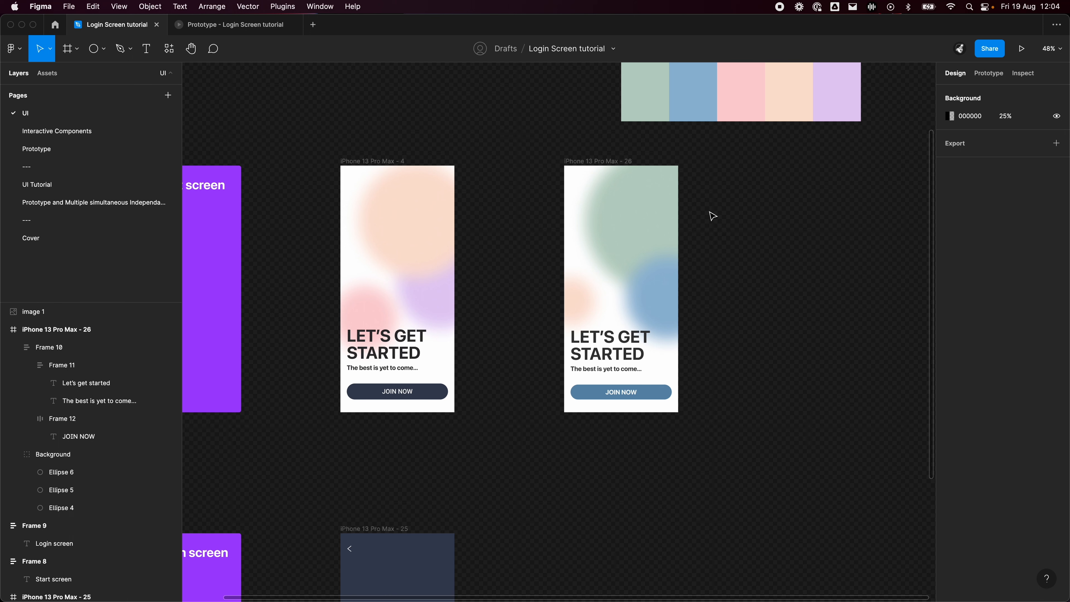
Add a blank iPhone 13 Pro Max frame and place it beside the existing login screen at X -1056, Y 267.
{"action": "left_click_drag", "start_coordinate": [796, 270], "coordinate": [789, 54]}
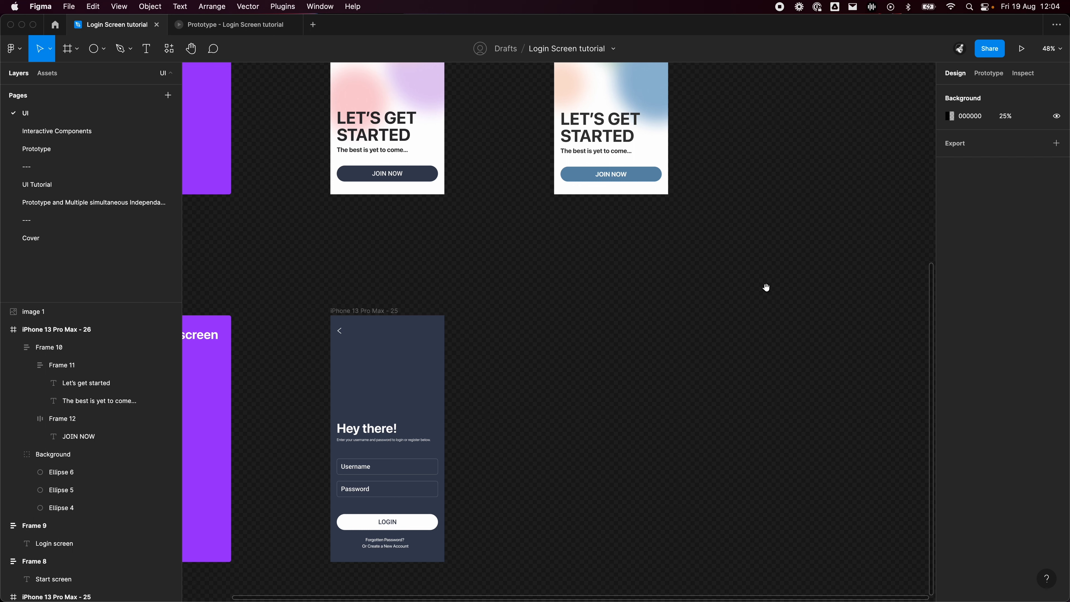
{"action": "left_click_drag", "start_coordinate": [766, 287], "coordinate": [855, 230]}
{"action": "left_click_drag", "start_coordinate": [758, 486], "coordinate": [656, 453]}
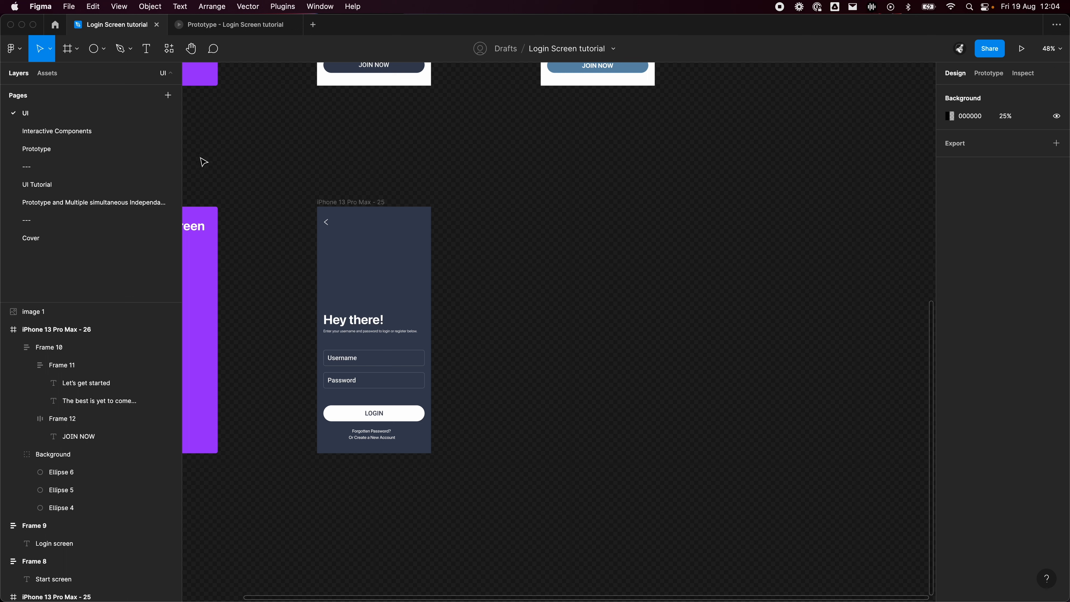
{"action": "key", "text": "f"}
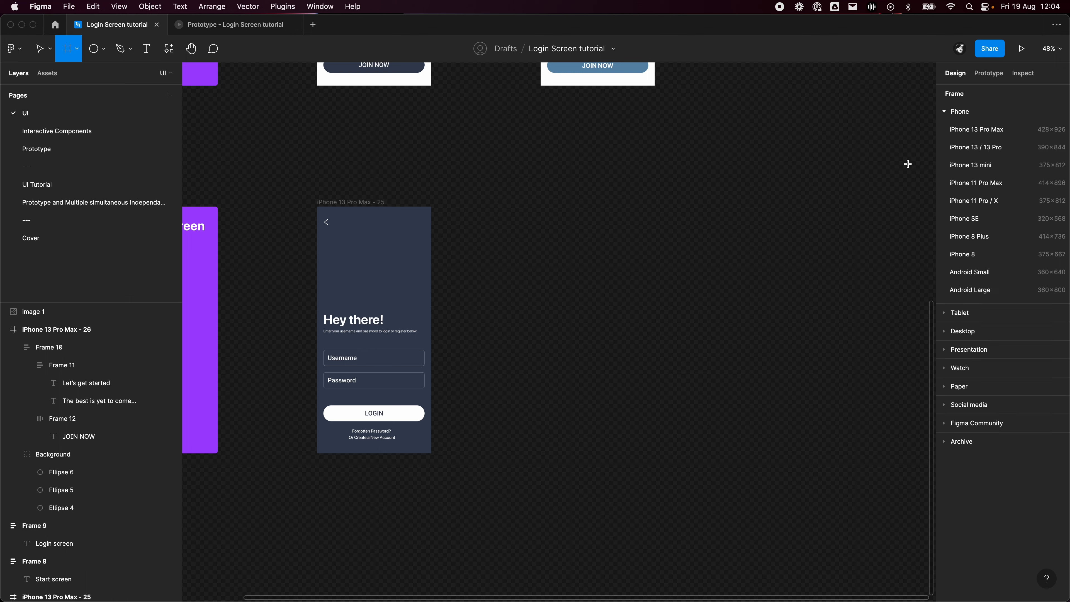
{"action": "left_click", "coordinate": [997, 135]}
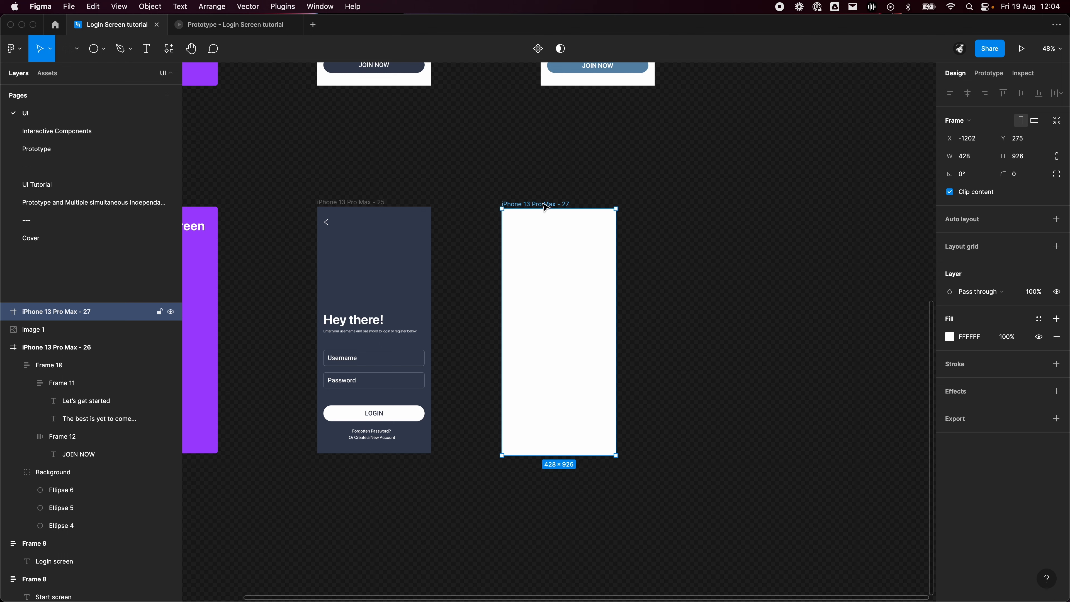
{"action": "left_click_drag", "start_coordinate": [530, 207], "coordinate": [569, 208]}
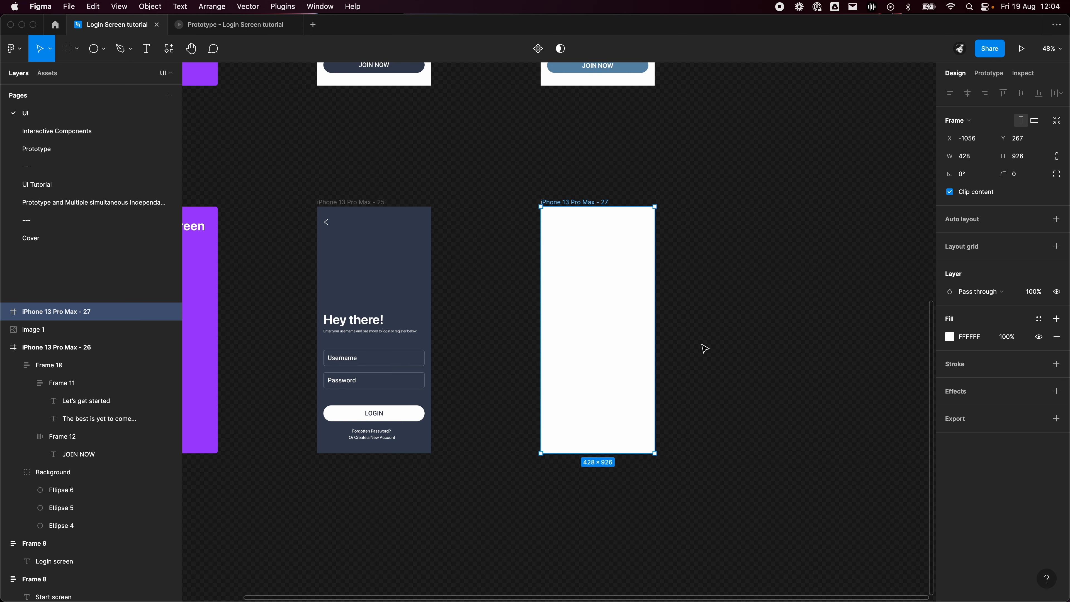
{"action": "left_click", "coordinate": [722, 339]}
Try to fill the new blank frame with the navy background colour sampled from the existing login screen.
{"action": "scroll", "coordinate": [716, 277], "scroll_direction": "left", "scroll_amount": 5}
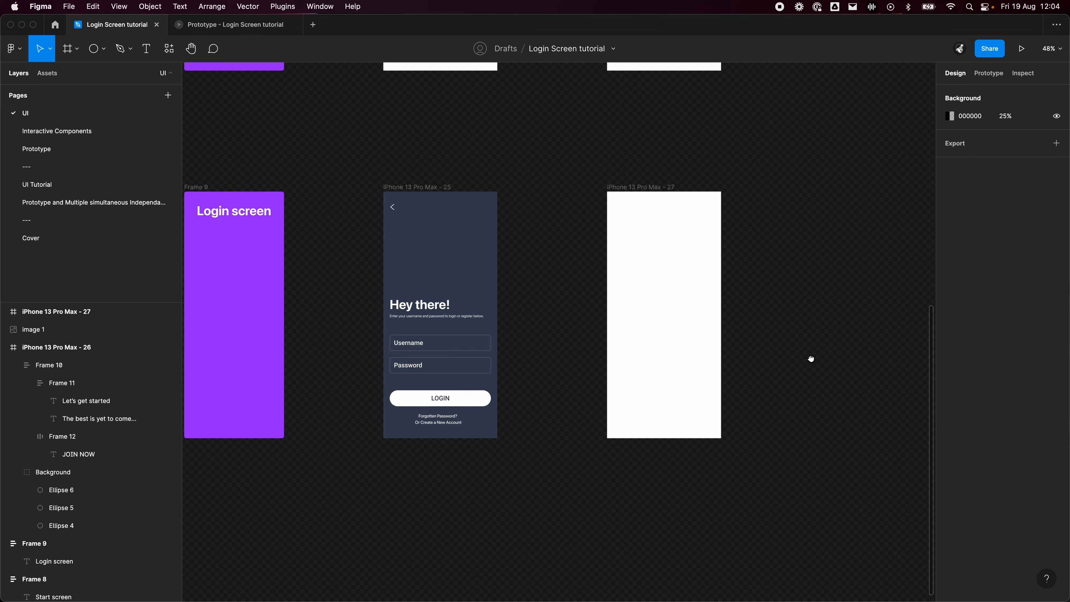
{"action": "scroll", "coordinate": [490, 365], "scroll_direction": "up", "scroll_amount": 5}
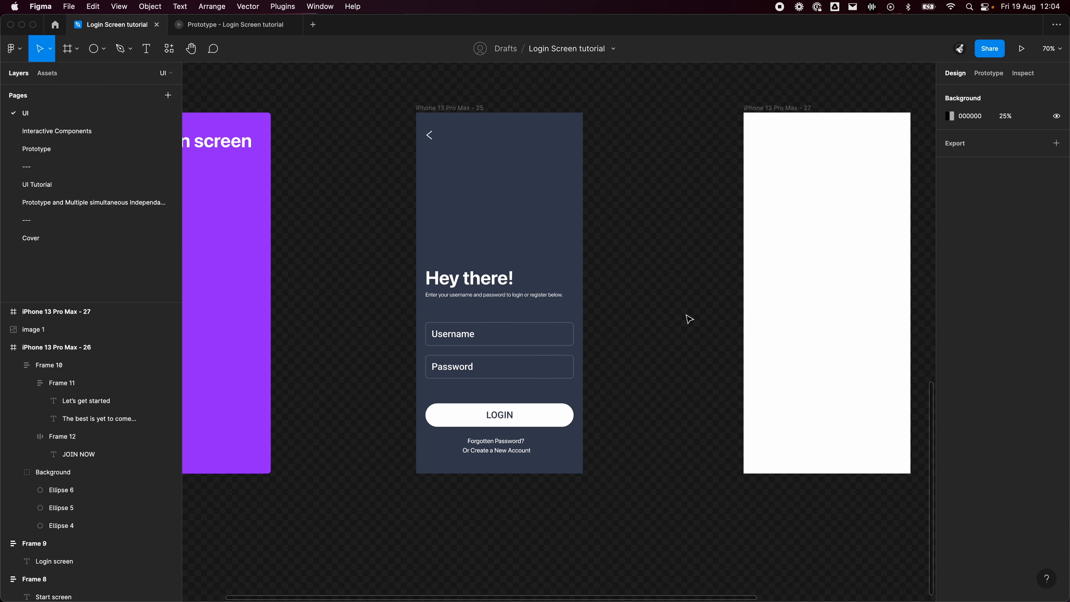
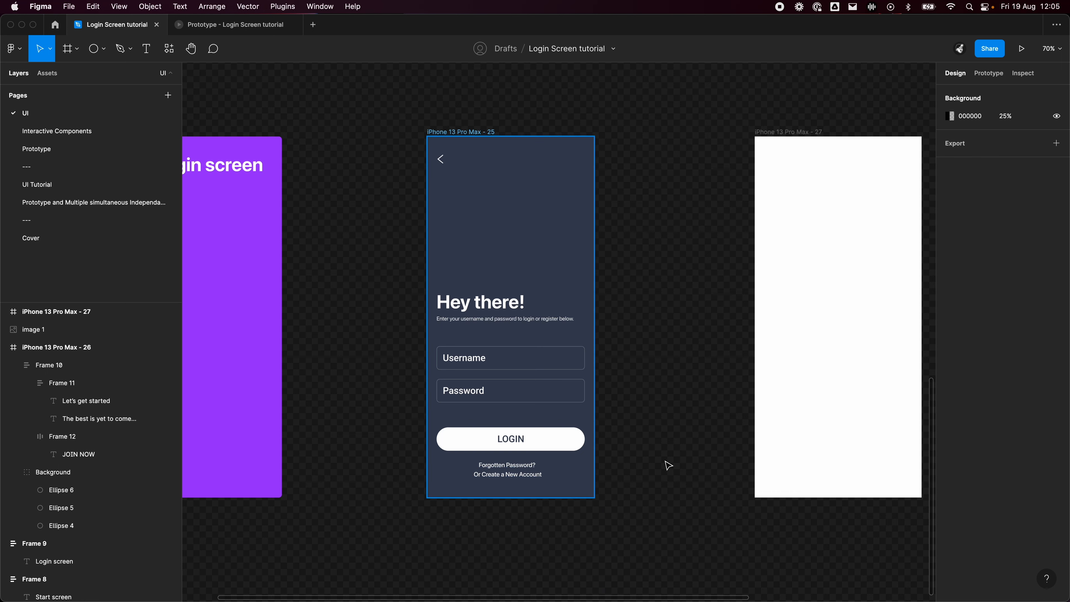
{"action": "scroll", "coordinate": [568, 344], "scroll_direction": "right", "scroll_amount": 5}
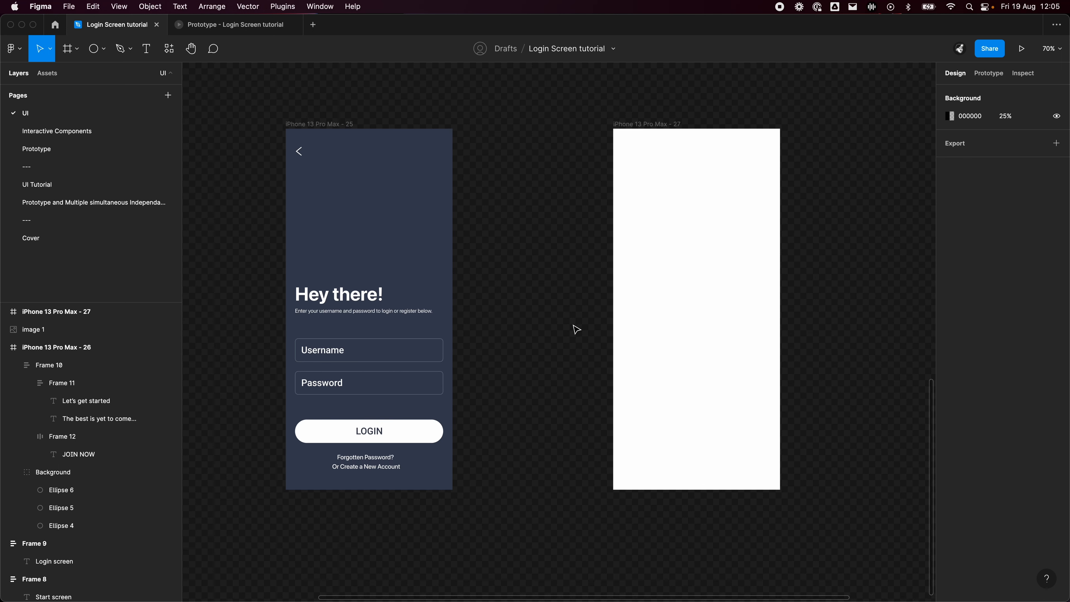
{"action": "scroll", "coordinate": [577, 328], "scroll_direction": "down", "scroll_amount": 3}
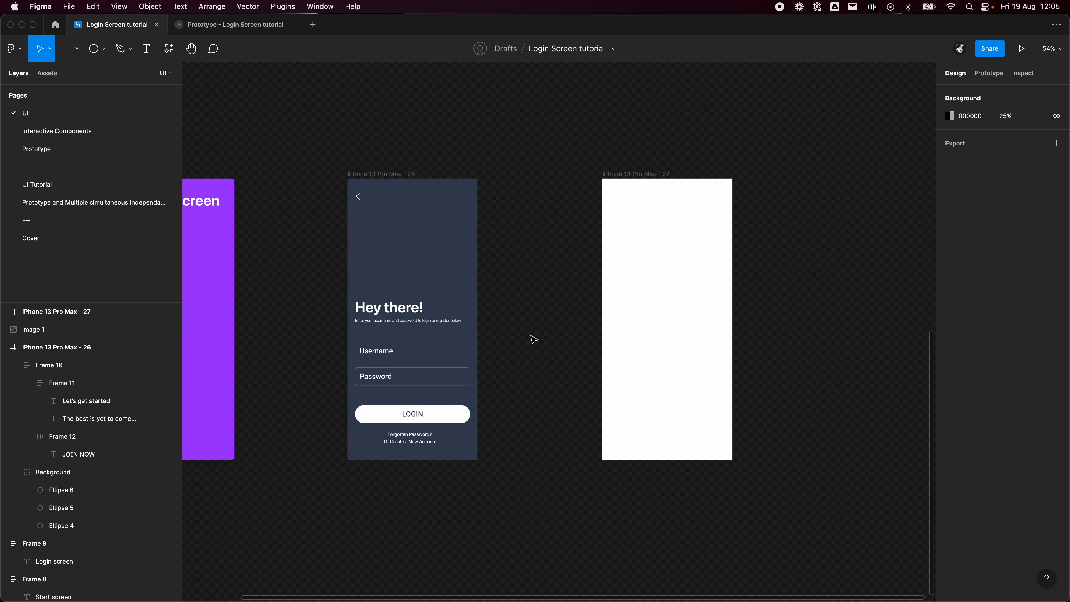
{"action": "scroll", "coordinate": [581, 286], "scroll_direction": "right", "scroll_amount": 1}
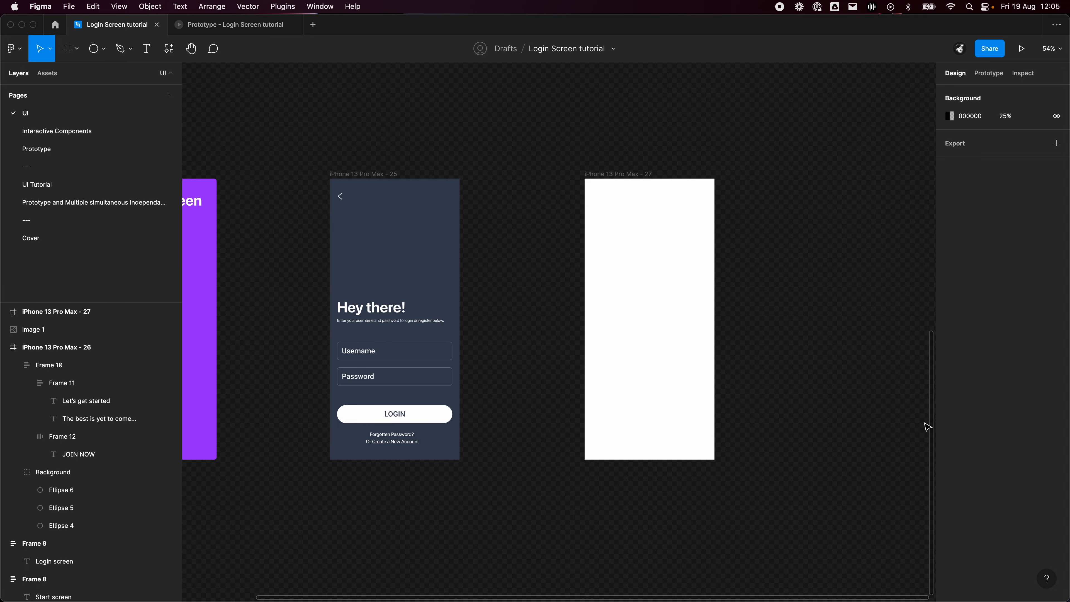
{"action": "left_click", "coordinate": [631, 180]}
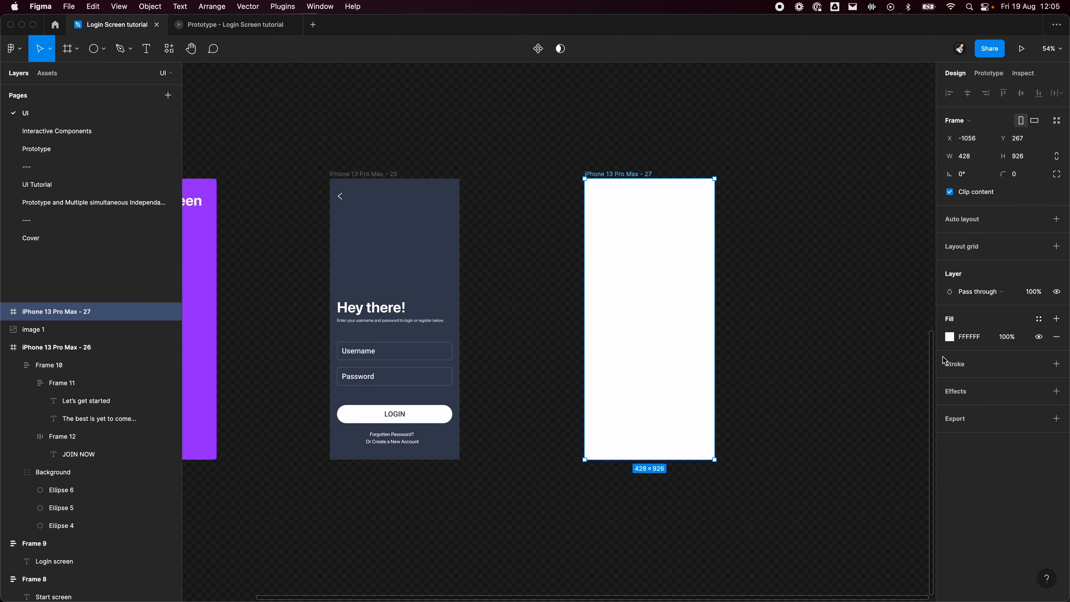
{"action": "left_click", "coordinate": [949, 337]}
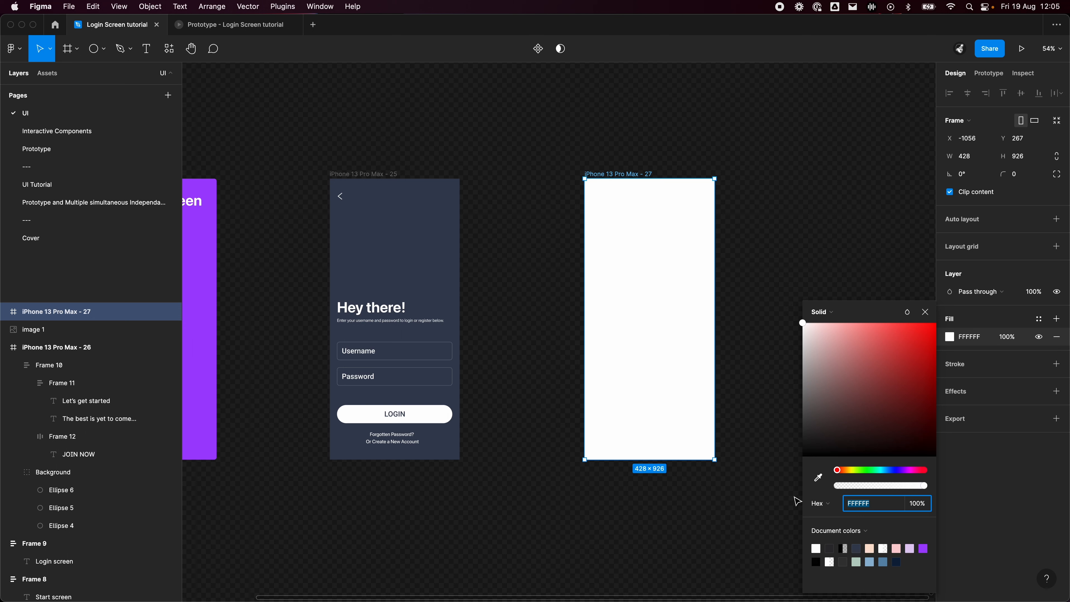
{"action": "left_click", "coordinate": [817, 477]}
{"action": "left_click", "coordinate": [449, 239]}
{"action": "left_click", "coordinate": [581, 298]}
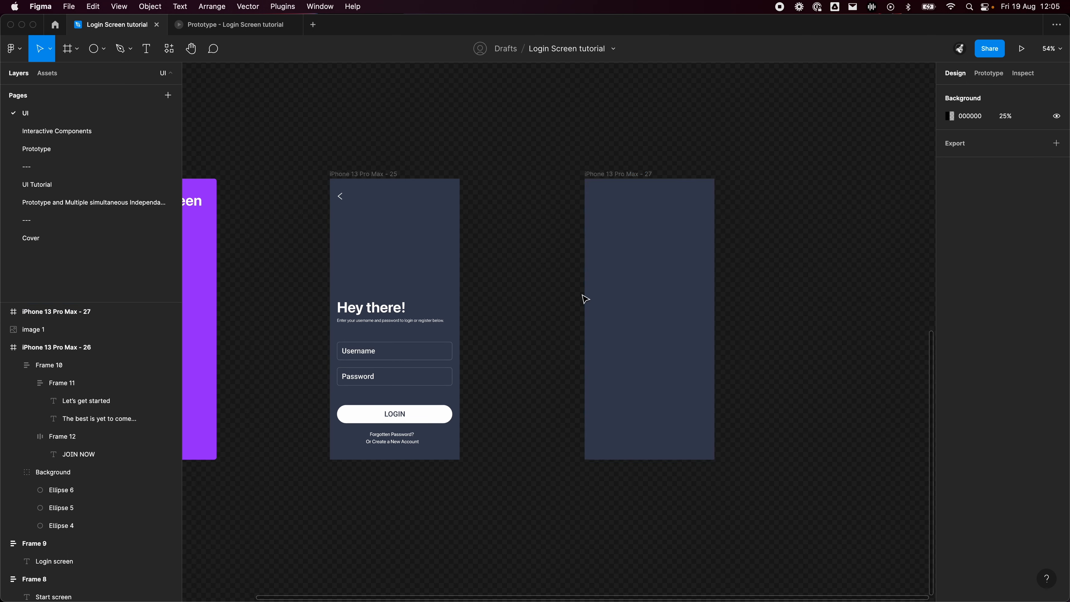
{"action": "left_click", "coordinate": [711, 273]}
{"action": "key", "text": "super+z"}
{"action": "key", "text": "Escape"}
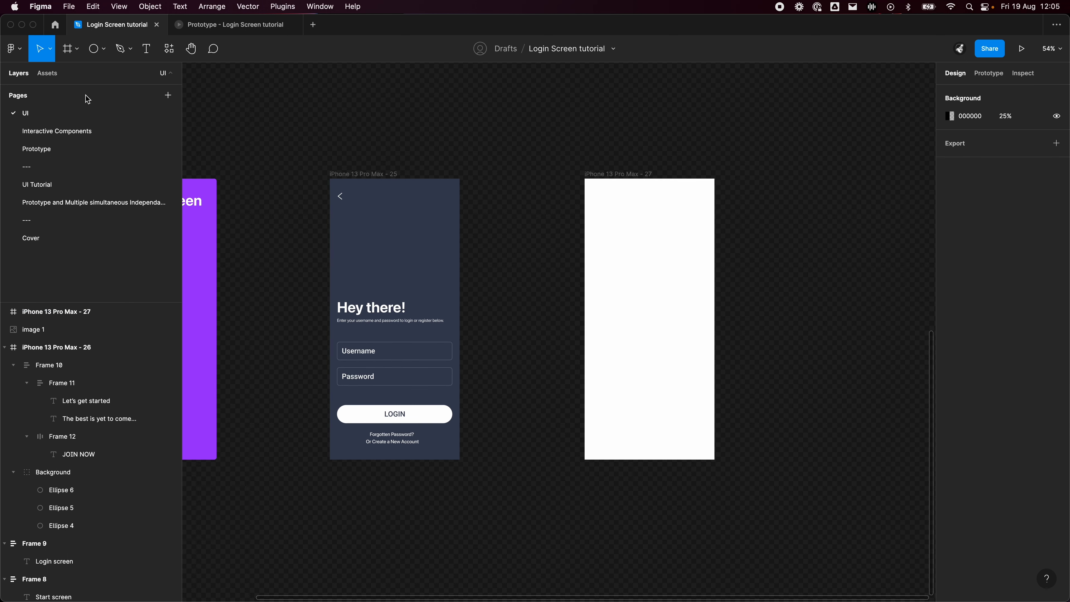
Draw a rectangle in the blank frame and fit it to the full frame, 428 × 926 at X 0, Y 0.
{"action": "left_click", "coordinate": [103, 49]}
{"action": "left_click", "coordinate": [127, 76]}
{"action": "left_click_drag", "start_coordinate": [590, 213], "coordinate": [731, 436]}
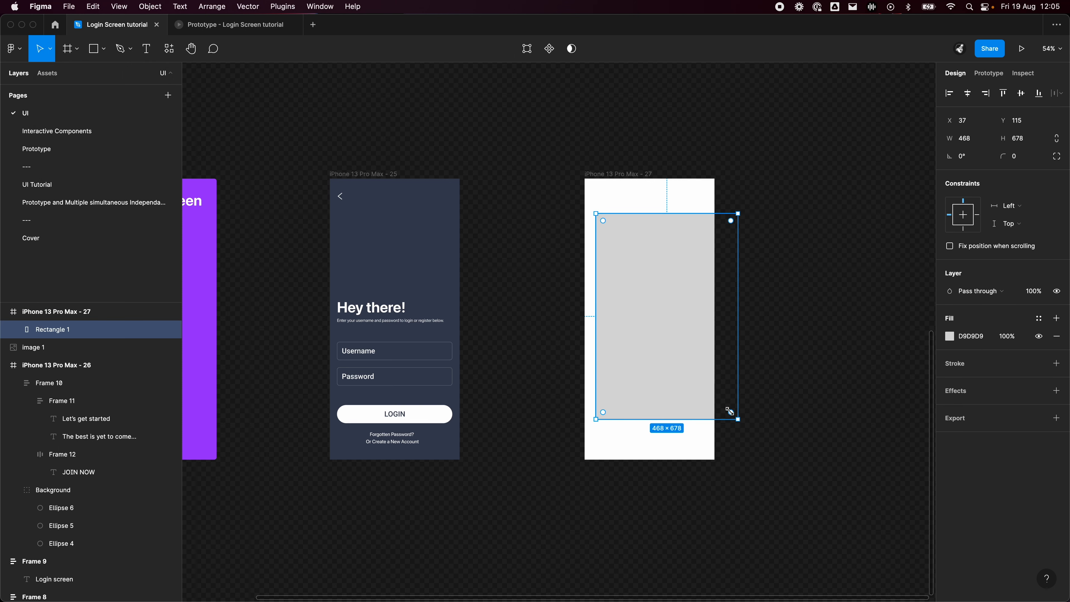
{"action": "mouse_move", "coordinate": [670, 337]}
{"action": "left_mouse_down"}
{"action": "mouse_move", "coordinate": [649, 303]}
{"action": "mouse_move", "coordinate": [672, 300]}
{"action": "mouse_move", "coordinate": [659, 297]}
{"action": "left_mouse_up"}
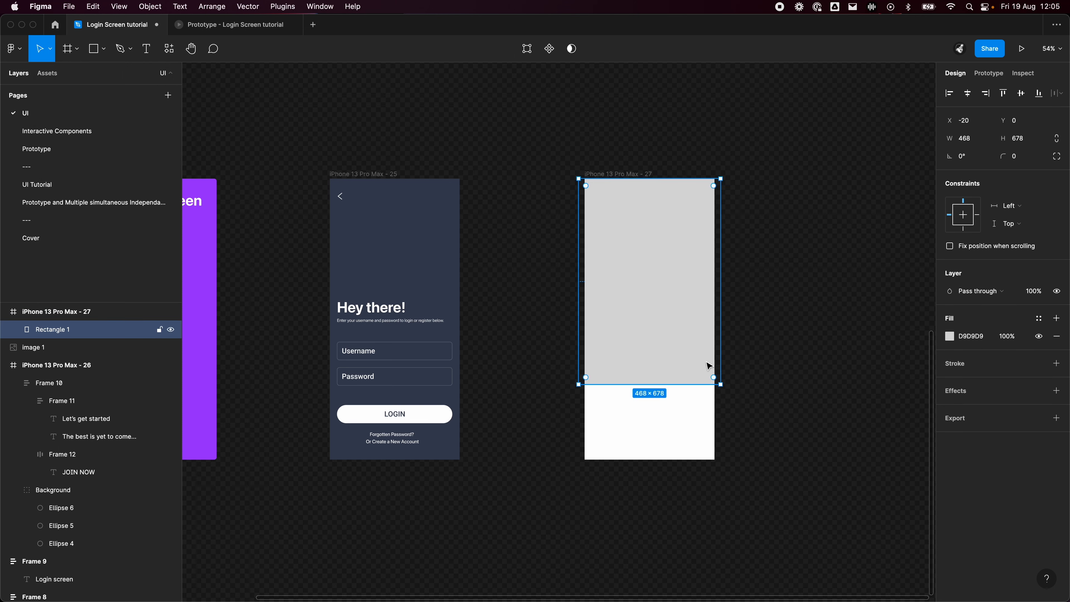
{"action": "left_click_drag", "start_coordinate": [717, 382], "coordinate": [662, 464]}
{"action": "left_click_drag", "start_coordinate": [579, 334], "coordinate": [585, 334]}
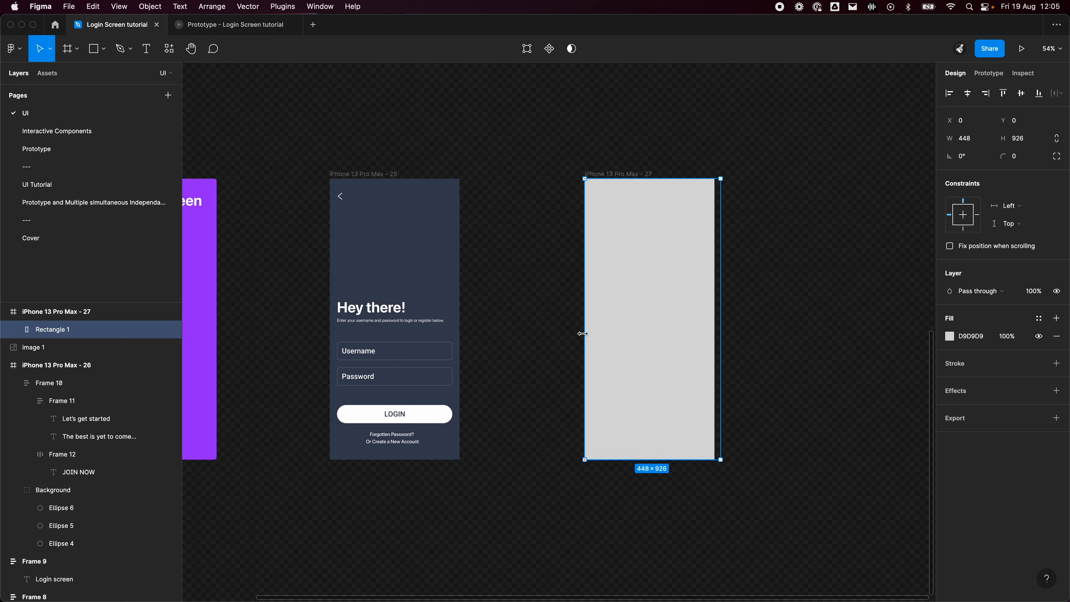
{"action": "left_click_drag", "start_coordinate": [721, 337], "coordinate": [715, 337]}
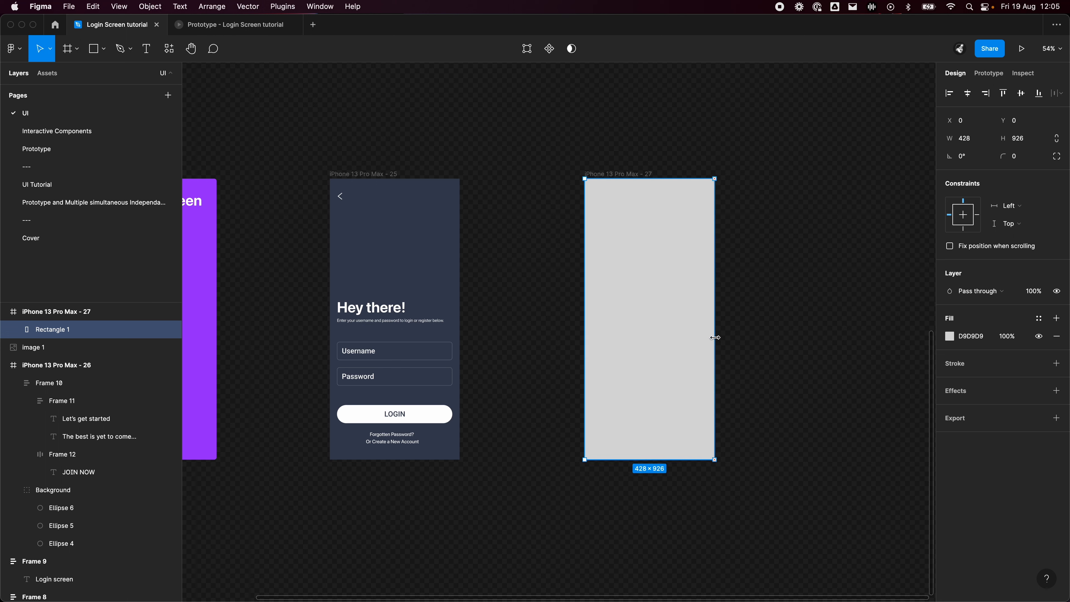
Fill the full-frame rectangle with the blue 9AB7D3 sampled from the colour palette.
{"action": "left_click", "coordinate": [954, 337]}
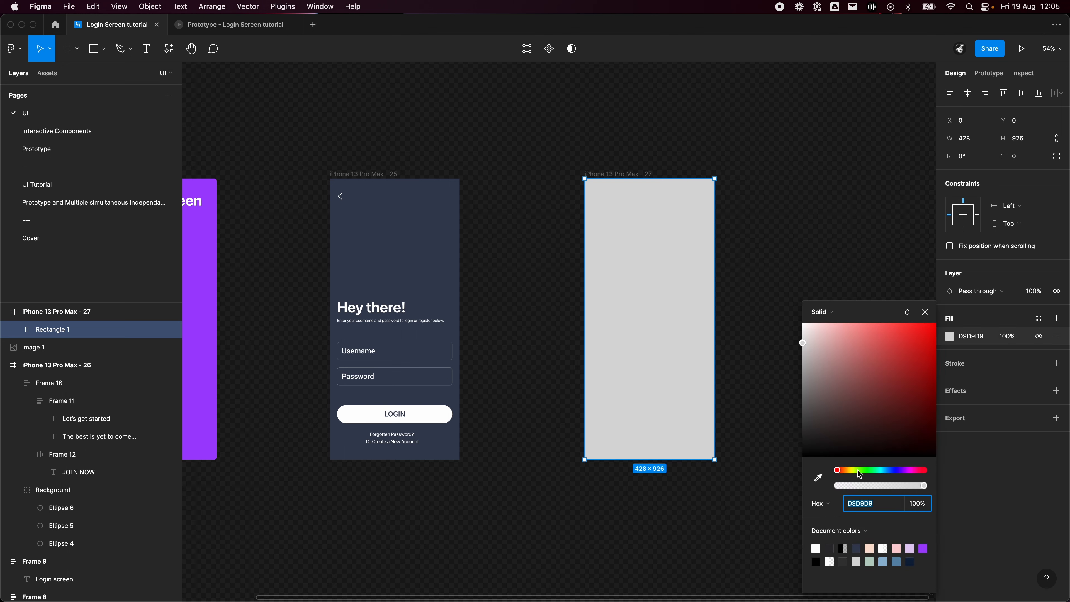
{"action": "left_click", "coordinate": [818, 479]}
{"action": "left_click", "coordinate": [455, 229]}
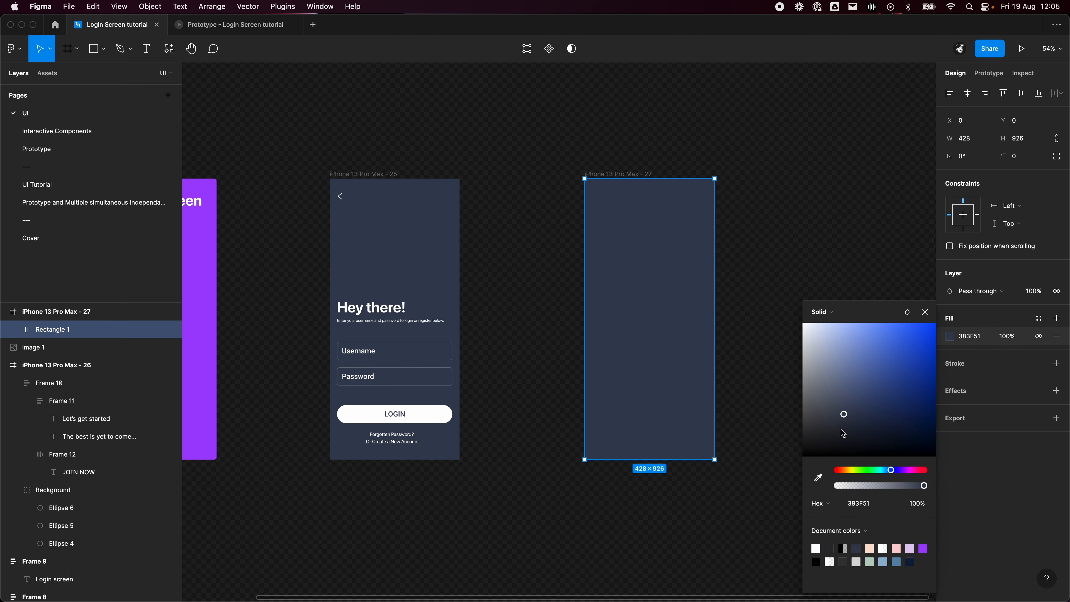
{"action": "left_click", "coordinate": [819, 477]}
{"action": "scroll", "coordinate": [746, 169], "scroll_direction": "up", "scroll_amount": 5}
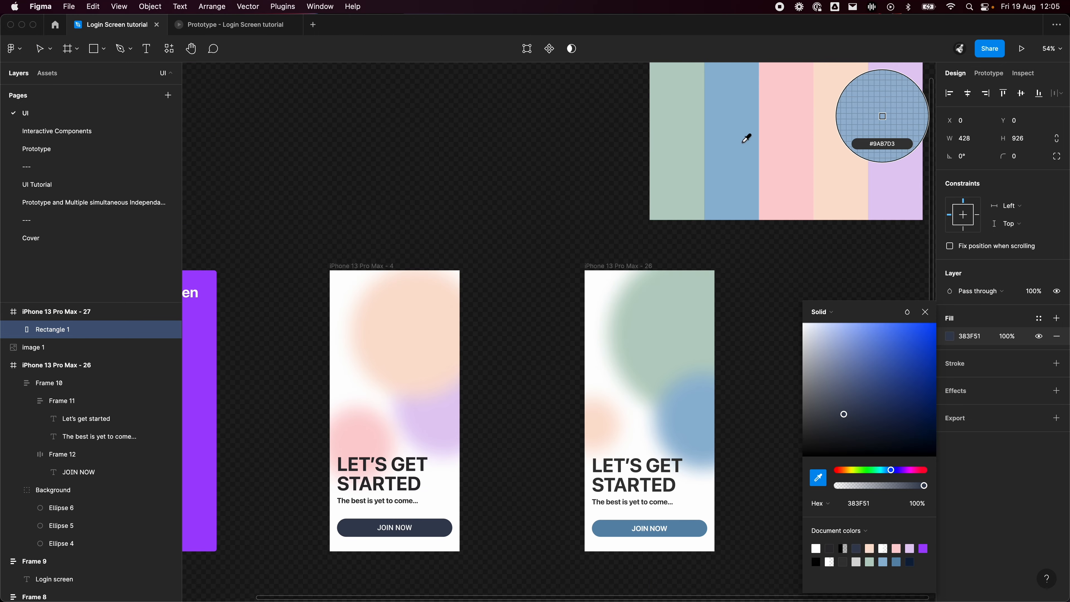
{"action": "left_click", "coordinate": [746, 139]}
{"action": "scroll", "coordinate": [712, 320], "scroll_direction": "down", "scroll_amount": 4}
{"action": "scroll", "coordinate": [711, 321], "scroll_direction": "down", "scroll_amount": 2}
{"action": "left_click", "coordinate": [790, 251]}
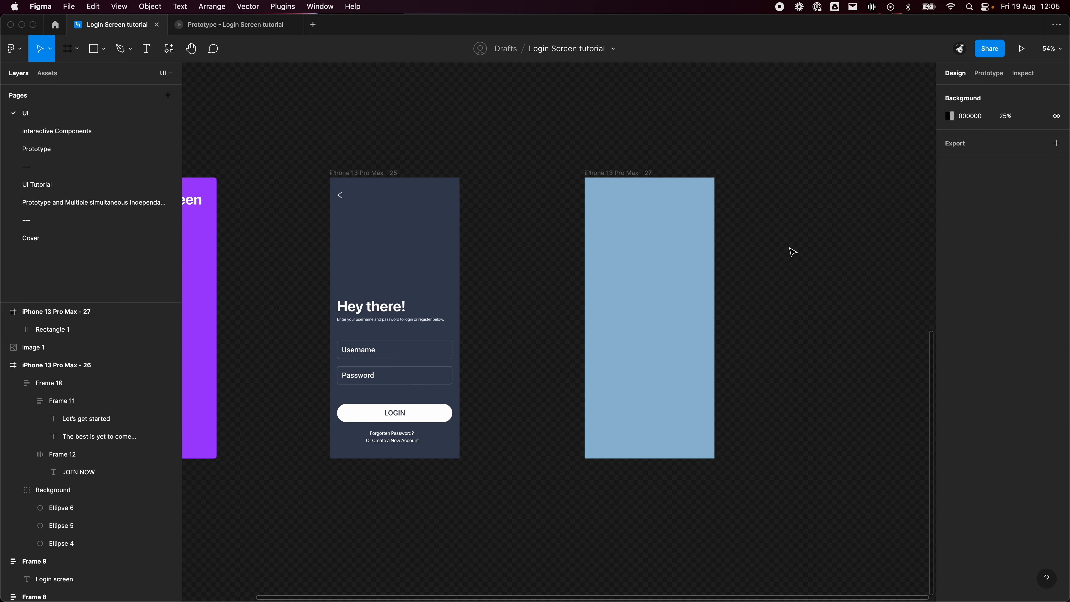
Delete the blue rectangle covering the new iPhone 13 Pro Max frame.
{"action": "scroll", "coordinate": [791, 251], "scroll_direction": "right", "scroll_amount": 3}
{"action": "left_click", "coordinate": [670, 247]}
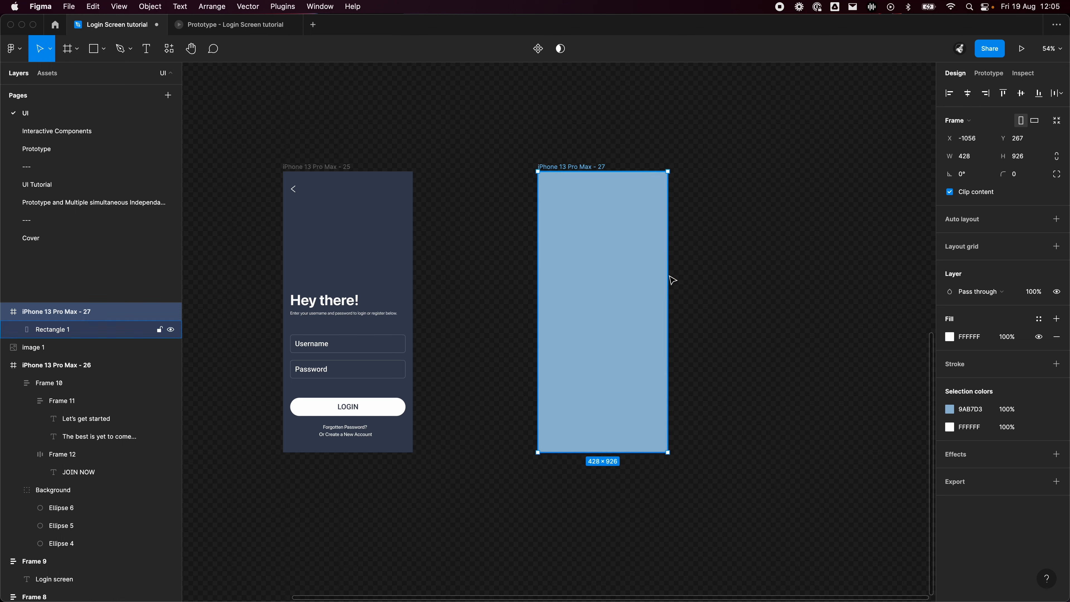
{"action": "left_click", "coordinate": [644, 248]}
{"action": "key", "text": "Delete"}
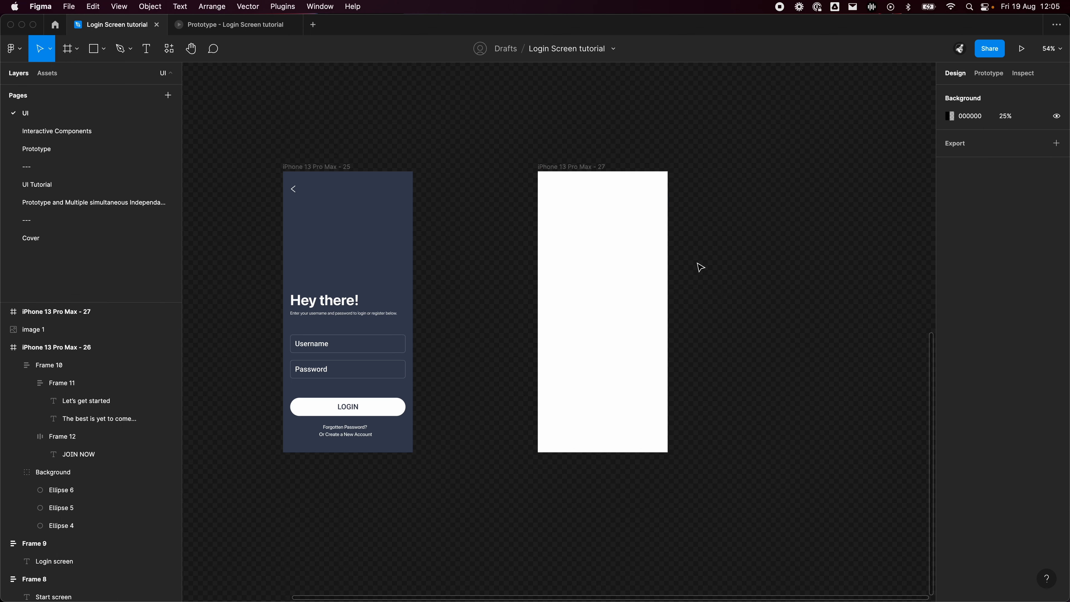
Fill the new frame itself with the blue sampled from the second stripe of the colour palette.
{"action": "left_click", "coordinate": [585, 167]}
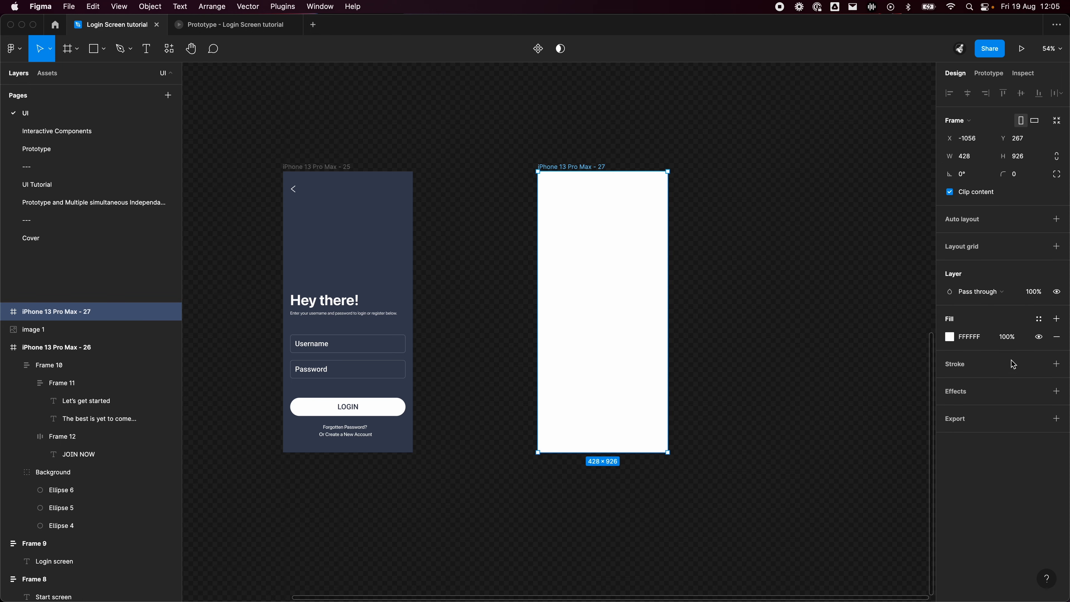
{"action": "left_click", "coordinate": [947, 337]}
{"action": "left_click", "coordinate": [818, 478]}
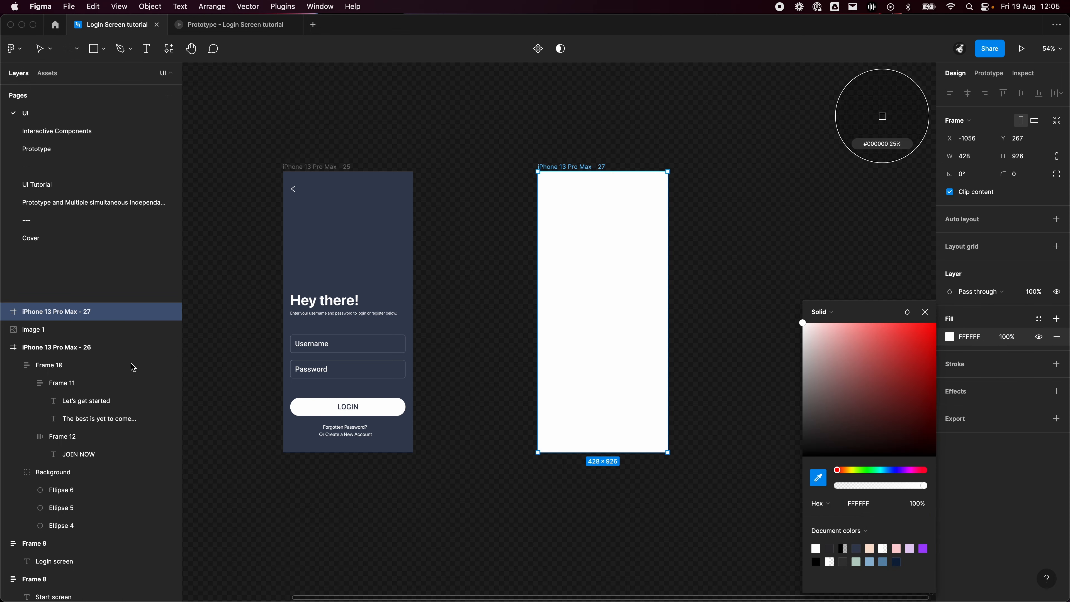
{"action": "scroll", "coordinate": [543, 352], "scroll_direction": "up", "scroll_amount": 10}
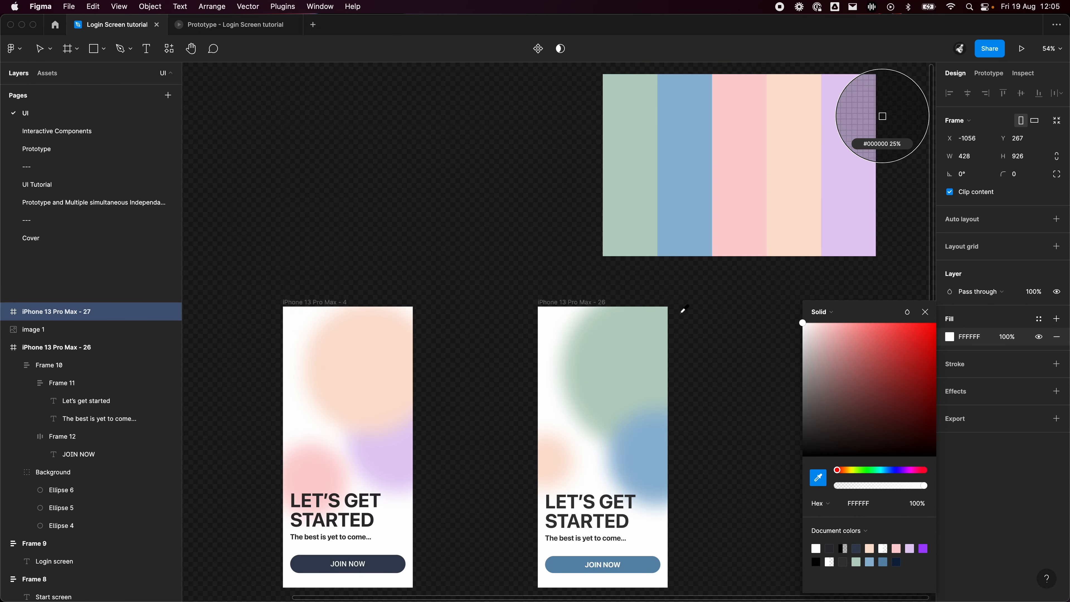
{"action": "left_click", "coordinate": [689, 220]}
{"action": "scroll", "coordinate": [673, 397], "scroll_direction": "down", "scroll_amount": 10}
{"action": "left_click", "coordinate": [745, 326]}
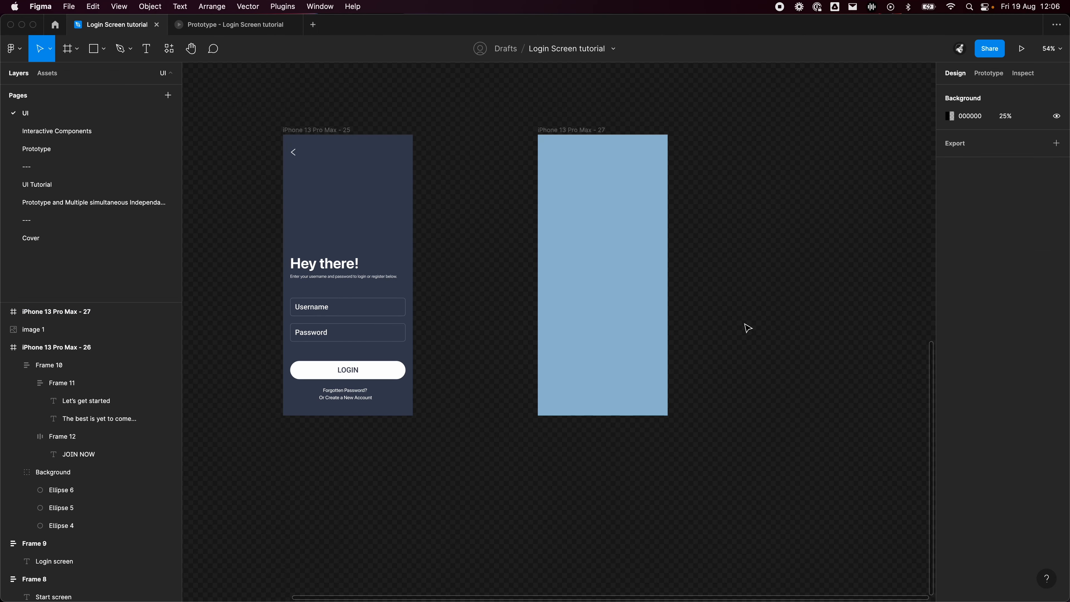
{"action": "left_click_drag", "start_coordinate": [687, 314], "coordinate": [659, 315]}
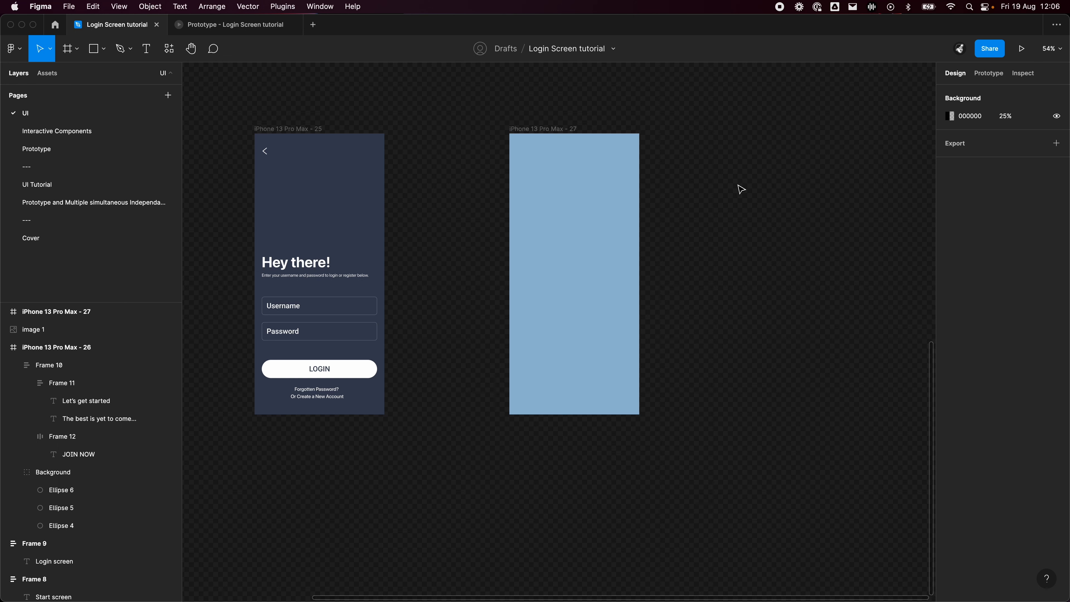
Draw an open left-pointing chevron, about 34 × 68, with the Pen tool on the empty canvas beside the blue frame.
{"action": "scroll", "coordinate": [741, 189], "scroll_direction": "up", "scroll_amount": 2}
{"action": "scroll", "coordinate": [661, 292], "scroll_direction": "up", "scroll_amount": 1}
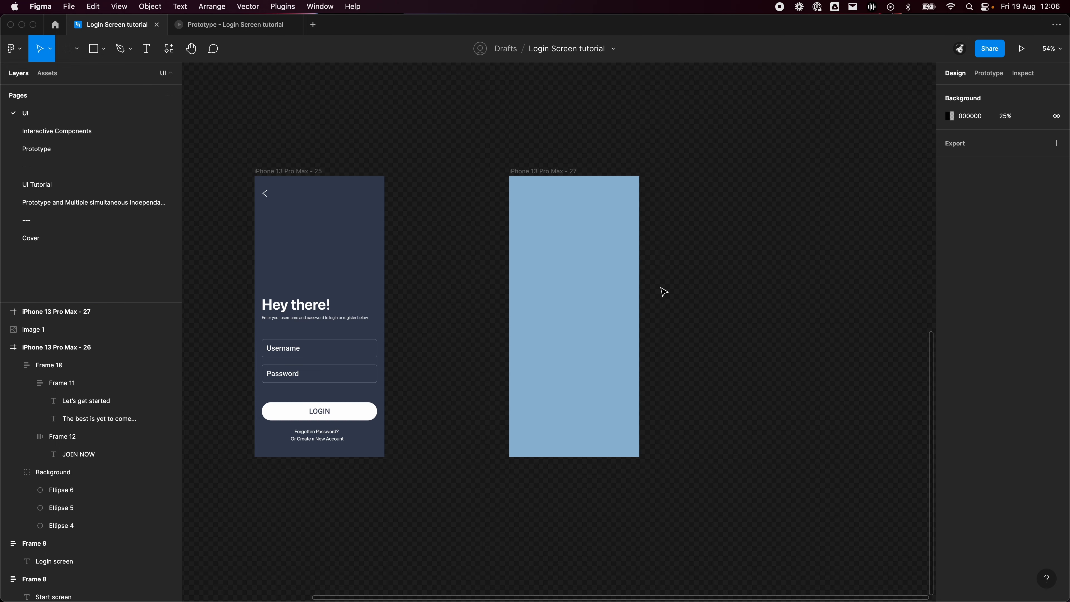
{"action": "left_click", "coordinate": [120, 48]}
{"action": "left_click", "coordinate": [697, 260]}
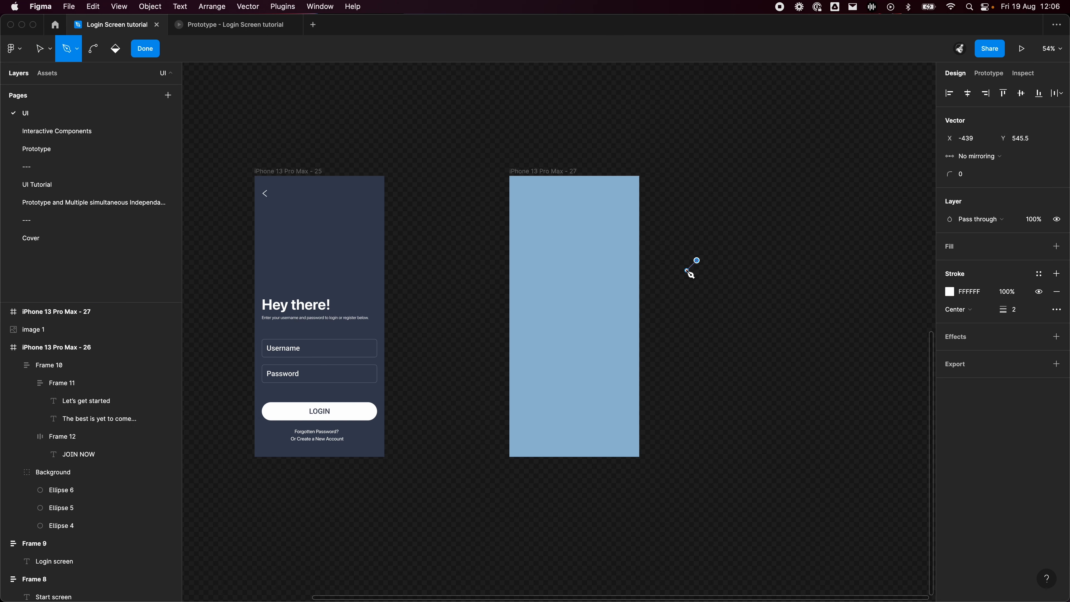
{"action": "left_click", "coordinate": [687, 271]}
{"action": "left_click", "coordinate": [697, 280]}
{"action": "key", "text": "Escape"}
{"action": "key", "text": "Escape"}
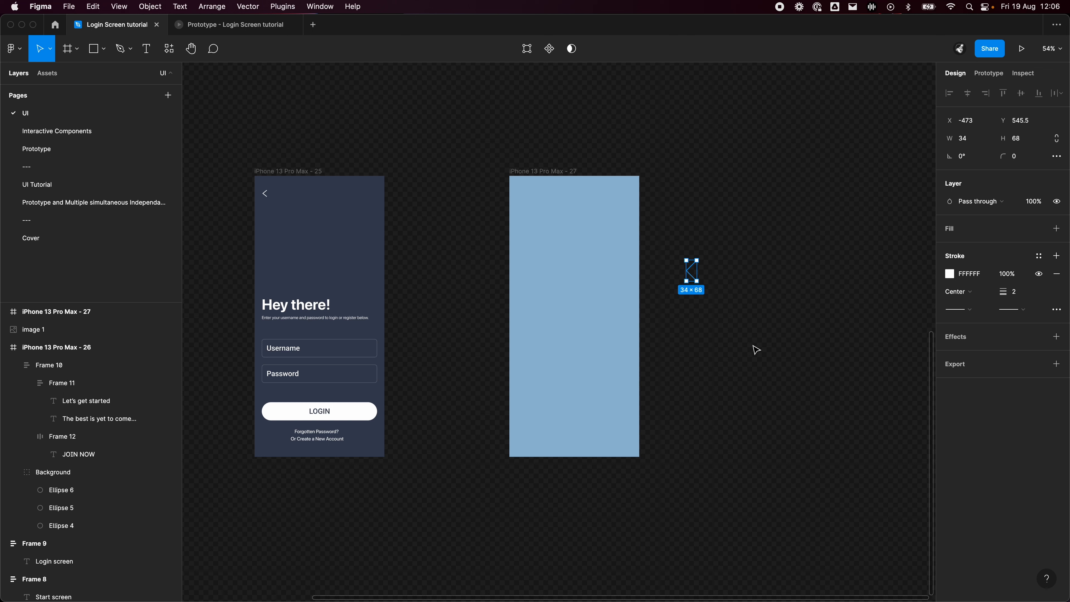
{"action": "left_click", "coordinate": [819, 337]}
Move the chevron into the upper-left corner of the blue frame, at about X 28, Y 31.
{"action": "left_click_drag", "start_coordinate": [731, 331], "coordinate": [672, 265]}
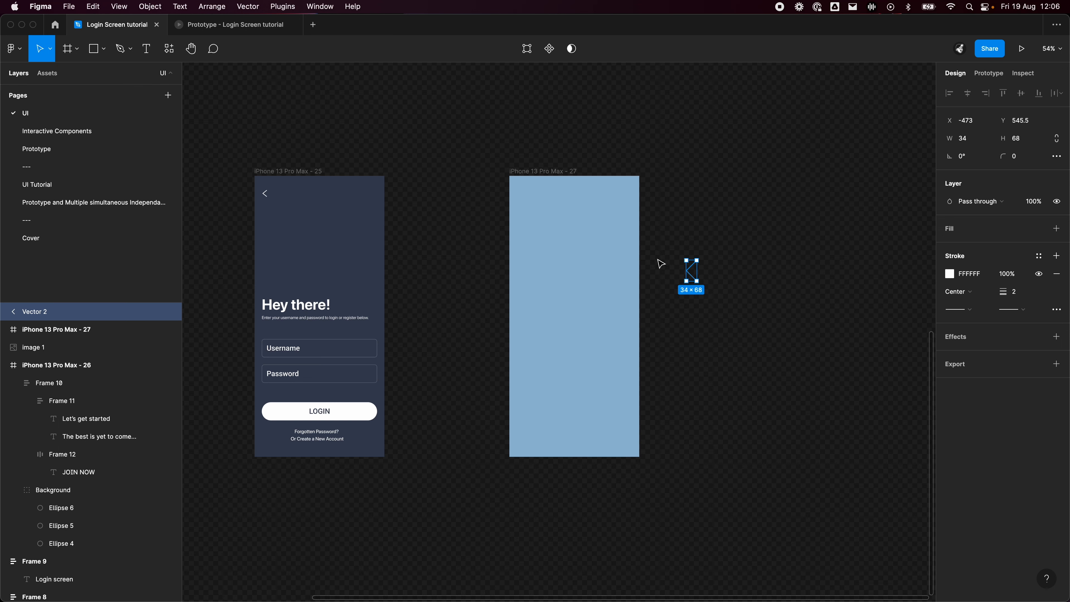
{"action": "scroll", "coordinate": [661, 263], "scroll_direction": "up", "scroll_amount": 3}
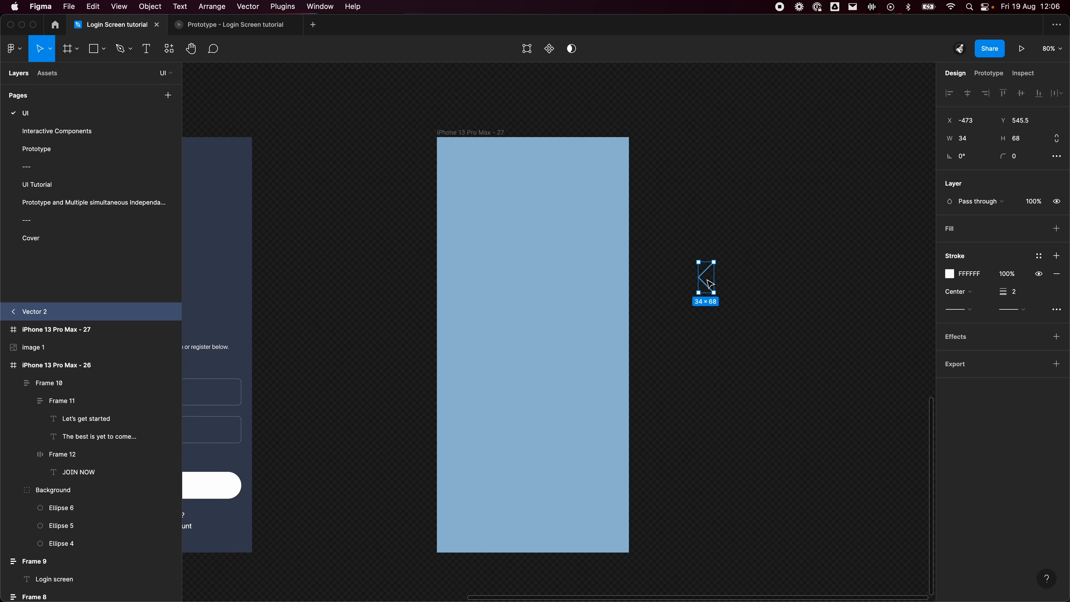
{"action": "left_click_drag", "start_coordinate": [710, 284], "coordinate": [461, 171]}
{"action": "left_click", "coordinate": [413, 207]}
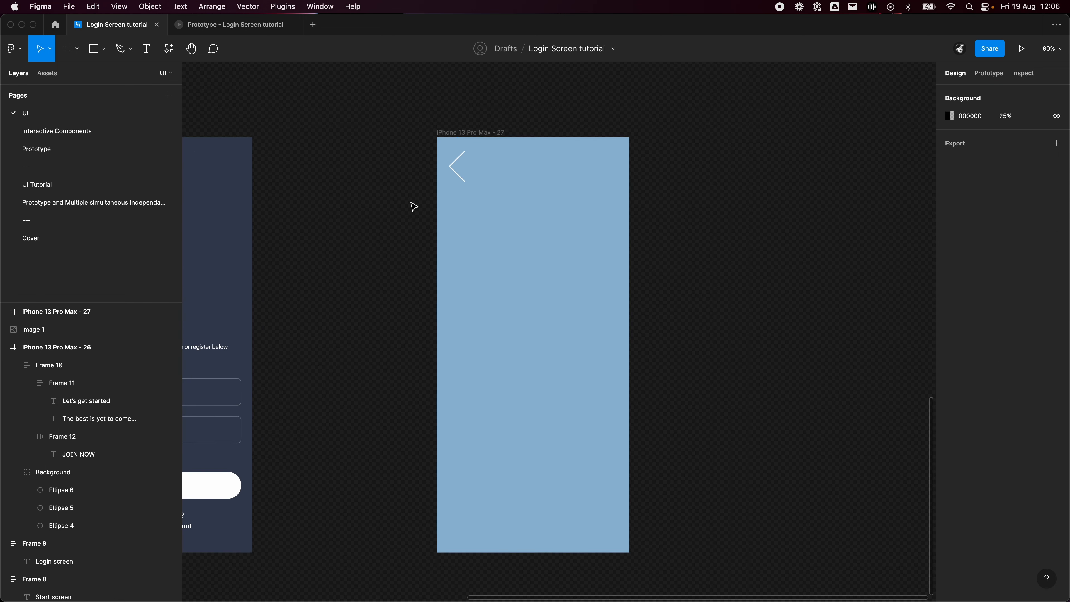
Resize the chevron to 13 × 21 to match the back arrow on the navy login screen.
{"action": "left_click_drag", "start_coordinate": [382, 209], "coordinate": [594, 263]}
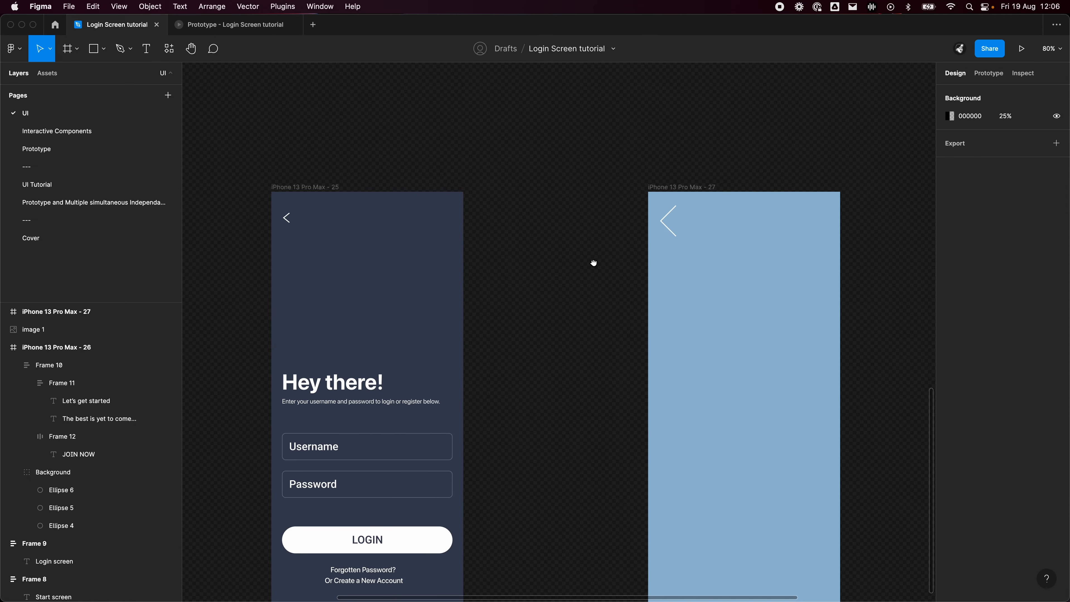
{"action": "left_click", "coordinate": [288, 220]}
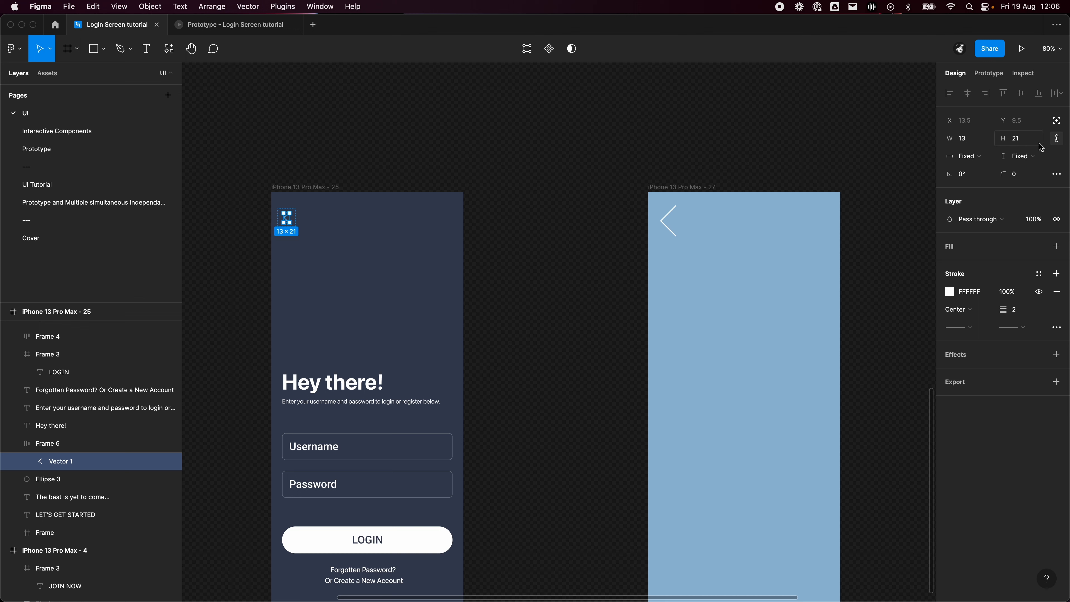
{"action": "left_click", "coordinate": [669, 219]}
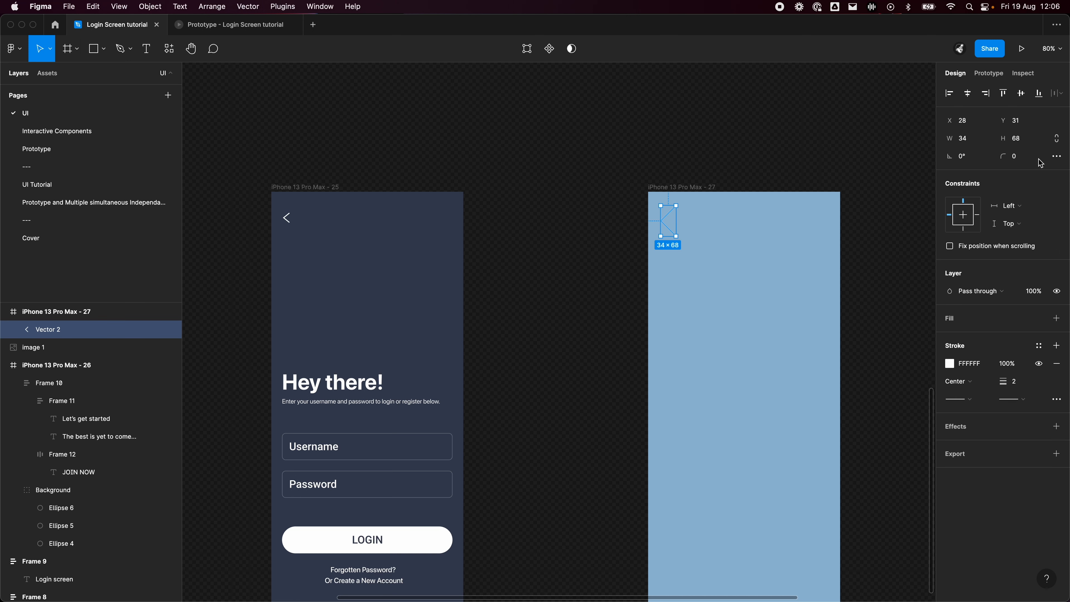
{"action": "left_click", "coordinate": [970, 139]}
{"action": "type", "text": "13"}
{"action": "key", "text": "Tab"}
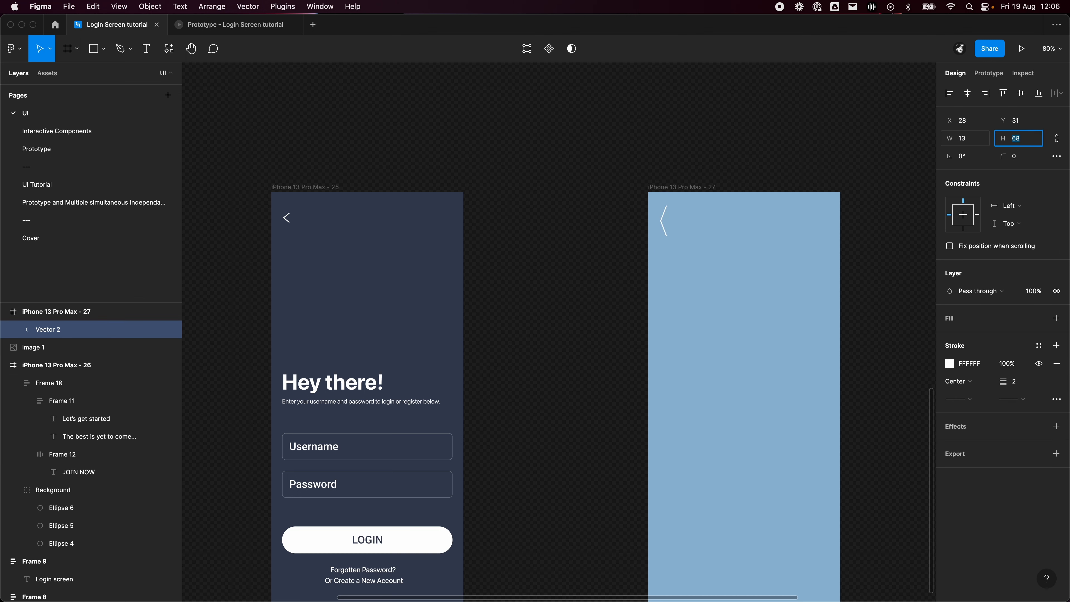
{"action": "key", "text": "Return"}
{"action": "left_click", "coordinate": [549, 168]}
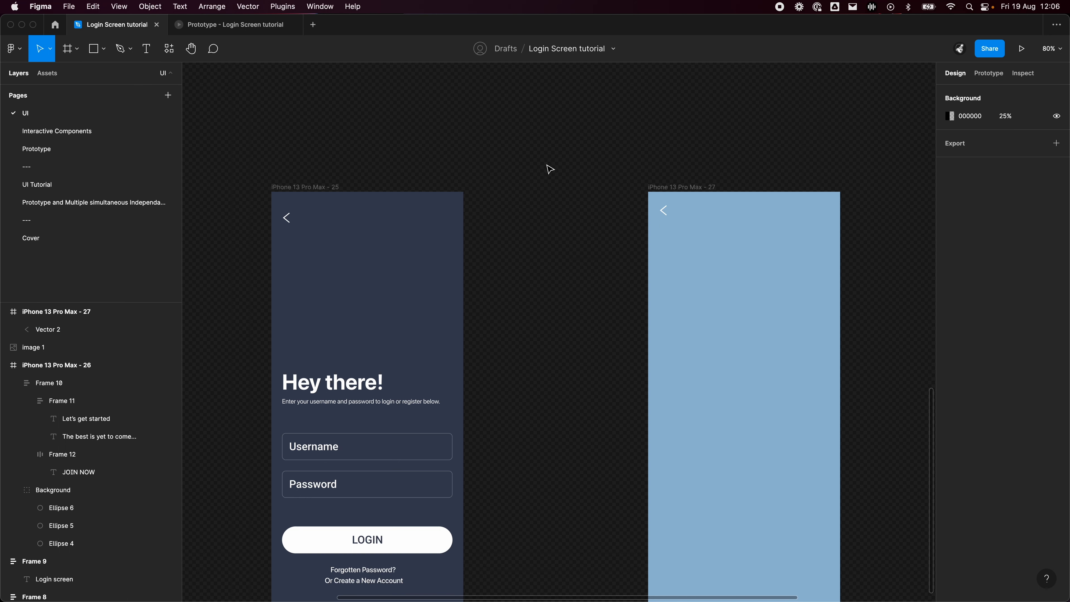
Wrap the chevron on the blue frame in an auto layout frame.
{"action": "scroll", "coordinate": [526, 223], "scroll_direction": "right", "scroll_amount": 3}
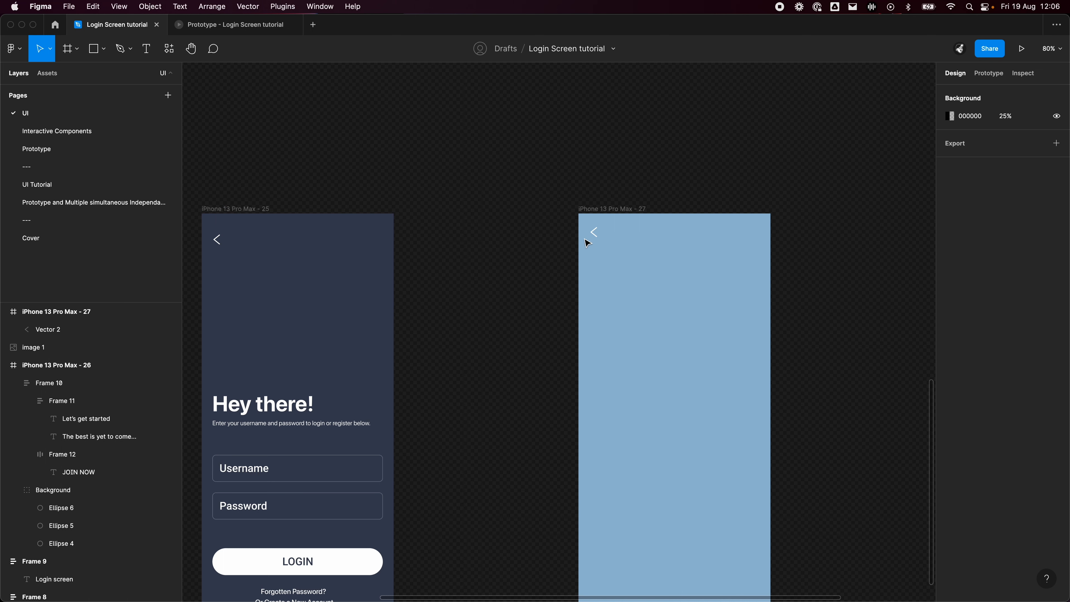
{"action": "left_click", "coordinate": [595, 233]}
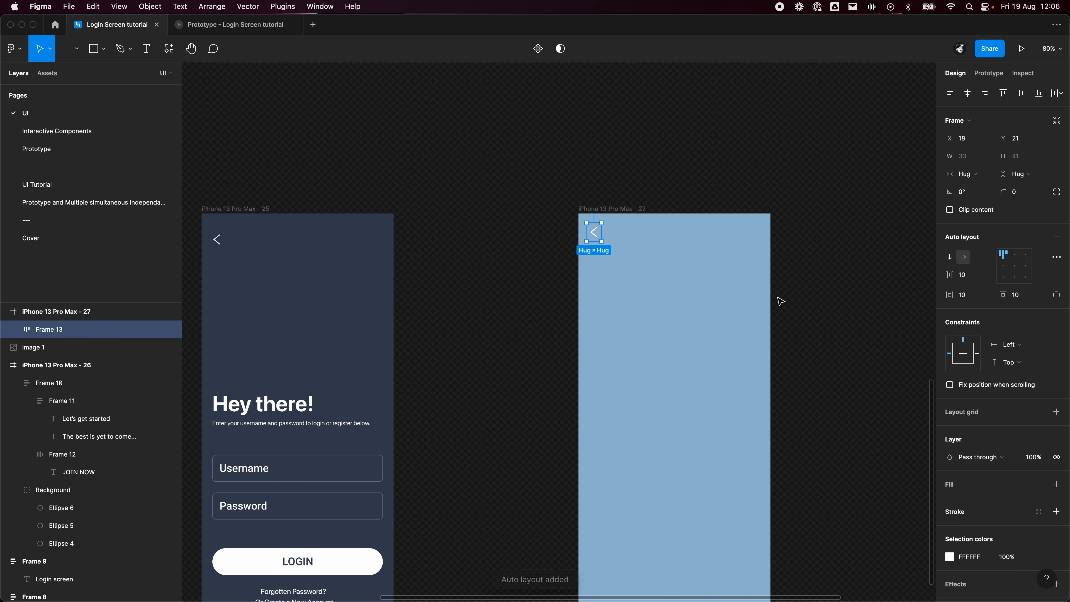
{"action": "key", "text": "shift+a"}
Set the chevron's auto layout frame to fixed width and height of 40 × 40, matching the navy screen's back arrow frame.
{"action": "left_click", "coordinate": [217, 240]}
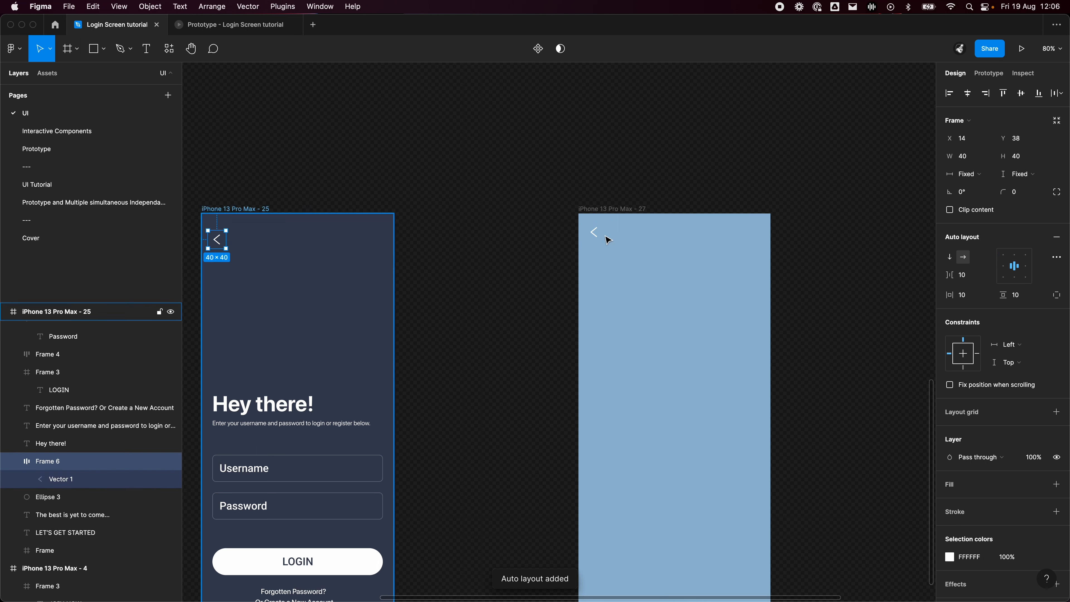
{"action": "left_click", "coordinate": [776, 163]}
{"action": "left_click", "coordinate": [592, 232]}
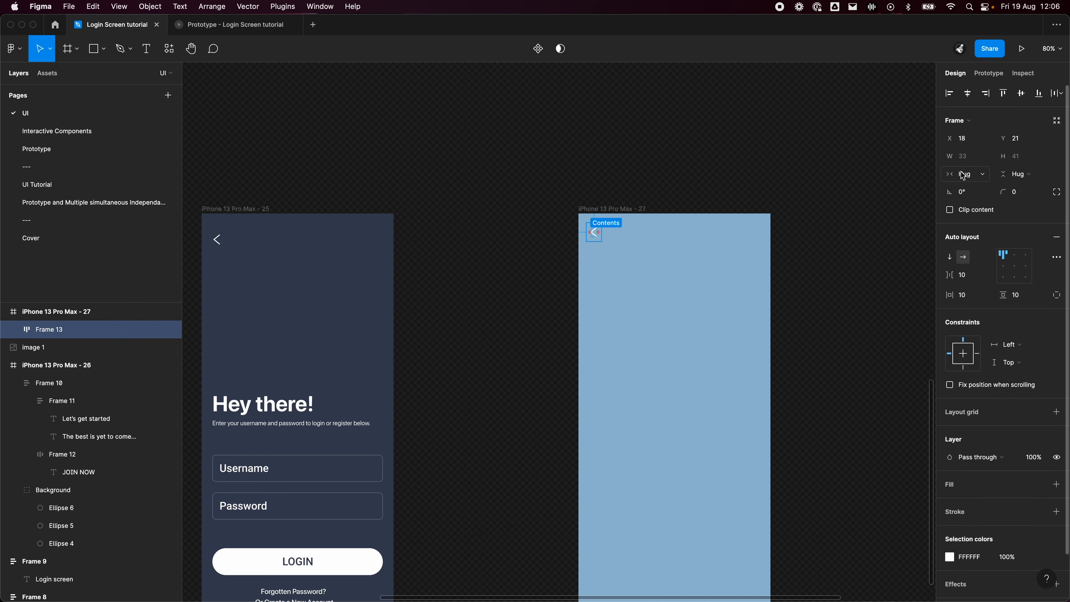
{"action": "left_click", "coordinate": [1027, 182]}
{"action": "left_click", "coordinate": [1028, 174]}
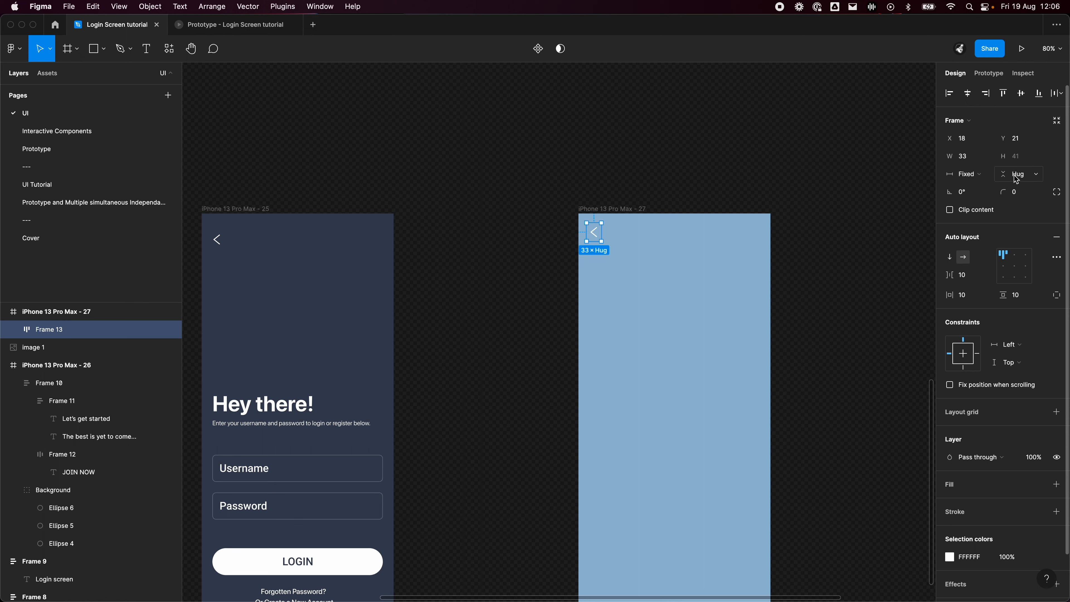
{"action": "left_click", "coordinate": [1028, 174]}
{"action": "left_click", "coordinate": [1026, 168]}
{"action": "left_click", "coordinate": [969, 162]}
{"action": "type", "text": "40"}
{"action": "key", "text": "Tab"}
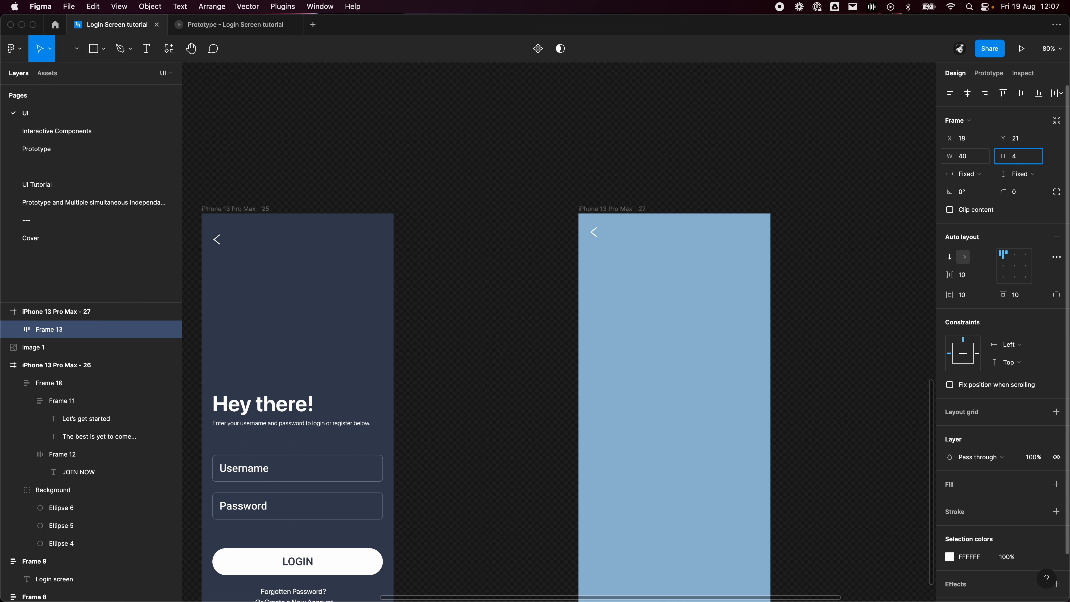
{"action": "type", "text": "40"}
{"action": "key", "text": "Return"}
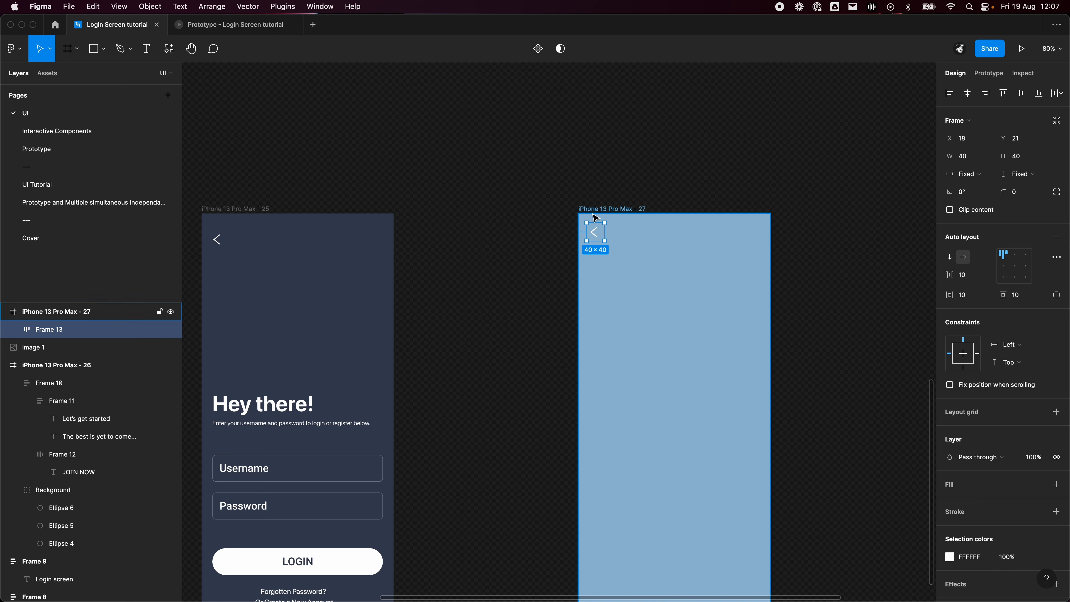
Centre the chevron within its auto layout frame and move that frame to X 14, Y 21.
{"action": "scroll", "coordinate": [625, 229], "scroll_direction": "up", "scroll_amount": 5}
{"action": "scroll", "coordinate": [617, 266], "scroll_direction": "up", "scroll_amount": 3}
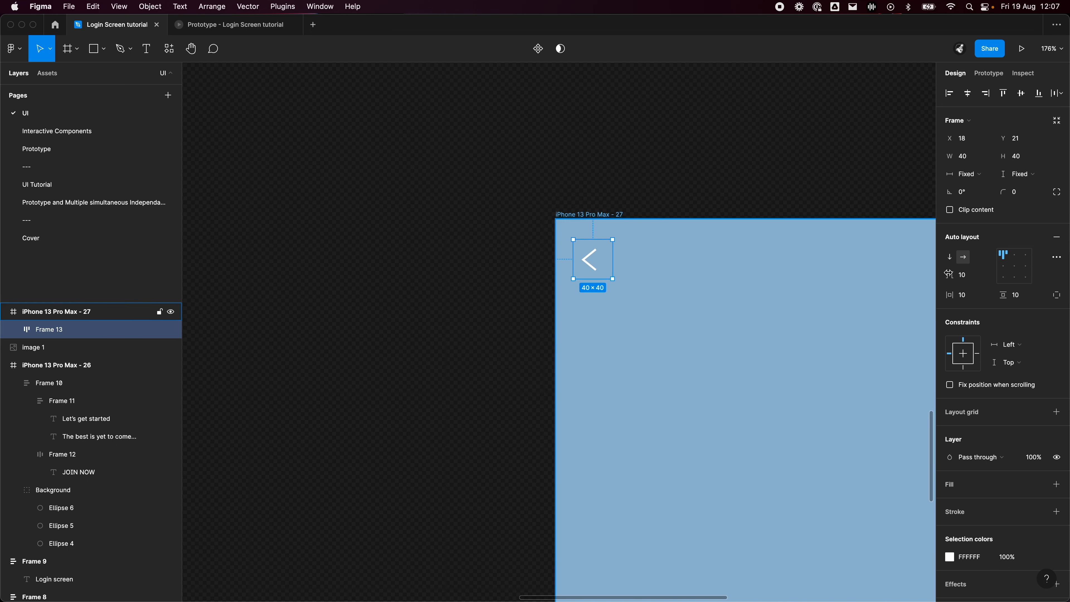
{"action": "left_click", "coordinate": [1018, 270]}
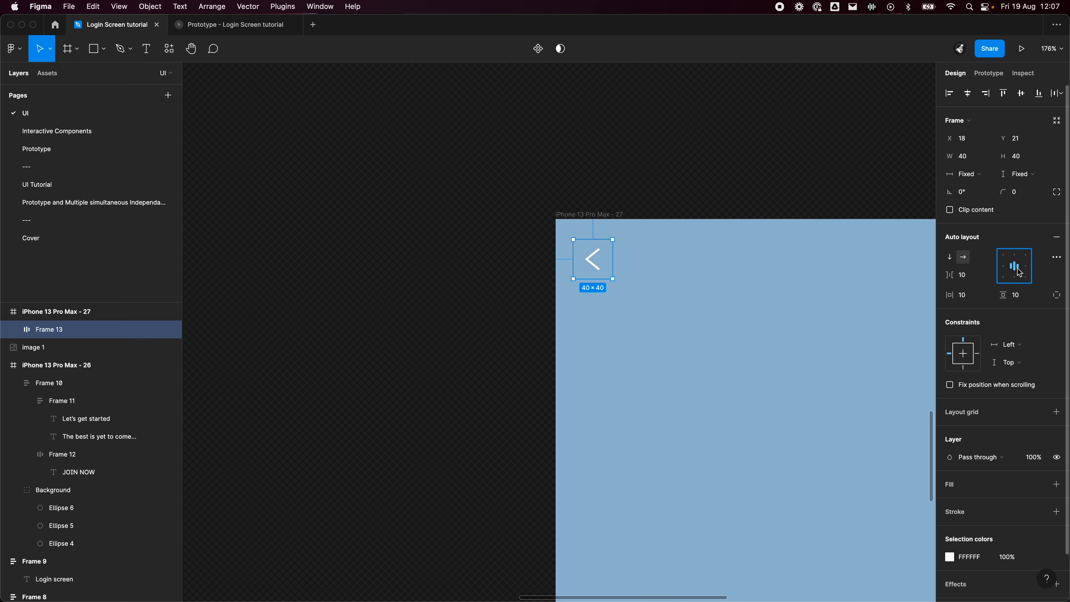
{"action": "left_click", "coordinate": [614, 234]}
{"action": "left_click_drag", "start_coordinate": [596, 261], "coordinate": [591, 262]}
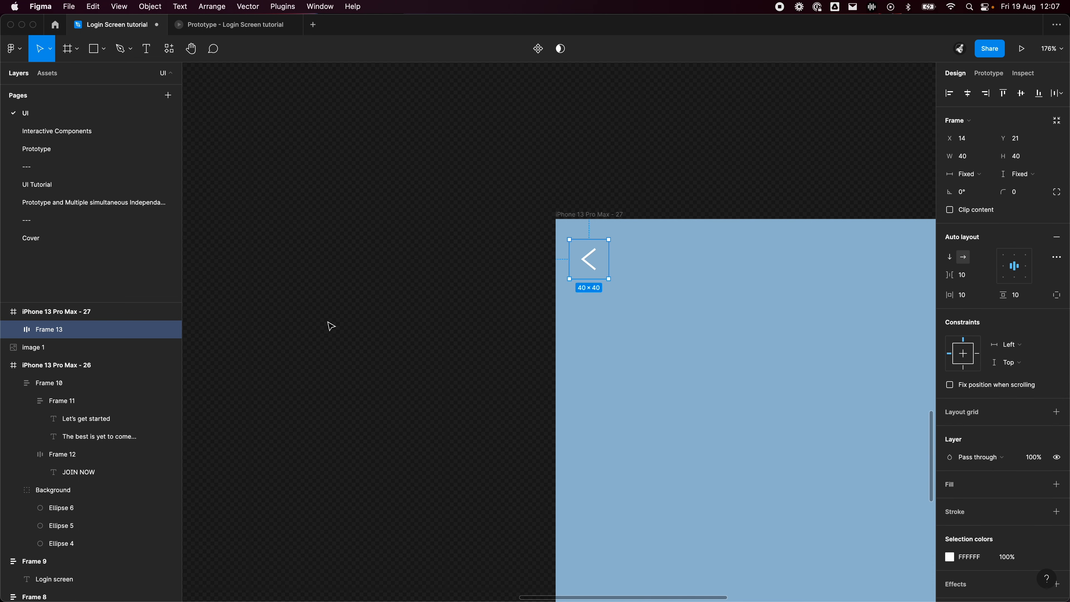
Rename the chevron's auto layout frame as Back Button.
{"action": "double_click", "coordinate": [42, 328]}
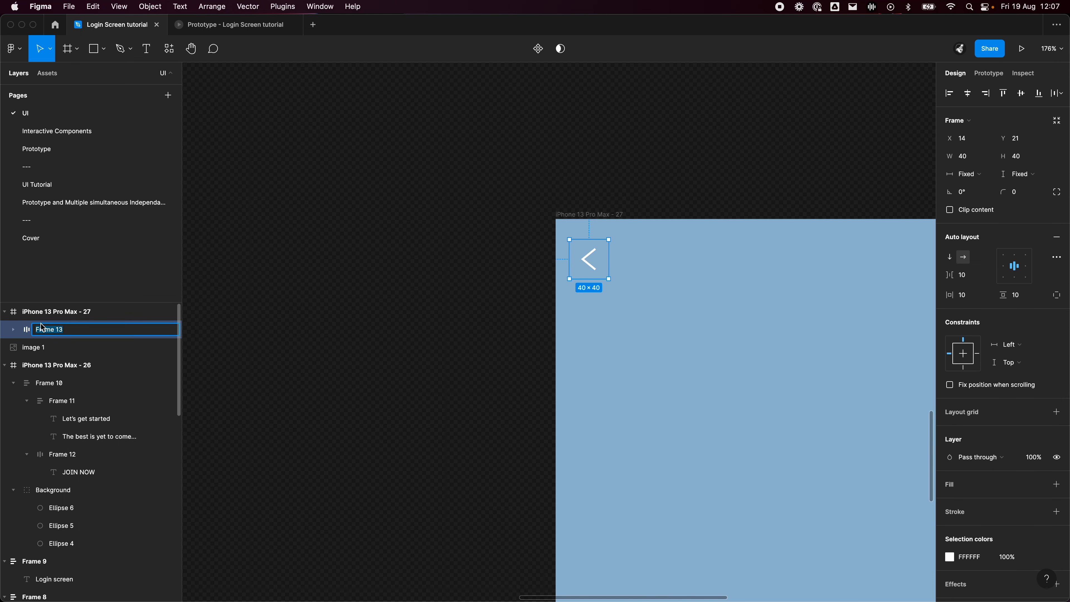
{"action": "type", "text": "Back Button"}
{"action": "key", "text": "Return"}
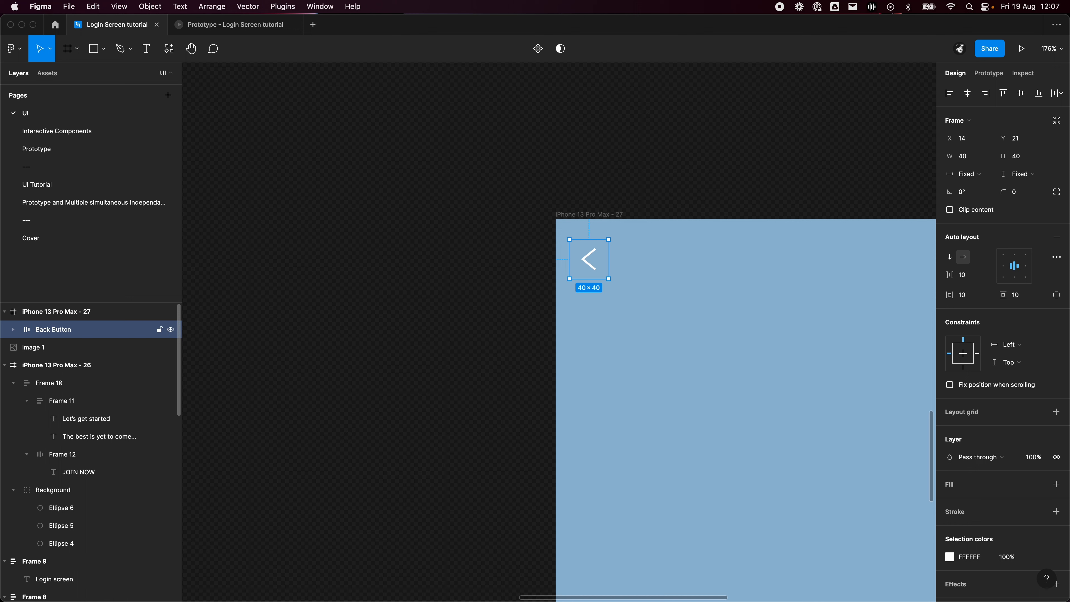
Rename the vector inside Back Button as Icon and collapse the Back Button layer.
{"action": "left_click", "coordinate": [11, 330]}
{"action": "left_click", "coordinate": [60, 347]}
{"action": "key", "text": "Return"}
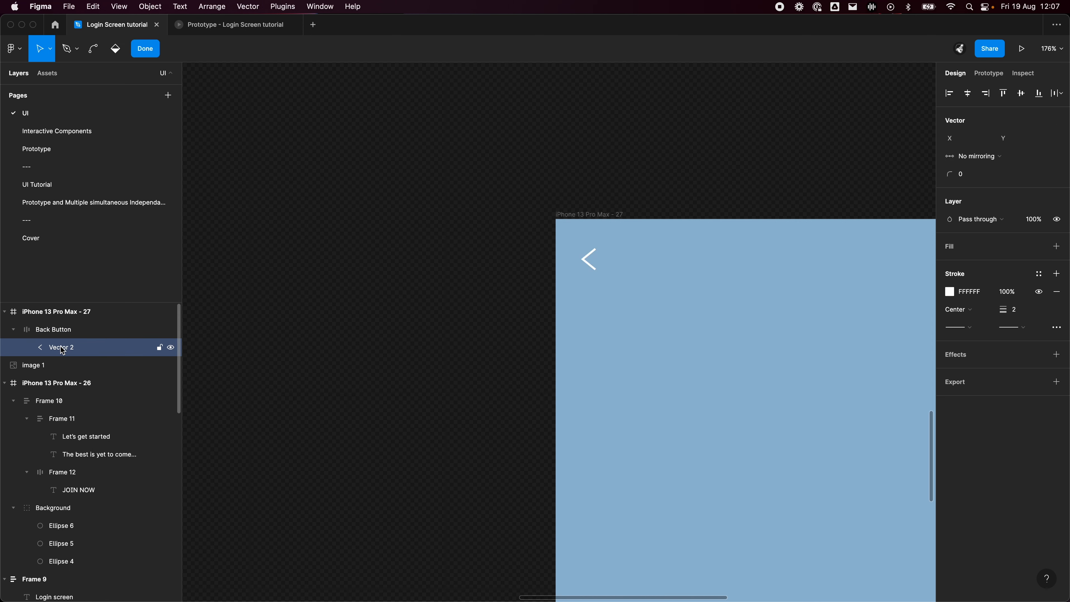
{"action": "key", "text": "Escape"}
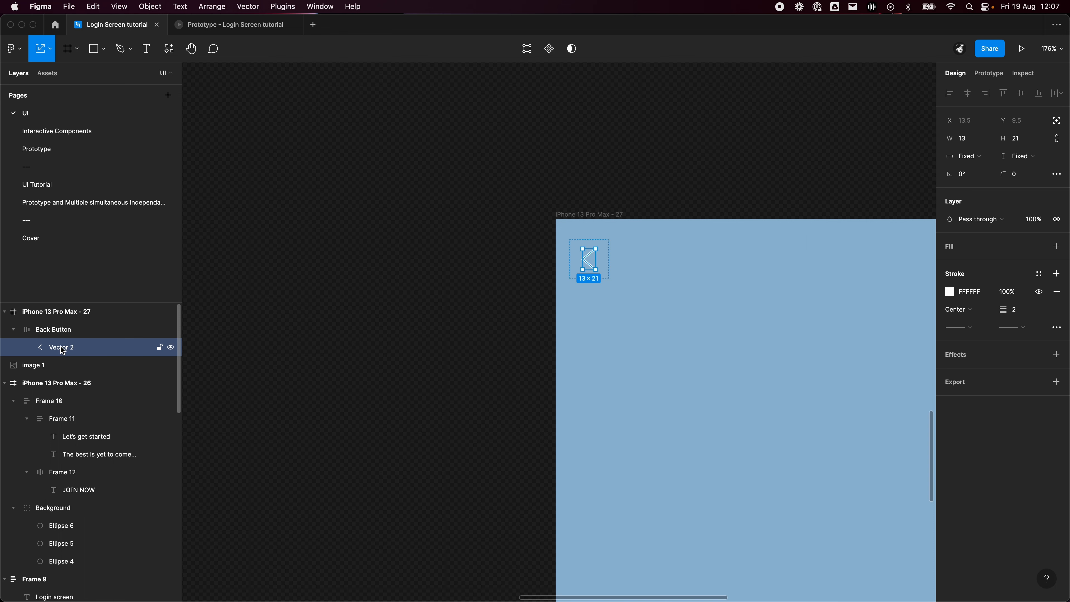
{"action": "double_click", "coordinate": [63, 350]}
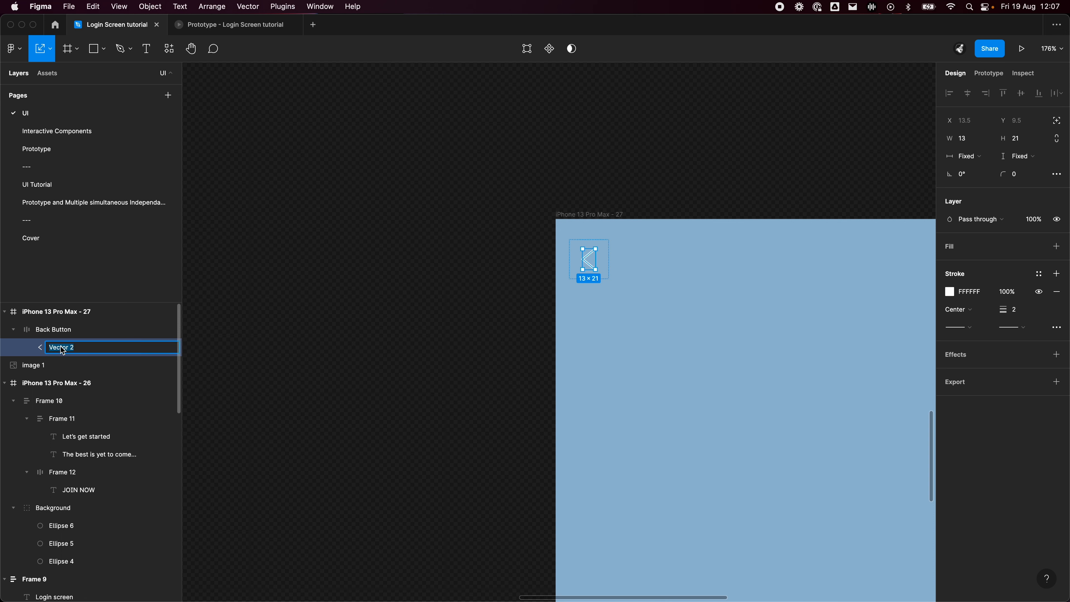
{"action": "type", "text": "Icon"}
{"action": "key", "text": "Return"}
{"action": "left_click", "coordinate": [358, 255]}
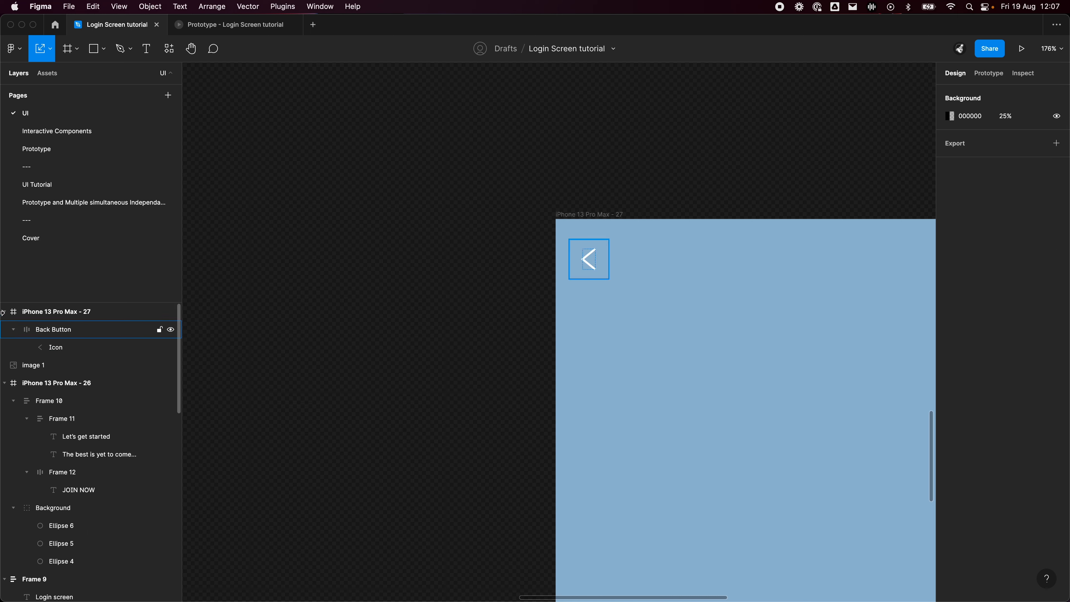
{"action": "left_click", "coordinate": [14, 330]}
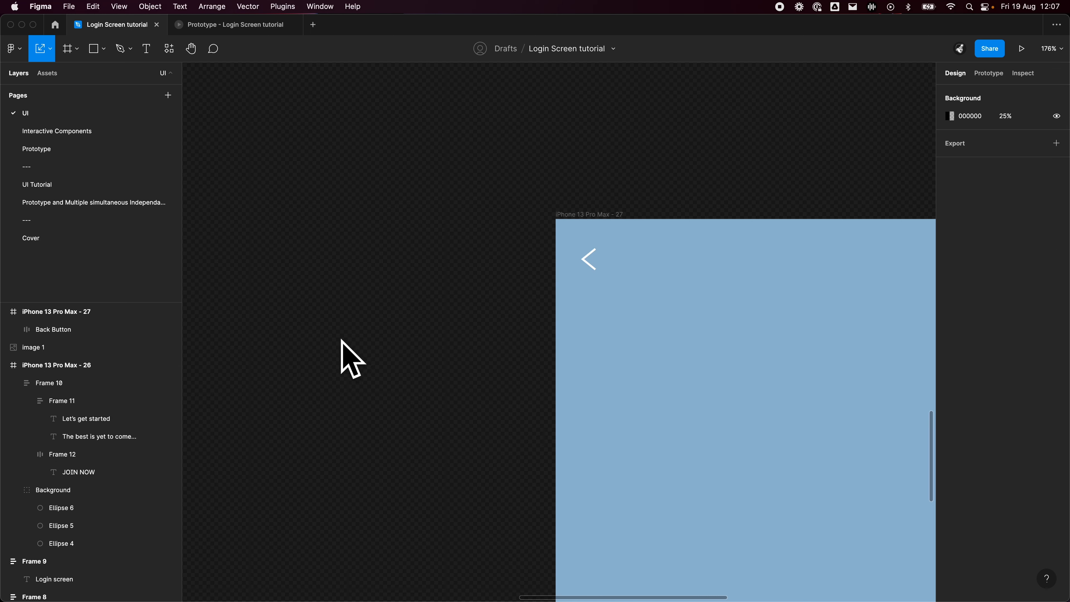
Measure the Back Button's distances to the edges of the light-blue login frame.
{"action": "scroll", "coordinate": [353, 358], "scroll_direction": "down", "scroll_amount": 10}
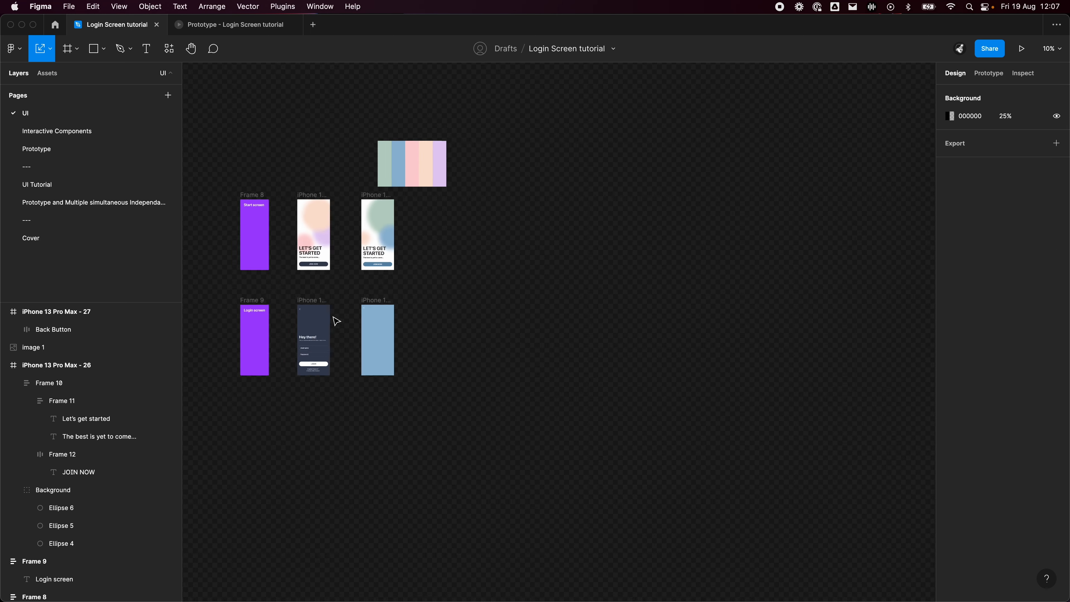
{"action": "scroll", "coordinate": [335, 317], "scroll_direction": "up", "scroll_amount": 5}
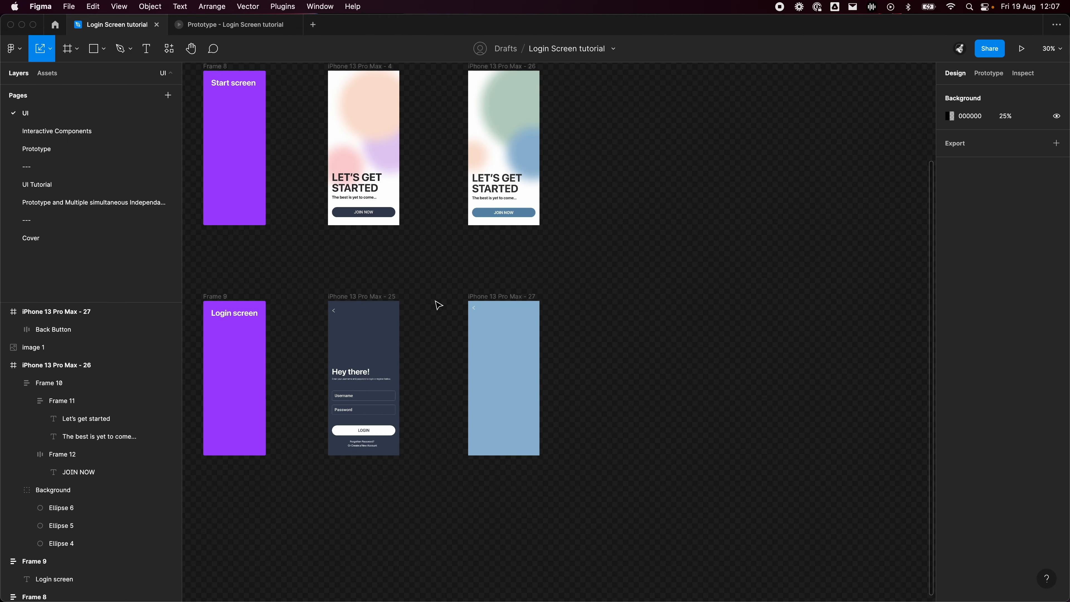
{"action": "scroll", "coordinate": [437, 305], "scroll_direction": "up", "scroll_amount": 3}
{"action": "scroll", "coordinate": [504, 318], "scroll_direction": "up", "scroll_amount": 2}
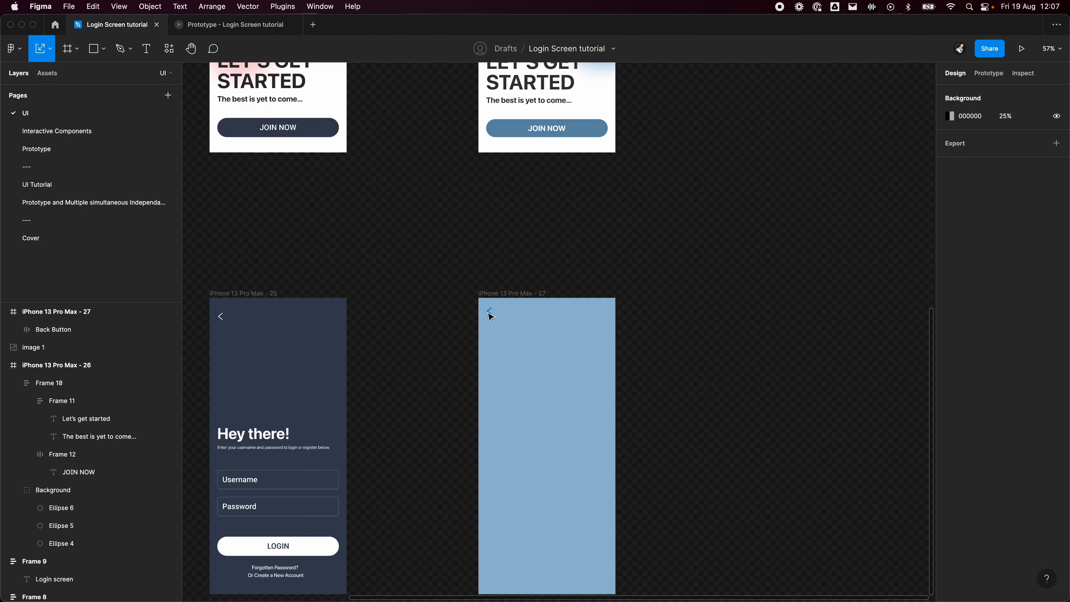
{"action": "left_click", "coordinate": [491, 315]}
{"action": "key", "text": "alt"}
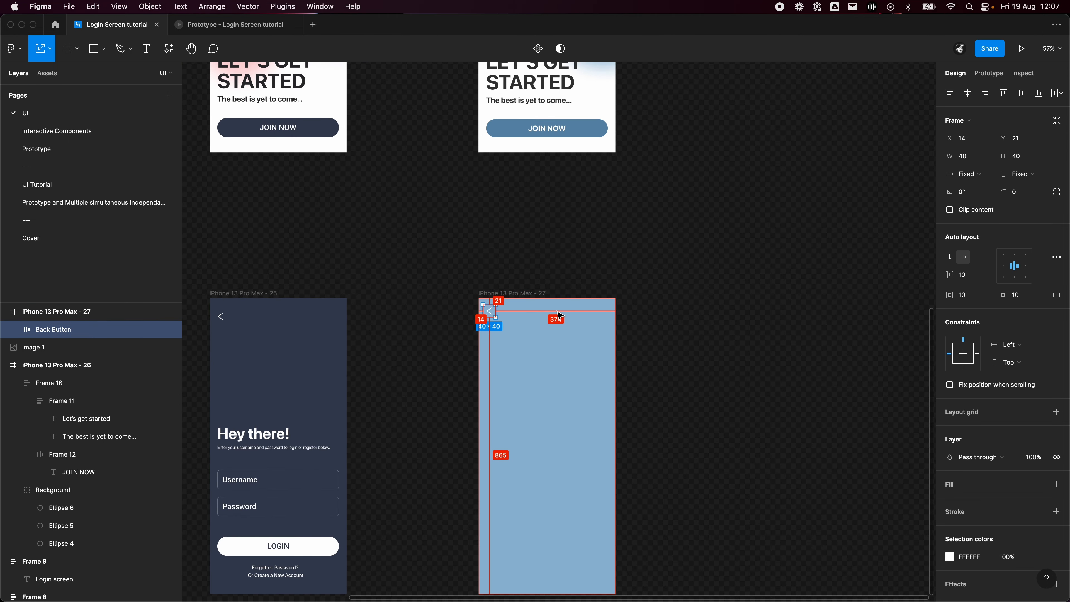
{"action": "left_click_drag", "start_coordinate": [453, 337], "coordinate": [515, 324]}
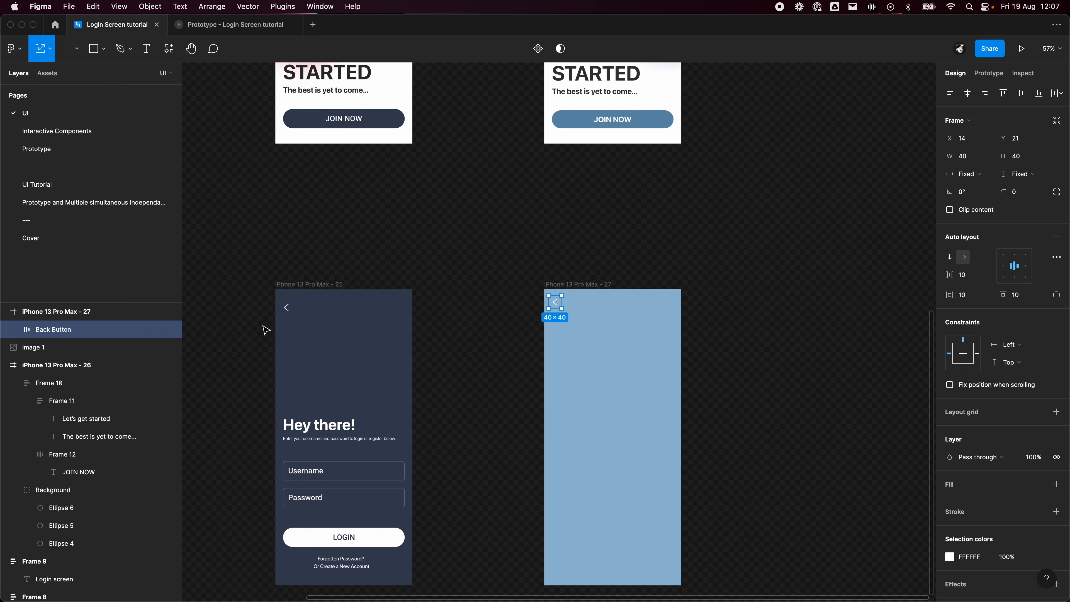
Move the navy screen's back arrow frame to X 24, Y 24, matching the left margin of the "Hey there!" heading.
{"action": "left_click", "coordinate": [286, 307]}
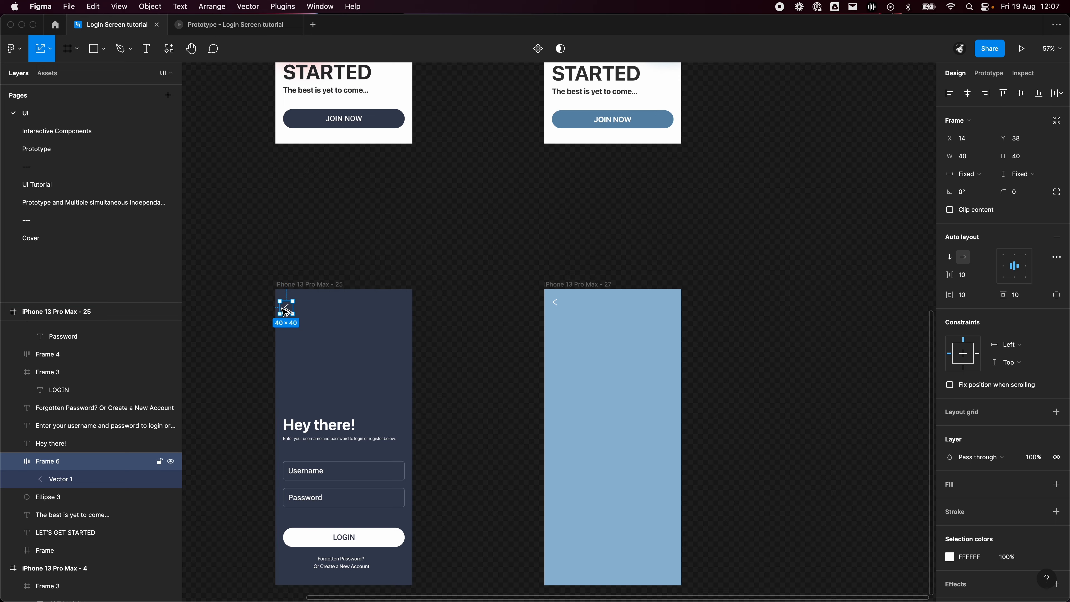
{"action": "scroll", "coordinate": [286, 331], "scroll_direction": "up", "scroll_amount": 2}
{"action": "scroll", "coordinate": [345, 361], "scroll_direction": "up", "scroll_amount": 4}
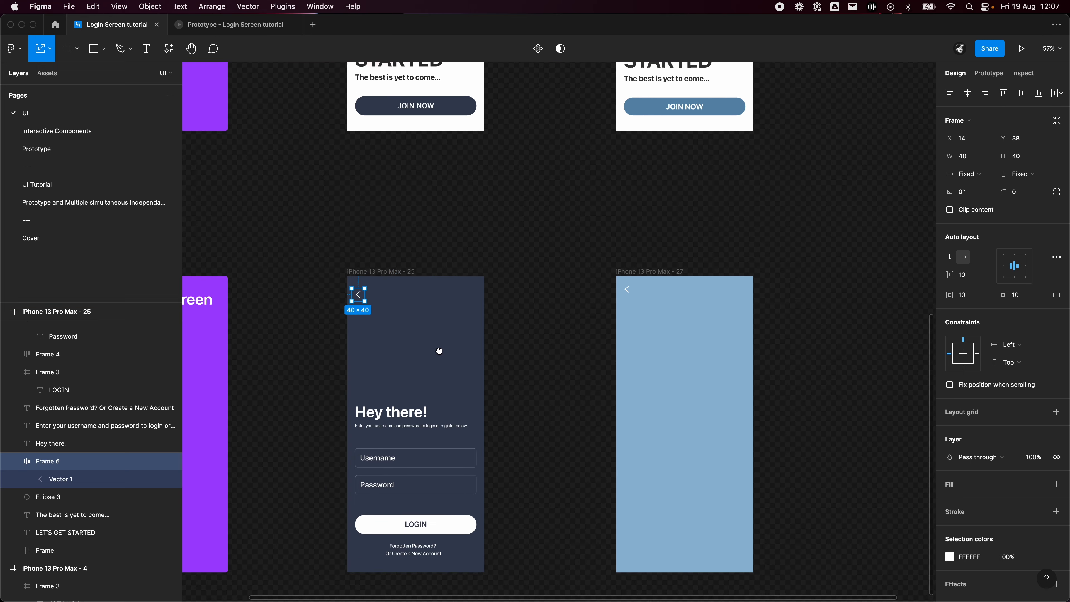
{"action": "left_click", "coordinate": [388, 434]}
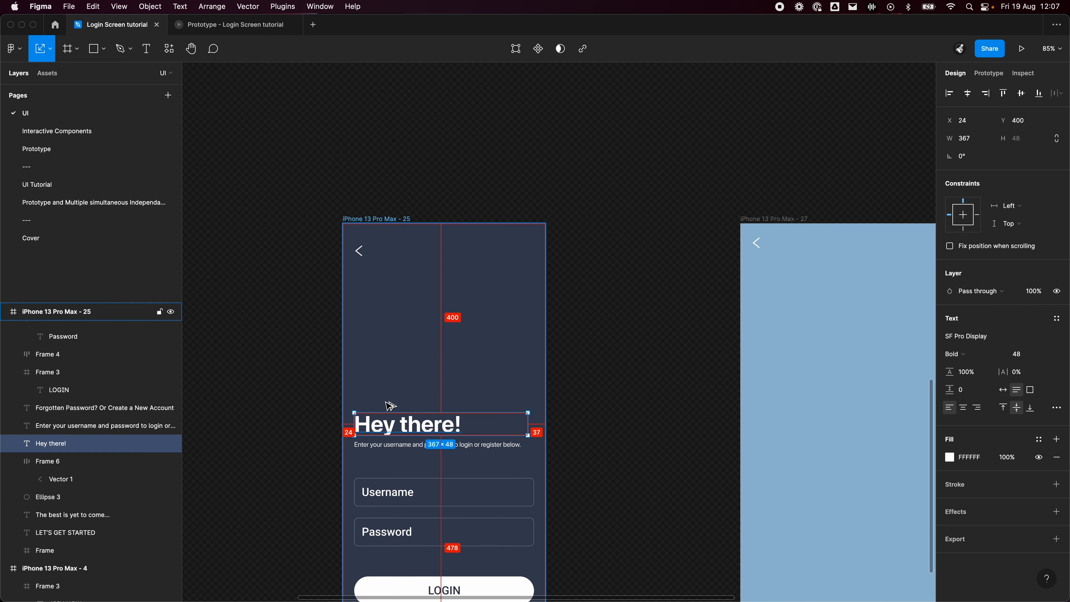
{"action": "scroll", "coordinate": [379, 379], "scroll_direction": "up", "scroll_amount": 10}
{"action": "left_click", "coordinate": [362, 403]}
{"action": "left_click_drag", "start_coordinate": [362, 404], "coordinate": [365, 405]}
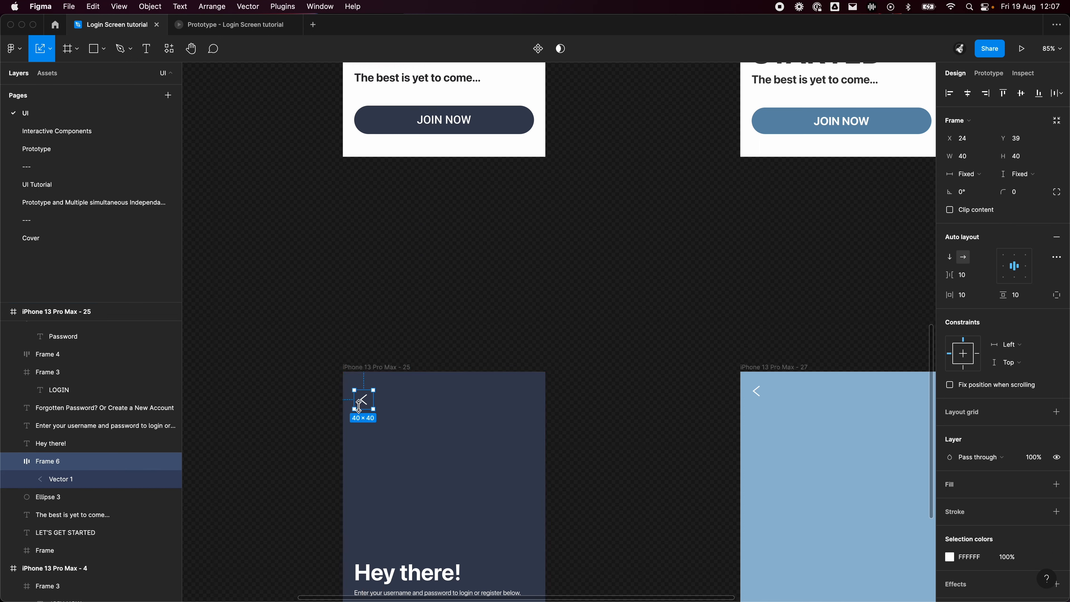
{"action": "left_click_drag", "start_coordinate": [365, 402], "coordinate": [365, 399]}
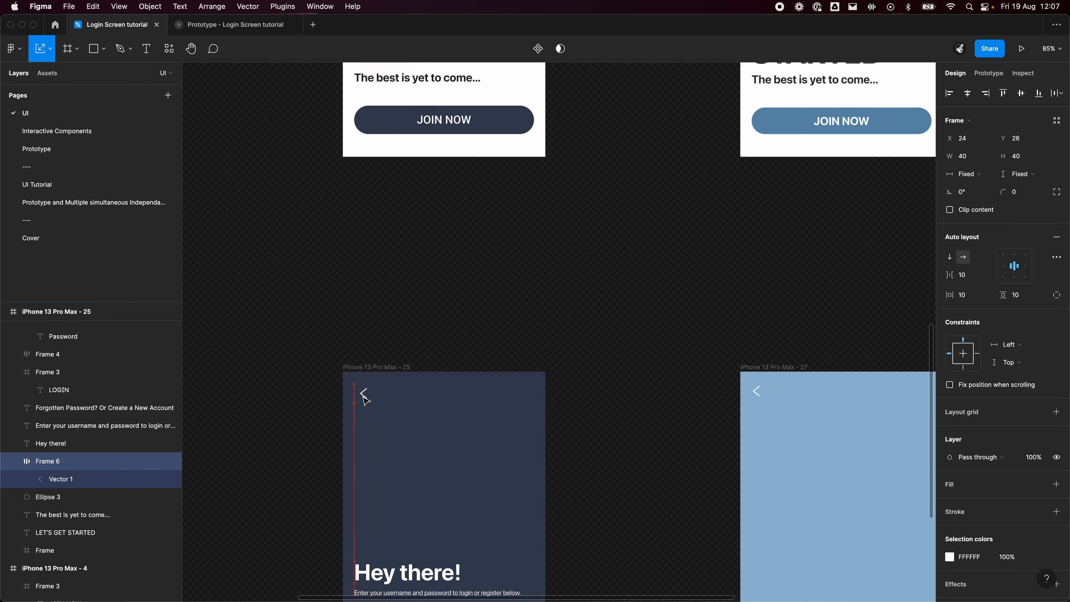
{"action": "key", "text": "alt"}
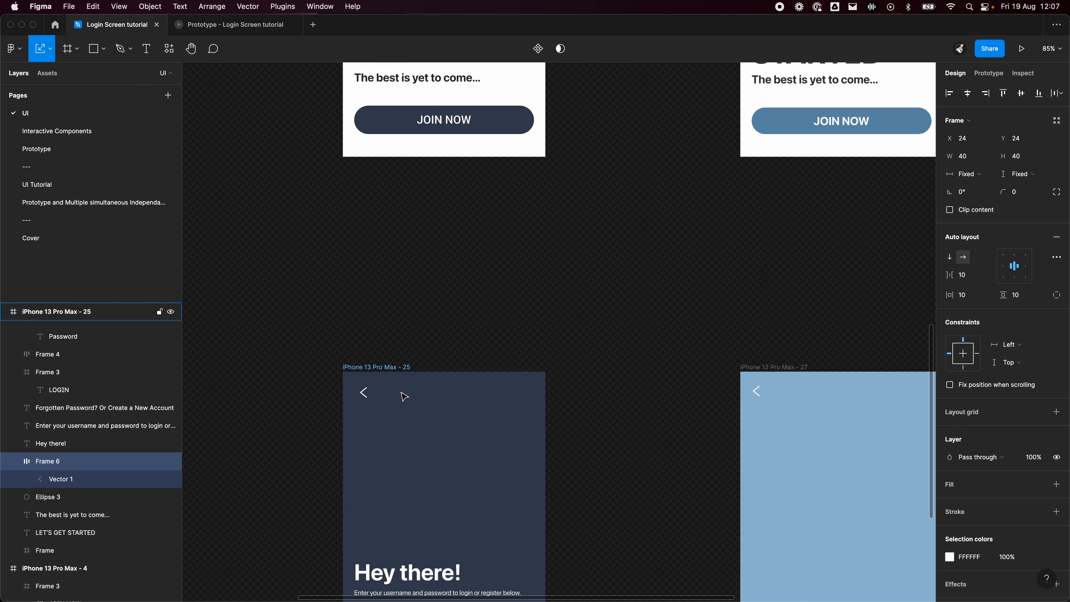
Move the light-blue screen's Back Button horizontally to X 24.
{"action": "left_click", "coordinate": [592, 325]}
{"action": "left_click_drag", "start_coordinate": [592, 325], "coordinate": [448, 258]}
{"action": "left_click", "coordinate": [609, 325]}
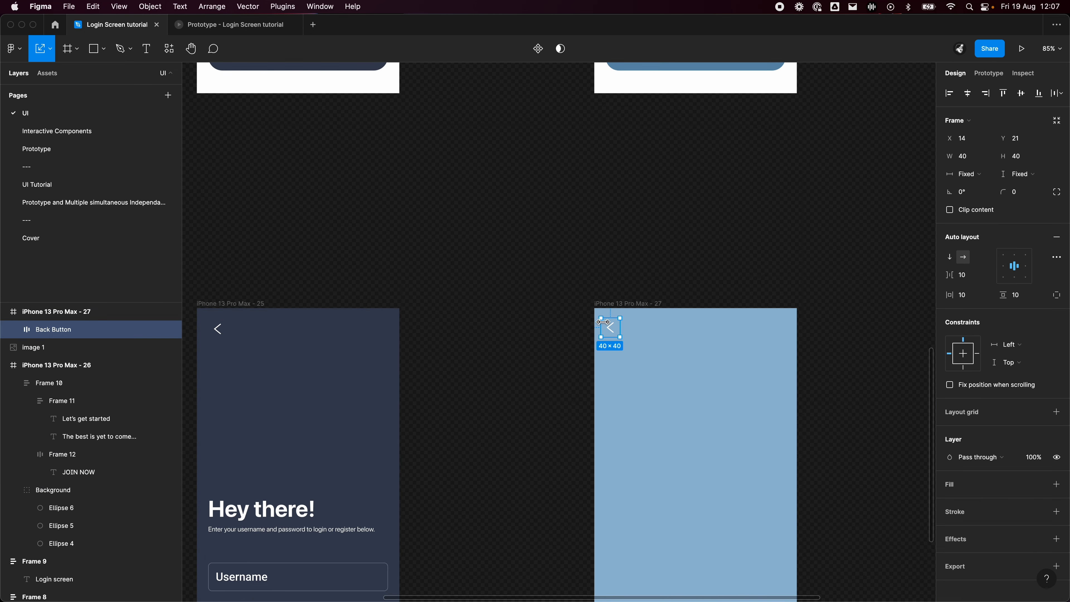
{"action": "key", "text": "shift+Right"}
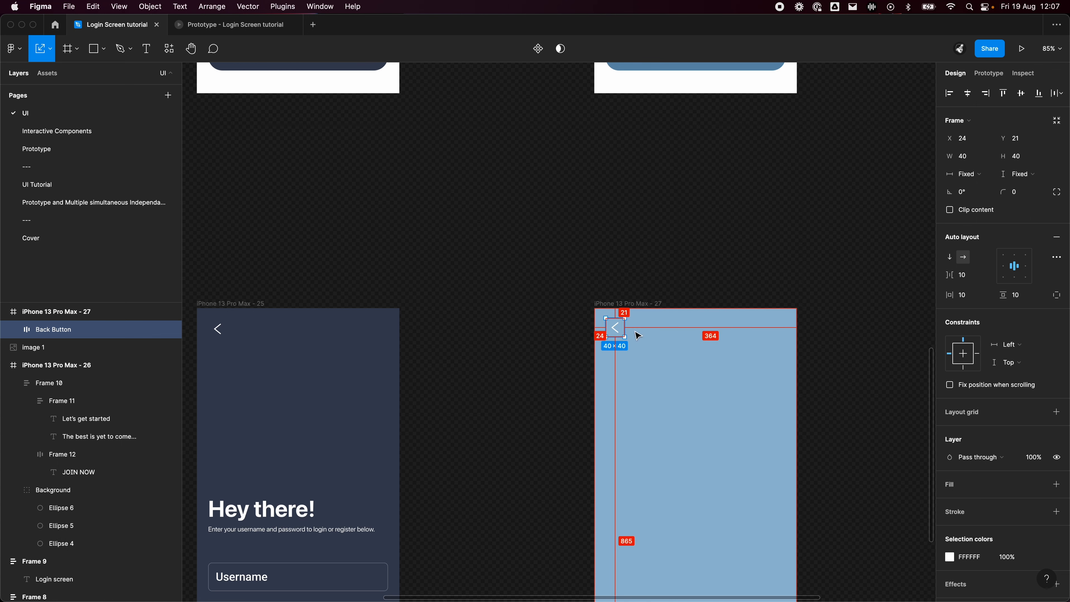
{"action": "left_click", "coordinate": [557, 275]}
{"action": "scroll", "coordinate": [558, 278], "scroll_direction": "down", "scroll_amount": 2}
{"action": "scroll", "coordinate": [558, 278], "scroll_direction": "right", "scroll_amount": 3}
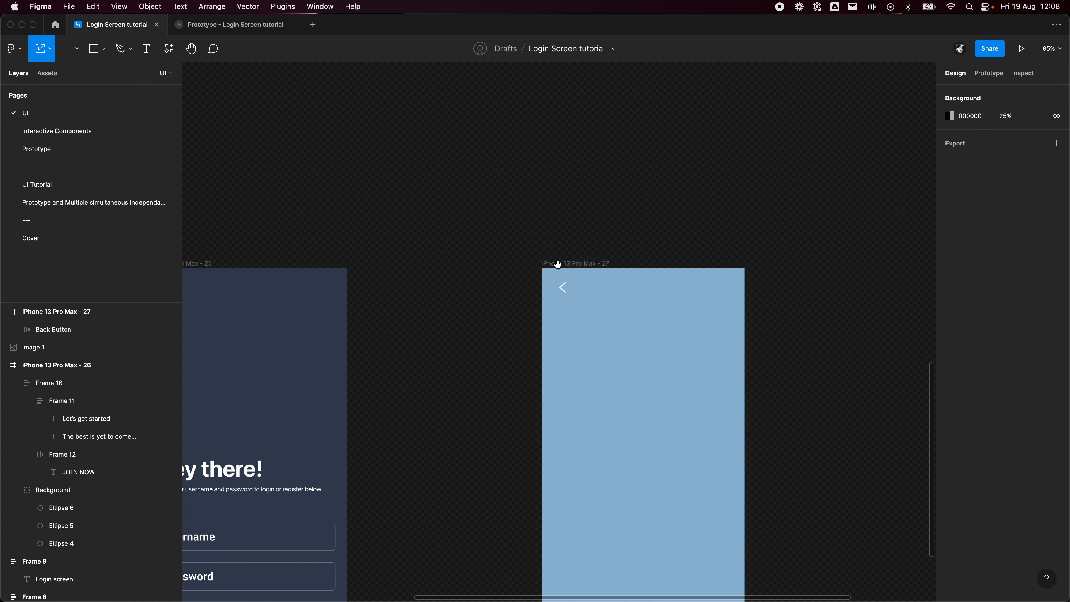
Check the Back Button's margins within the light-blue frame and move it down to Y 23.
{"action": "left_click", "coordinate": [573, 291]}
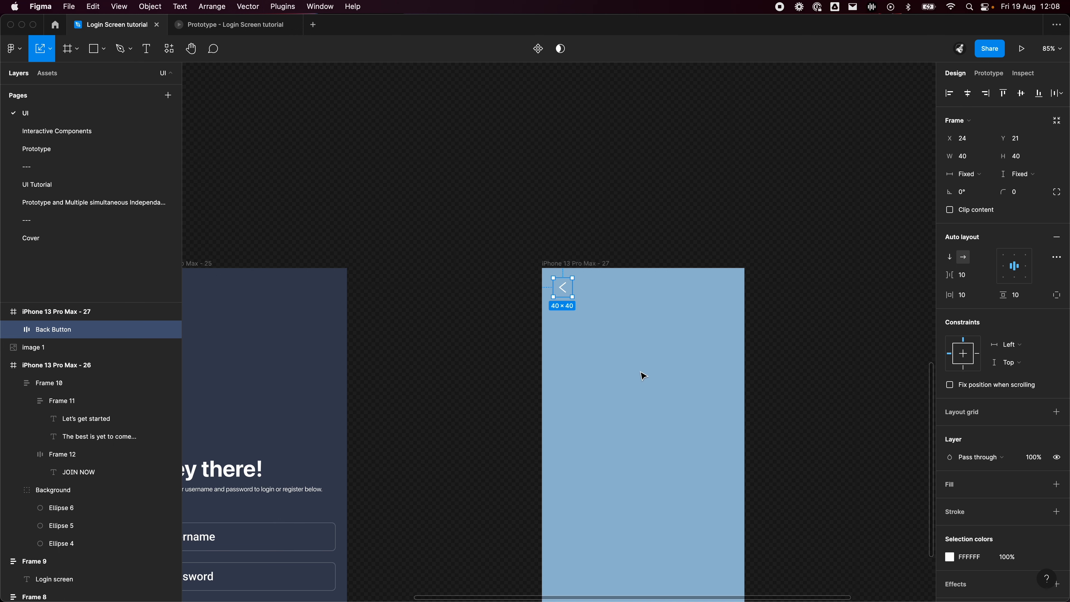
{"action": "key", "text": "alt"}
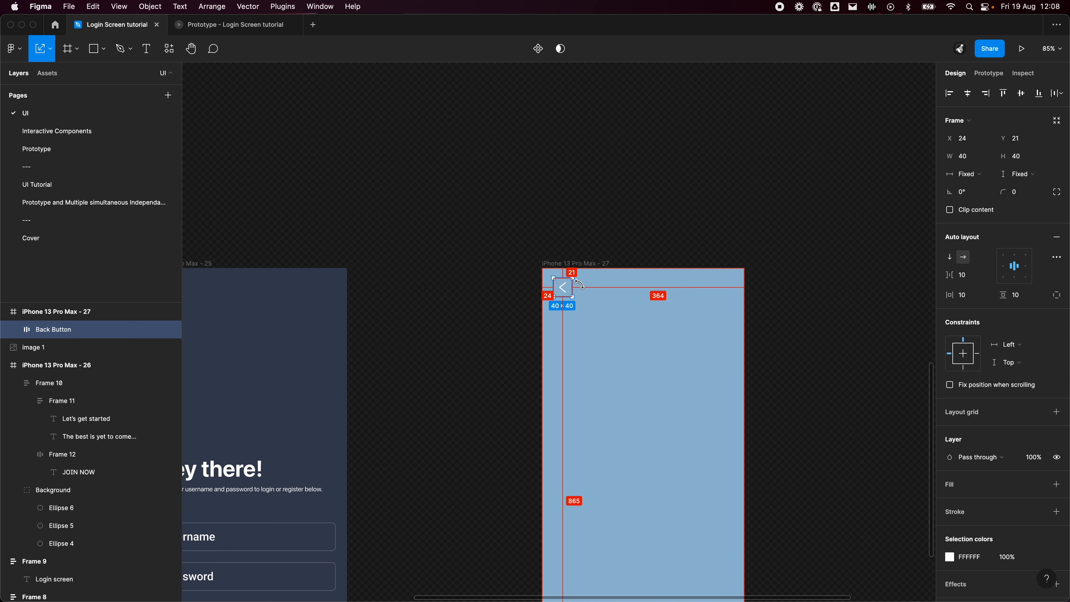
{"action": "scroll", "coordinate": [565, 290], "scroll_direction": "up", "scroll_amount": 1}
{"action": "scroll", "coordinate": [565, 291], "scroll_direction": "up", "scroll_amount": 4}
{"action": "scroll", "coordinate": [565, 290], "scroll_direction": "up", "scroll_amount": 5}
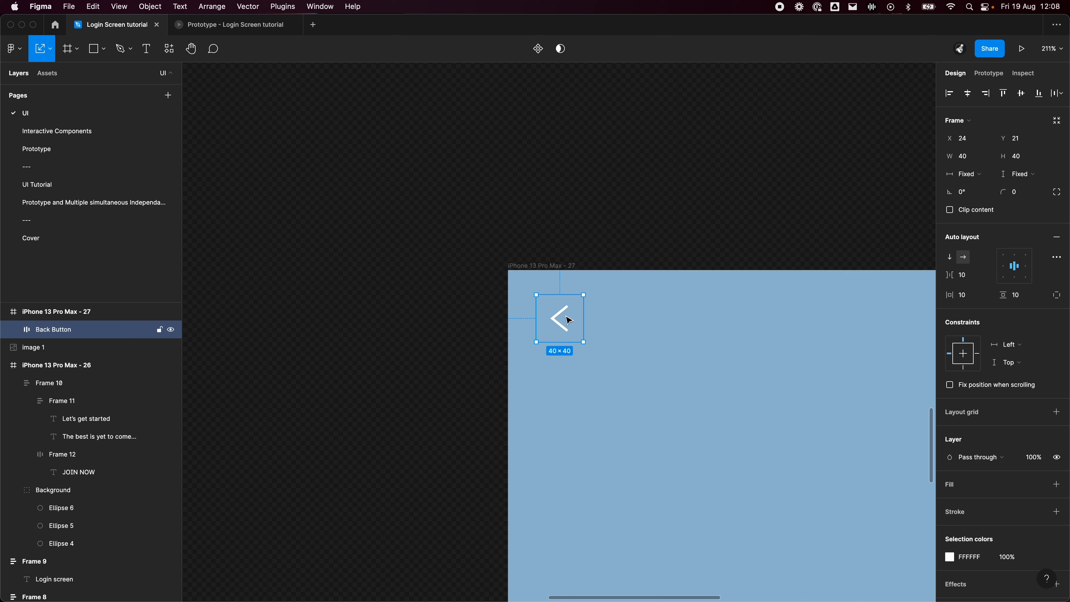
{"action": "left_click_drag", "start_coordinate": [567, 318], "coordinate": [568, 320]}
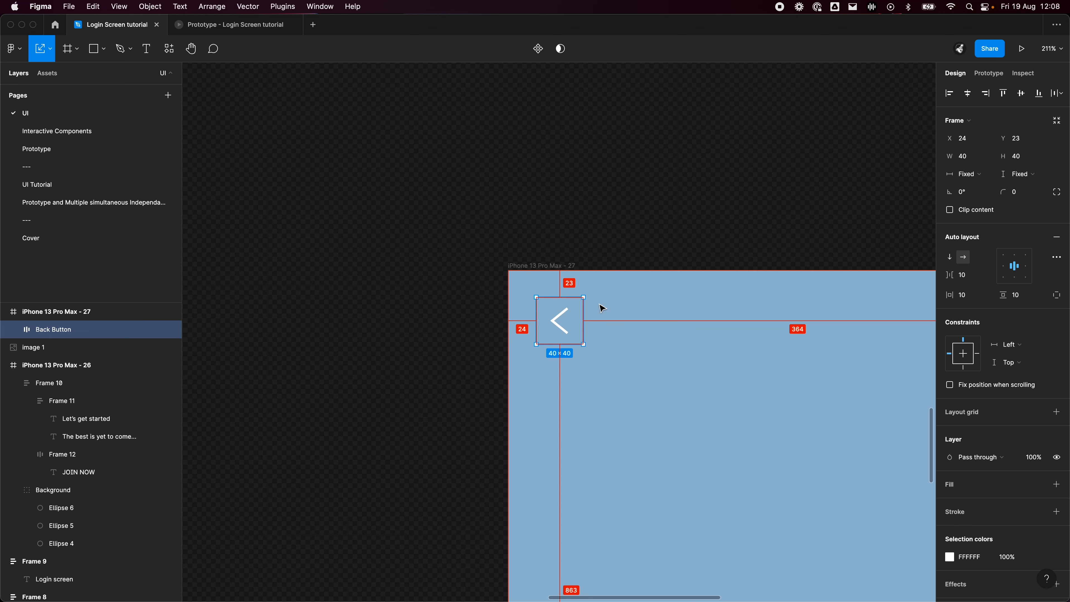
Try 10-pixel vertical nudges on the Back Button and settle it at Y 24, equal to its left margin.
{"action": "key", "text": "shift+Down"}
{"action": "key", "text": "shift+Up"}
{"action": "key", "text": "shift+Down"}
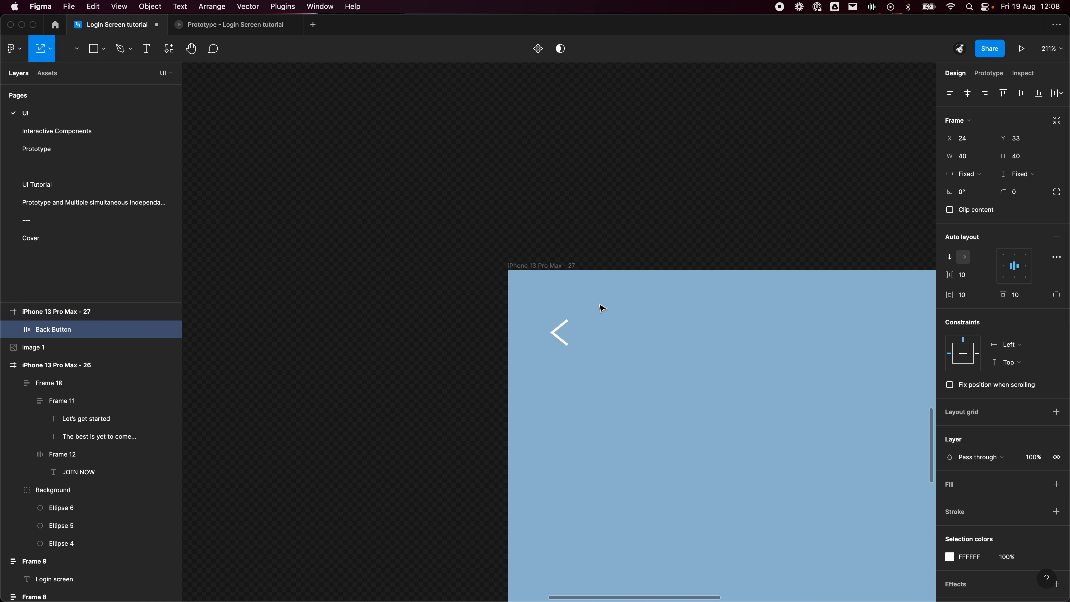
{"action": "key", "text": "shift+Up"}
{"action": "key", "text": "alt"}
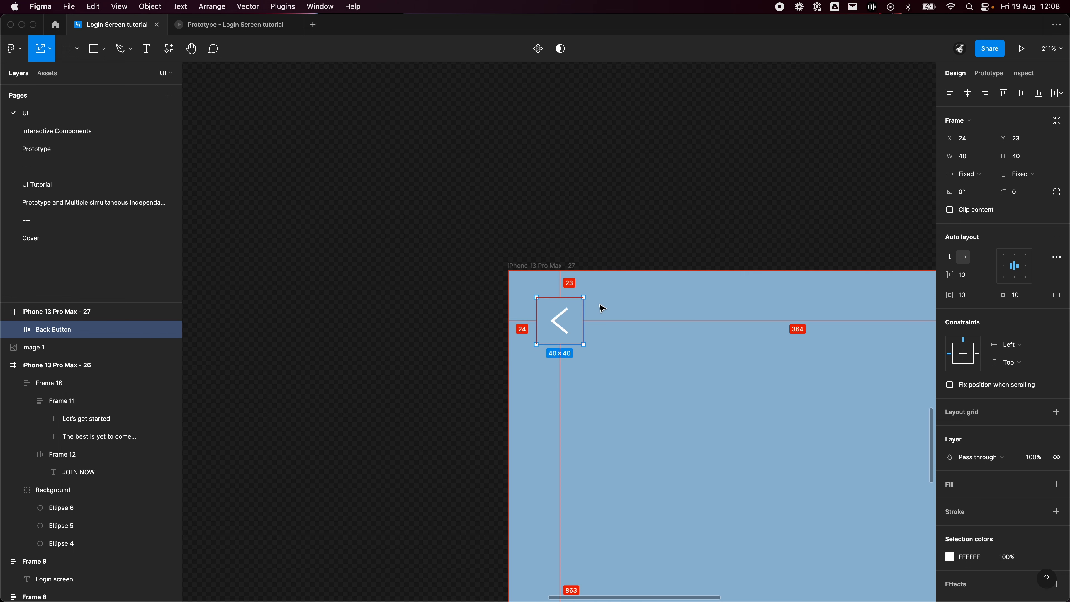
{"action": "key", "text": "shift+Down"}
{"action": "key", "text": "shift+Up"}
{"action": "key", "text": "shift+Down"}
{"action": "key", "text": "shift+Up"}
{"action": "key", "text": "Down"}
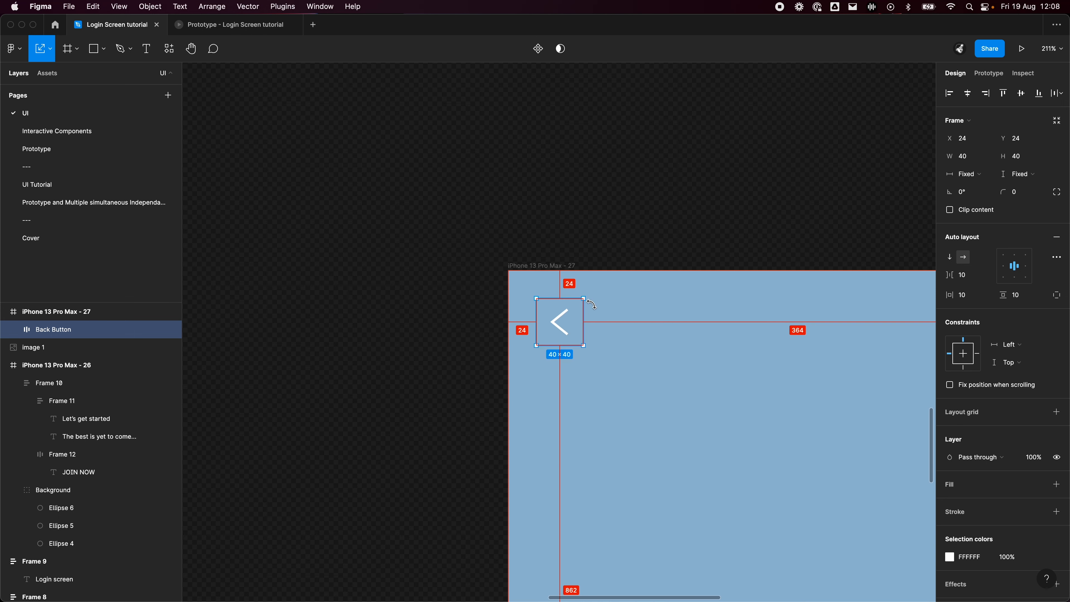
Add a text layer reading "Hey There!" to the light-blue login frame at about X 147, Y 590.
{"action": "left_click", "coordinate": [742, 188]}
{"action": "scroll", "coordinate": [742, 189], "scroll_direction": "down", "scroll_amount": 10}
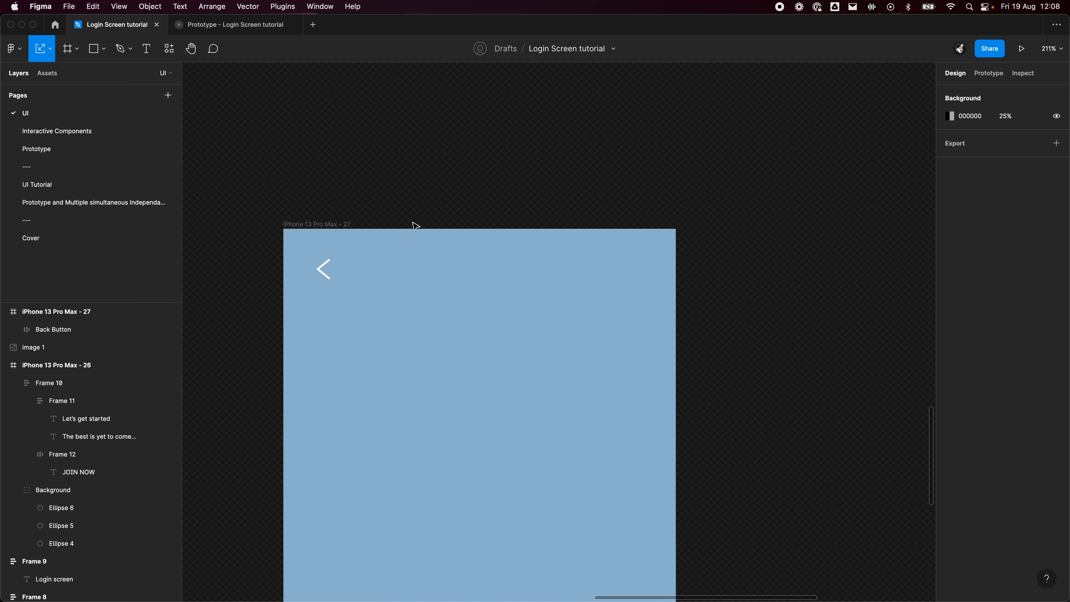
{"action": "left_click_drag", "start_coordinate": [605, 301], "coordinate": [718, 267]}
{"action": "scroll", "coordinate": [715, 269], "scroll_direction": "up", "scroll_amount": 5}
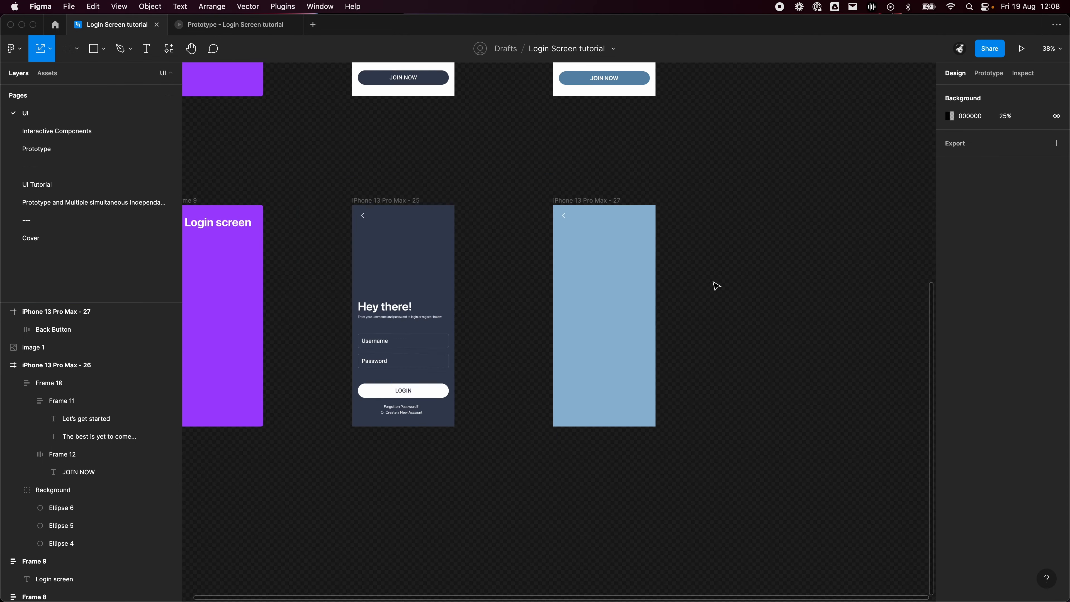
{"action": "left_click_drag", "start_coordinate": [419, 367], "coordinate": [540, 334]}
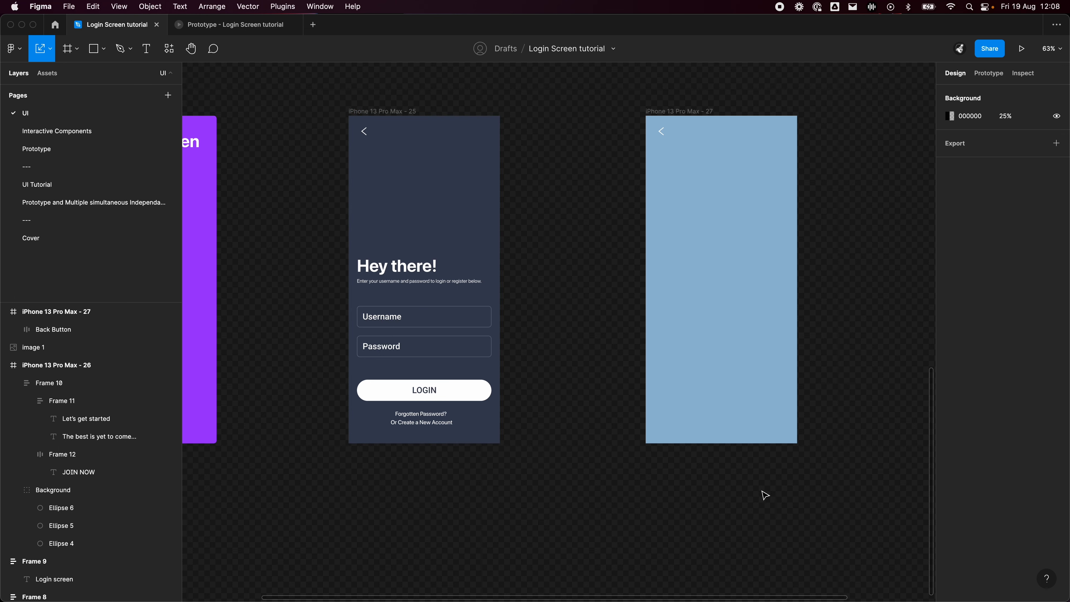
{"action": "scroll", "coordinate": [608, 321], "scroll_direction": "right", "scroll_amount": 2}
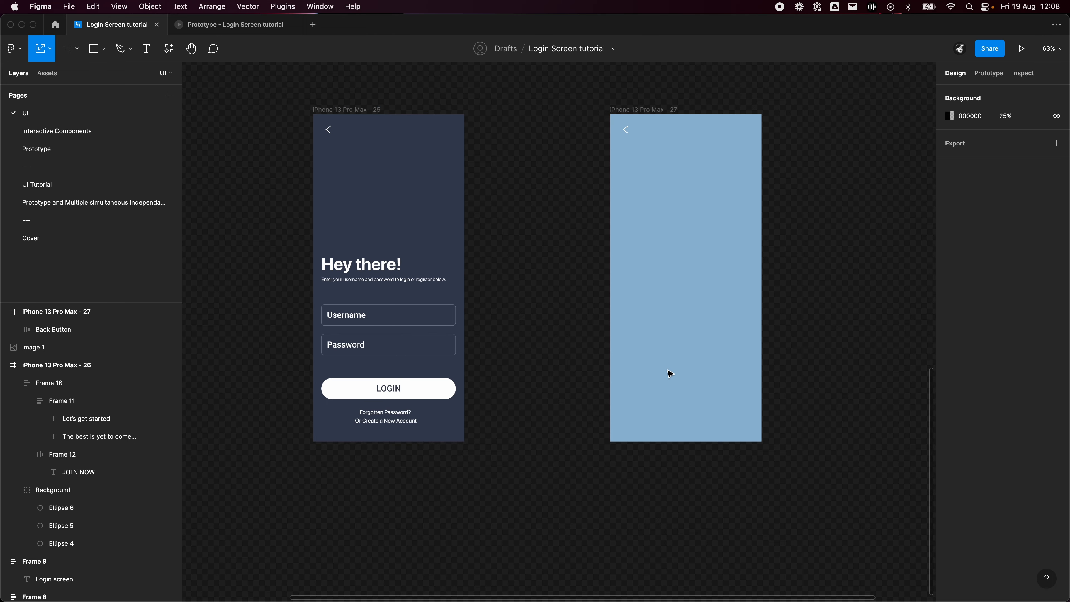
{"action": "key", "text": "t"}
{"action": "left_click", "coordinate": [663, 328]}
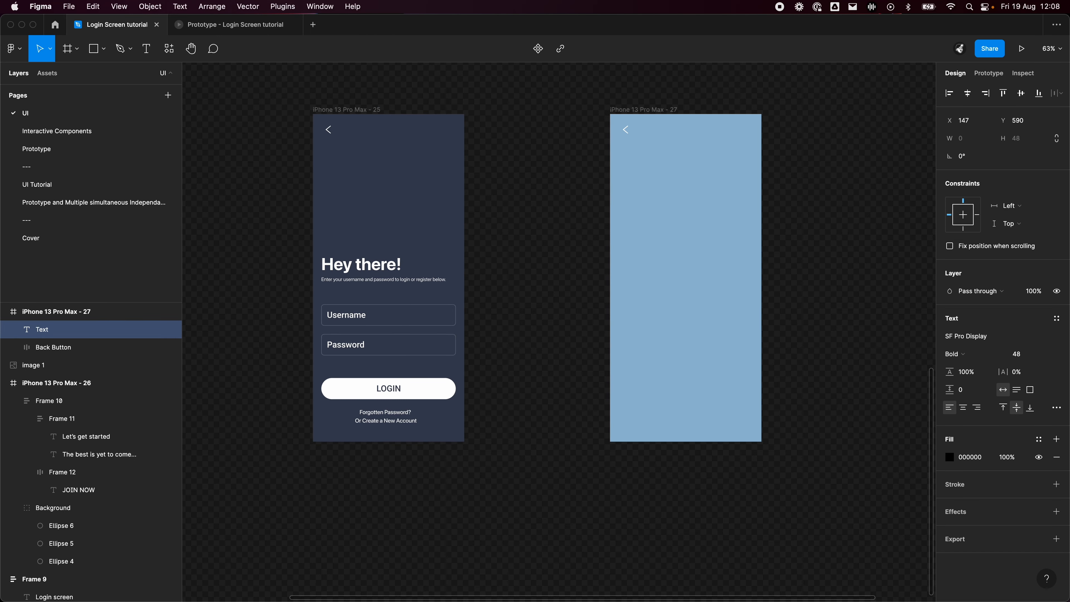
{"action": "type", "text": "Hey There"}
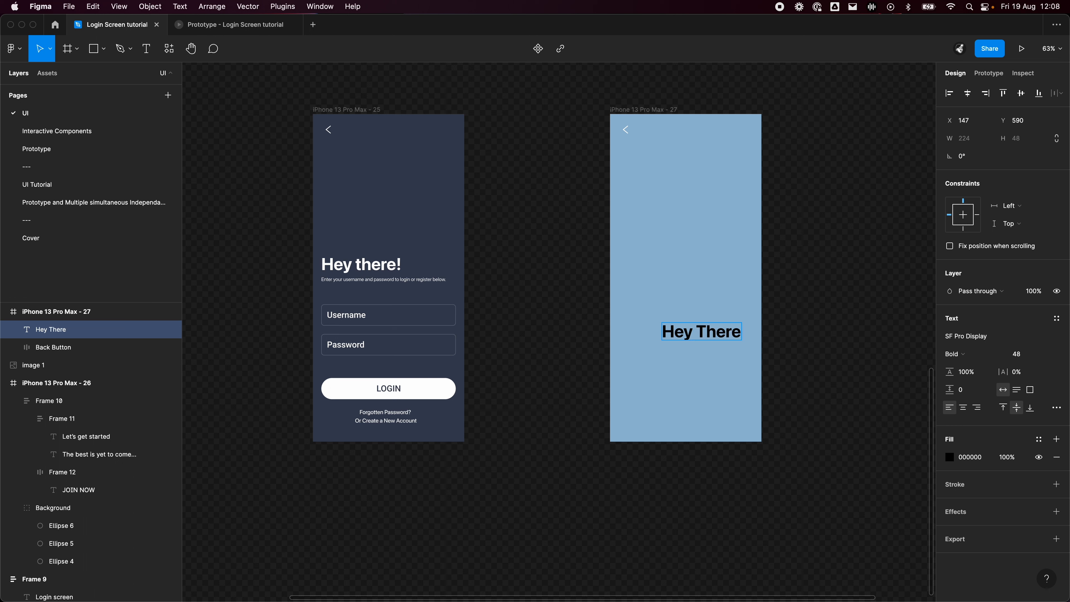
{"action": "type", "text": "!"}
Correct the heading to "Hey there!" and place it at about X 37, Y 491 in the light-blue frame.
{"action": "left_click_drag", "start_coordinate": [701, 327], "coordinate": [670, 305]}
{"action": "type", "text": "t"}
{"action": "key", "text": "Escape"}
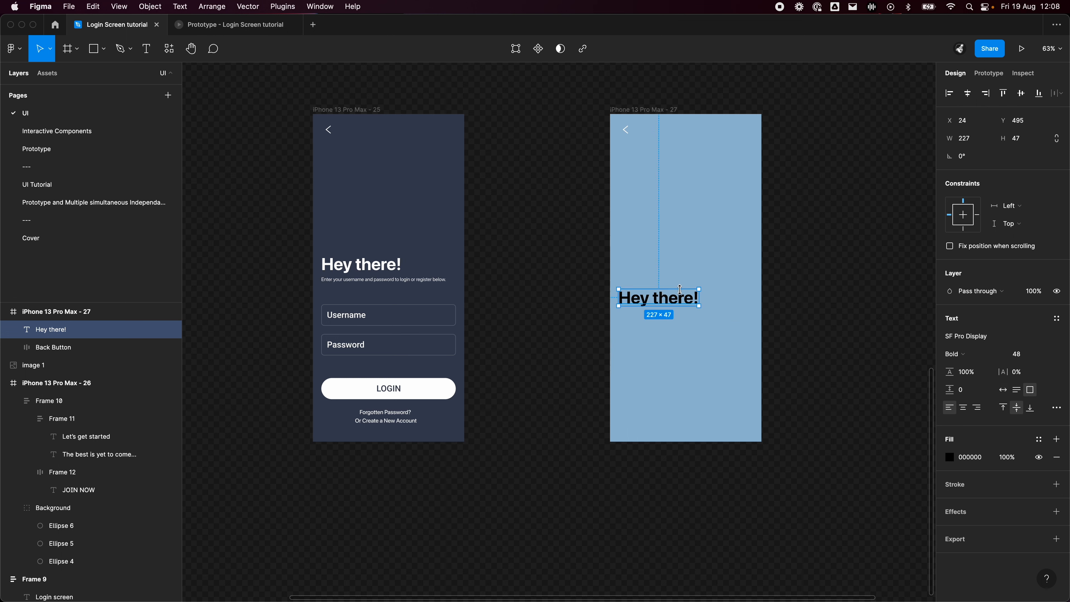
{"action": "left_click_drag", "start_coordinate": [697, 300], "coordinate": [702, 298]}
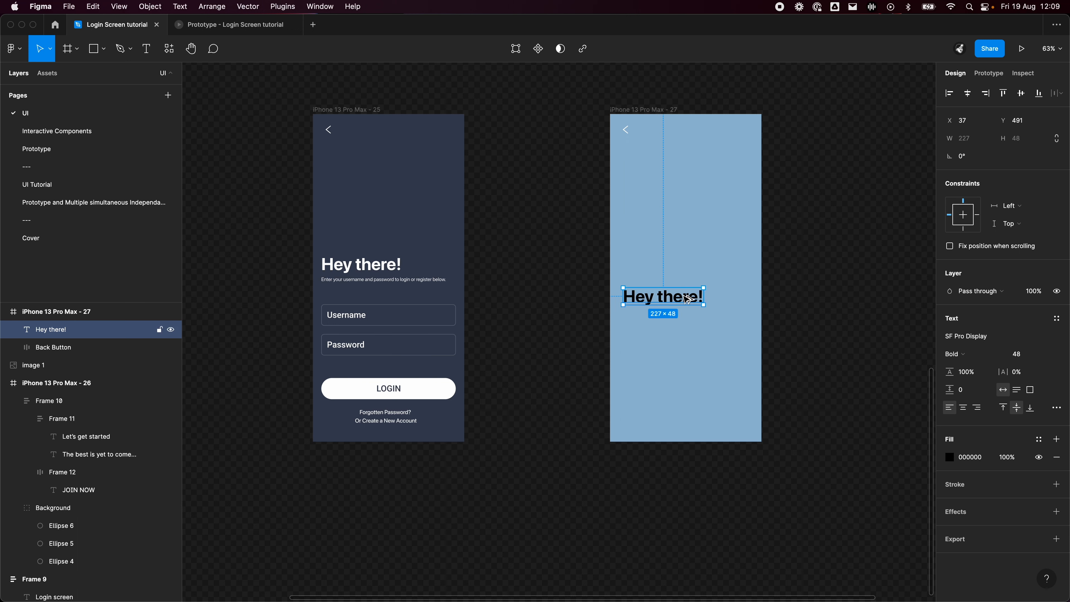
Duplicate the heading below itself at Y 552 and replace the copy's text with "Enter your username and password to login or register below.".
{"action": "left_click_drag", "start_coordinate": [689, 298], "coordinate": [687, 320]}
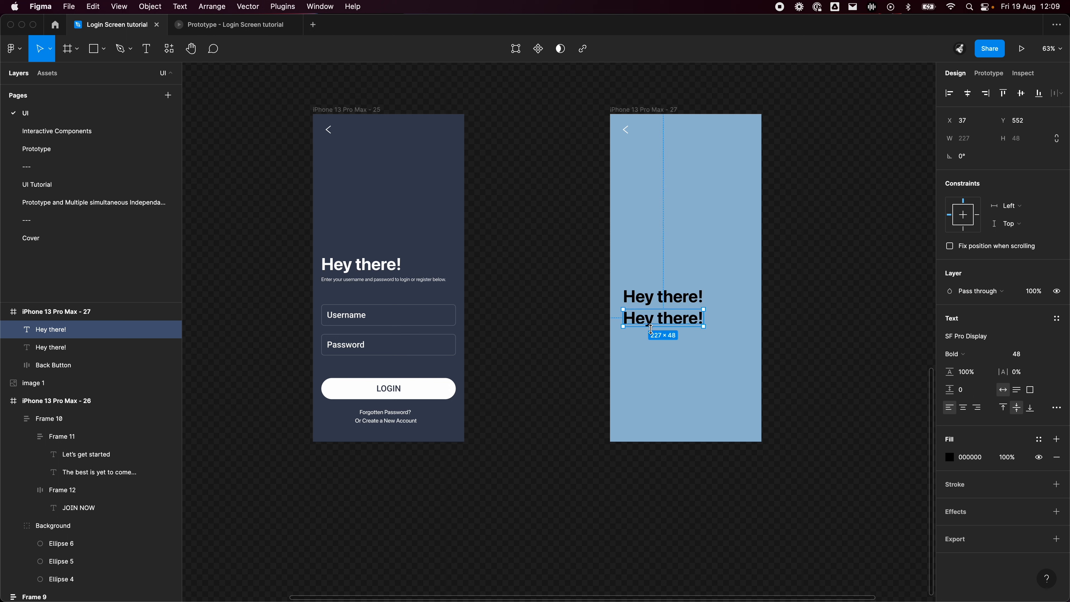
{"action": "double_click", "coordinate": [676, 319]}
{"action": "type", "text": "Emt"}
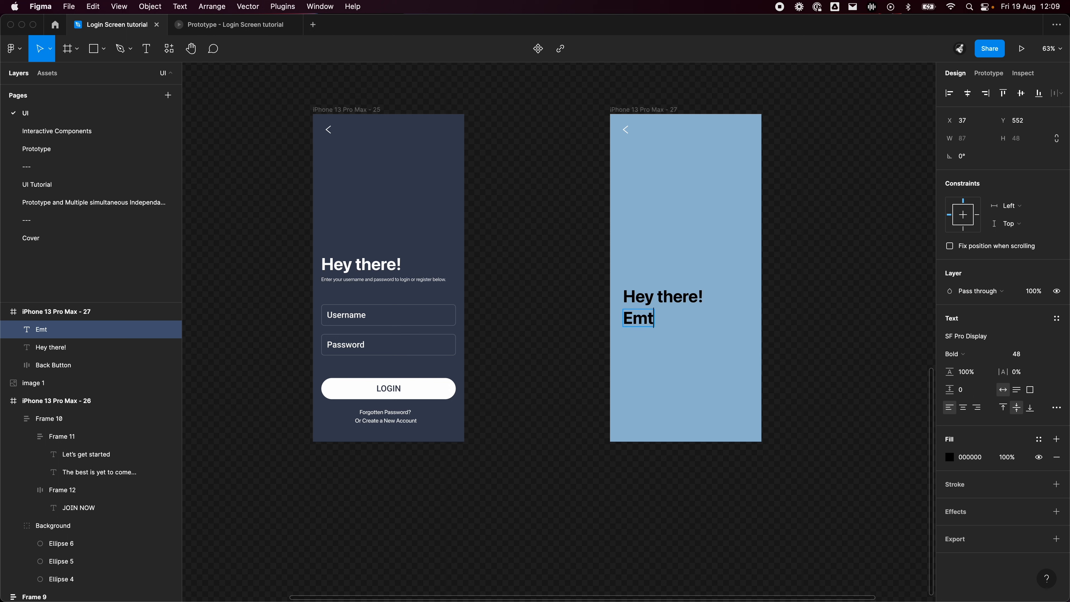
{"action": "key", "text": "BackSpace"}
{"action": "key", "text": "BackSpace"}
{"action": "type", "text": "nter your usn"}
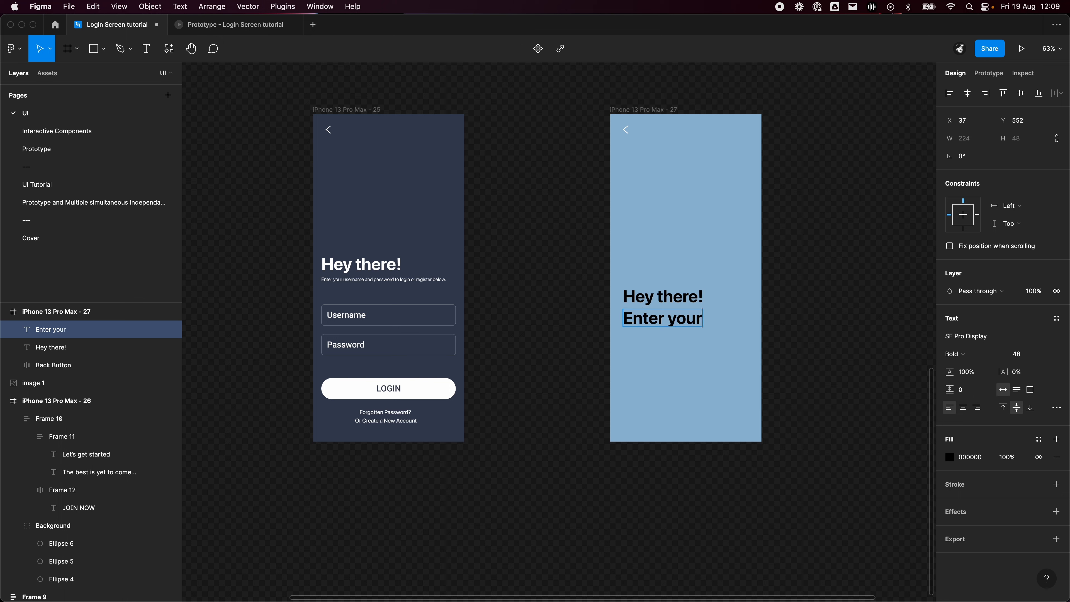
{"action": "key", "text": "BackSpace"}
{"action": "type", "text": "snera"}
{"action": "key", "text": "BackSpace"}
{"action": "key", "text": "BackSpace"}
{"action": "key", "text": "BackSpace"}
{"action": "key", "text": "BackSpace"}
{"action": "type", "text": "ername"}
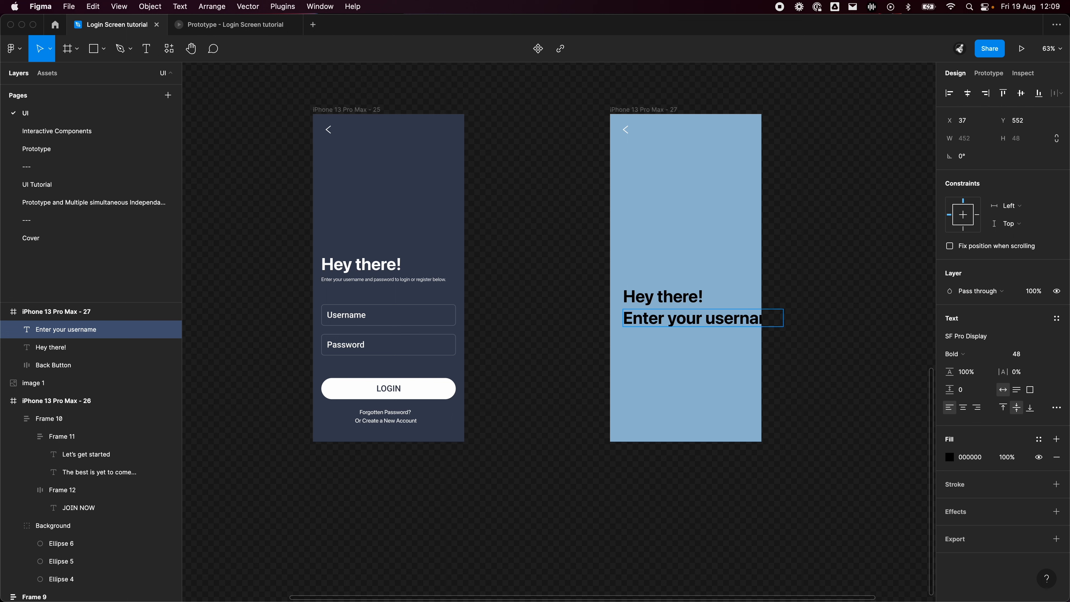
{"action": "type", "text": " and password to login or"}
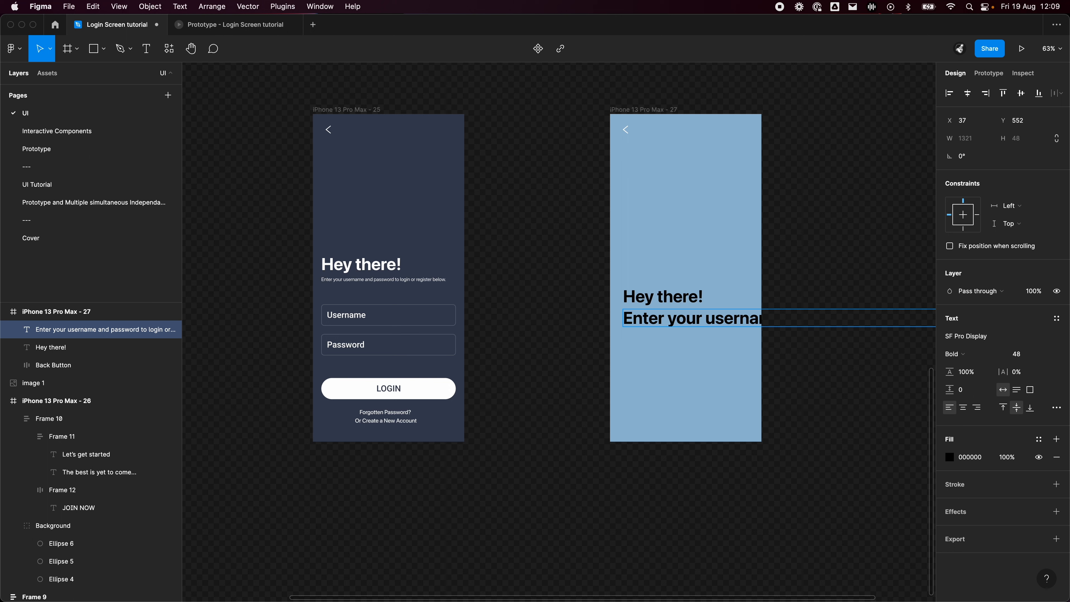
{"action": "double_click", "coordinate": [675, 314]}
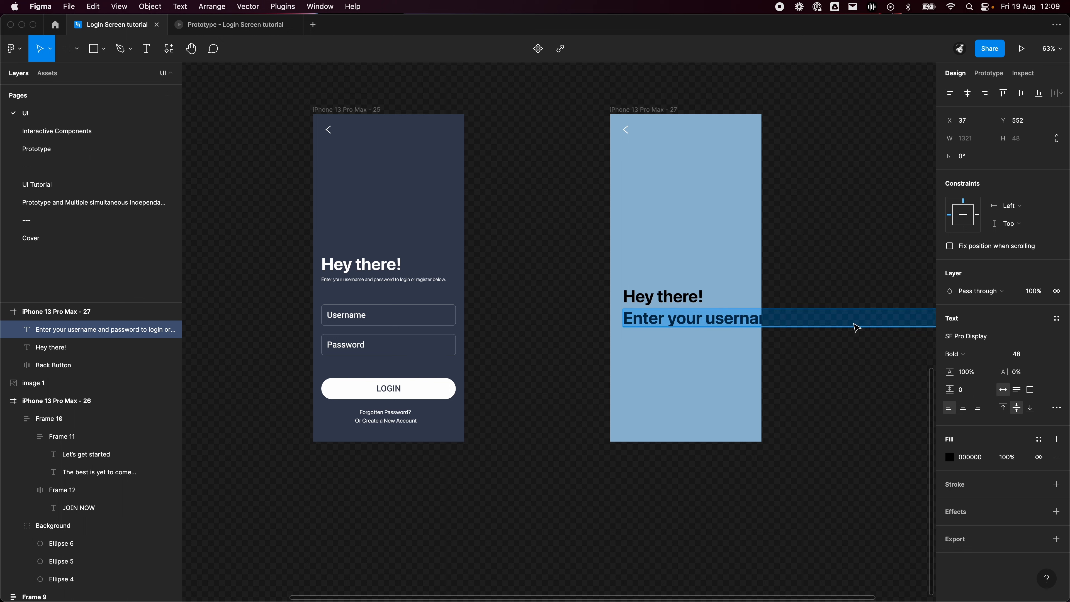
Restore the instruction text and narrow its box to about 332 pixels wide so it wraps inside the light-blue frame.
{"action": "key", "text": "BackSpace"}
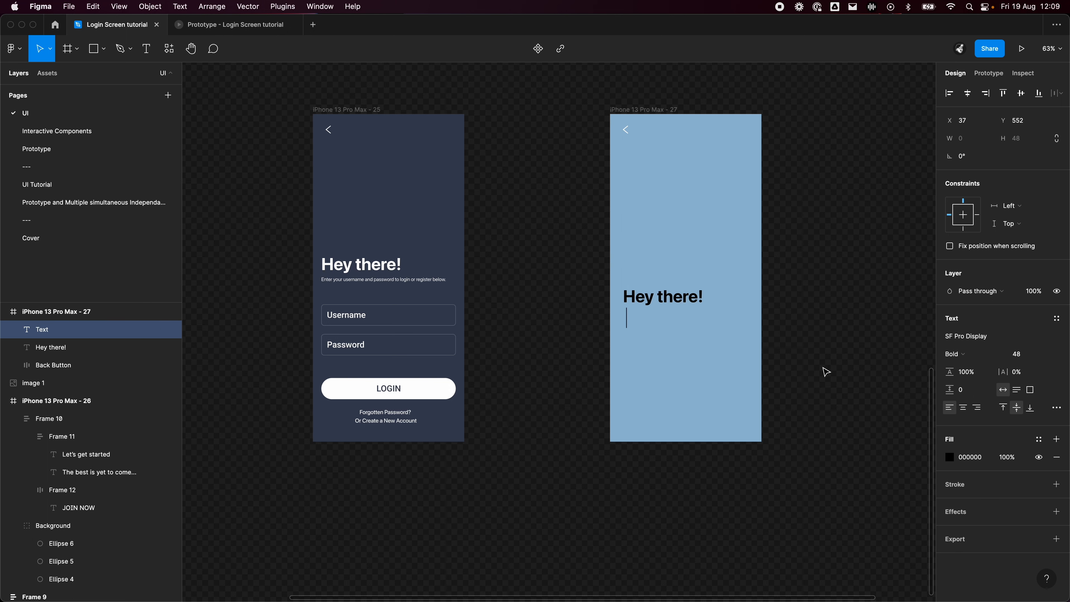
{"action": "key", "text": "ctrl+z"}
{"action": "key", "text": "Escape"}
{"action": "scroll", "coordinate": [779, 345], "scroll_direction": "right", "scroll_amount": 5}
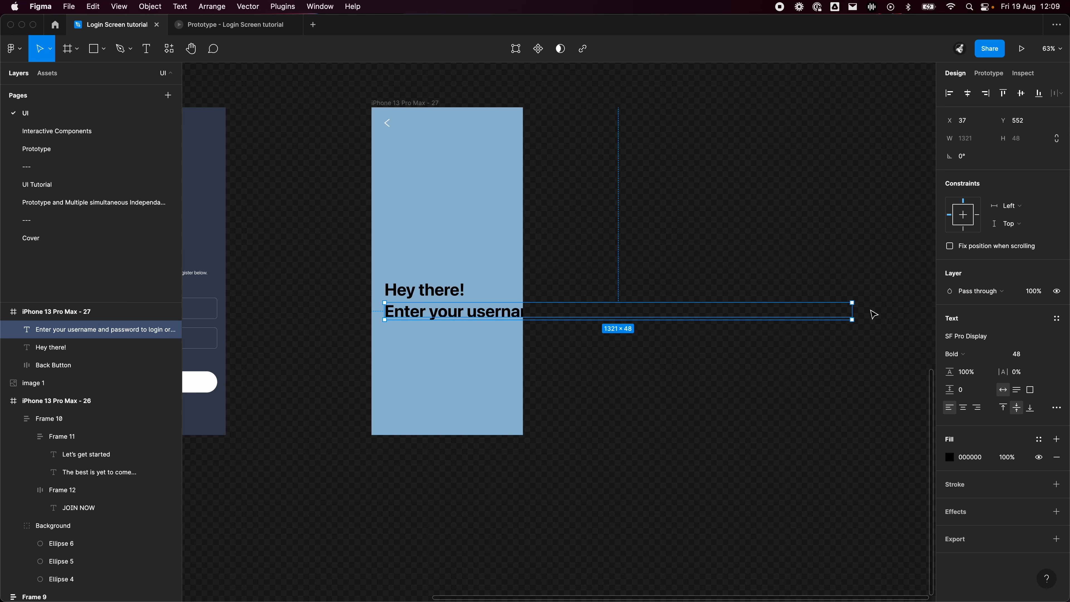
{"action": "left_click_drag", "start_coordinate": [852, 309], "coordinate": [501, 309]}
{"action": "left_click", "coordinate": [692, 382]}
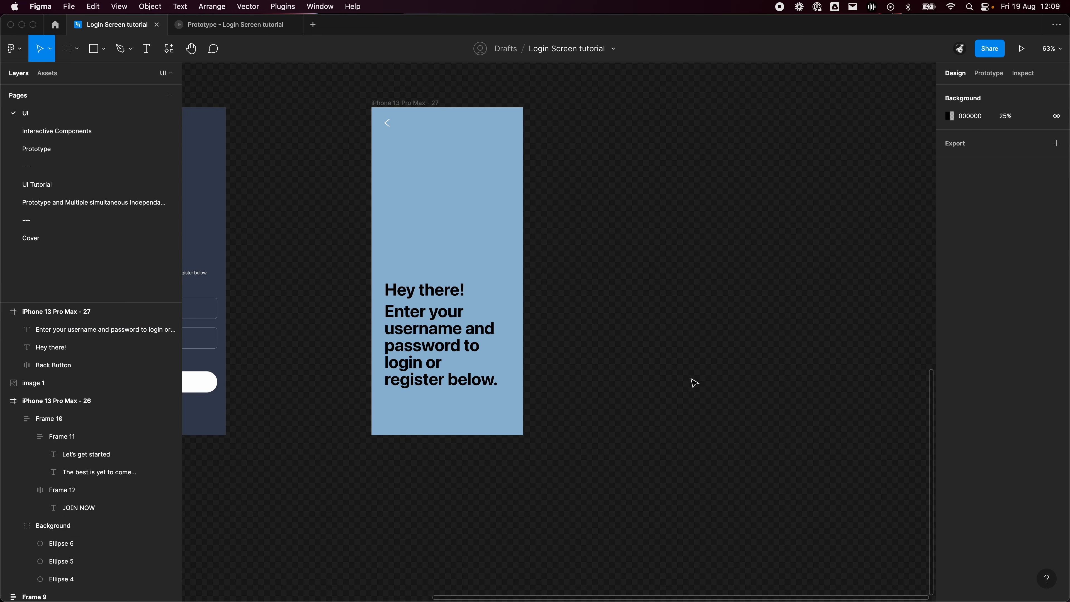
{"action": "left_click_drag", "start_coordinate": [445, 406], "coordinate": [592, 385]}
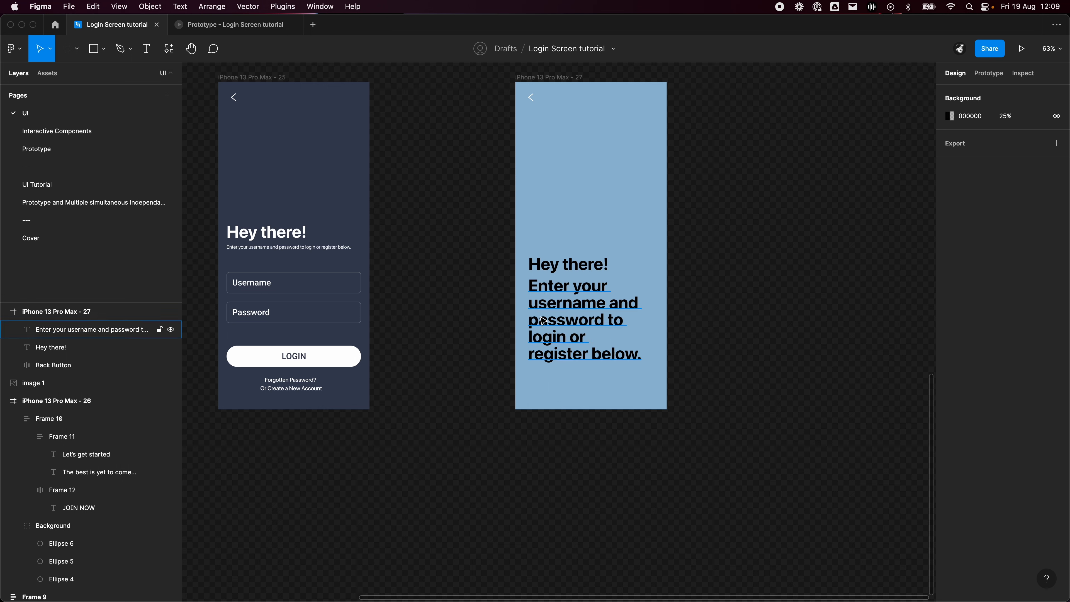
Match the instruction text to the reference with Regular weight and size 14, and move it directly beneath the "Hey there!" heading.
{"action": "left_click", "coordinate": [529, 333]}
{"action": "left_click", "coordinate": [255, 248]}
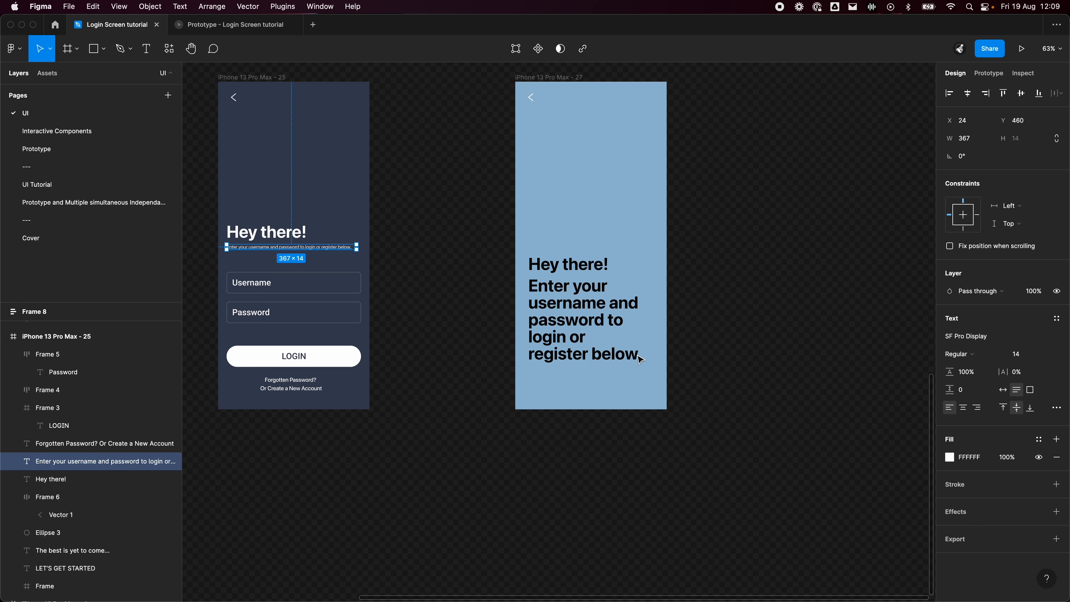
{"action": "left_click", "coordinate": [554, 328]}
{"action": "left_click", "coordinate": [960, 354]}
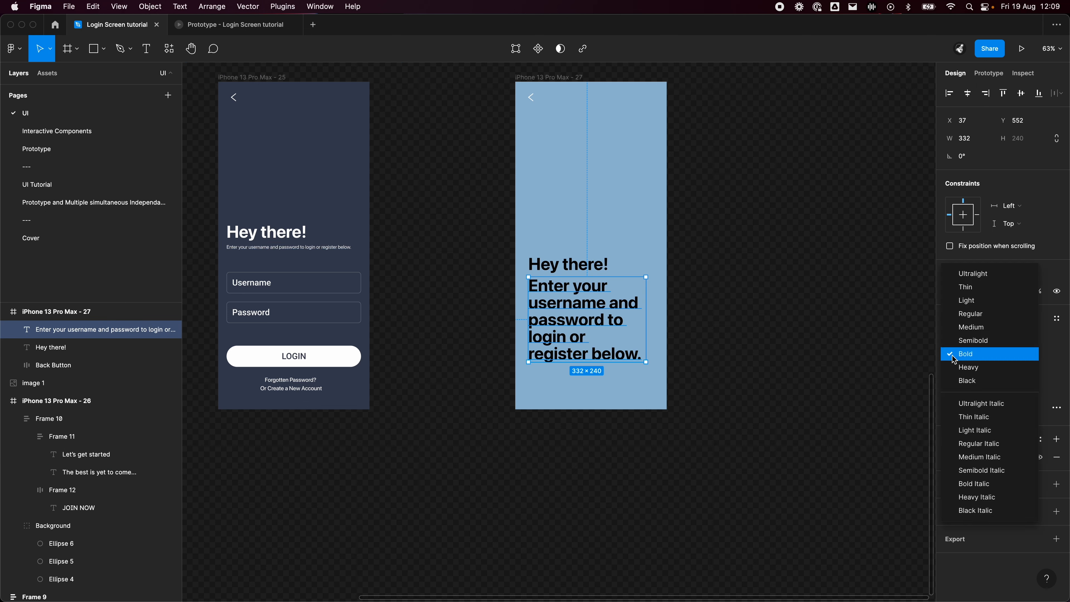
{"action": "left_click", "coordinate": [964, 308]}
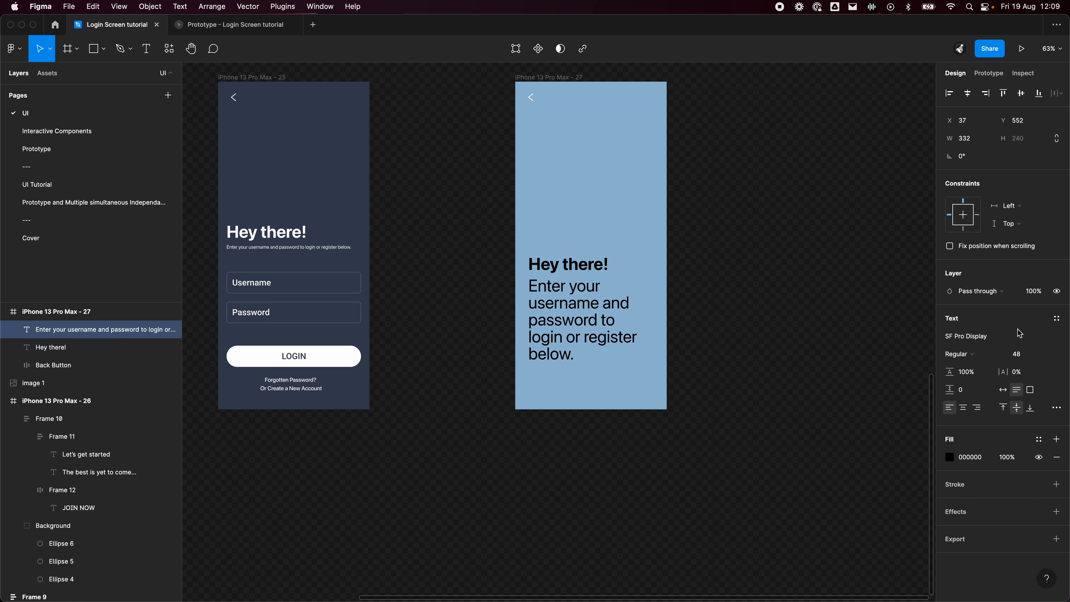
{"action": "left_click", "coordinate": [1016, 354]}
{"action": "type", "text": "14"}
{"action": "key", "text": "Return"}
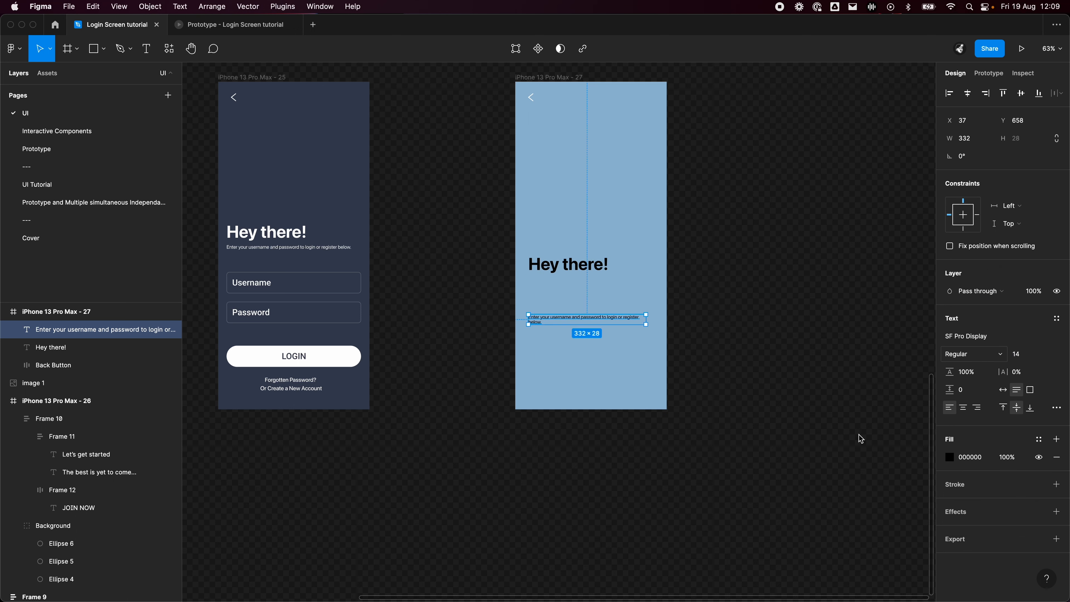
{"action": "left_click_drag", "start_coordinate": [563, 323], "coordinate": [564, 286]}
{"action": "left_click", "coordinate": [686, 282]}
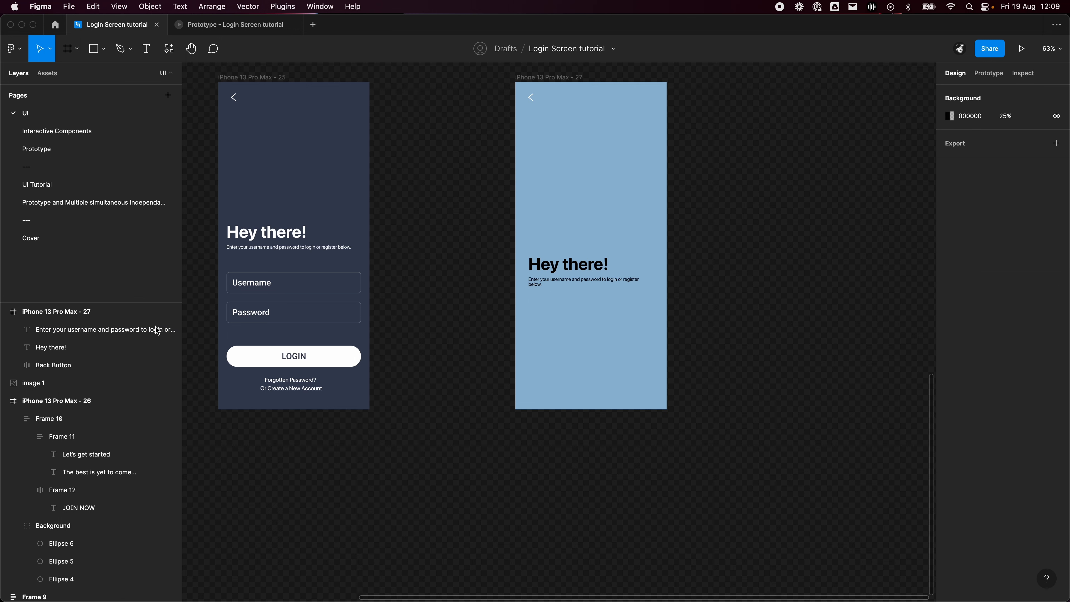
Duplicate the "Hey there!" heading below the instruction text at Y 642 and change the copy's text to "Username".
{"action": "left_click_drag", "start_coordinate": [581, 269], "coordinate": [583, 333]}
{"action": "double_click", "coordinate": [562, 317]}
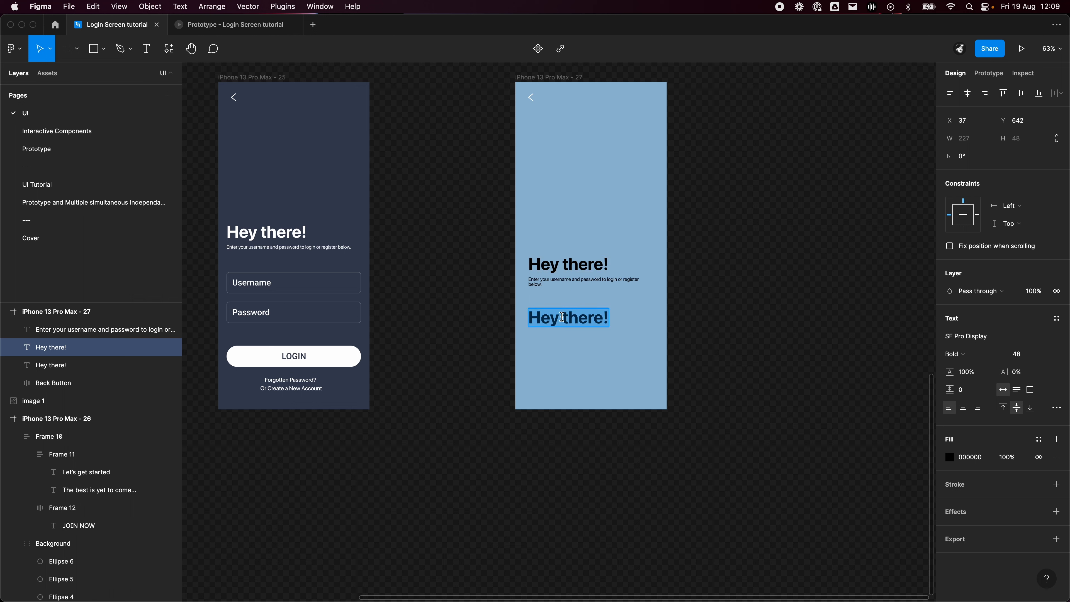
{"action": "type", "text": "Username"}
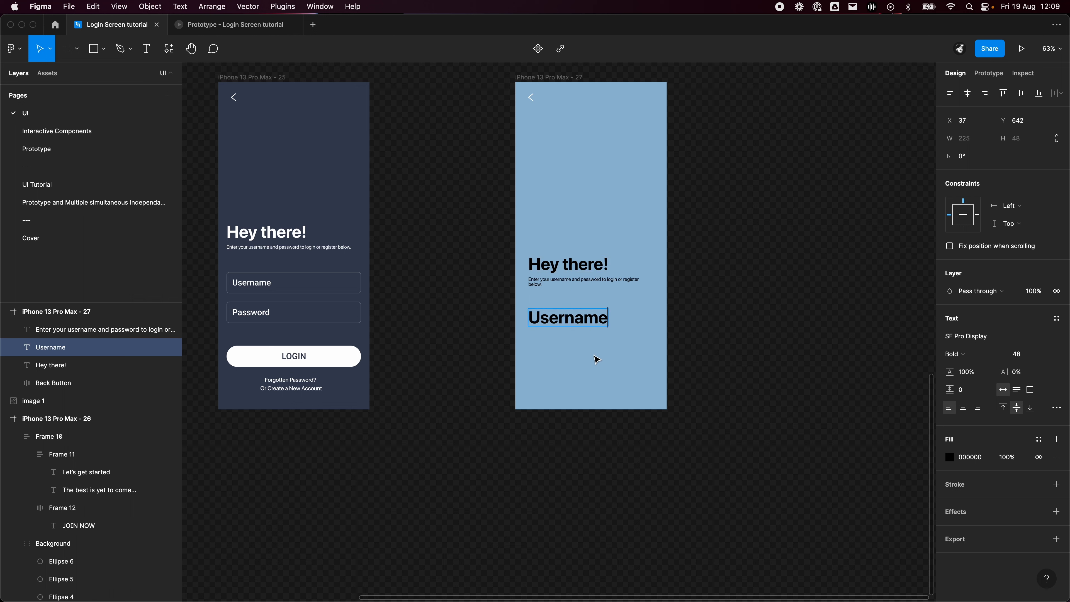
{"action": "type", "text": "A"}
{"action": "key", "text": "BackSpace"}
{"action": "type", "text": "A"}
{"action": "key", "text": "BackSpace"}
{"action": "key", "text": "Escape"}
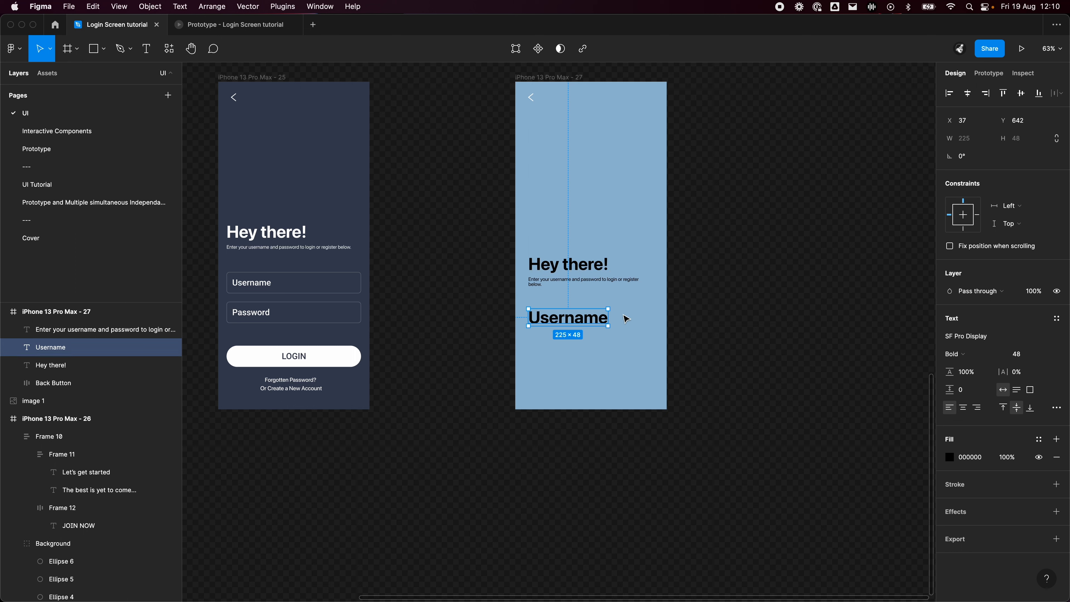
Turn "Username" into an auto layout field at X 37, Y 616, with a 1-pixel black inside stroke and a width of 350.
{"action": "key", "text": "shift+a"}
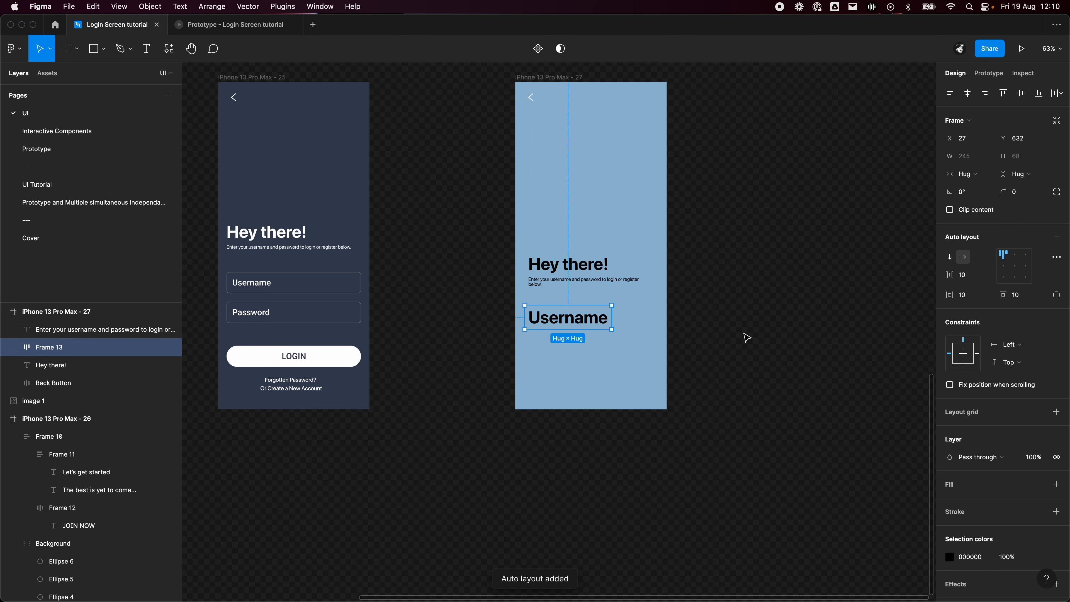
{"action": "left_click_drag", "start_coordinate": [580, 331], "coordinate": [583, 325]}
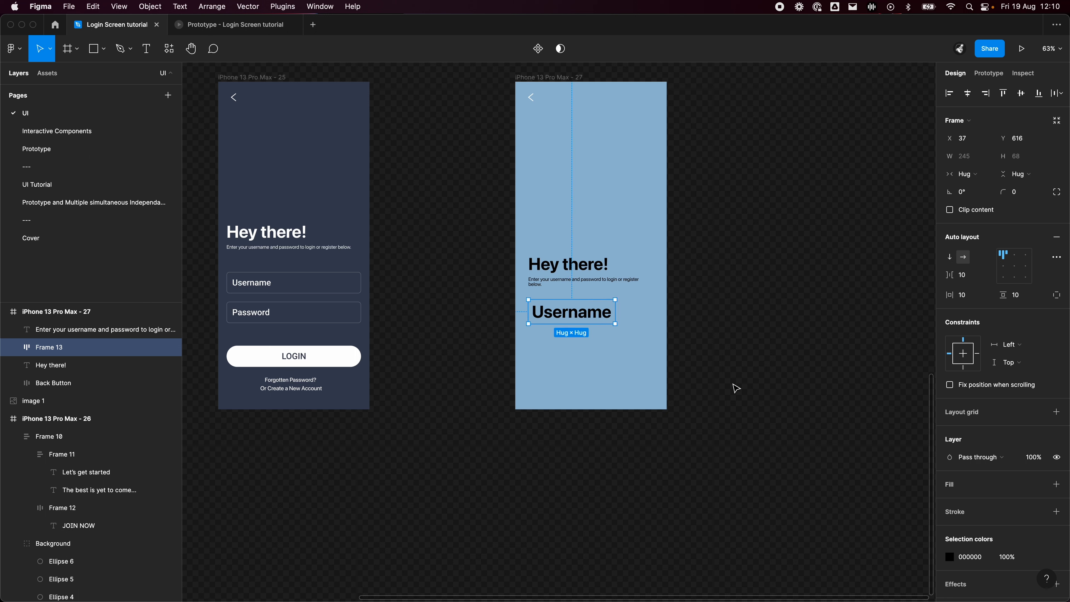
{"action": "left_click", "coordinate": [1056, 511]}
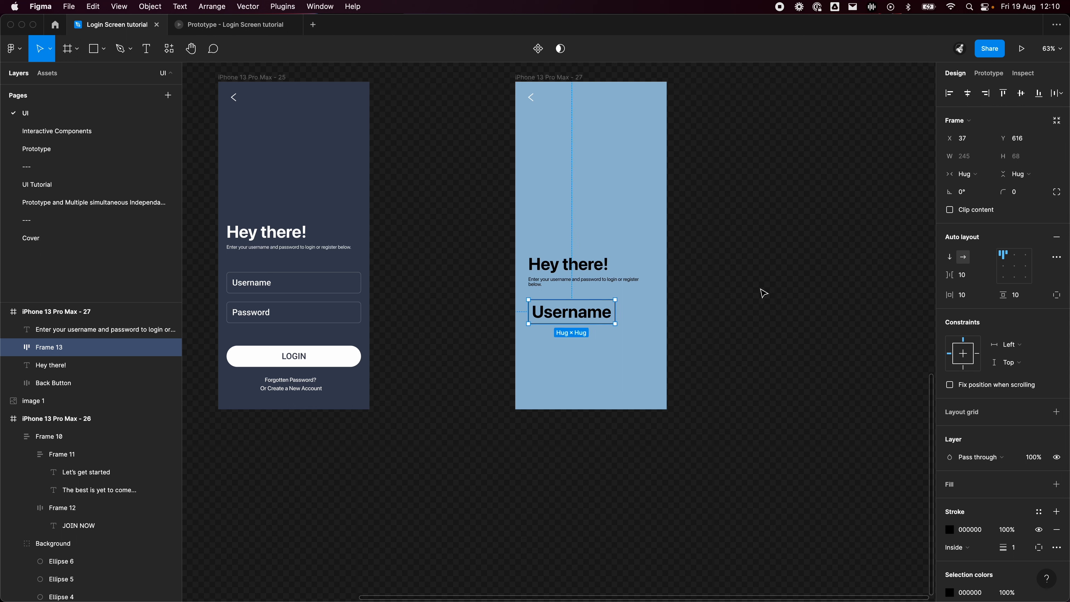
{"action": "left_click_drag", "start_coordinate": [617, 310], "coordinate": [654, 312]}
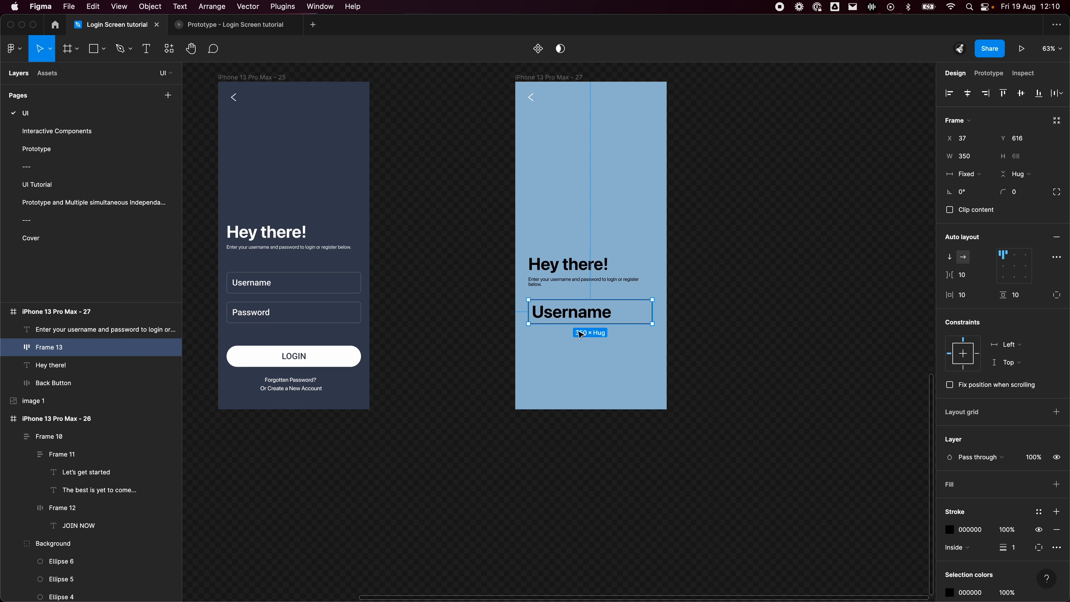
Set the Username field's text to size 24, matching the text in the dark reference screen.
{"action": "double_click", "coordinate": [251, 283]}
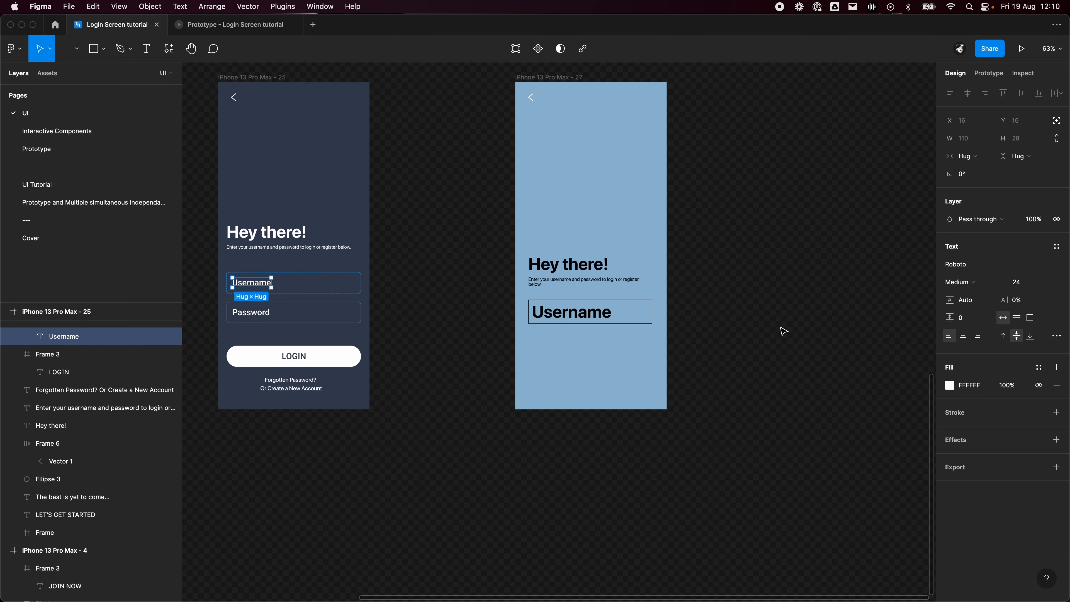
{"action": "left_click", "coordinate": [572, 312]}
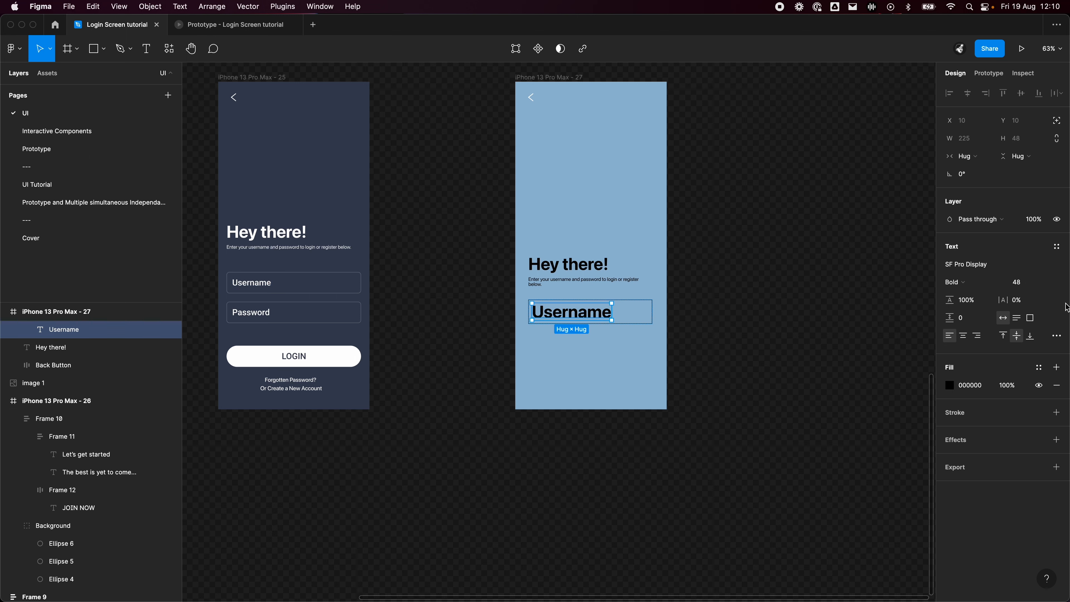
{"action": "left_click", "coordinate": [1035, 288]}
{"action": "type", "text": "24"}
{"action": "key", "text": "Return"}
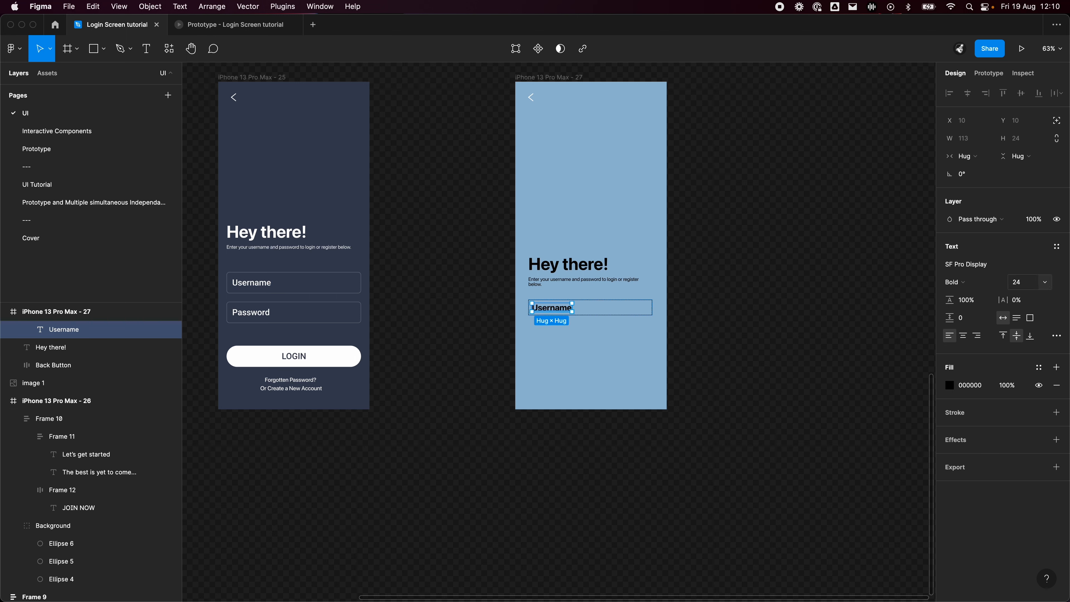
{"action": "left_click", "coordinate": [700, 324]}
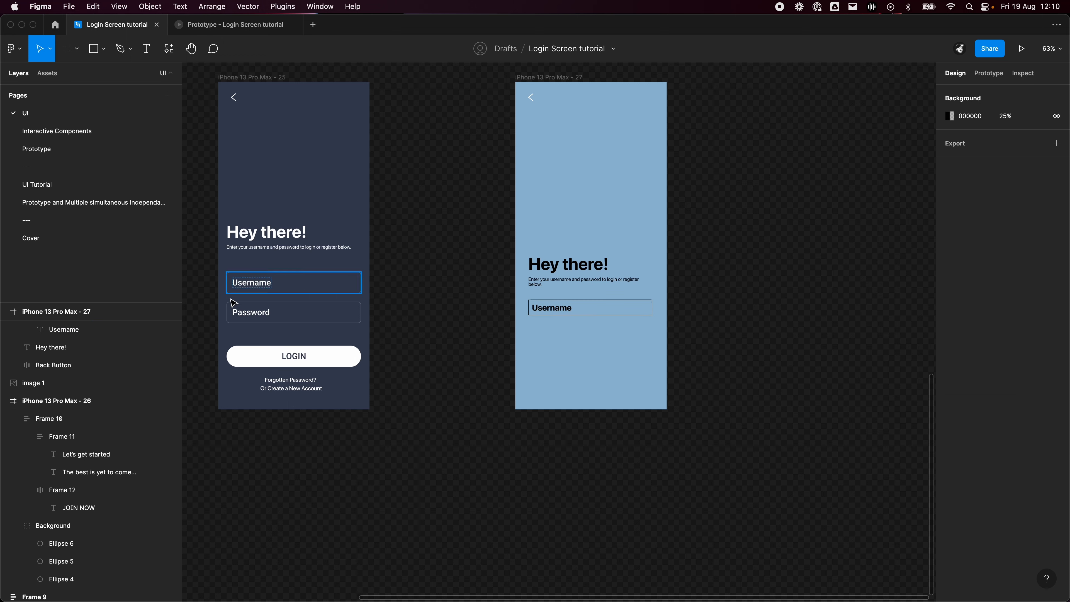
Measure the reference Username field's padding and set the new field's horizontal and vertical padding to 16.
{"action": "left_click", "coordinate": [248, 285], "text": "super"}
{"action": "key", "text": "alt"}
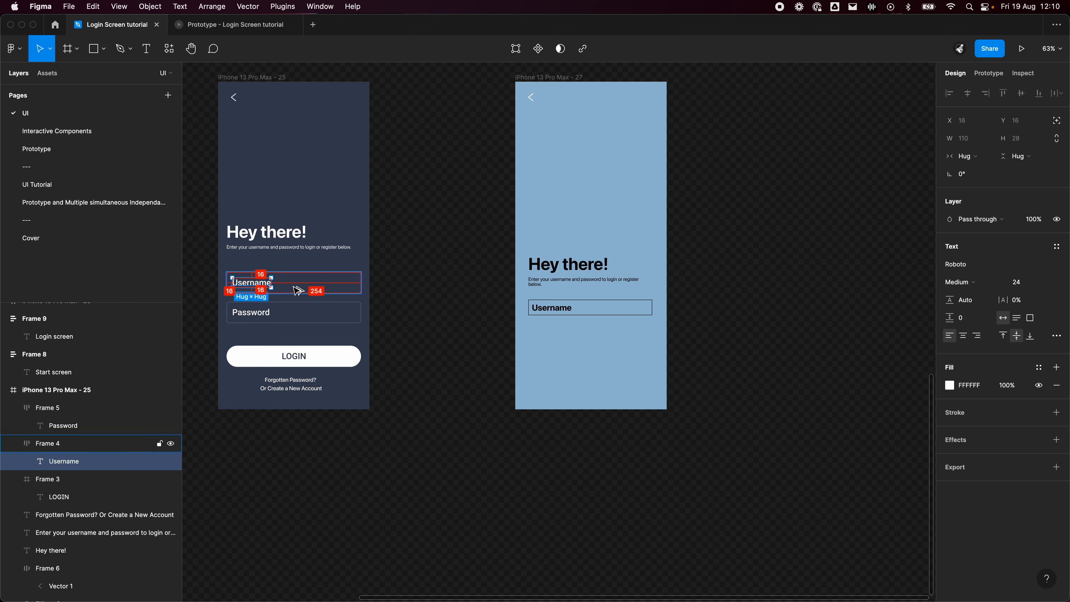
{"action": "left_click", "coordinate": [567, 310]}
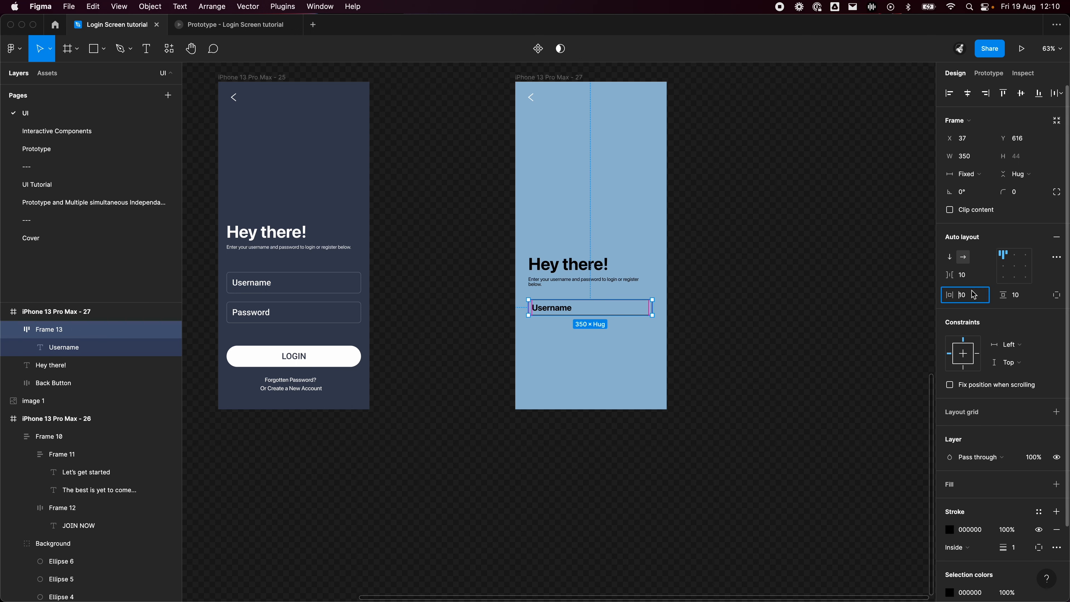
{"action": "type", "text": "16"}
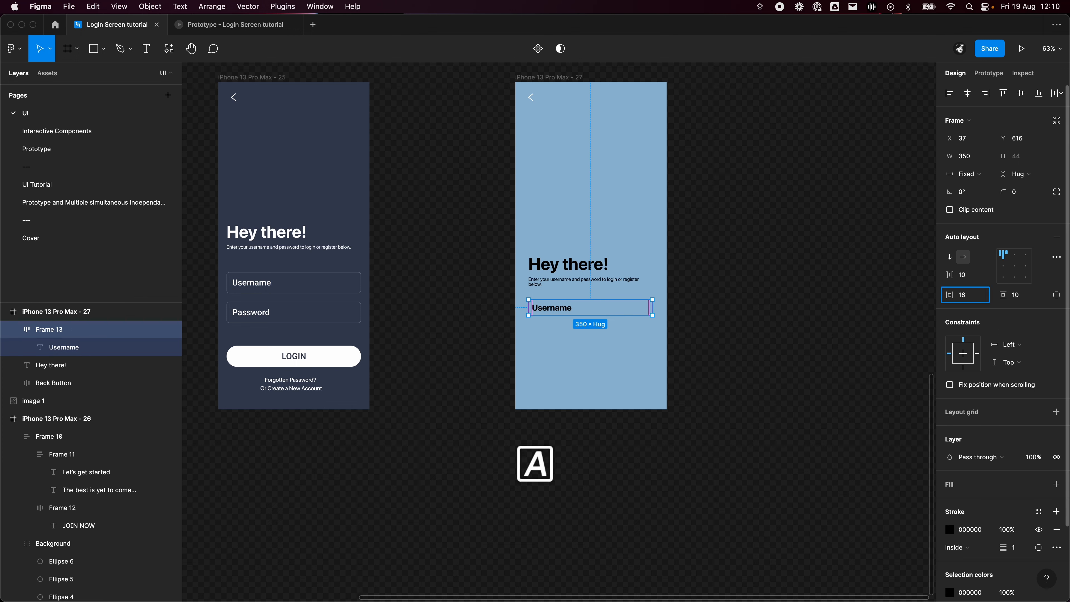
{"action": "key", "text": "Tab"}
{"action": "type", "text": "16"}
{"action": "key", "text": "Return"}
{"action": "left_click", "coordinate": [545, 346]}
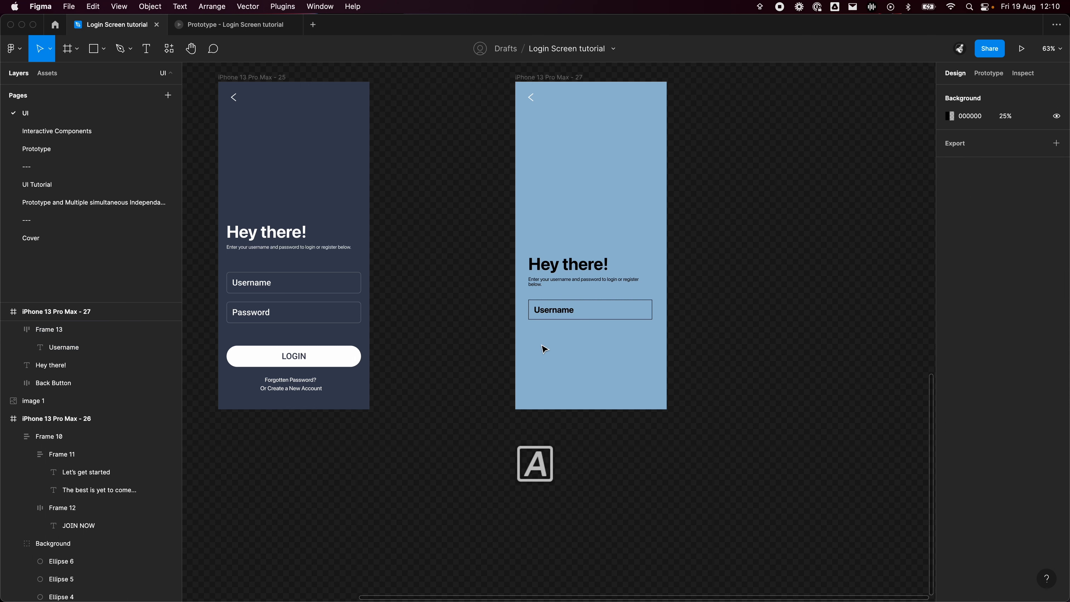
{"action": "left_click_drag", "start_coordinate": [557, 310], "coordinate": [557, 336]}
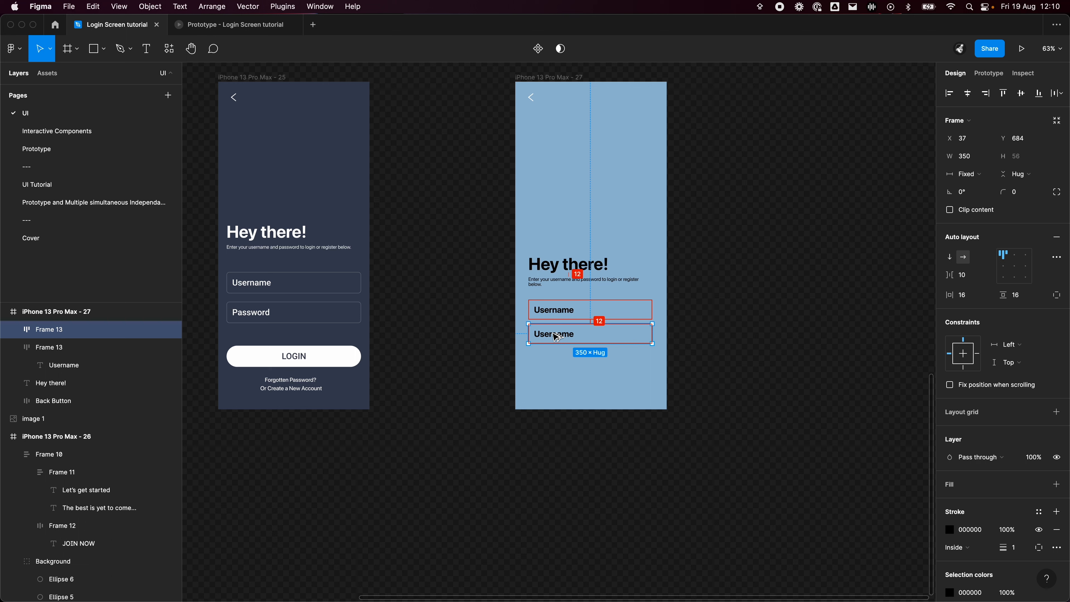
{"action": "left_click_drag", "start_coordinate": [557, 336], "coordinate": [556, 391]}
{"action": "key", "text": "super+z"}
{"action": "key", "text": "super+z"}
{"action": "key", "text": "super+z"}
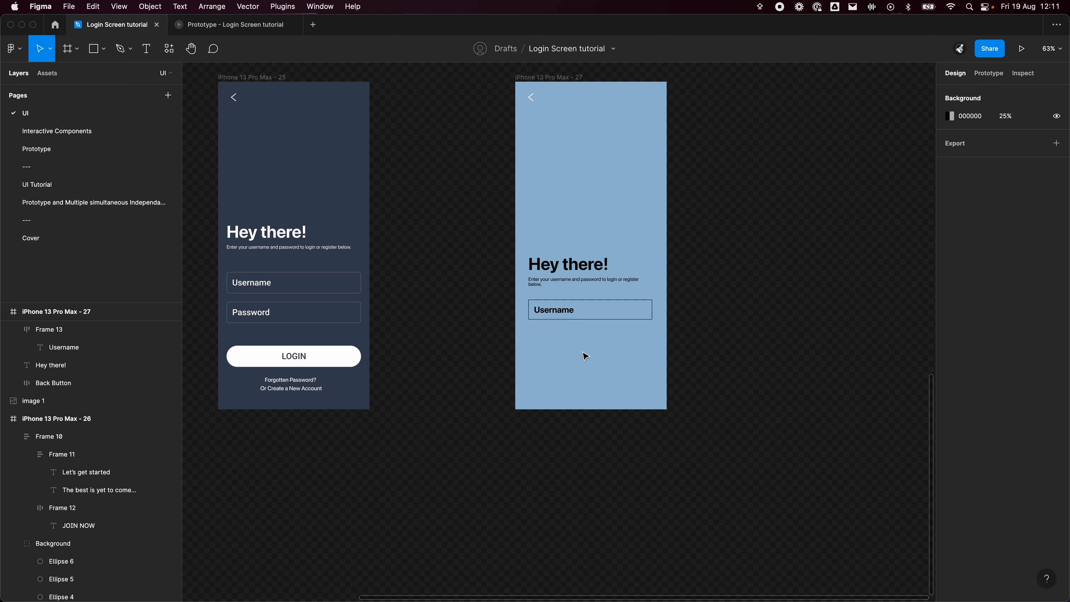
Duplicate the Username field about 23 pixels below itself and change the copy's text to "Password".
{"action": "left_click", "coordinate": [590, 310]}
{"action": "left_click_drag", "start_coordinate": [590, 310], "coordinate": [583, 338]}
{"action": "double_click", "coordinate": [549, 343]}
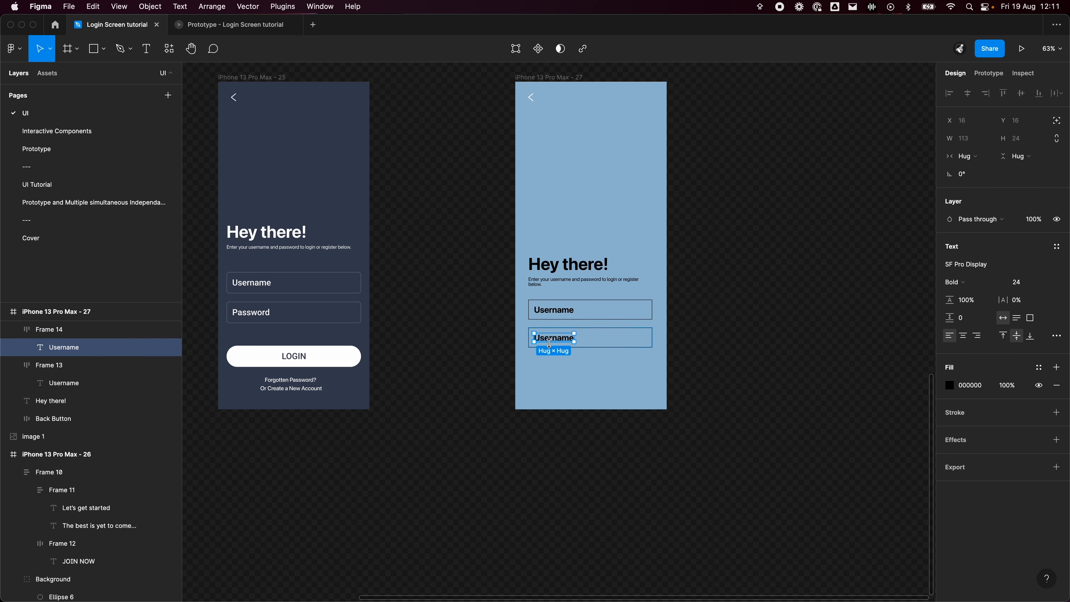
{"action": "double_click", "coordinate": [560, 342]}
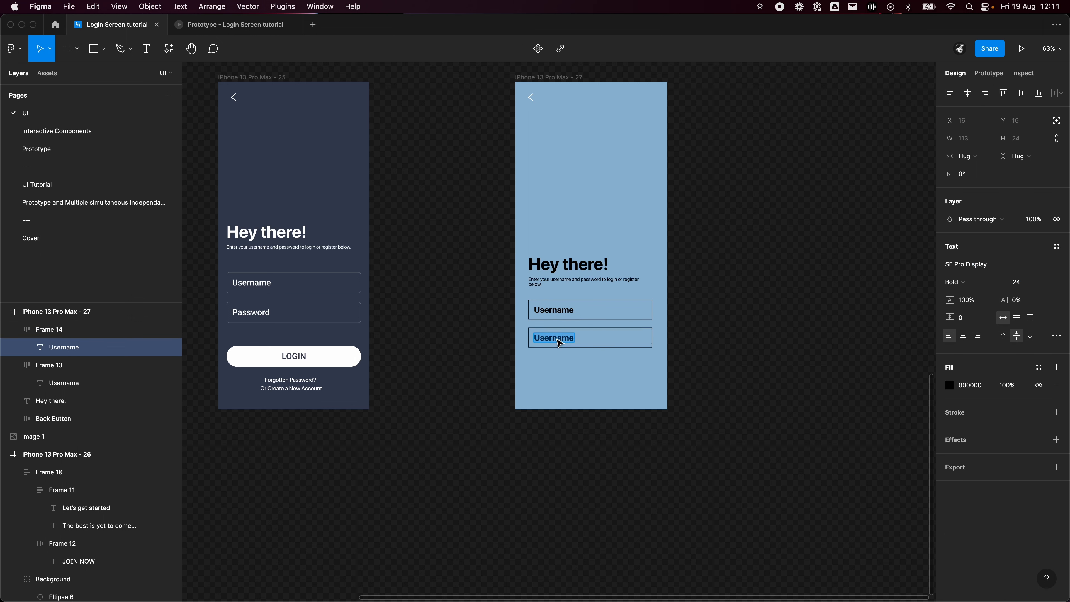
{"action": "type", "text": "PAS"}
{"action": "key", "text": "BackSpace"}
{"action": "key", "text": "Caps_Lock"}
{"action": "type", "text": "assword"}
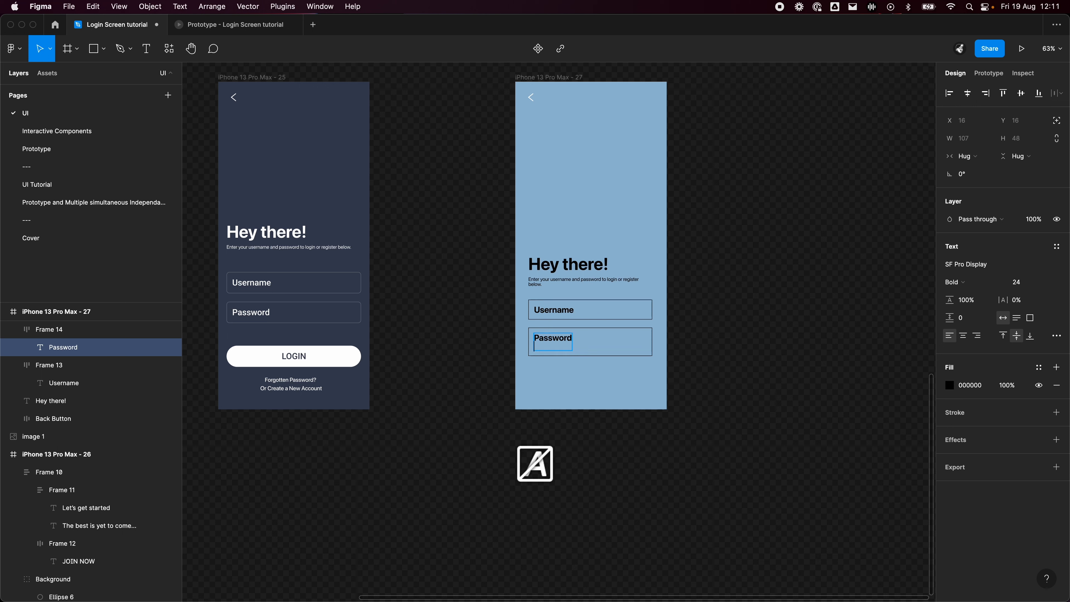
{"action": "key", "text": "Escape"}
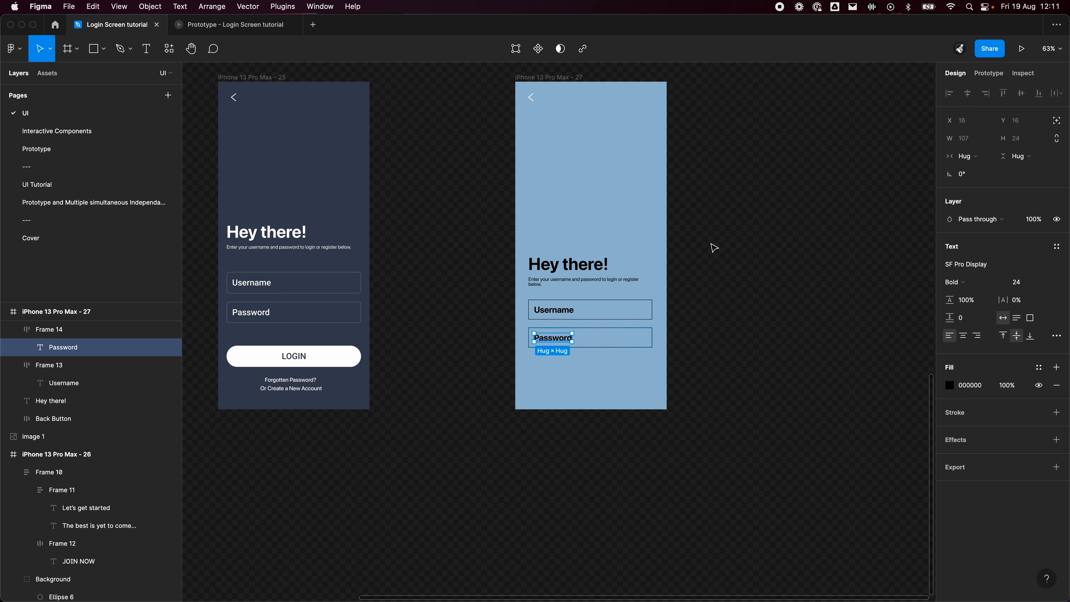
{"action": "left_click", "coordinate": [775, 380]}
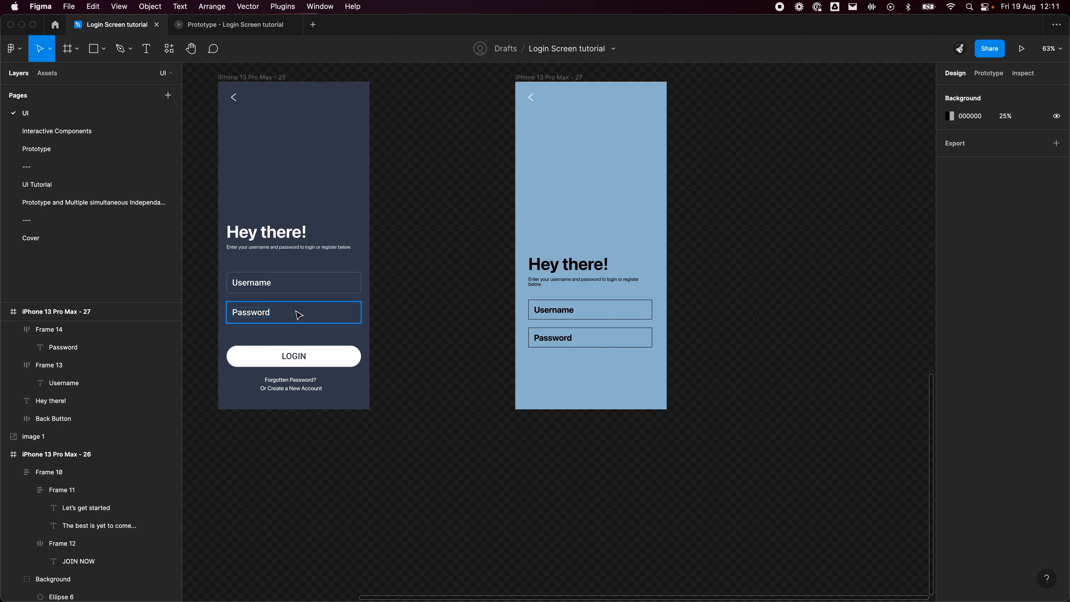
Set the corner radius of both the Username and Password fields in the light-blue frame to 8.
{"action": "left_click", "coordinate": [617, 323]}
{"action": "left_click", "coordinate": [615, 337], "text": "shift"}
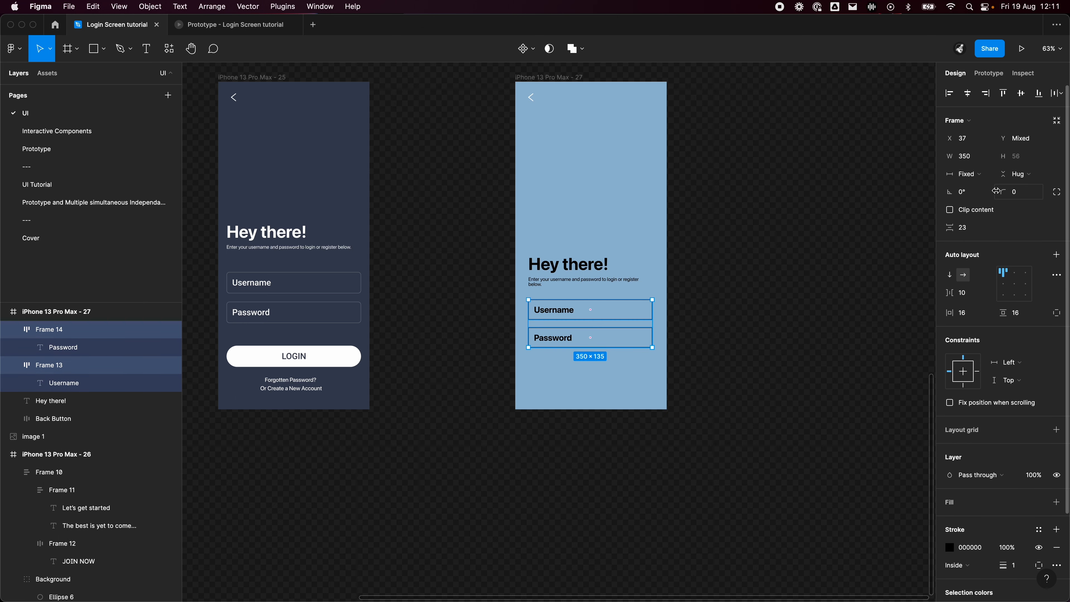
{"action": "type", "text": "8"}
{"action": "key", "text": "Return"}
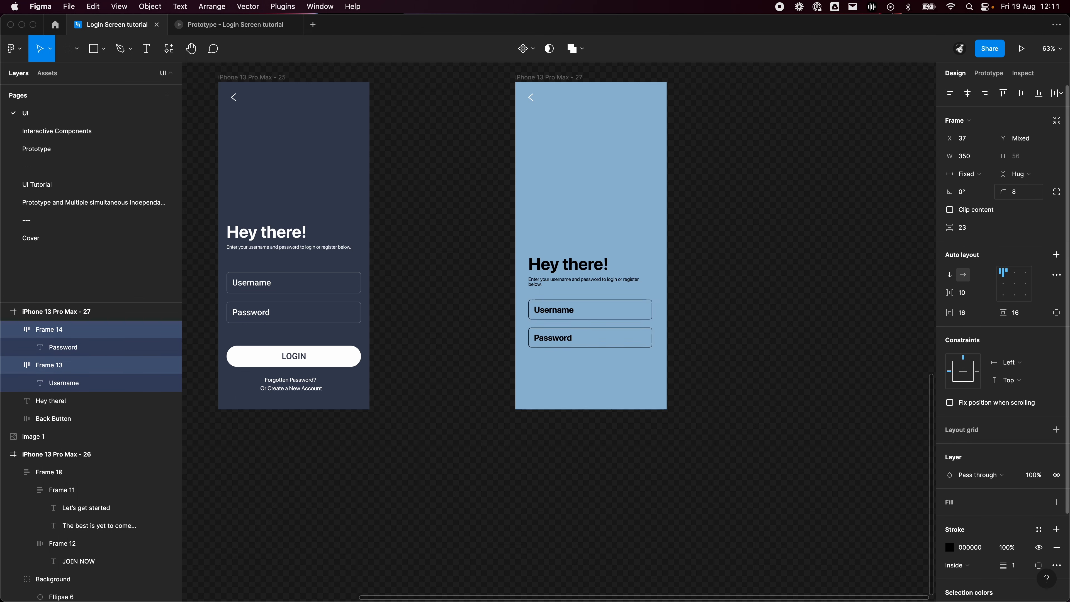
{"action": "left_click", "coordinate": [869, 276]}
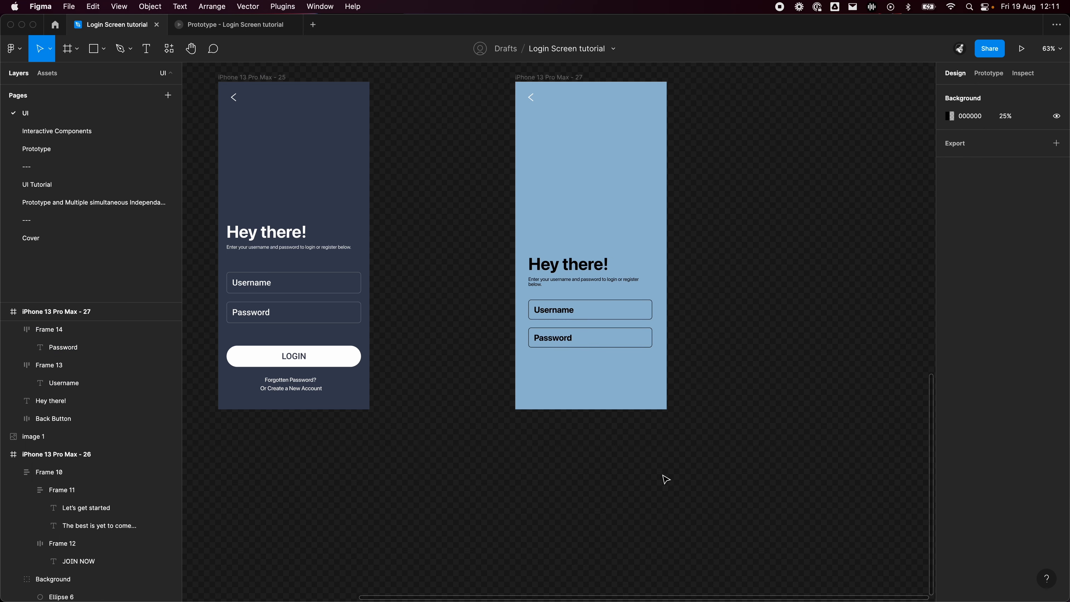
{"action": "scroll", "coordinate": [578, 471], "scroll_direction": "up", "scroll_amount": 10}
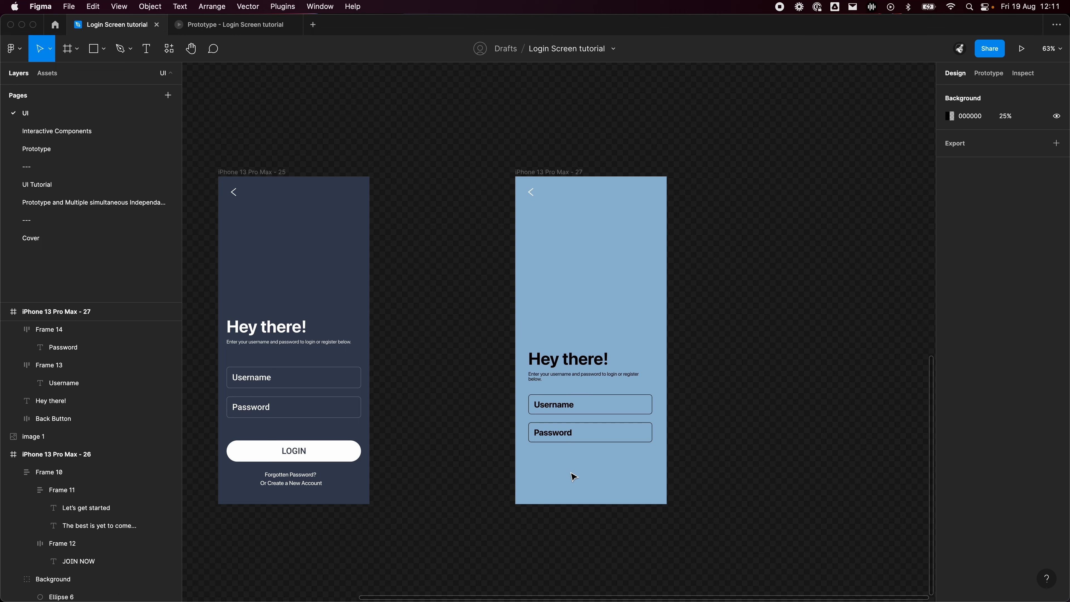
Copy the JOIN NOW button from the new start screen and paste it into the light-blue login frame.
{"action": "scroll", "coordinate": [585, 165], "scroll_direction": "up", "scroll_amount": 1}
{"action": "left_click", "coordinate": [590, 157]}
{"action": "left_click", "coordinate": [590, 158]}
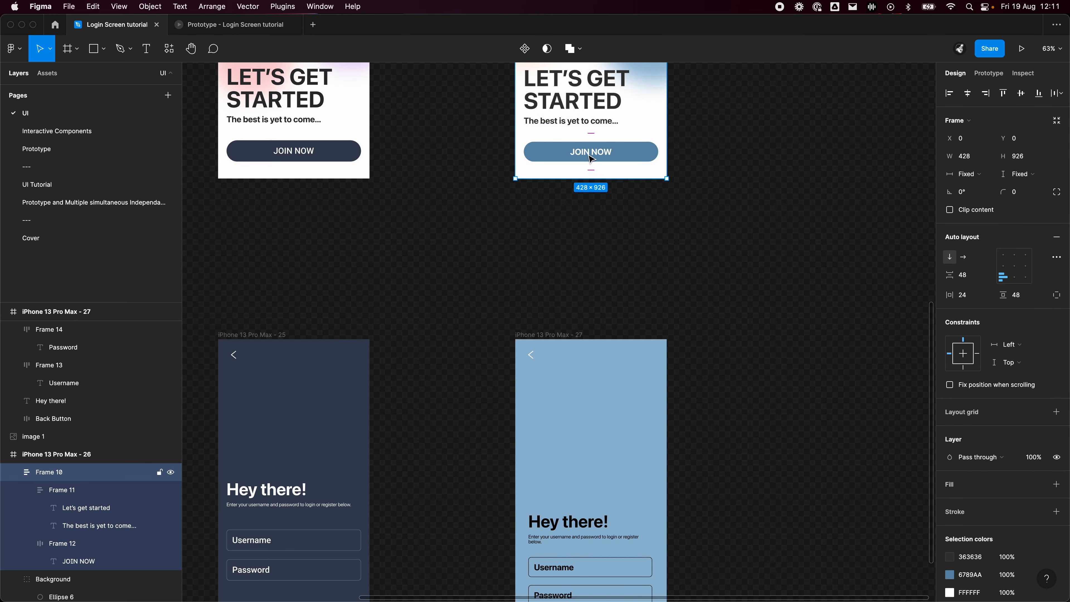
{"action": "key", "text": "super+c"}
{"action": "scroll", "coordinate": [712, 309], "scroll_direction": "down", "scroll_amount": 5}
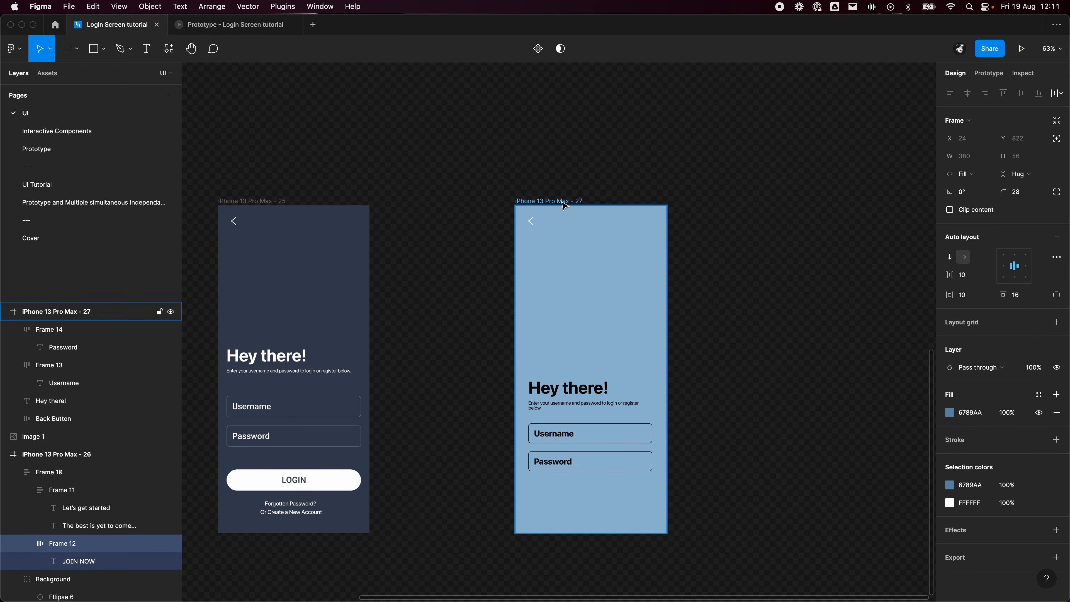
{"action": "key", "text": "super+v"}
{"action": "scroll", "coordinate": [816, 386], "scroll_direction": "down", "scroll_amount": 4}
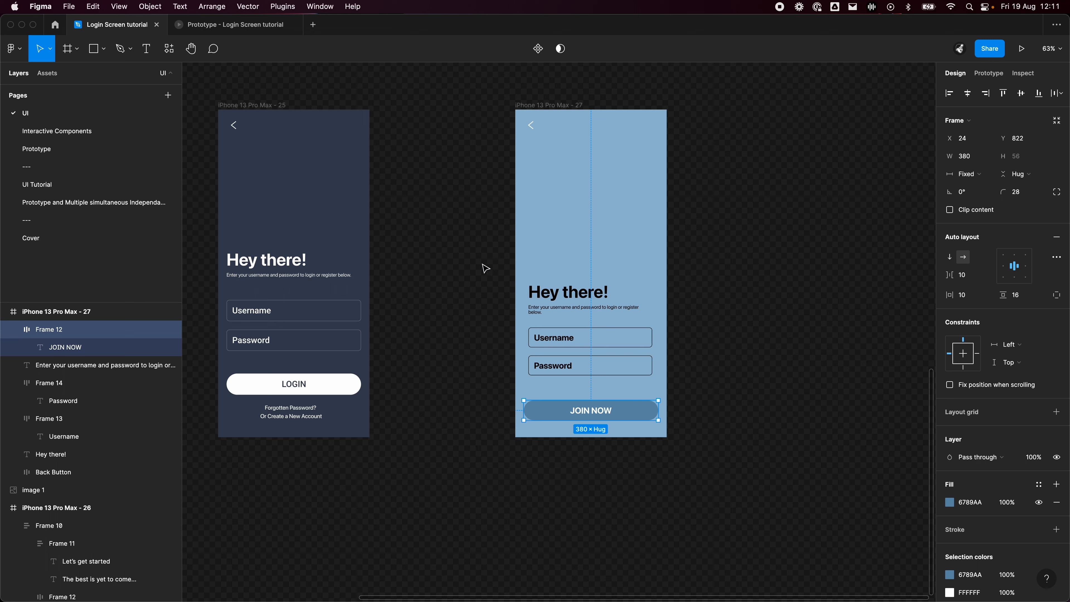
Change the pasted button's label to "LOGIN" in capitals.
{"action": "double_click", "coordinate": [595, 408]}
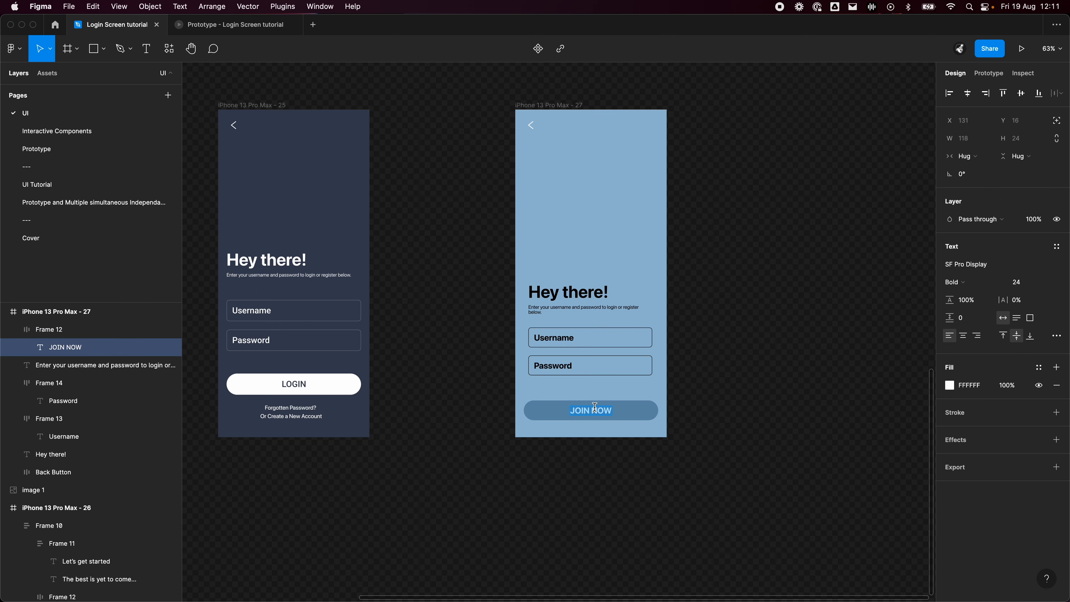
{"action": "type", "text": "Login"}
{"action": "key", "text": "Escape"}
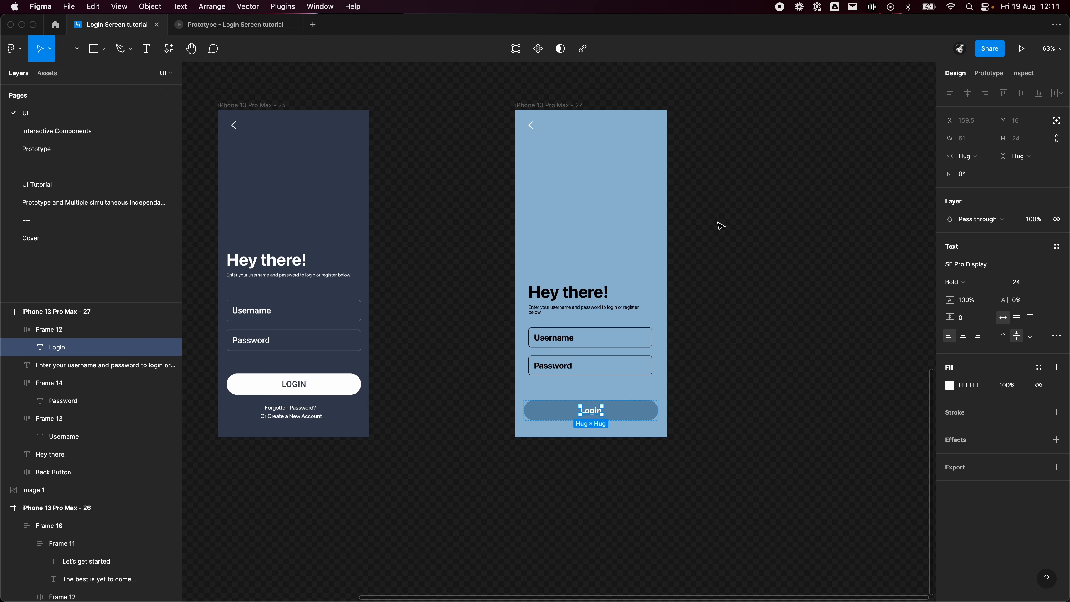
{"action": "scroll", "coordinate": [712, 236], "scroll_direction": "down", "scroll_amount": 2}
{"action": "scroll", "coordinate": [706, 262], "scroll_direction": "up", "scroll_amount": 10}
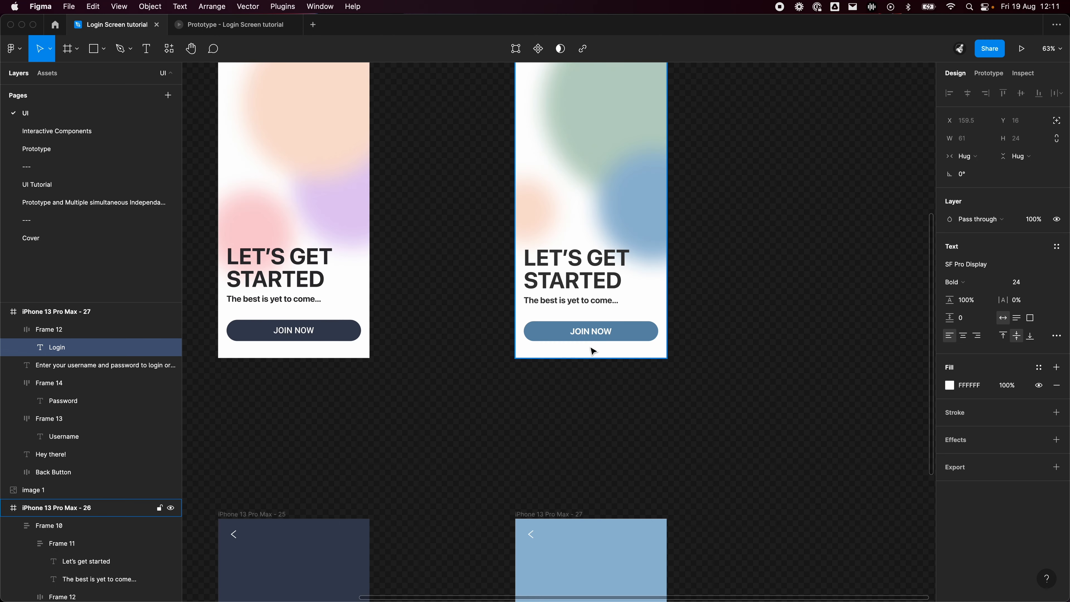
{"action": "scroll", "coordinate": [592, 344], "scroll_direction": "down", "scroll_amount": 10}
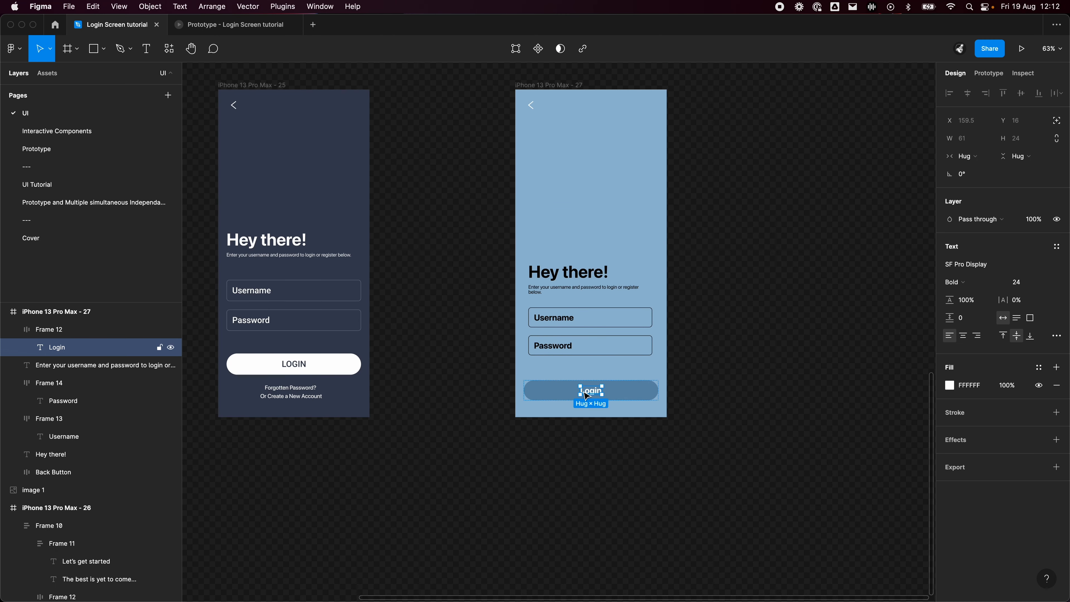
{"action": "double_click", "coordinate": [583, 391]}
{"action": "type", "text": "LOGIN"}
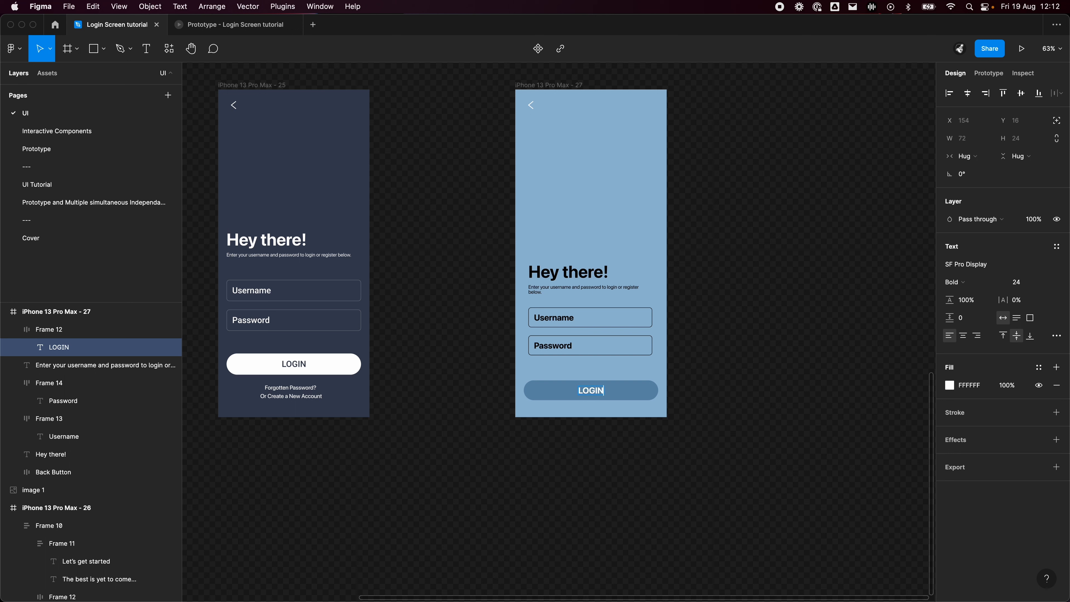
{"action": "left_click", "coordinate": [760, 364]}
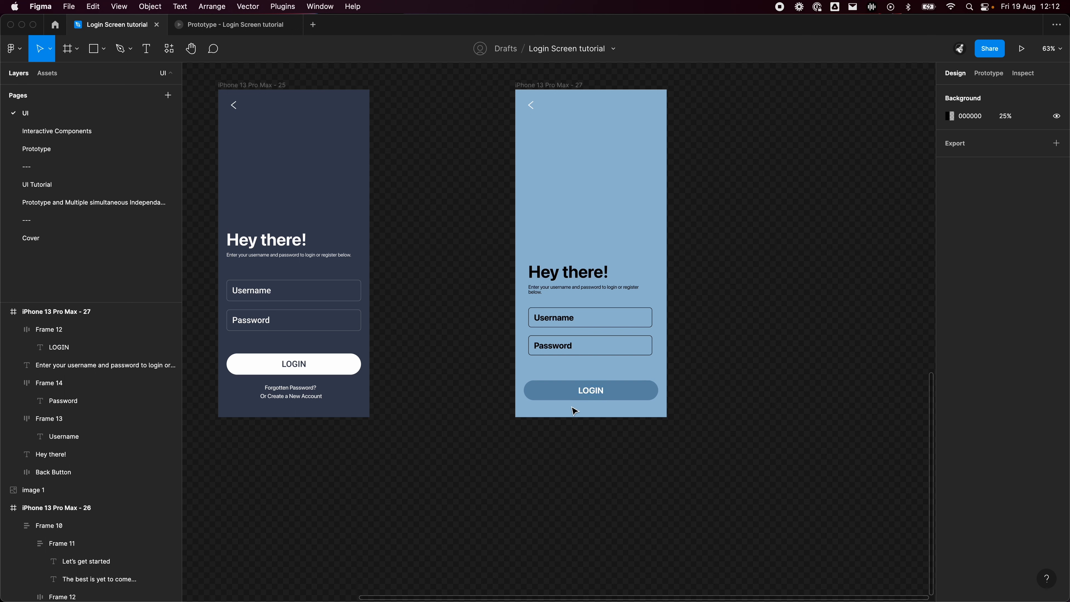
Move the LOGIN button up to about Y 788, closer to the Password field.
{"action": "left_click", "coordinate": [579, 398]}
{"action": "left_click_drag", "start_coordinate": [579, 398], "coordinate": [579, 389]}
{"action": "left_click", "coordinate": [731, 383]}
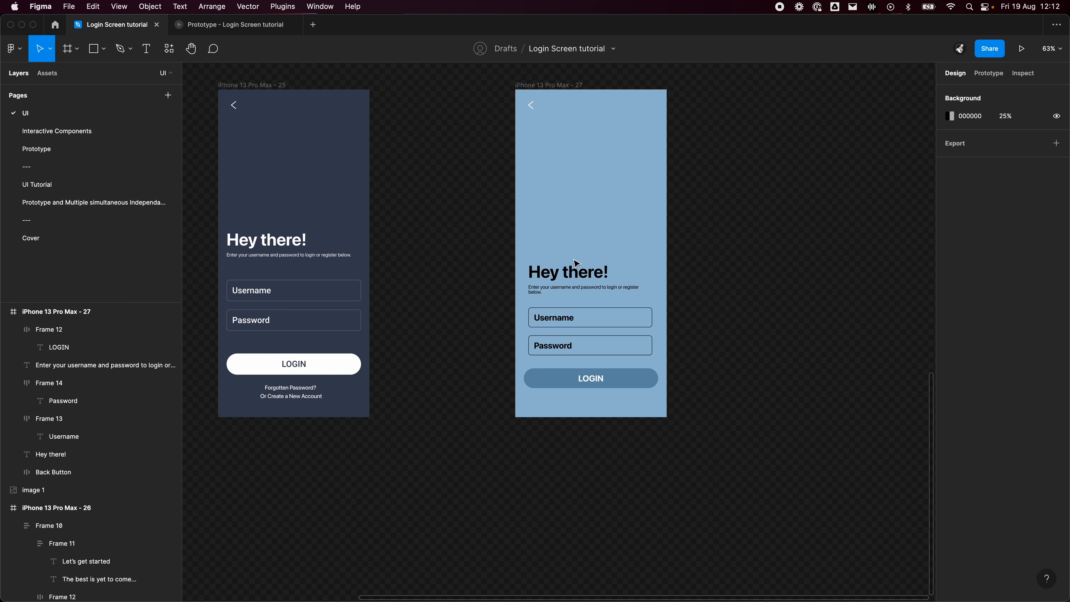
Duplicate the description text below the LOGIN button and change the copy to "Forgotten Password?" and "Or Create a New Account" on two lines.
{"action": "left_click", "coordinate": [580, 289]}
{"action": "left_click_drag", "start_coordinate": [580, 289], "coordinate": [584, 401]}
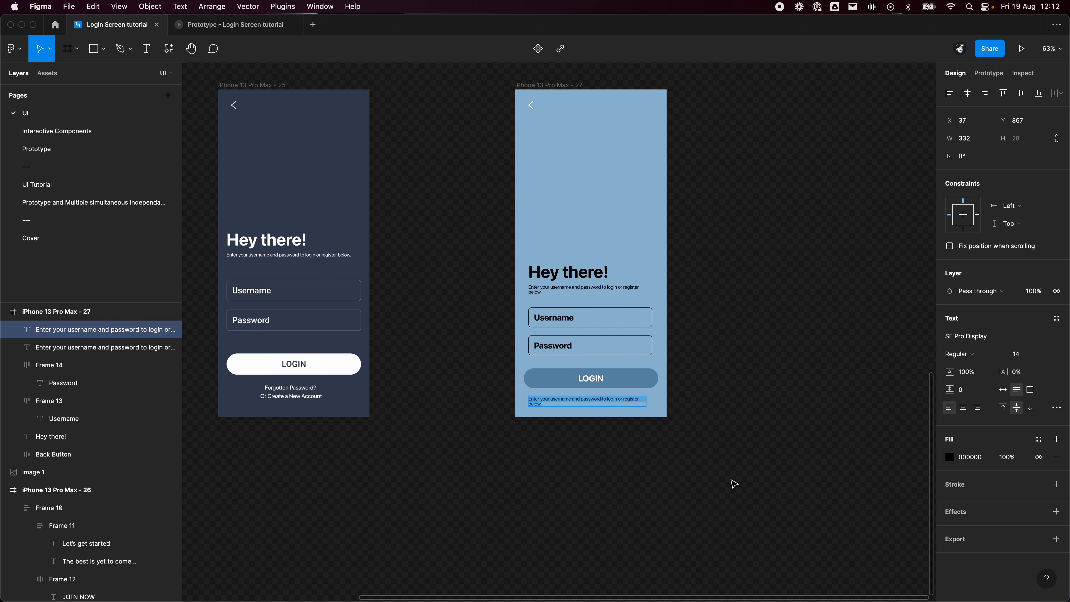
{"action": "type", "text": "F"}
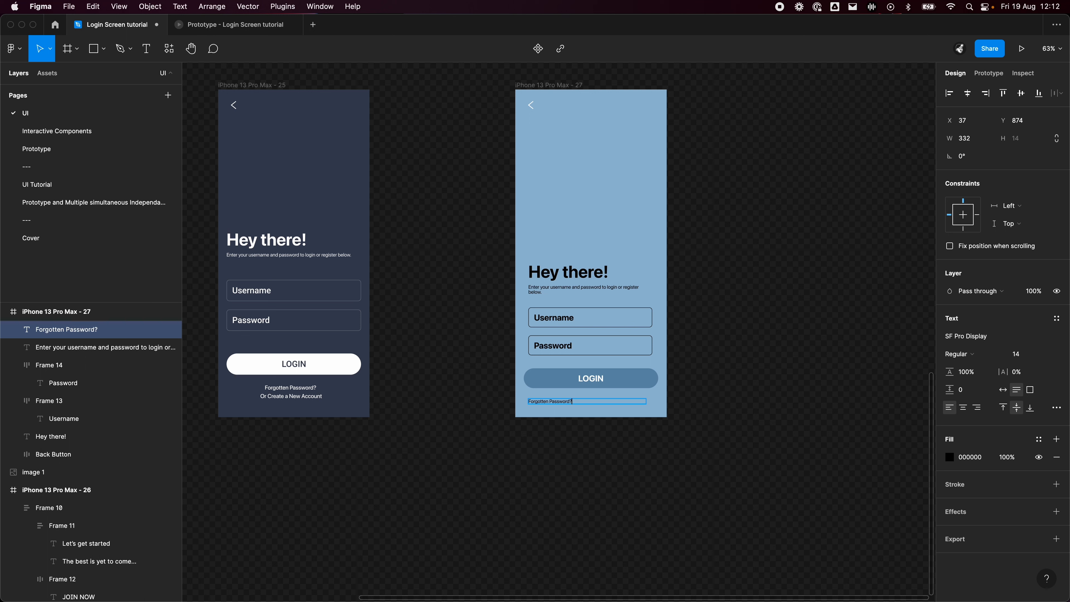
{"action": "type", "text": "orgotten Password?"}
{"action": "key", "text": "Return"}
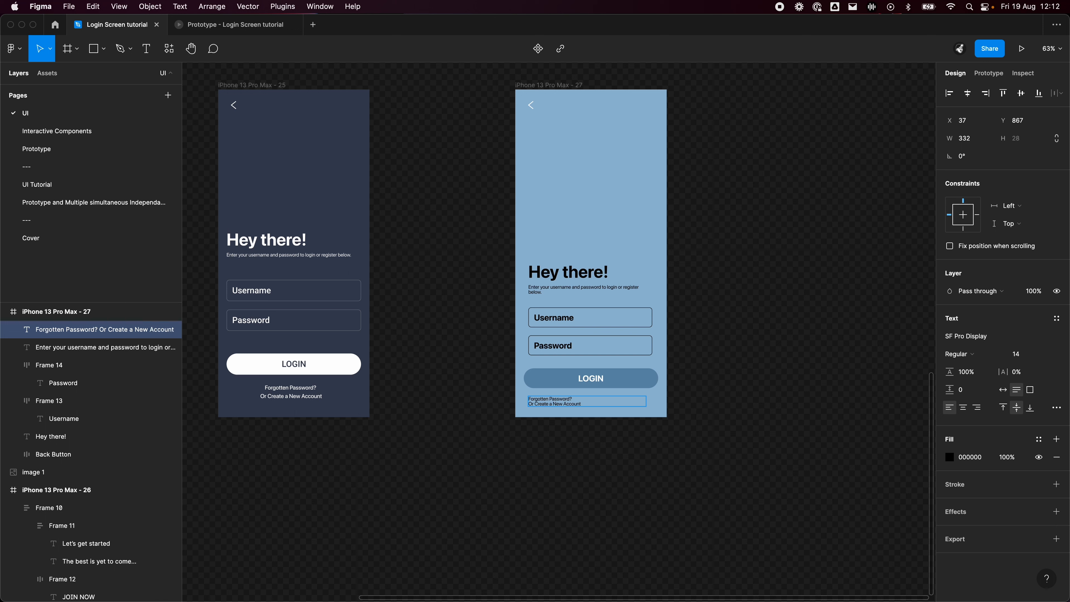
Try to set a line height of 150 for the new "Forgotten Password?" text, following the dark reference.
{"action": "left_click", "coordinate": [290, 391]}
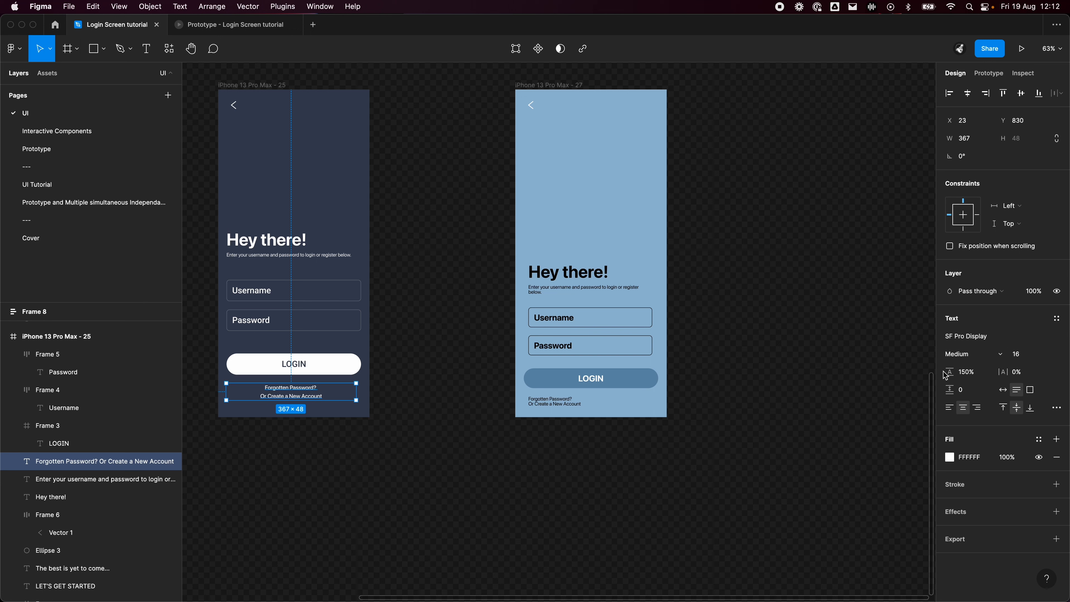
{"action": "left_click", "coordinate": [532, 403]}
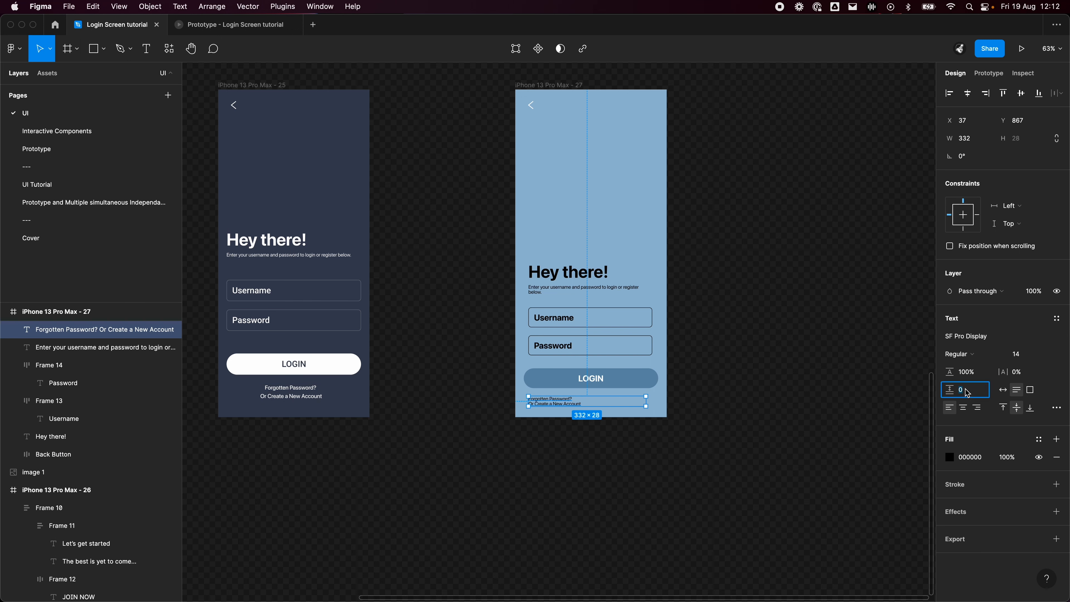
{"action": "double_click", "coordinate": [964, 372]}
{"action": "type", "text": "1510"}
{"action": "key", "text": "Return"}
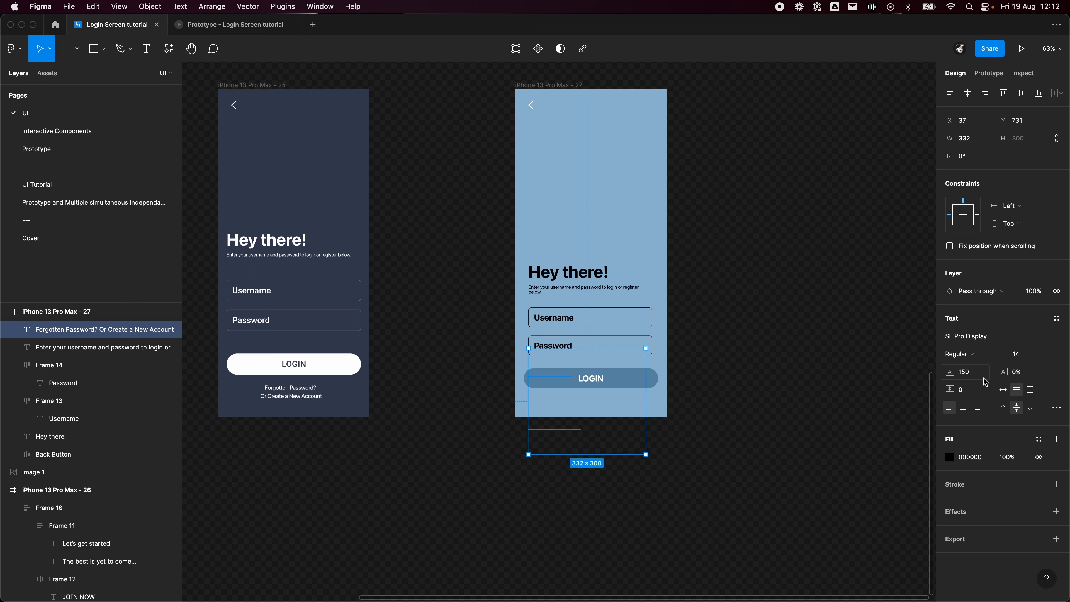
{"action": "key", "text": "super+z"}
Set the "Forgotten Password?" text in the light-blue frame to Medium weight and size 16, matching the reference.
{"action": "left_click", "coordinate": [971, 354]}
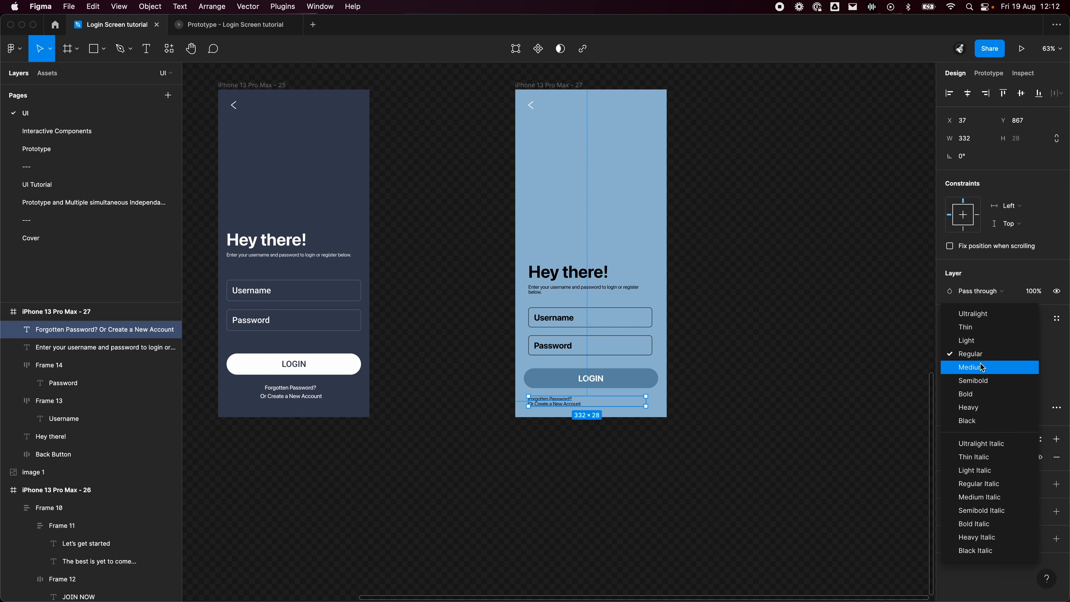
{"action": "left_click", "coordinate": [968, 365]}
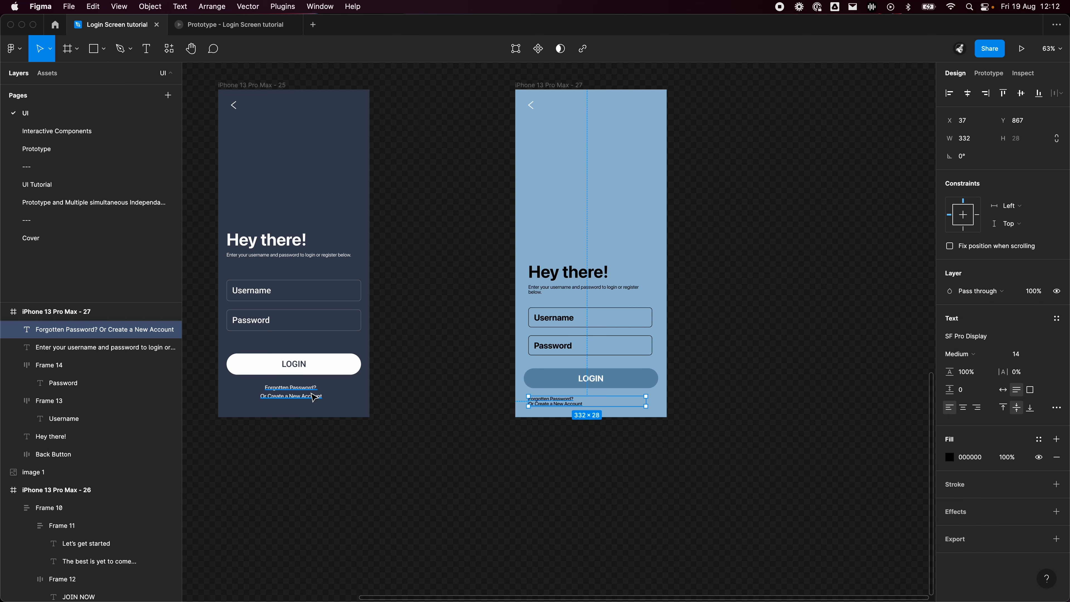
{"action": "left_click", "coordinate": [295, 394]}
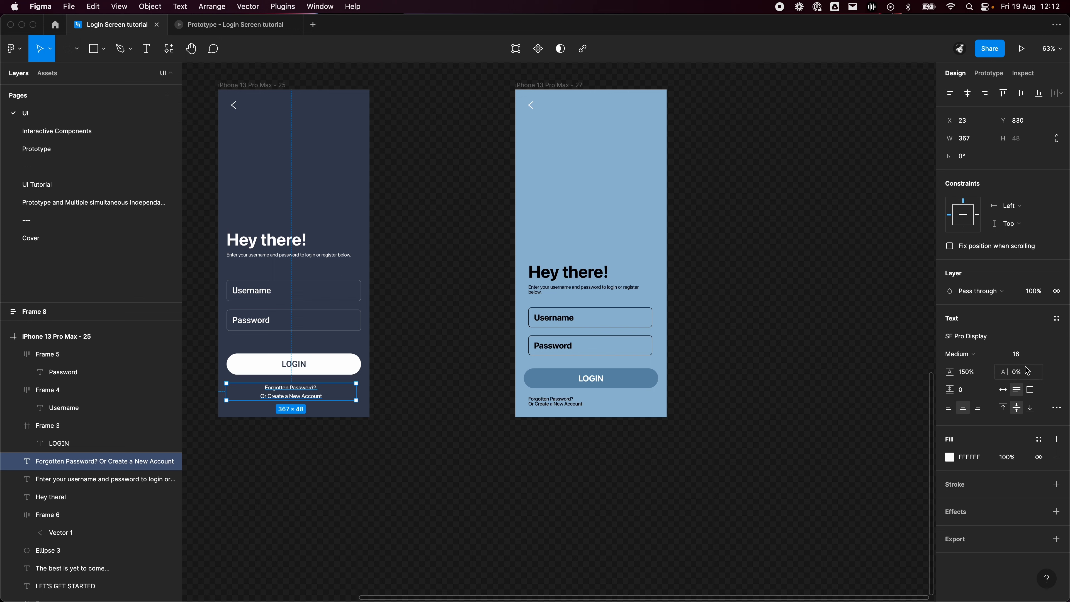
{"action": "left_click", "coordinate": [530, 406]}
{"action": "left_click", "coordinate": [1024, 355]}
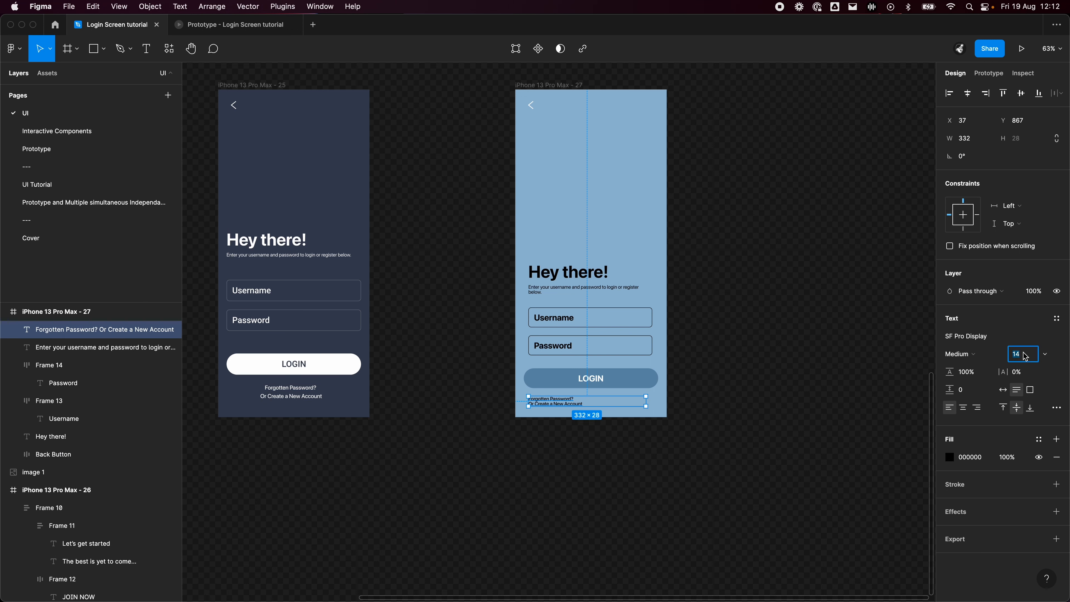
{"action": "type", "text": "16"}
{"action": "key", "text": "Return"}
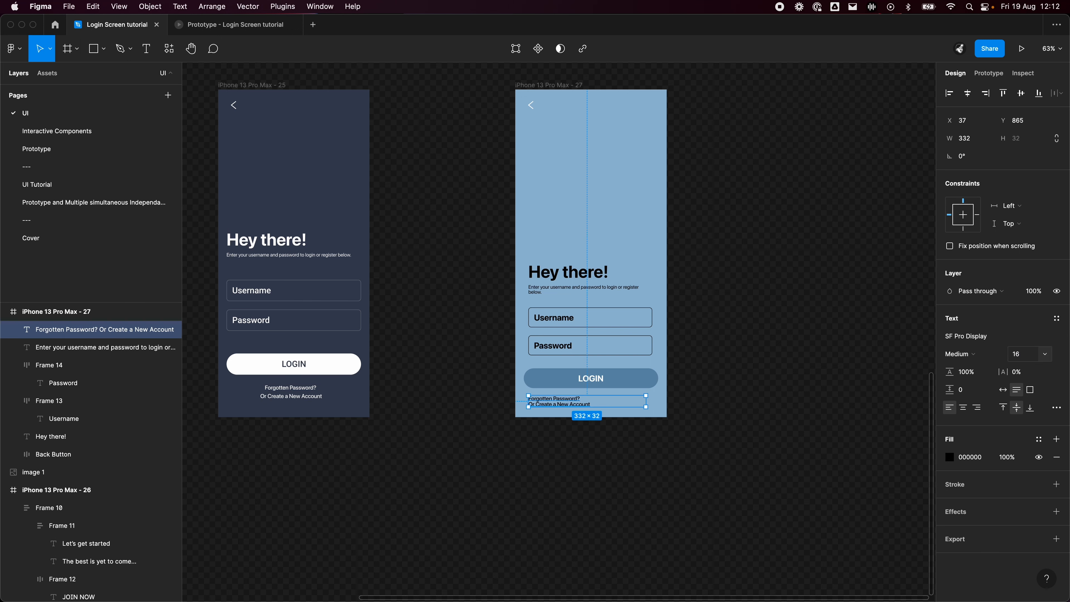
Give the "Forgotten Password?" text a line height of 150% and centre its alignment.
{"action": "double_click", "coordinate": [963, 372]}
{"action": "type", "text": "15"}
{"action": "key", "text": "Return"}
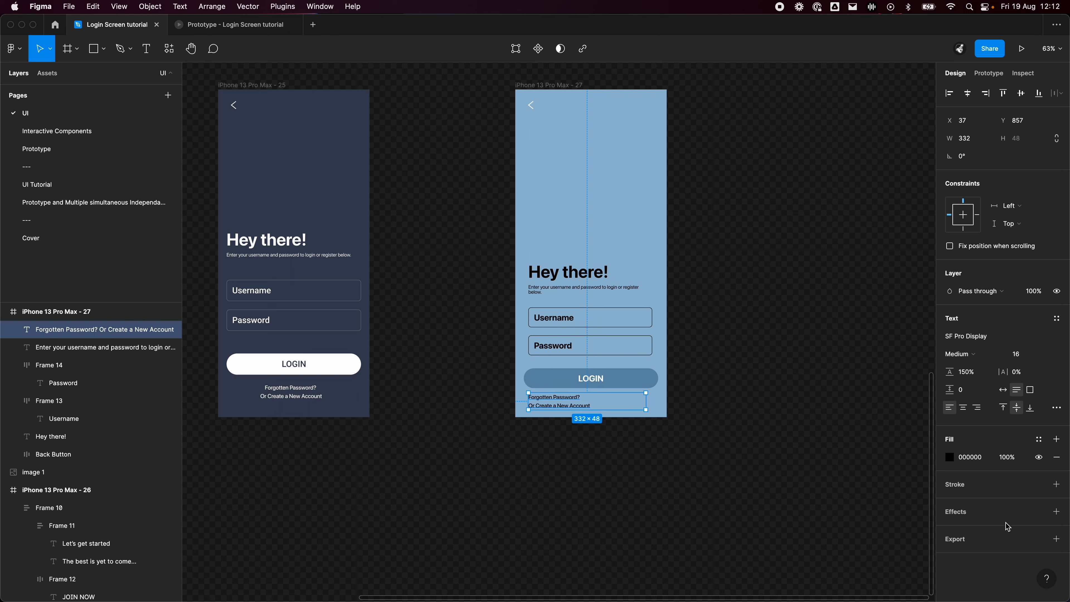
{"action": "left_click", "coordinate": [966, 410]}
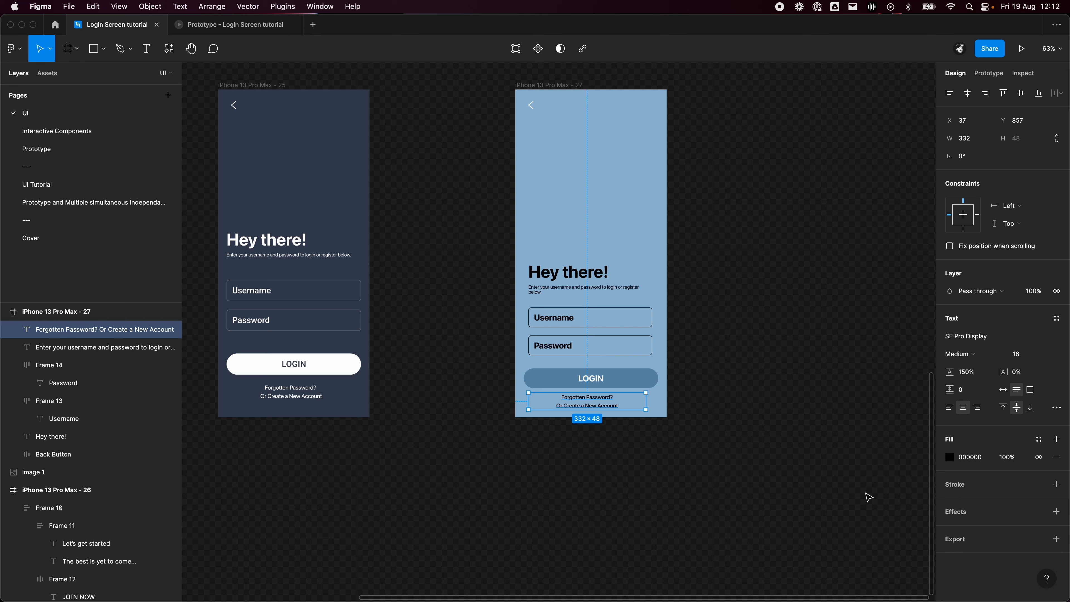
{"action": "left_click", "coordinate": [708, 324]}
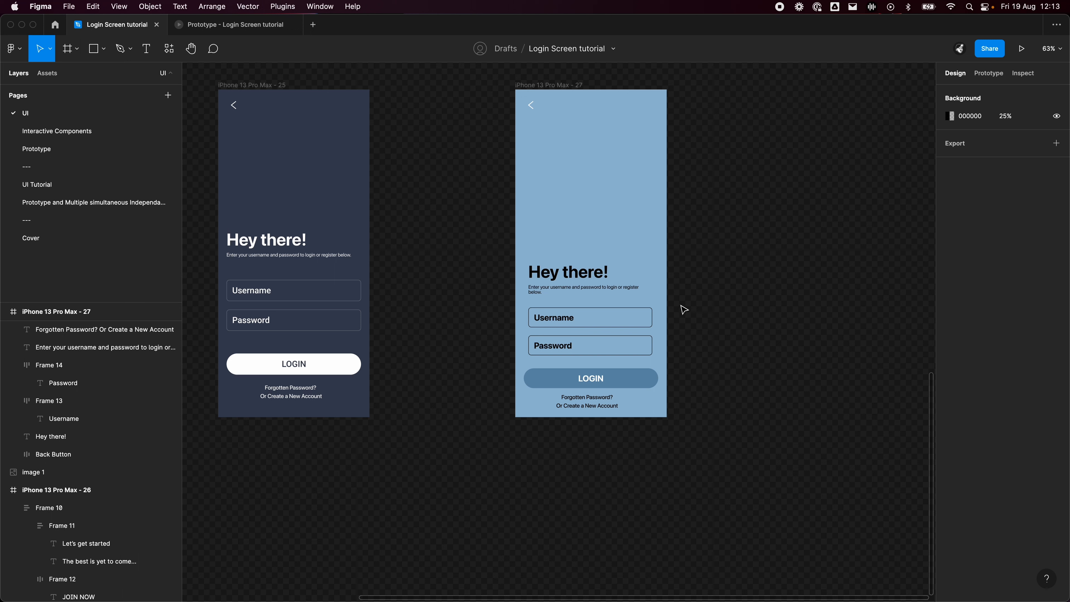
Examine the size and spacing of the LOGIN button, Username field and heading in the dark reference screen.
{"action": "left_click", "coordinate": [302, 356]}
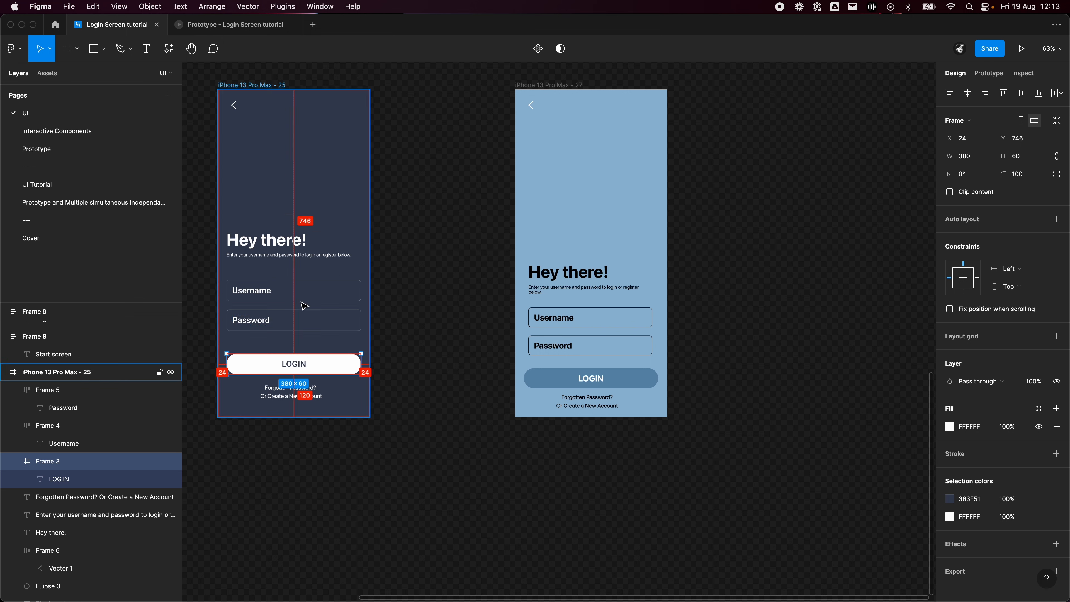
{"action": "left_click", "coordinate": [297, 291]}
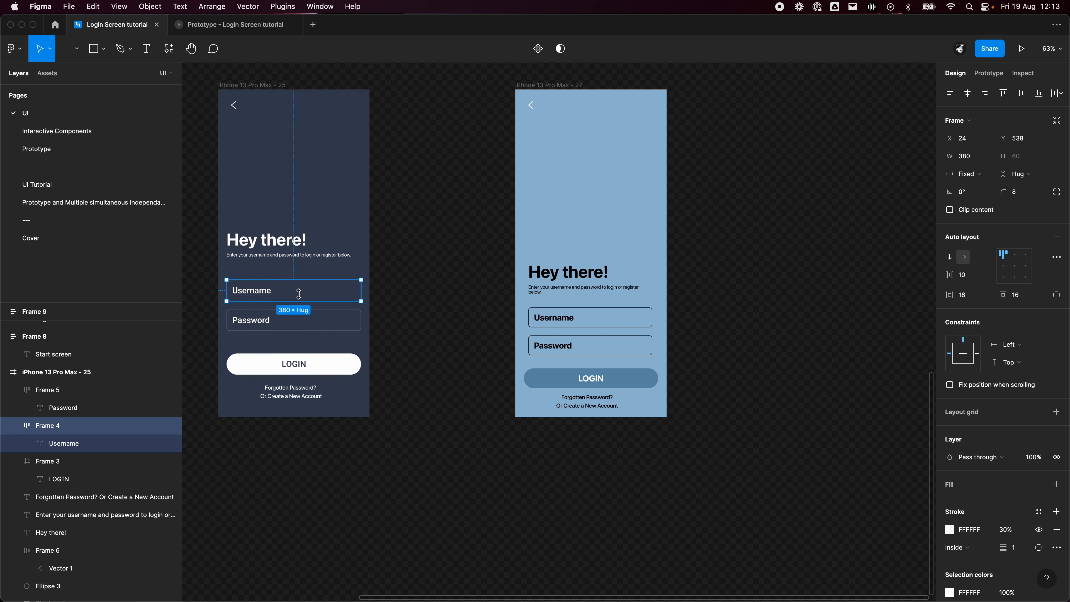
{"action": "left_click", "coordinate": [283, 243]}
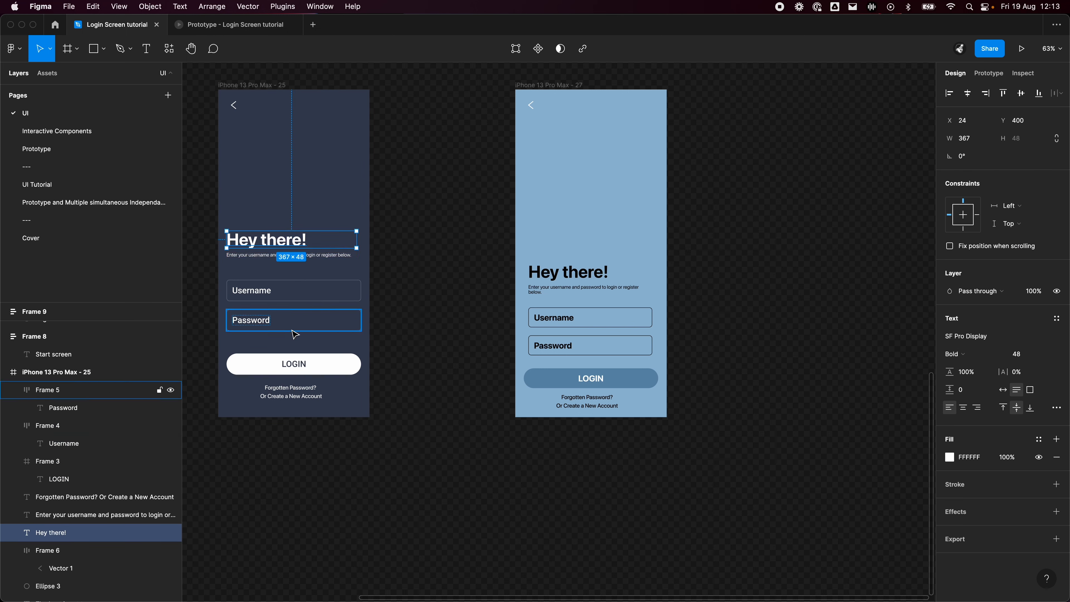
{"action": "left_click", "coordinate": [293, 291]}
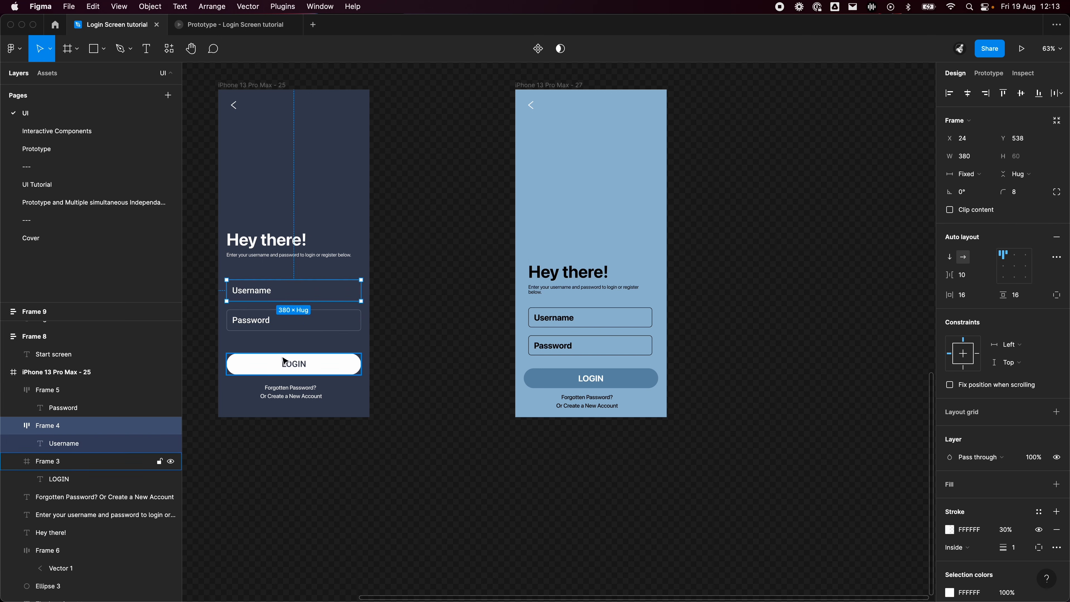
{"action": "left_click", "coordinate": [290, 364]}
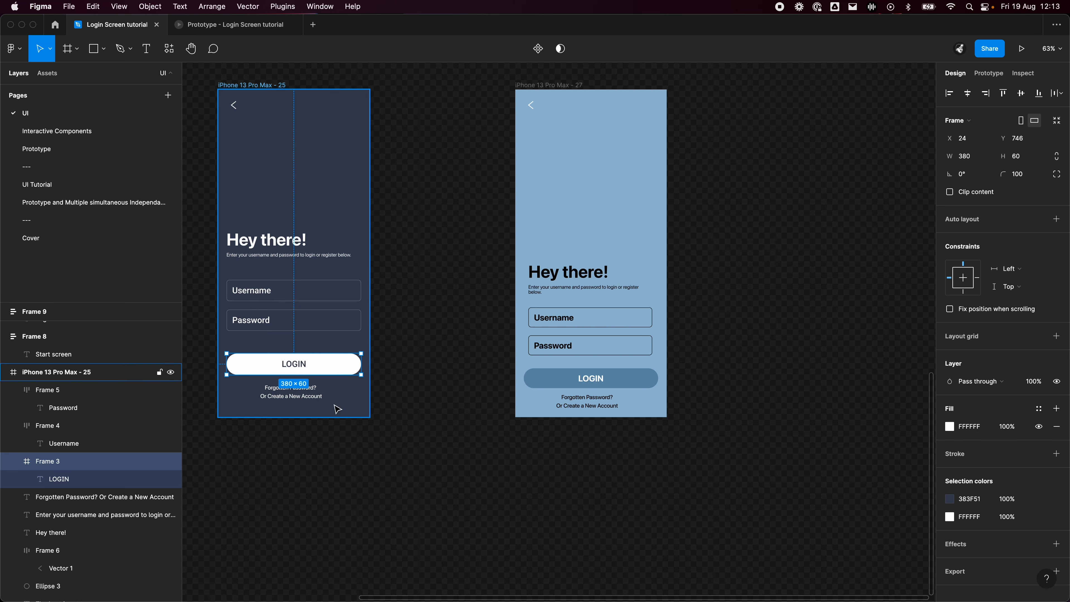
{"action": "left_click", "coordinate": [757, 279]}
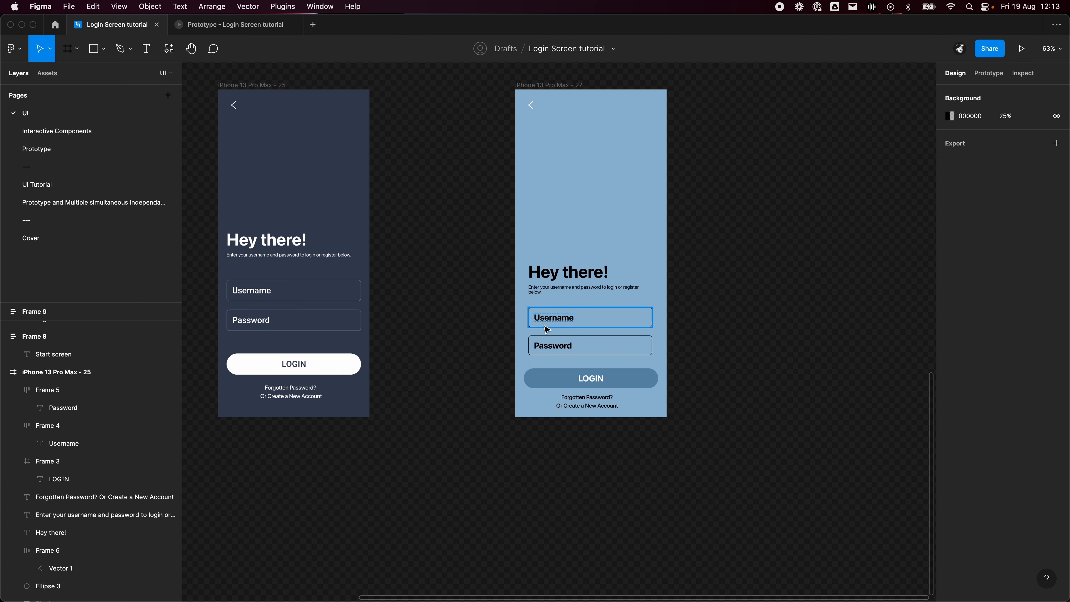
Wrap the "Hey there!" heading and its description in the light-blue frame in an auto layout.
{"action": "left_click", "coordinate": [558, 291]}
{"action": "left_click", "coordinate": [559, 280], "text": "shift"}
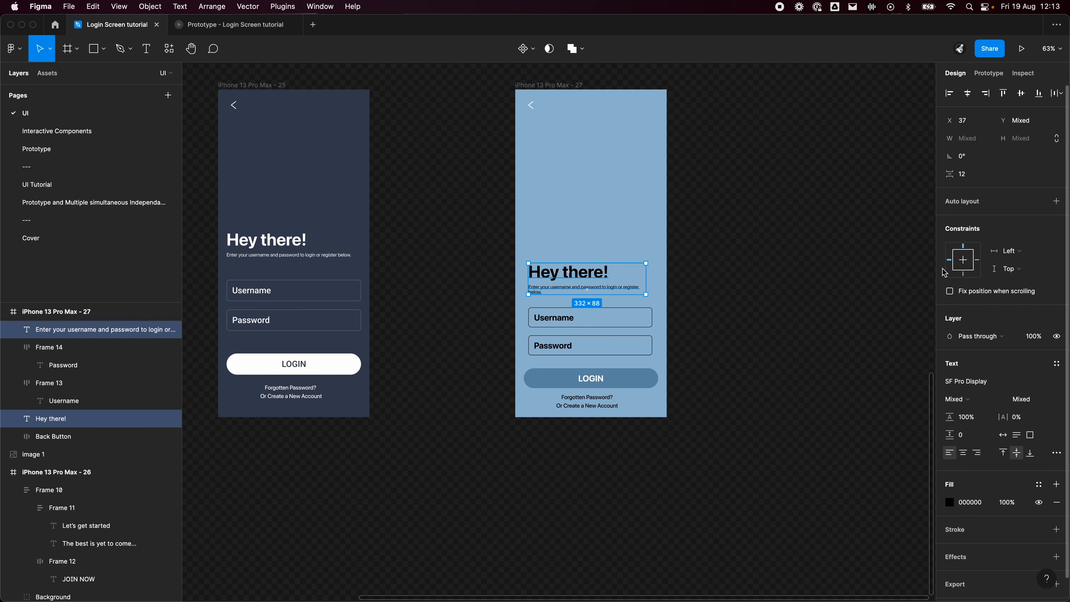
{"action": "key", "text": "shift+a"}
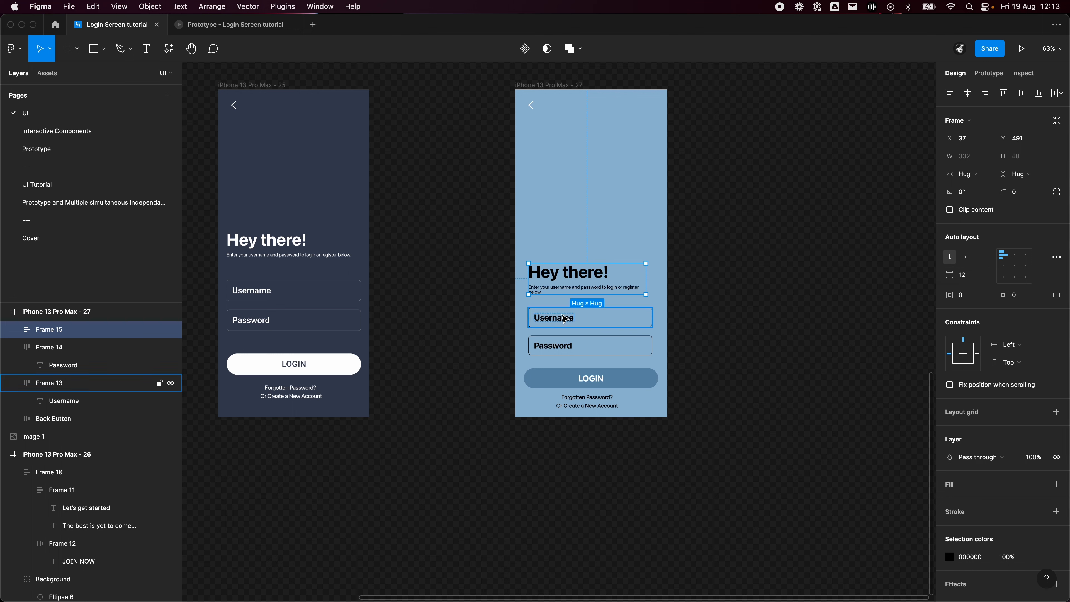
Wrap the Username and Password fields of the light-blue frame in an auto layout with a spacing of 24.
{"action": "left_click", "coordinate": [590, 319]}
{"action": "left_click", "coordinate": [580, 352], "text": "shift"}
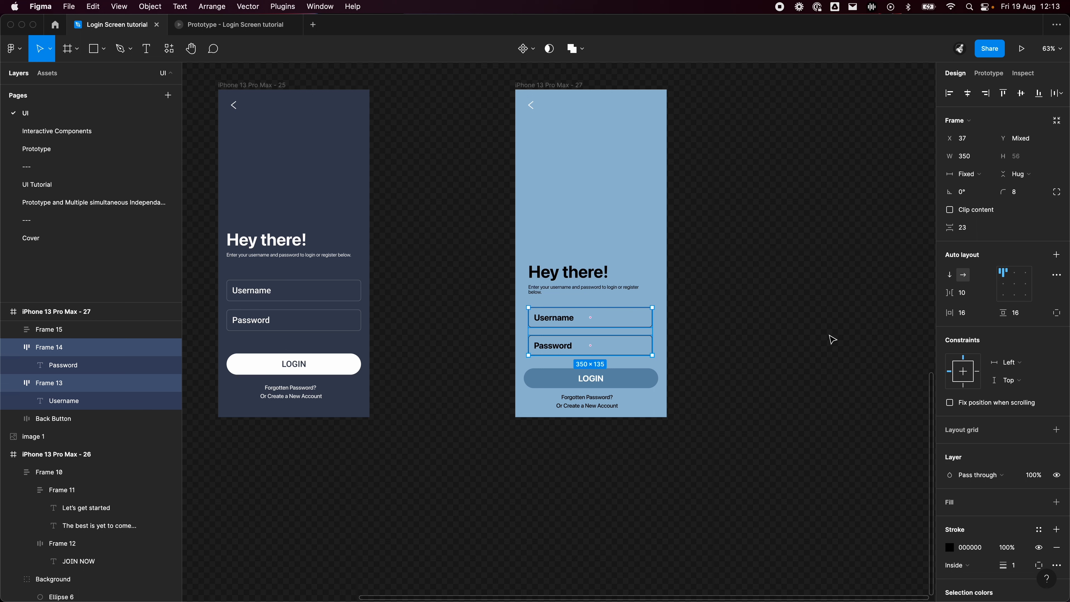
{"action": "key", "text": "shift+a"}
{"action": "left_click", "coordinate": [964, 275]}
{"action": "type", "text": "24"}
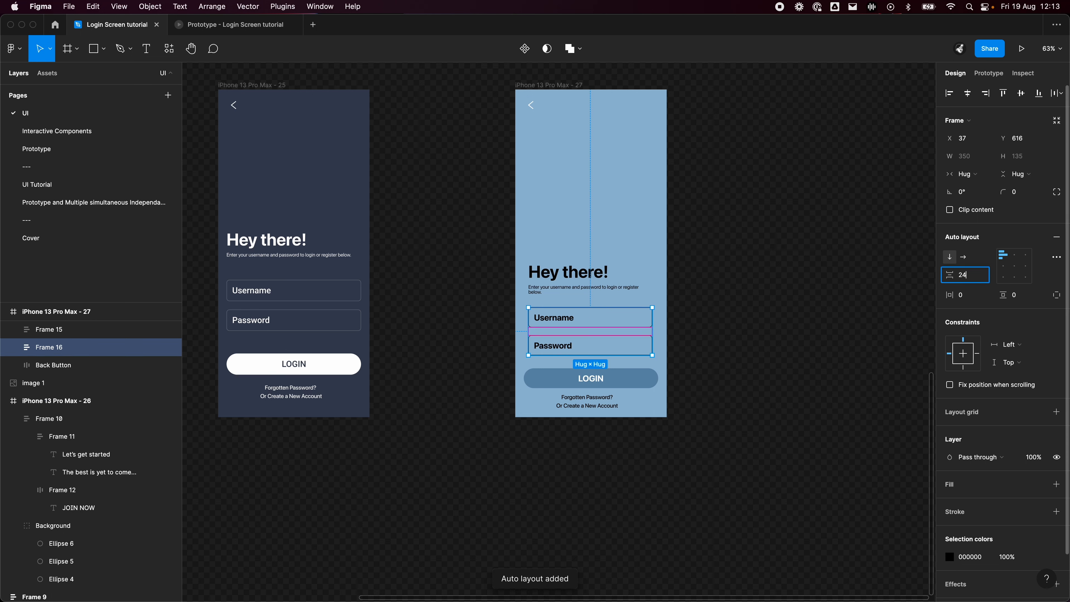
{"action": "key", "text": "Return"}
Wrap the LOGIN button and the "Forgotten Password?" text of the light-blue frame in an auto layout with a spacing of 24.
{"action": "left_click", "coordinate": [644, 378]}
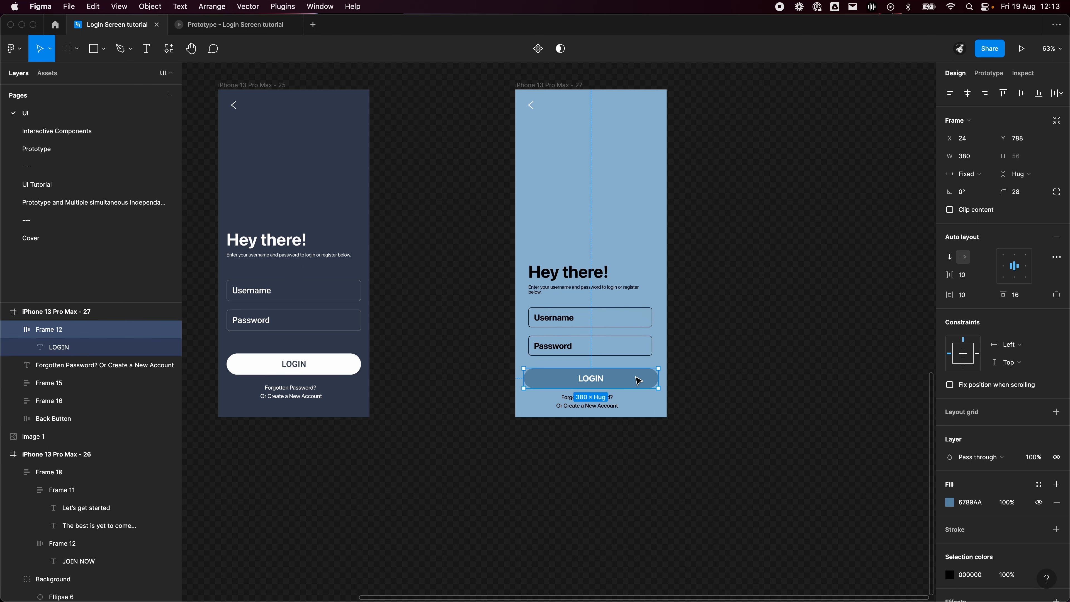
{"action": "left_click", "coordinate": [614, 406], "text": "shift"}
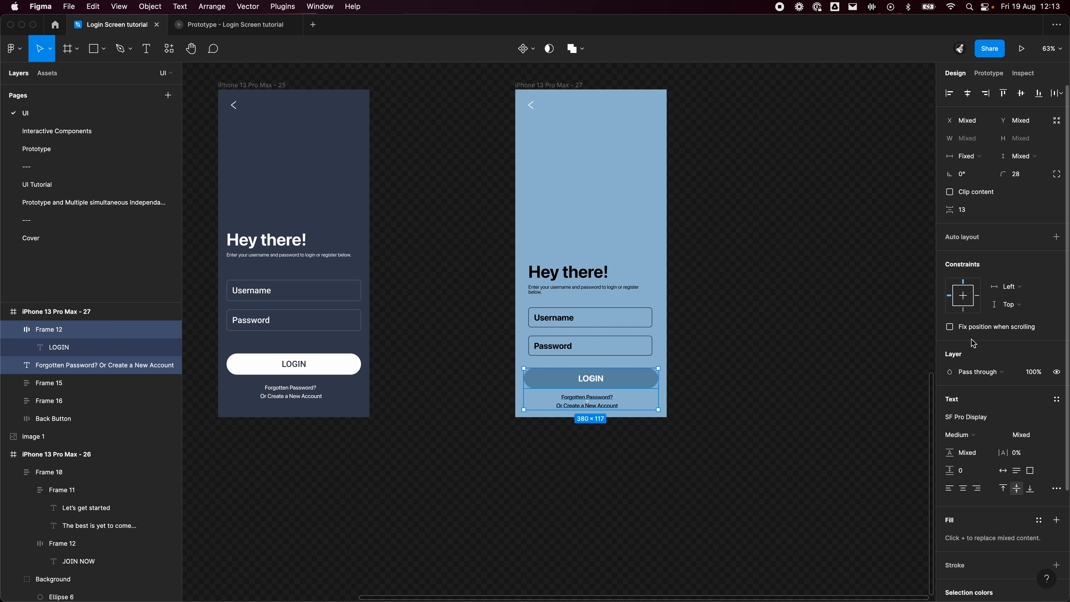
{"action": "key", "text": "shift+a"}
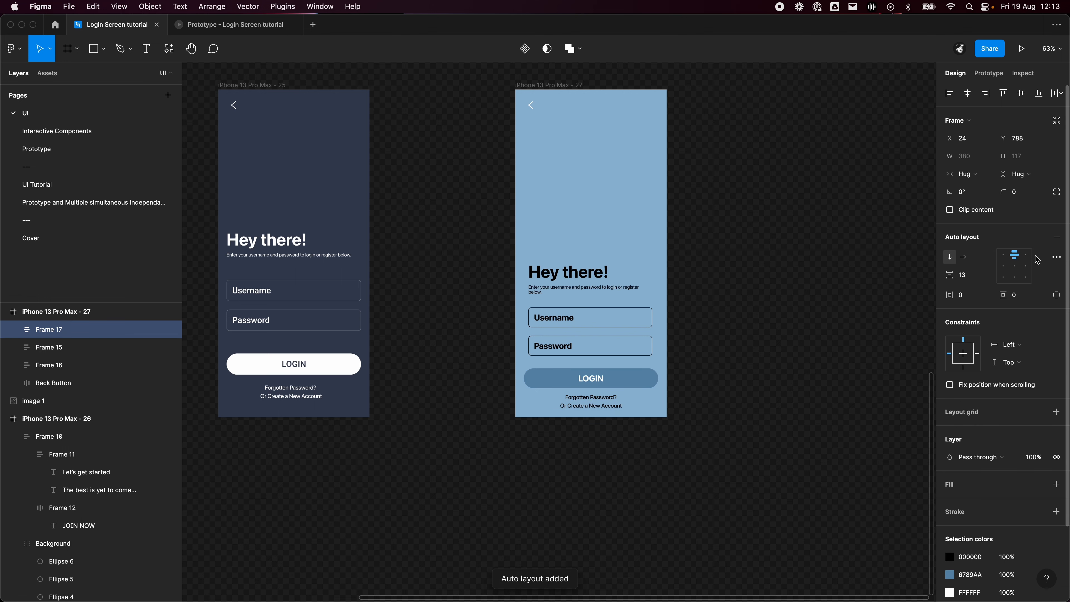
{"action": "left_click", "coordinate": [971, 275]}
{"action": "type", "text": "24"}
{"action": "key", "text": "Return"}
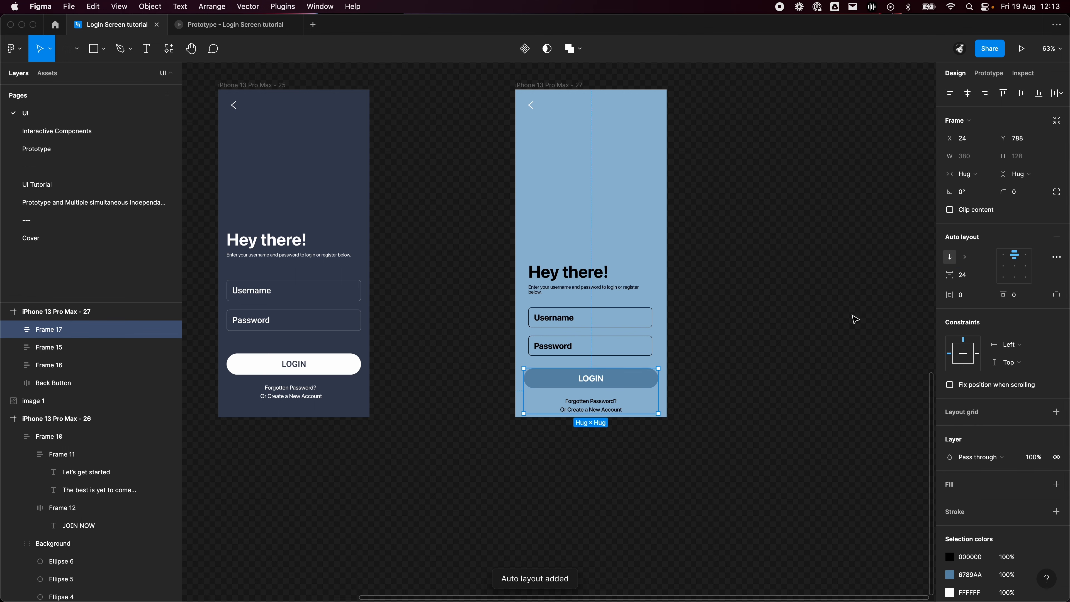
{"action": "left_click", "coordinate": [854, 319]}
Combine the heading, input field and login groups of the light-blue frame in one parent auto layout.
{"action": "left_click", "coordinate": [558, 396]}
{"action": "left_click", "coordinate": [560, 337], "text": "shift"}
{"action": "left_click", "coordinate": [577, 274], "text": "shift"}
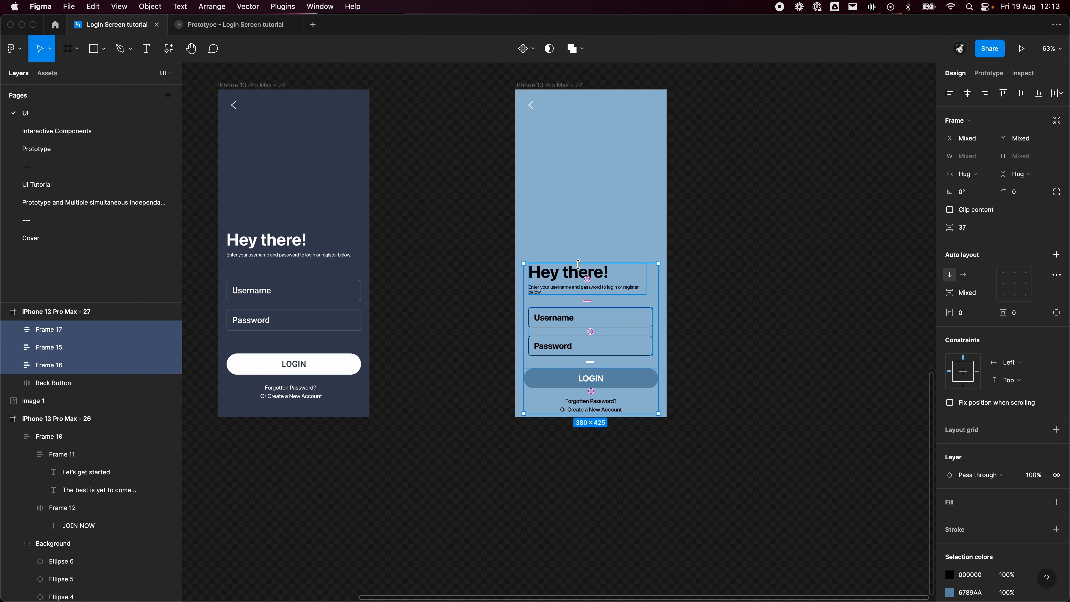
{"action": "key", "text": "shift+a"}
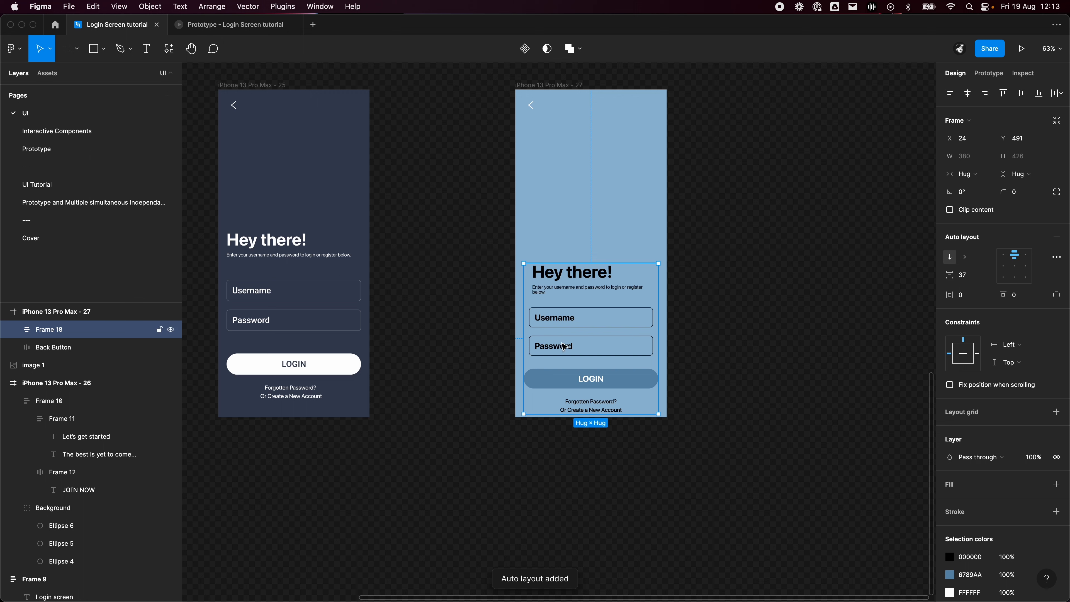
Resize the parent auto layout to cover the whole 428 × 926 light-blue screen and align its contents bottom centre.
{"action": "left_click_drag", "start_coordinate": [523, 322], "coordinate": [514, 323]}
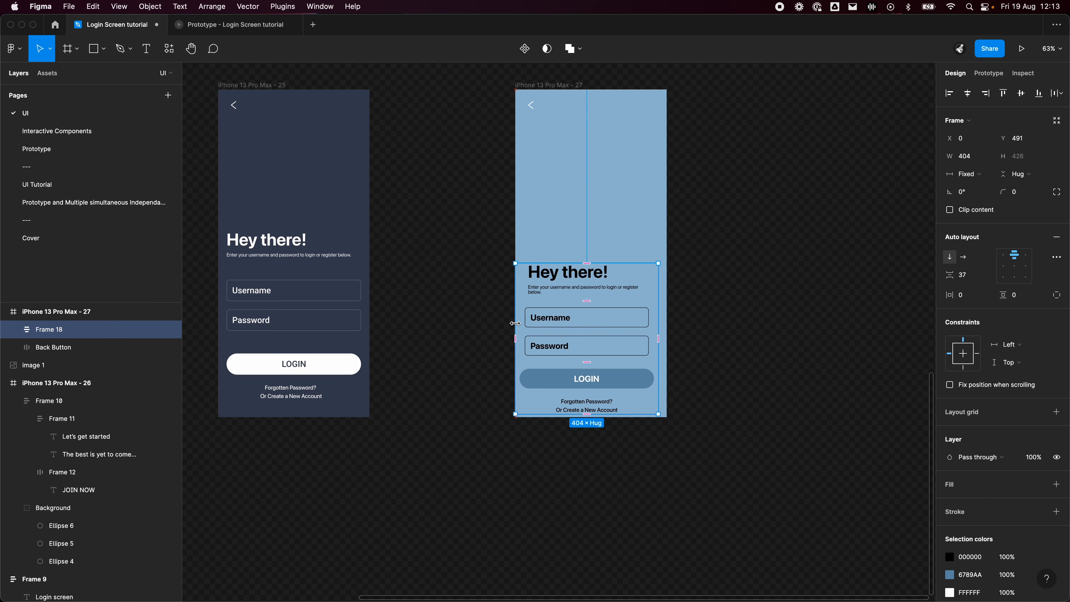
{"action": "left_click_drag", "start_coordinate": [555, 415], "coordinate": [555, 418]}
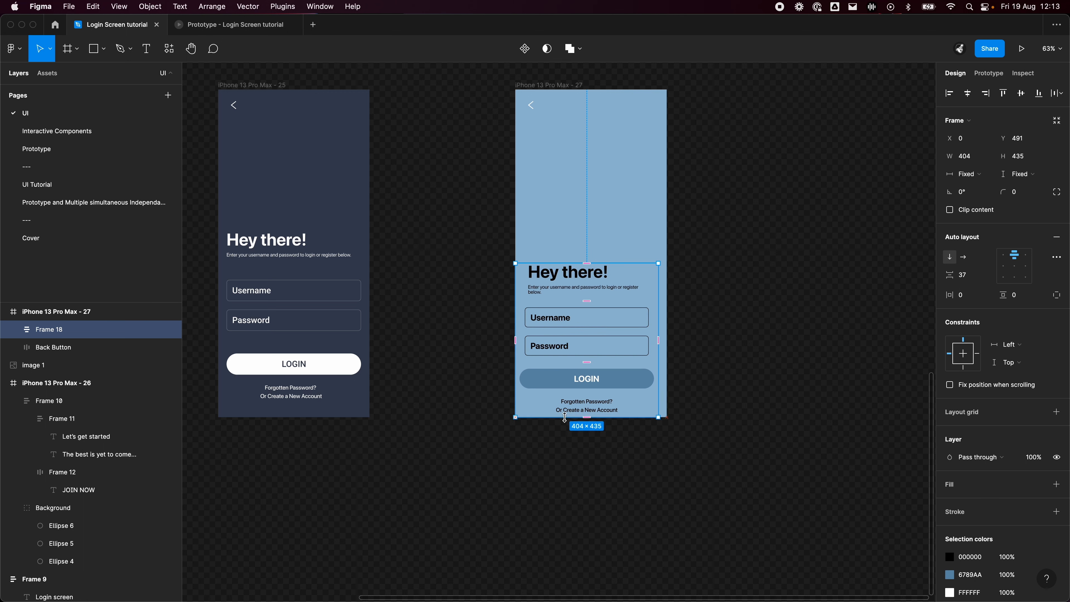
{"action": "left_click_drag", "start_coordinate": [658, 336], "coordinate": [666, 335]}
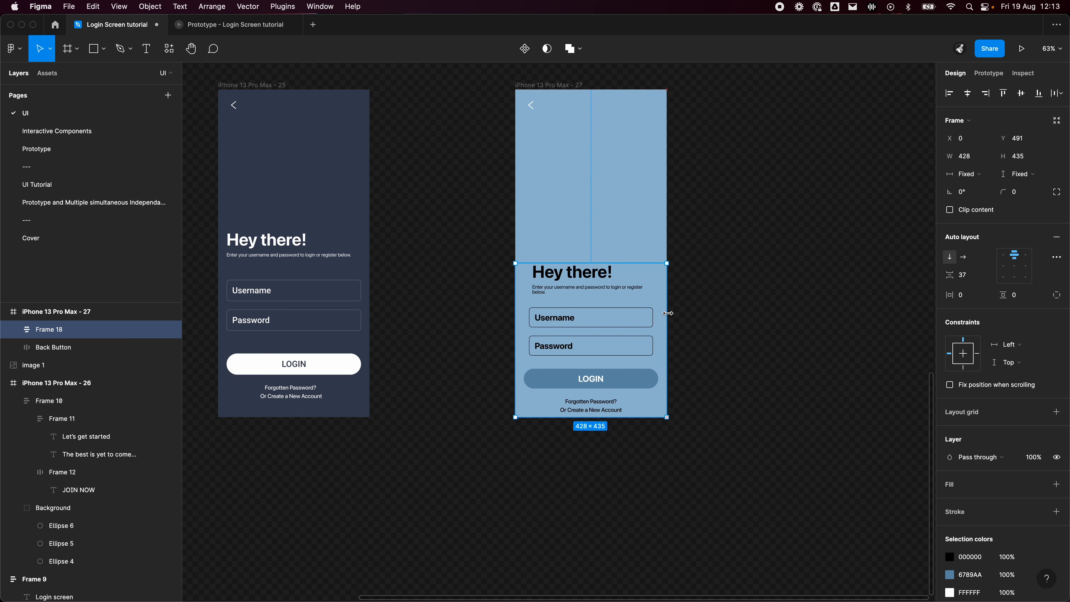
{"action": "left_click_drag", "start_coordinate": [621, 263], "coordinate": [622, 87]}
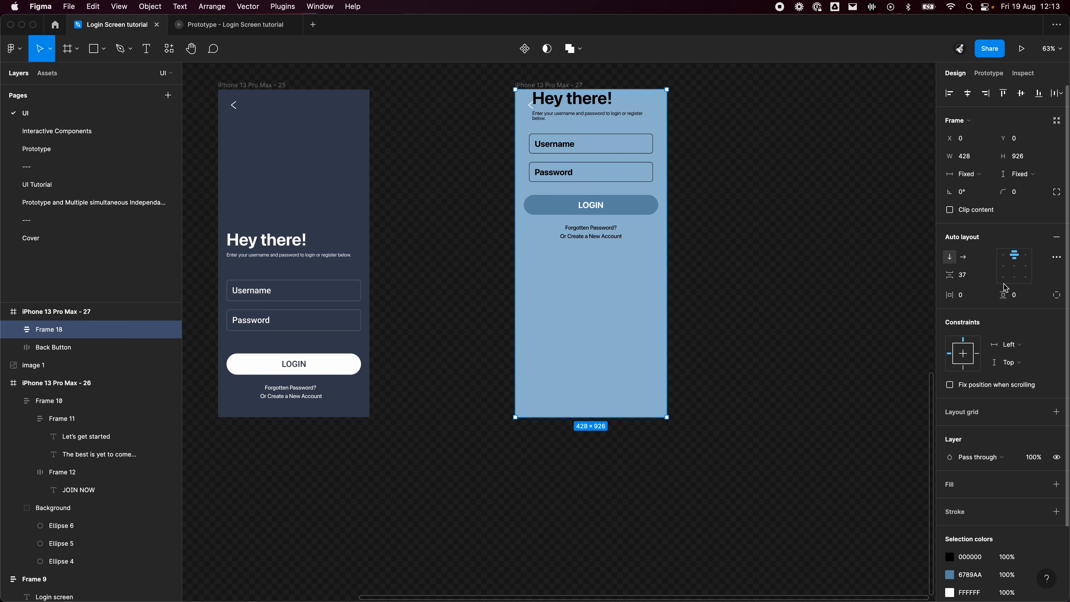
{"action": "left_click", "coordinate": [1015, 278]}
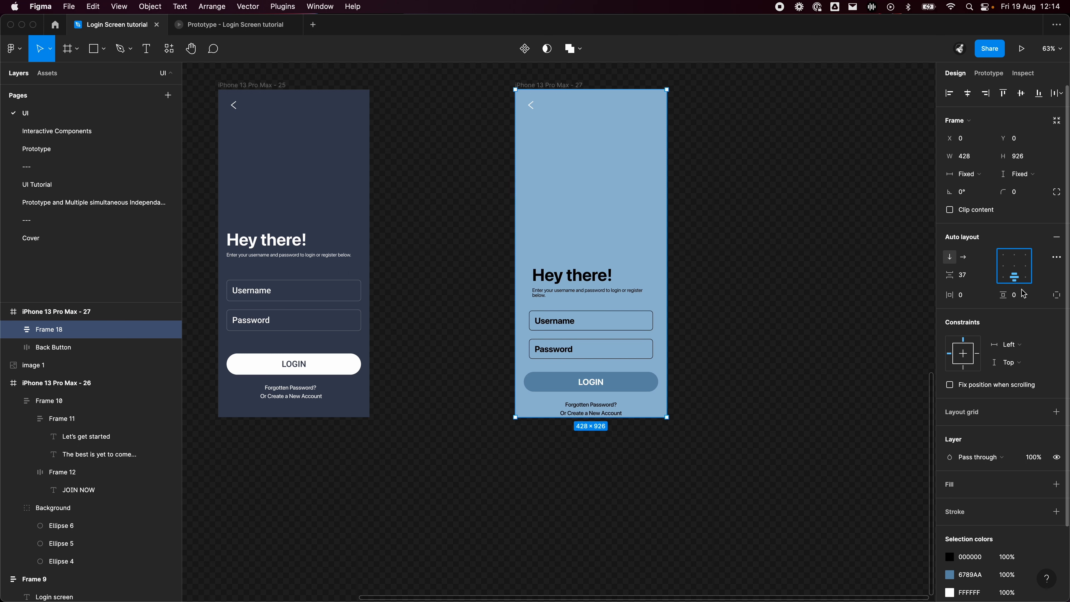
{"action": "left_click", "coordinate": [980, 278]}
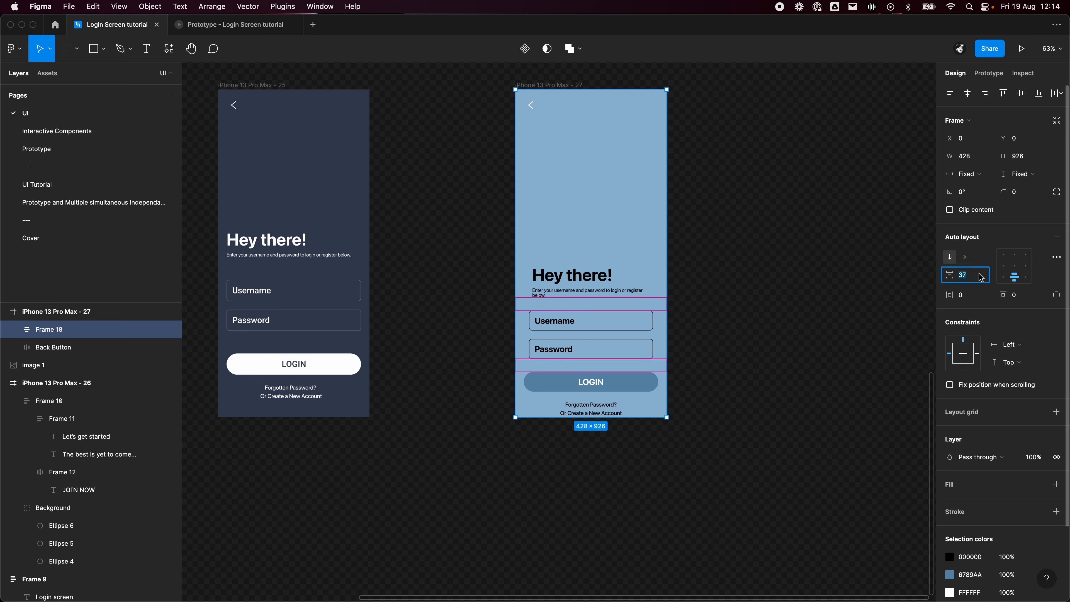
{"action": "type", "text": "0"}
{"action": "key", "text": "Return"}
{"action": "key", "text": "ctrl+z"}
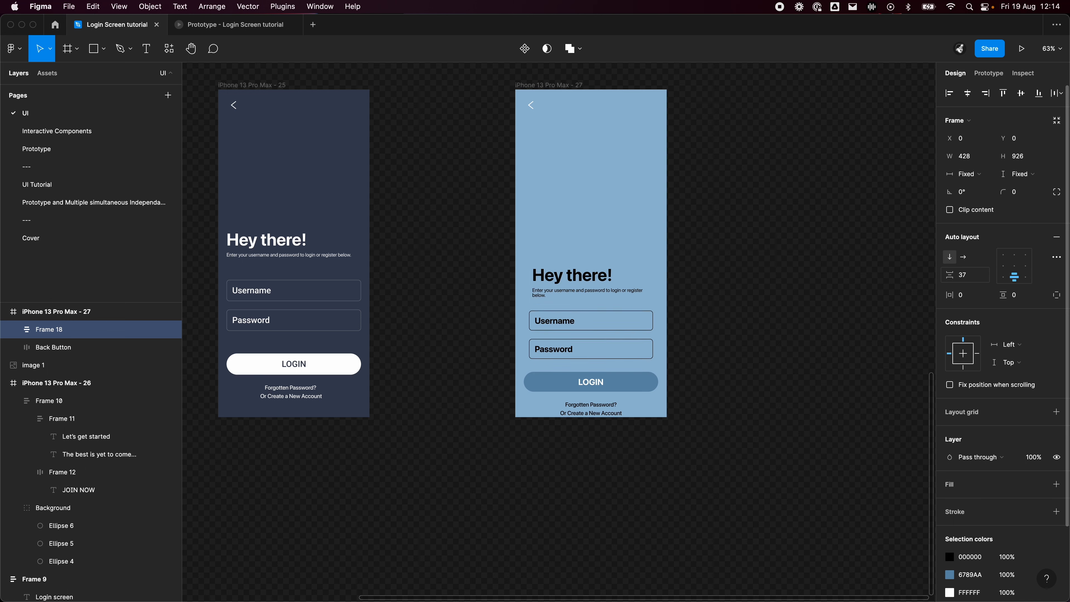
Set the parent auto layout's spacing between the three groups to 64.
{"action": "left_click", "coordinate": [973, 276]}
{"action": "type", "text": "64"}
{"action": "key", "text": "Return"}
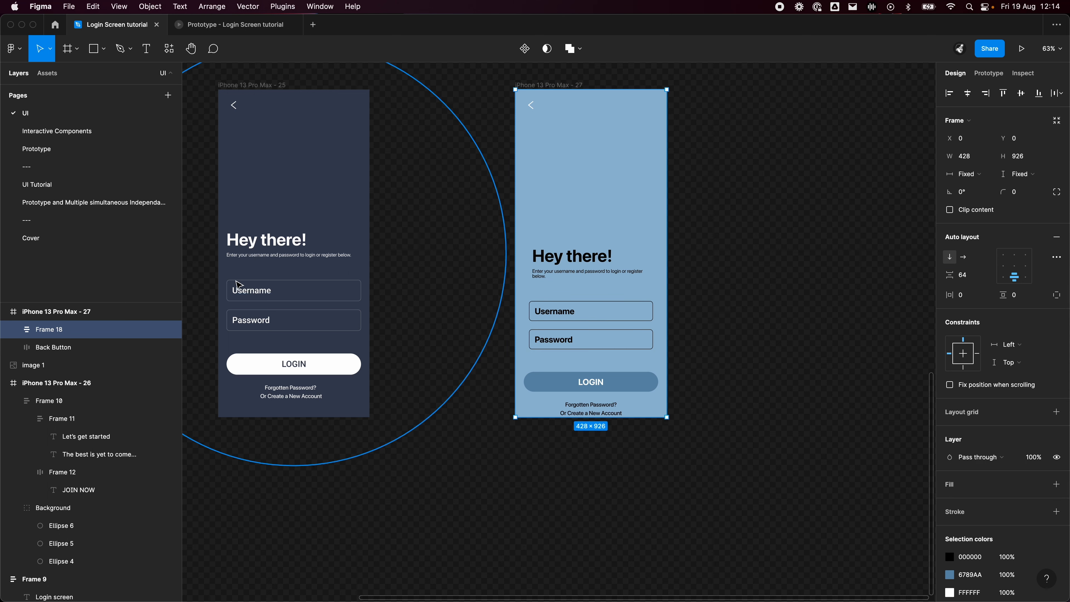
Measure the margins around the Username field and below the "Forgotten Password?" text in the dark reference screen.
{"action": "left_click", "coordinate": [248, 295]}
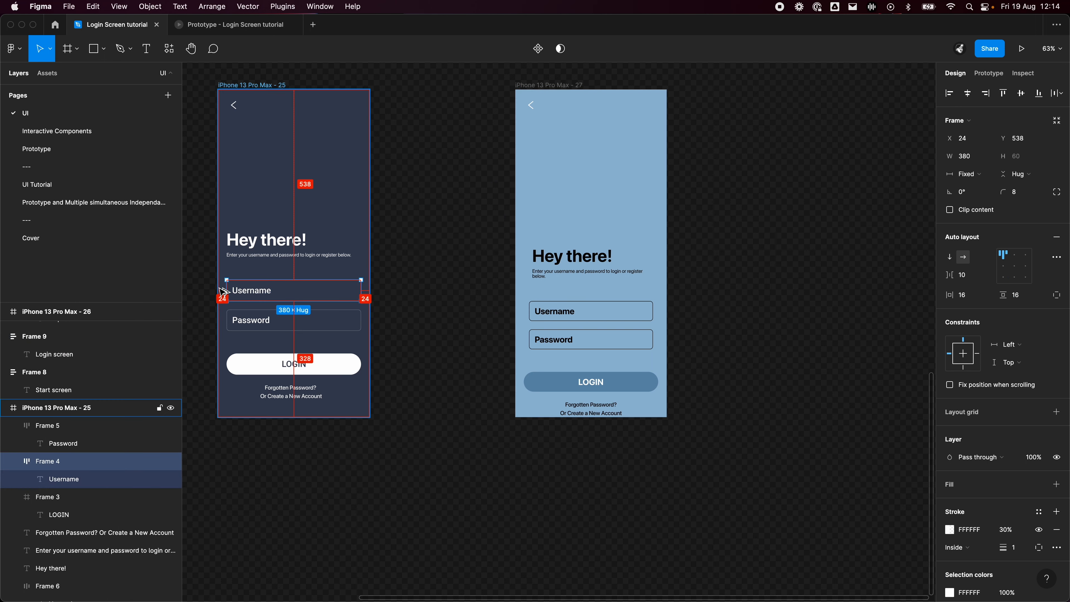
{"action": "left_click", "coordinate": [301, 396]}
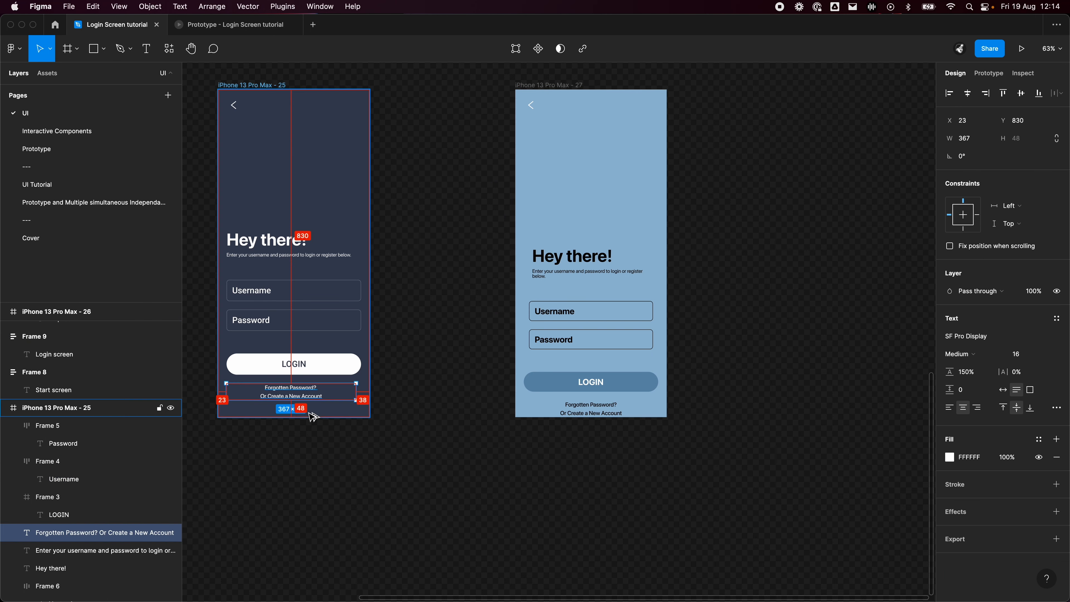
{"action": "key", "text": "Escape"}
{"action": "left_click", "coordinate": [544, 343]}
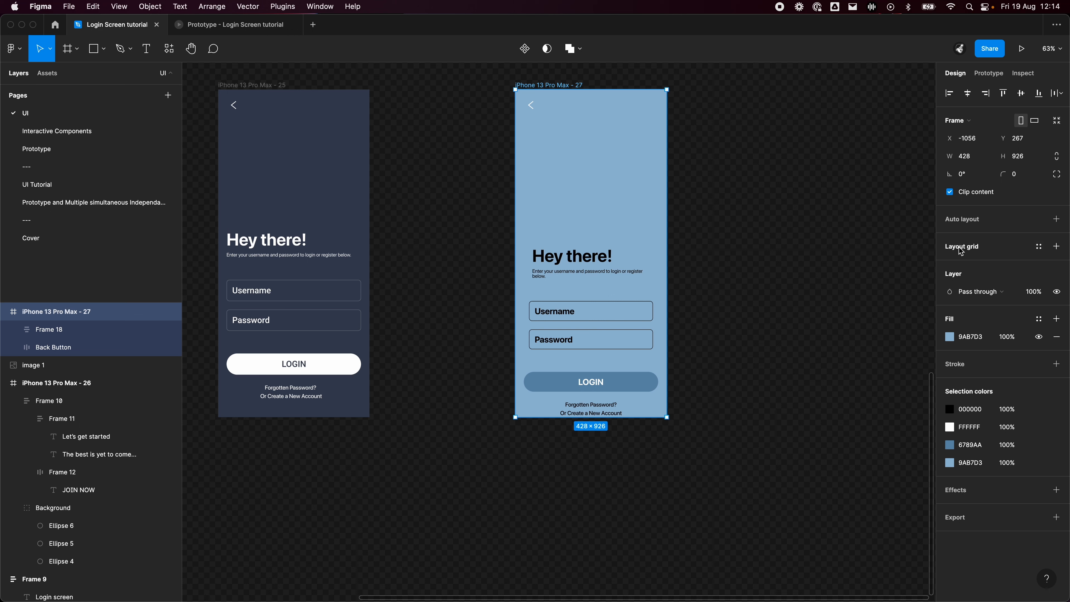
{"action": "double_click", "coordinate": [640, 311]}
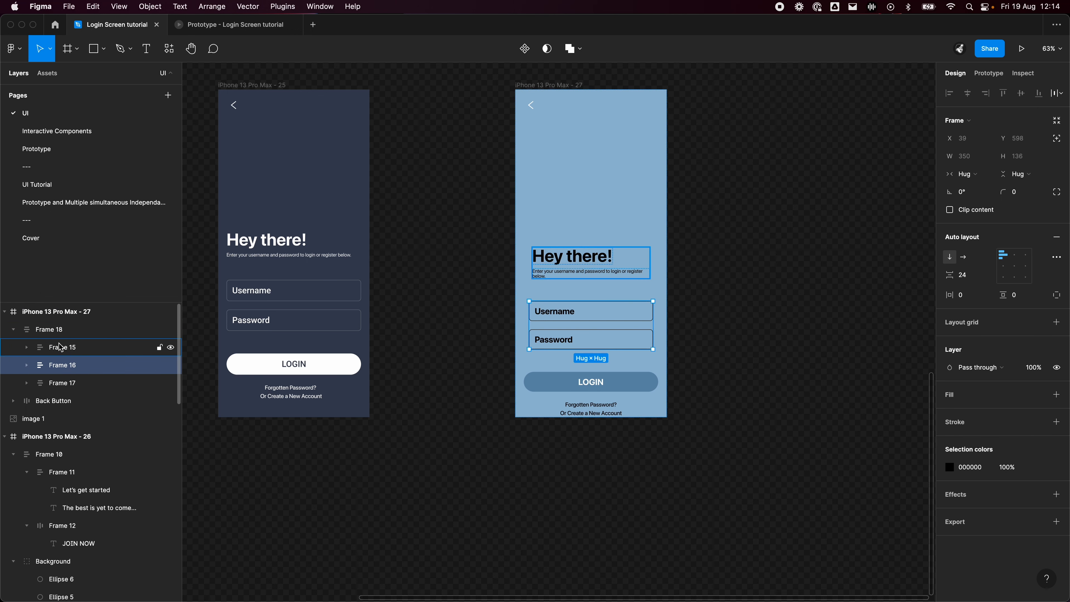
{"action": "key", "text": "Escape"}
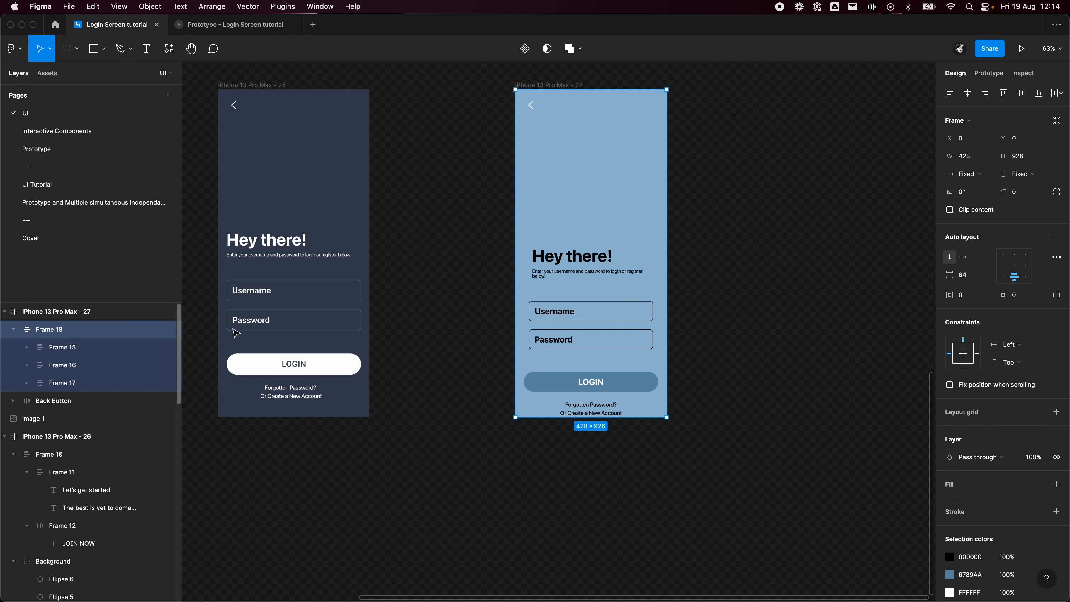
{"action": "left_click", "coordinate": [963, 294]}
{"action": "key", "text": "Caps_Lock"}
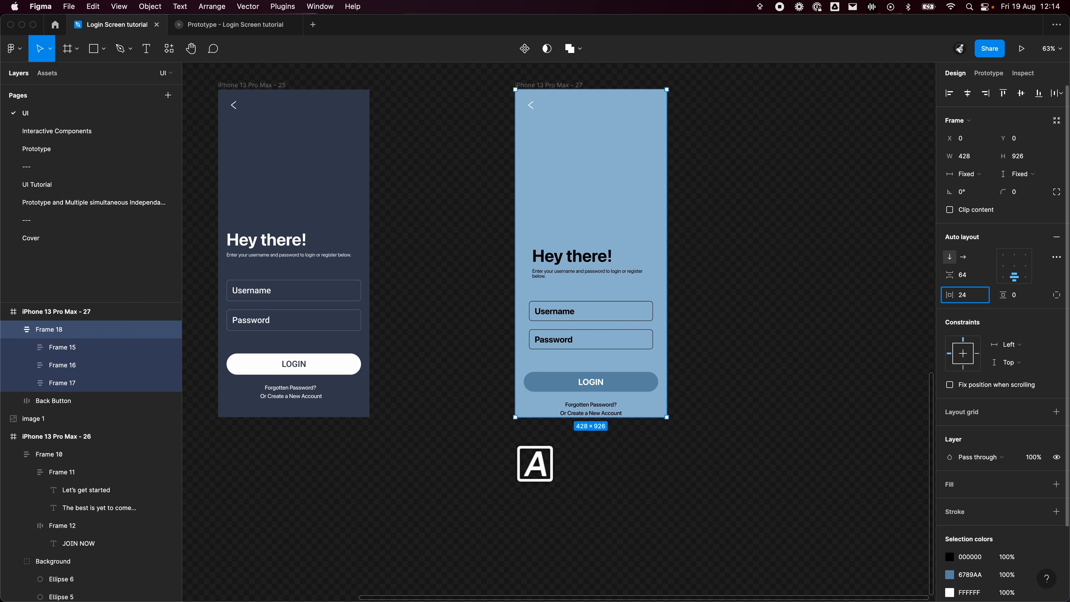
{"action": "key", "text": "Caps_Lock"}
{"action": "left_click", "coordinate": [321, 468]}
Check the reference footer text's bottom margin and give the light-blue parent auto layout 24 horizontal and 48 vertical padding.
{"action": "left_click", "coordinate": [321, 374]}
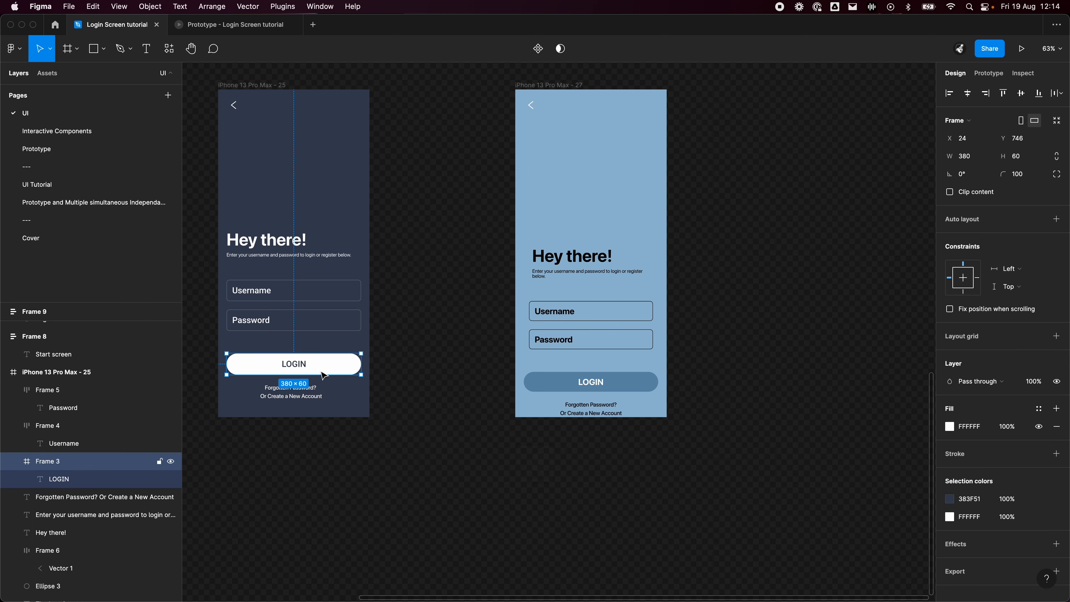
{"action": "left_click", "coordinate": [312, 396]}
{"action": "key", "text": "alt"}
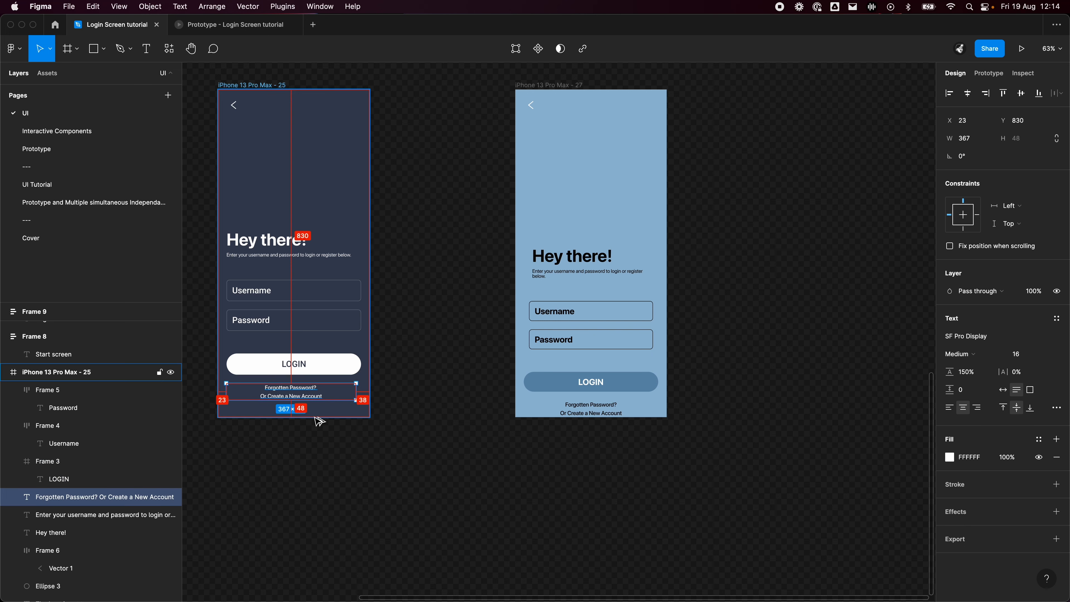
{"action": "left_click", "coordinate": [325, 420]}
{"action": "left_click", "coordinate": [547, 385]}
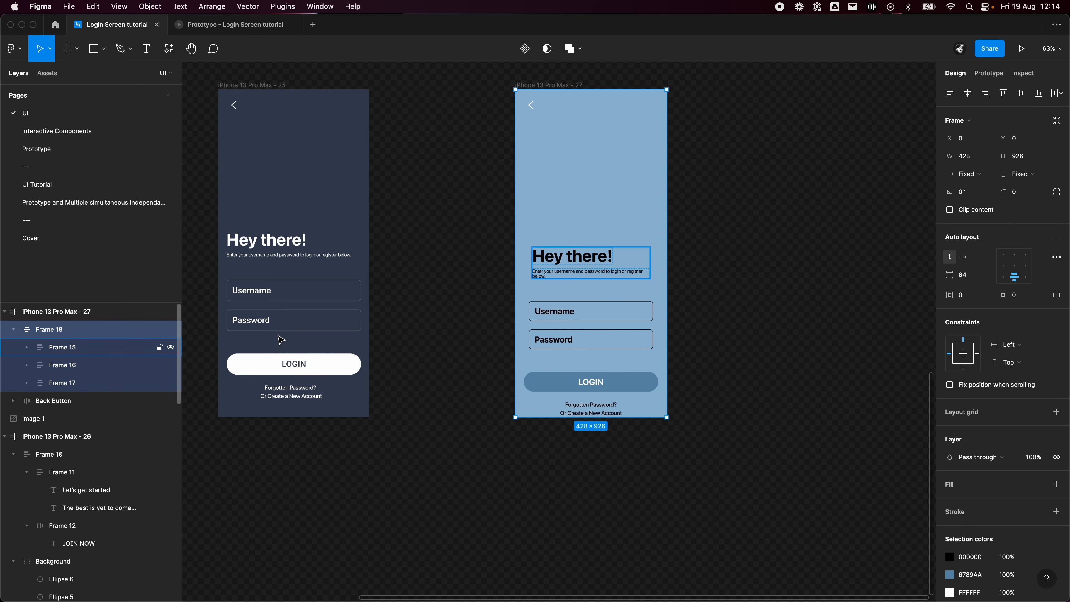
{"action": "left_click", "coordinate": [961, 293]}
{"action": "type", "text": "24"}
{"action": "key", "text": "Tab"}
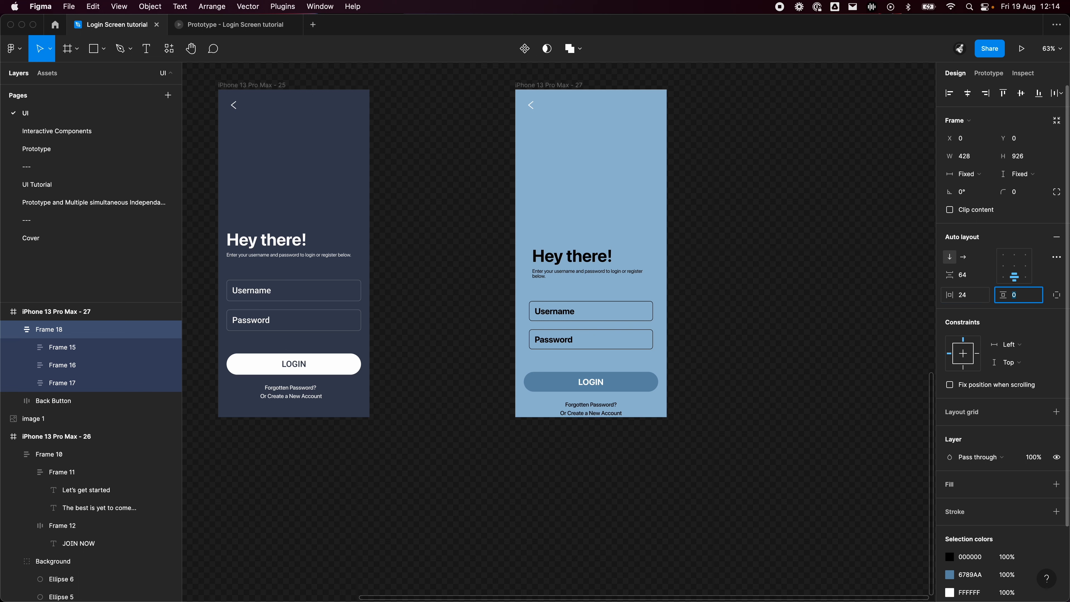
{"action": "key", "text": "Return"}
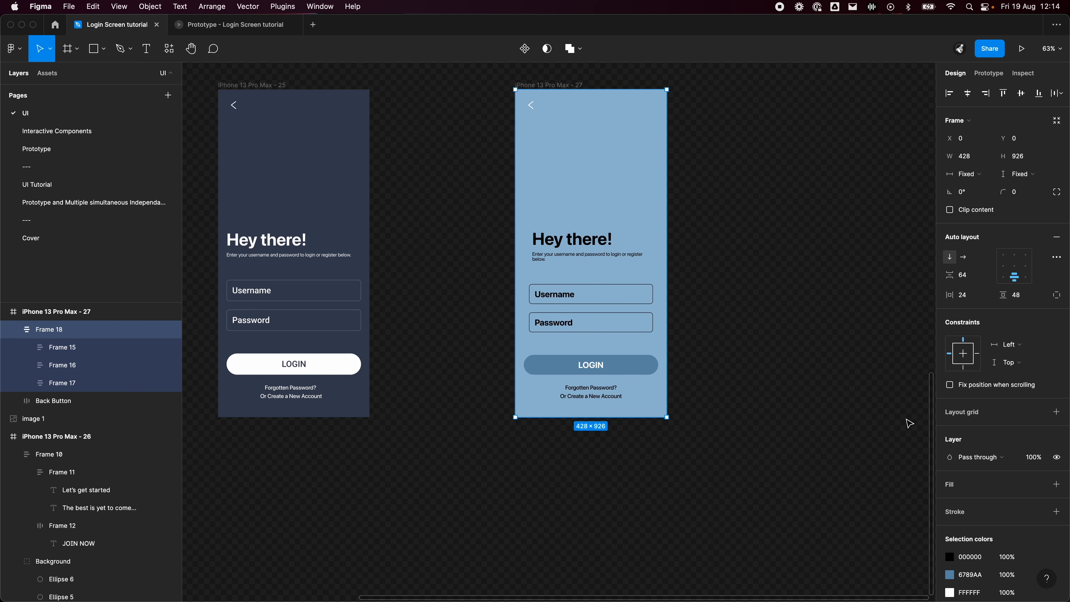
{"action": "left_click", "coordinate": [843, 420]}
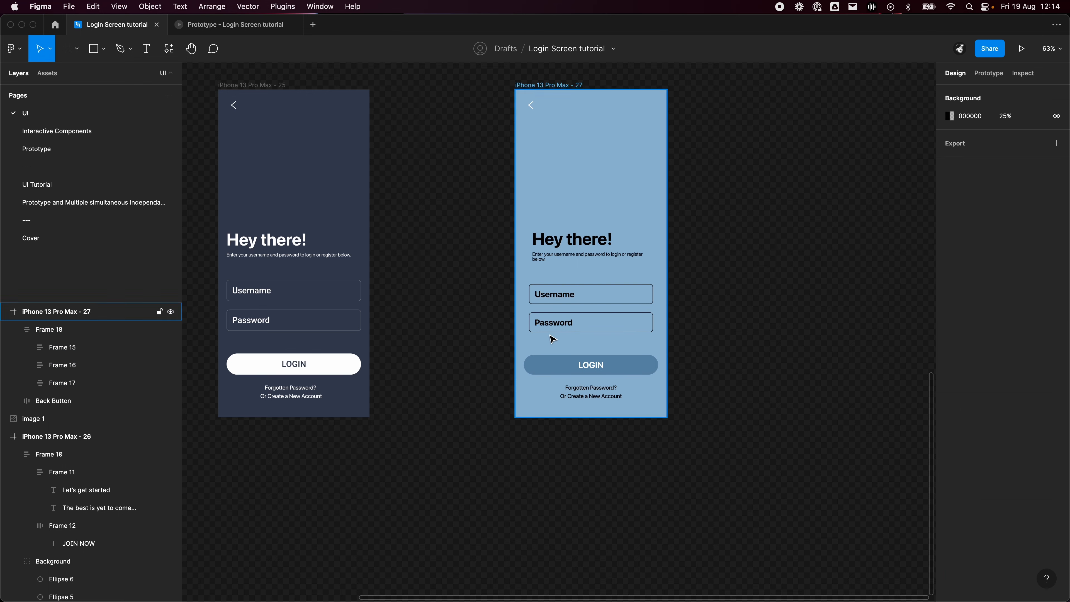
Set the width of the "Hey there!" heading group and of the Username and Password group to Fill container.
{"action": "scroll", "coordinate": [553, 339], "scroll_direction": "up", "scroll_amount": 3}
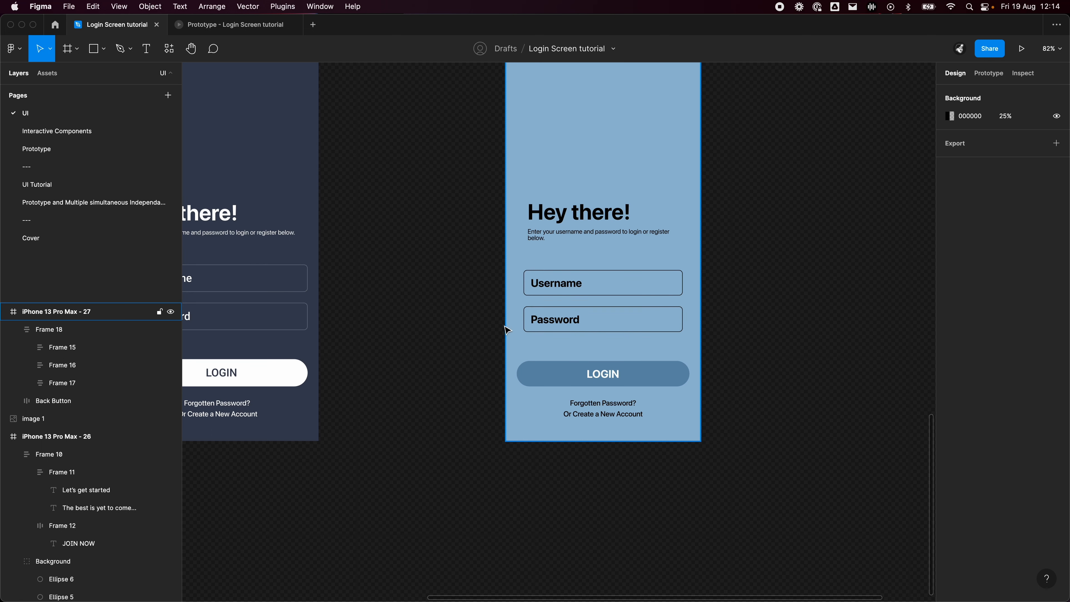
{"action": "left_click", "coordinate": [624, 214]}
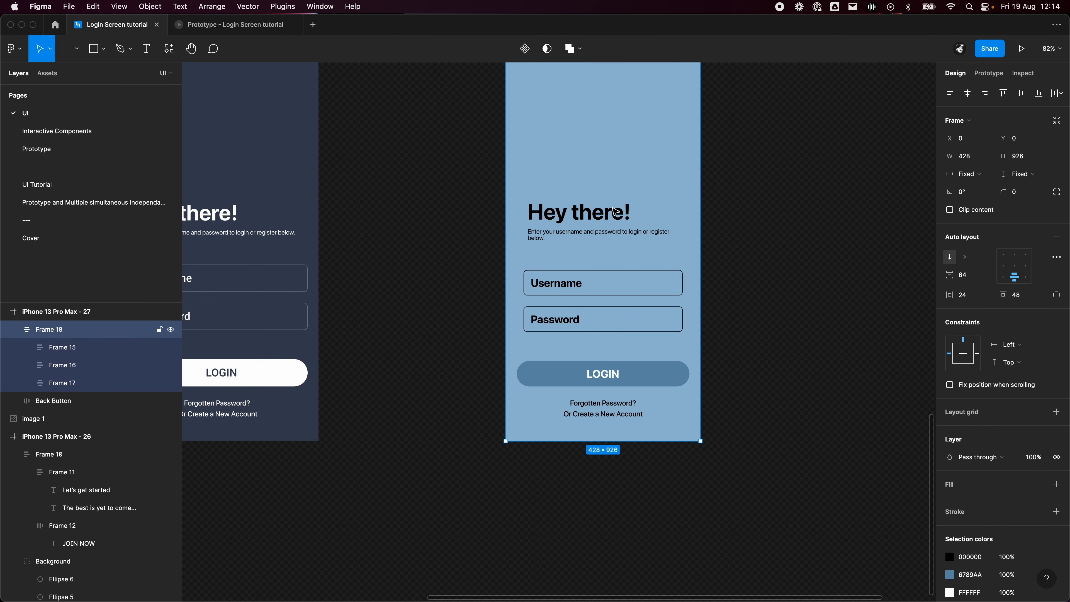
{"action": "left_click", "coordinate": [131, 347]}
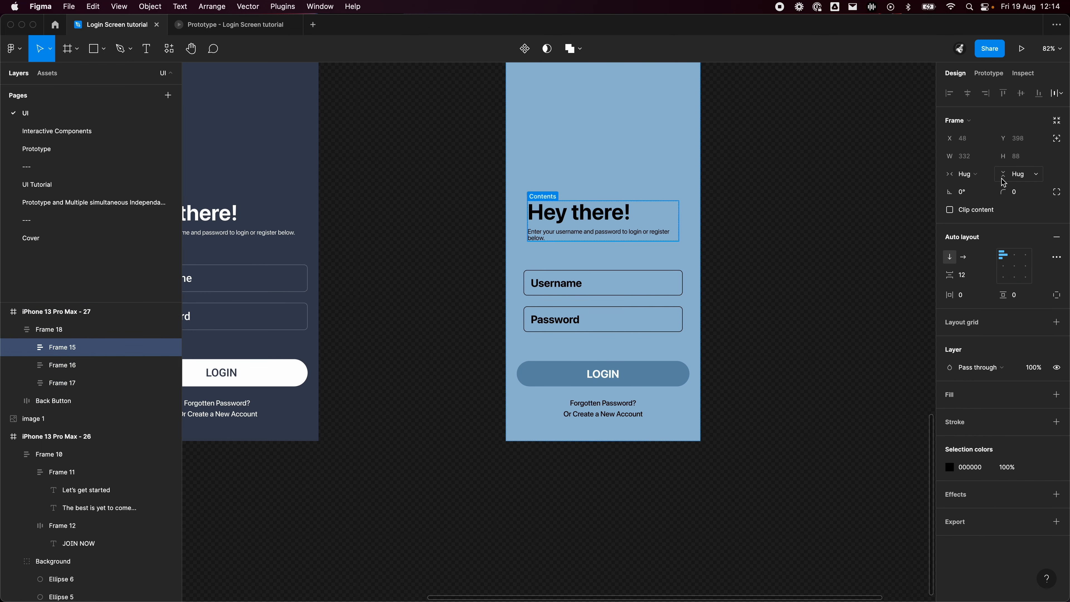
{"action": "left_click", "coordinate": [965, 173]}
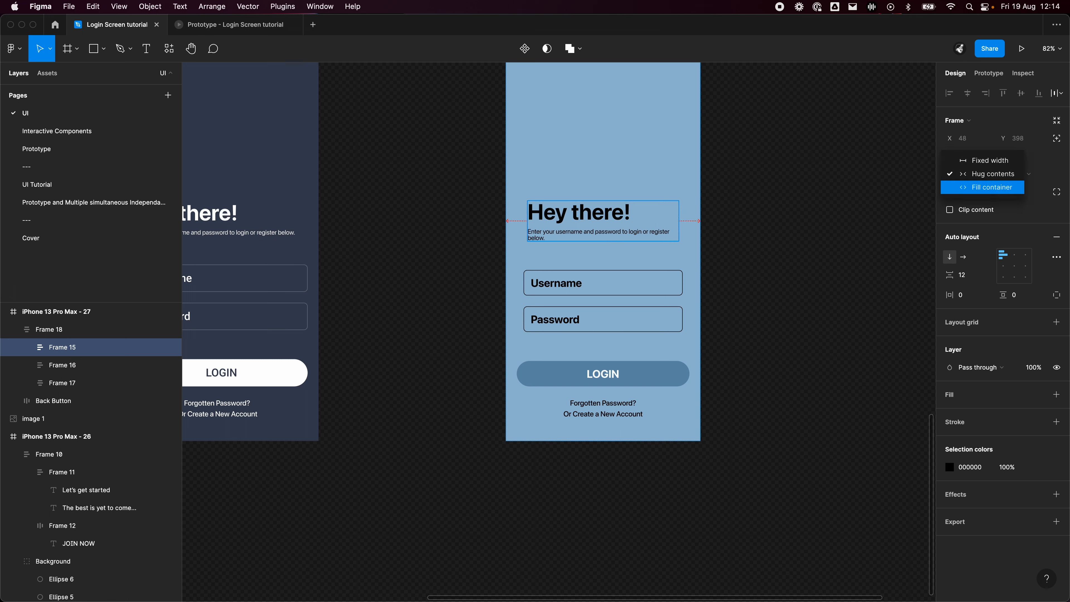
{"action": "left_click", "coordinate": [990, 187]}
{"action": "left_click", "coordinate": [126, 364]}
{"action": "left_click", "coordinate": [965, 174]}
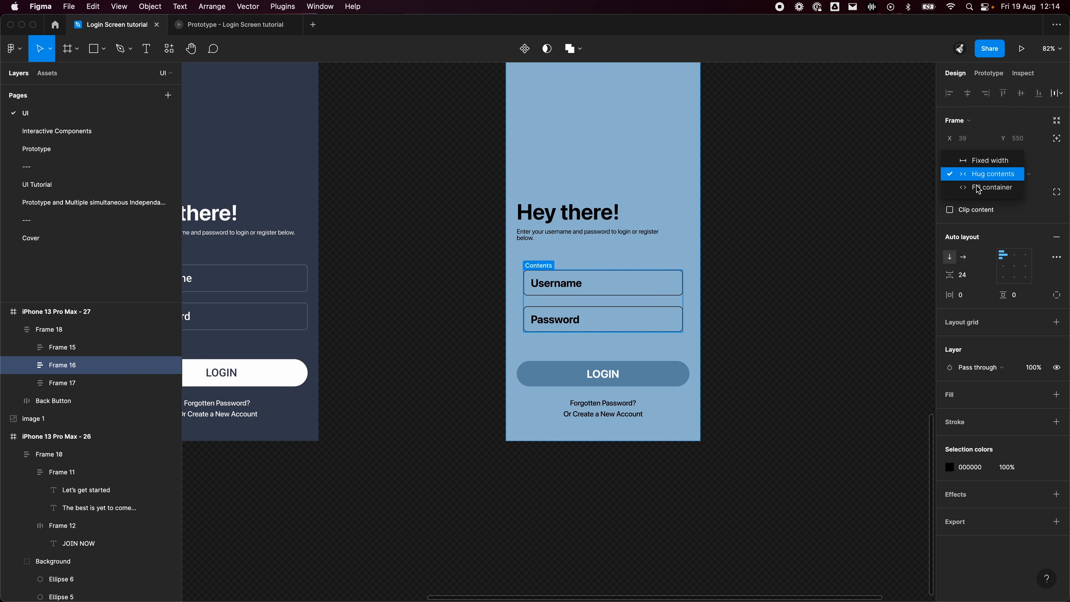
{"action": "left_click", "coordinate": [990, 189]}
Set the width of the group holding the LOGIN button and "Forgotten Password?" text to Fill container.
{"action": "left_click", "coordinate": [127, 382]}
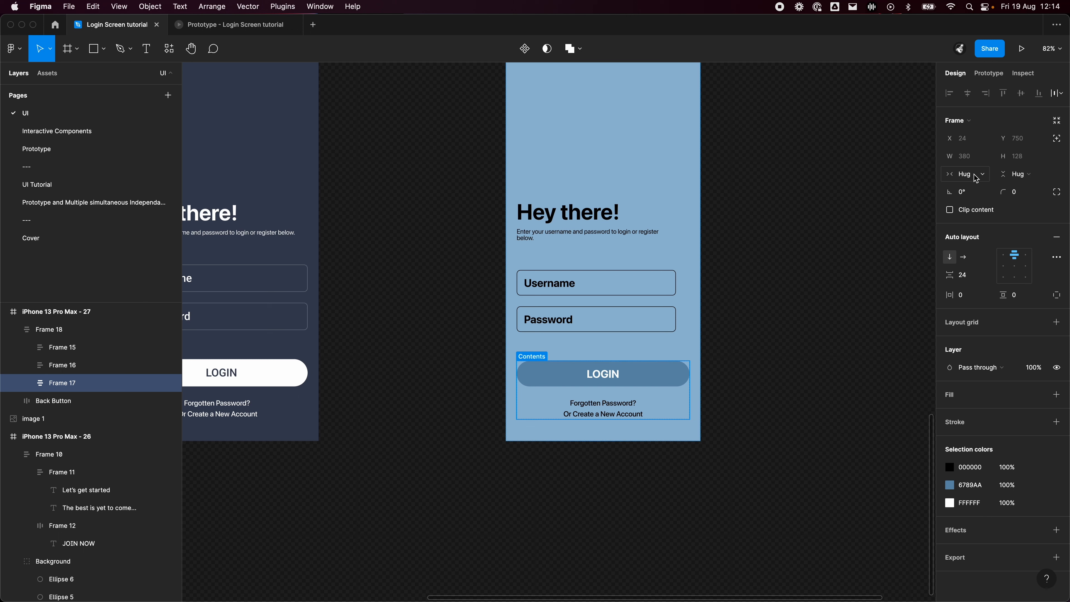
{"action": "left_click", "coordinate": [973, 175]}
{"action": "left_click", "coordinate": [984, 191]}
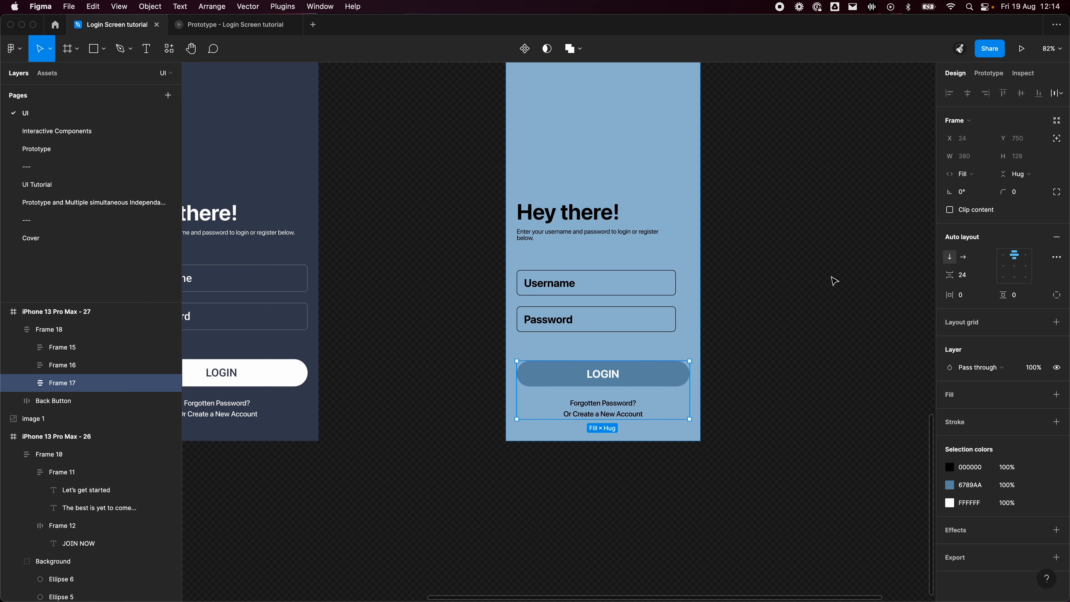
{"action": "left_click", "coordinate": [829, 282]}
{"action": "left_click", "coordinate": [673, 326]}
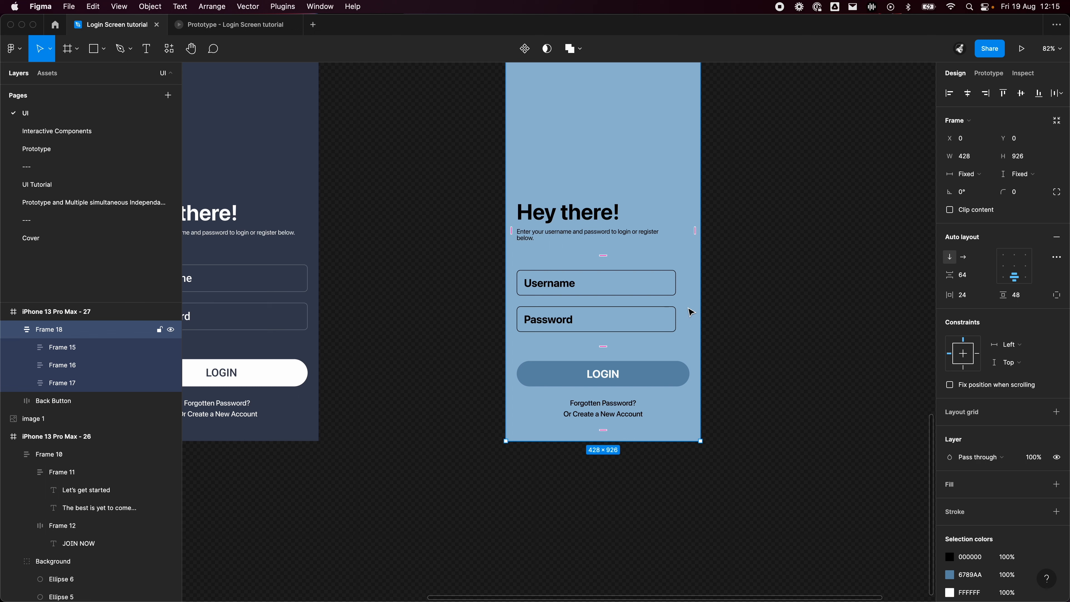
{"action": "left_click", "coordinate": [748, 366]}
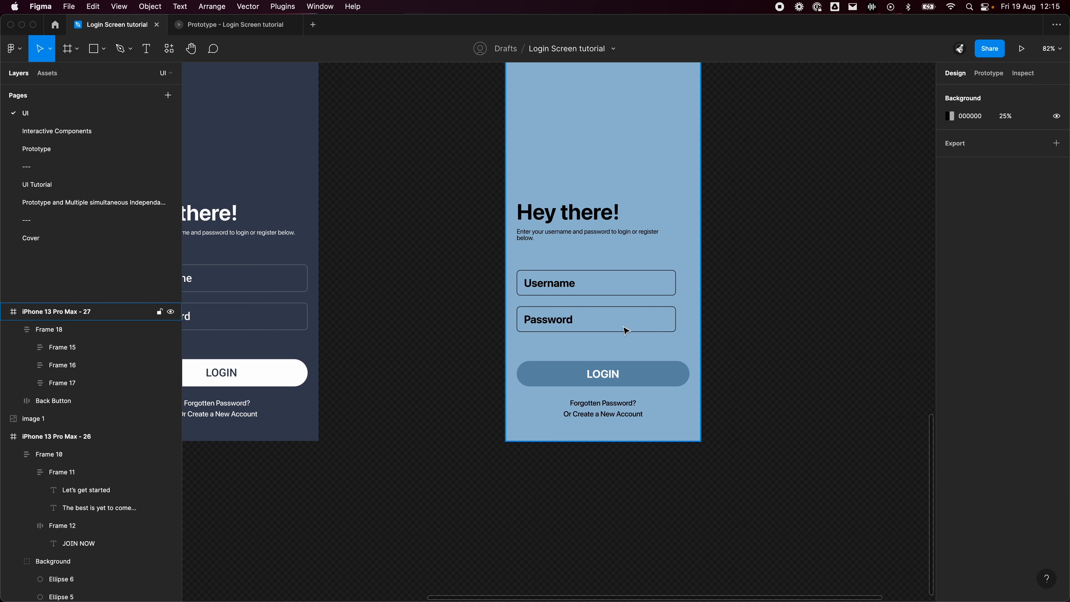
Set the width of both the Username and Password field frames in the light-blue login screen to Fill container.
{"action": "left_click", "coordinate": [627, 331]}
{"action": "left_click", "coordinate": [626, 330]}
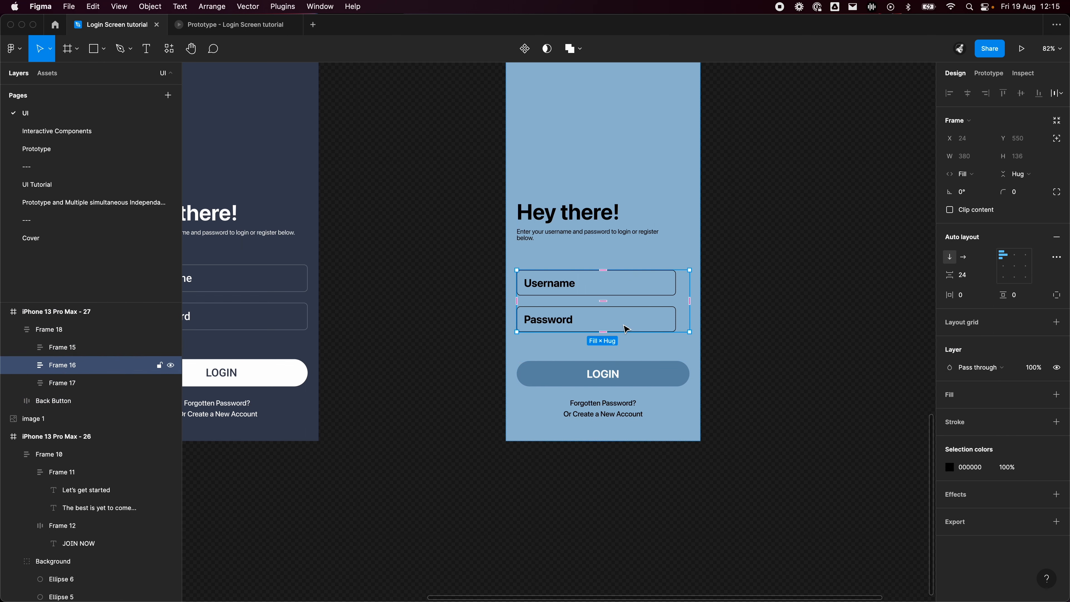
{"action": "left_click", "coordinate": [27, 365]}
{"action": "left_click", "coordinate": [88, 384]}
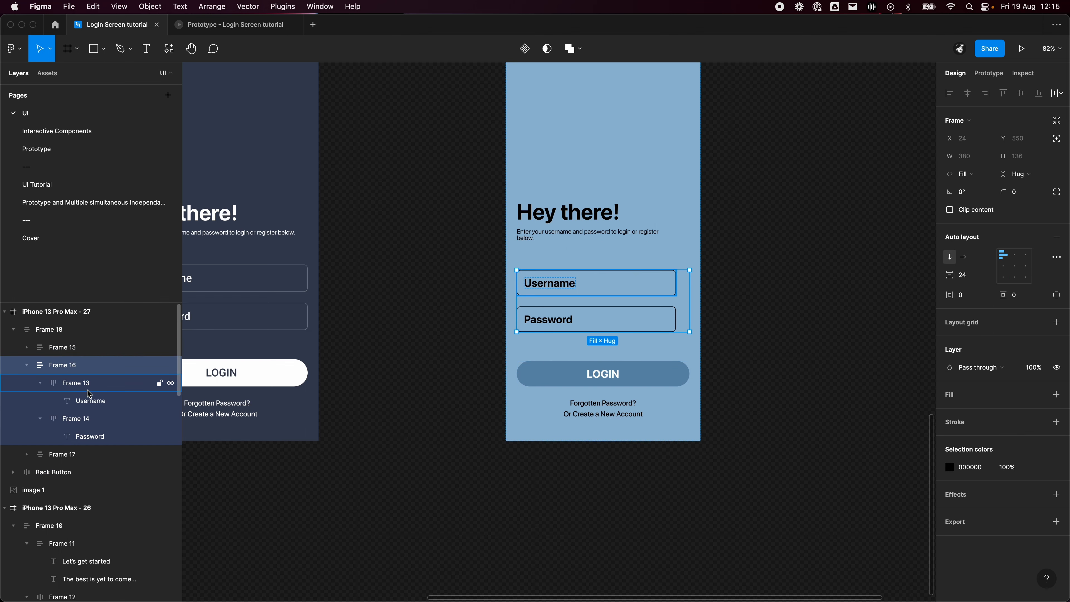
{"action": "left_click", "coordinate": [97, 418], "text": "shift"}
{"action": "left_click", "coordinate": [966, 176]}
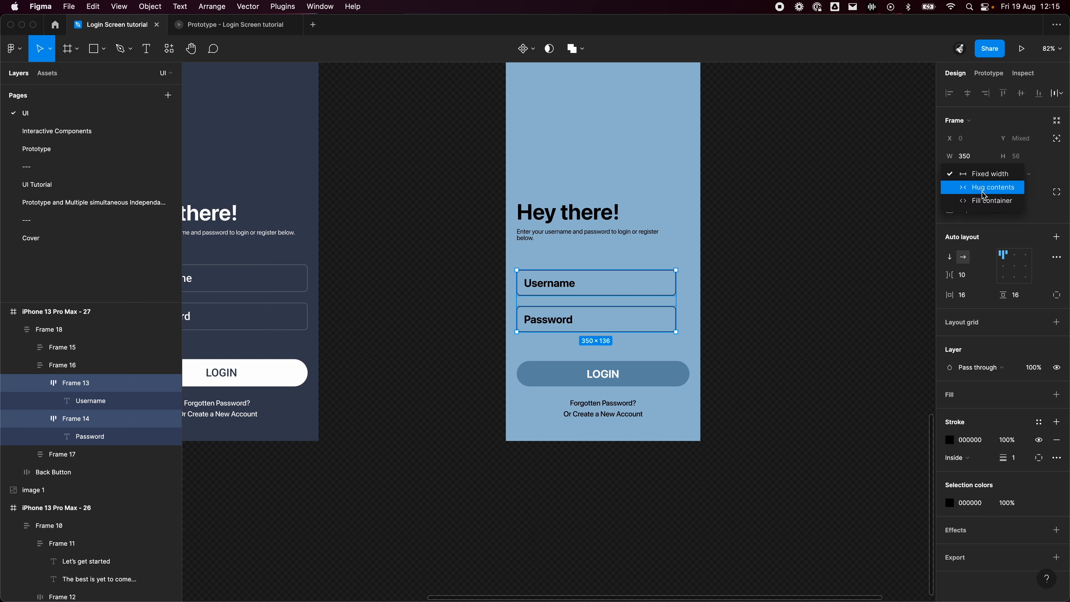
{"action": "left_click", "coordinate": [980, 198]}
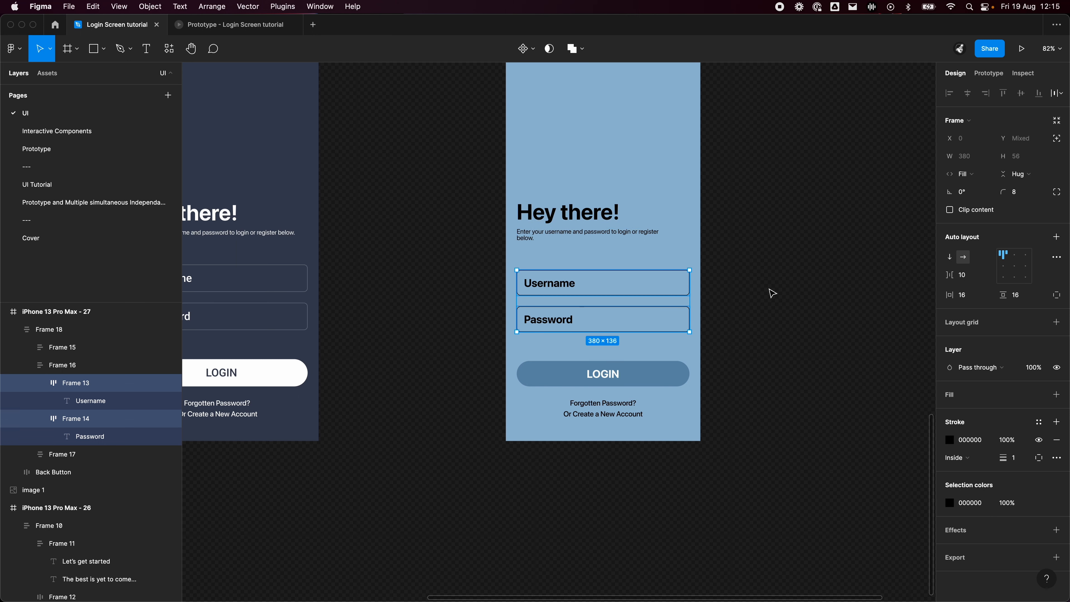
{"action": "left_click", "coordinate": [791, 230]}
Set the width of the "Enter your username and password" text under the "Hey there!" heading to Fill container.
{"action": "left_click", "coordinate": [570, 234]}
{"action": "left_click", "coordinate": [603, 235]}
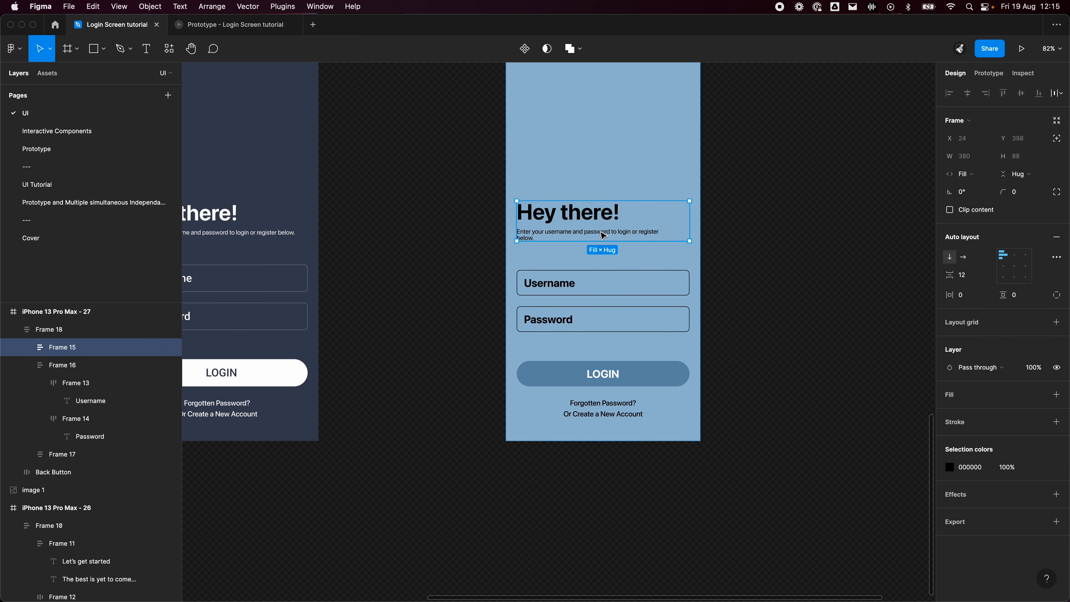
{"action": "left_click", "coordinate": [603, 235]}
{"action": "left_click", "coordinate": [986, 156]}
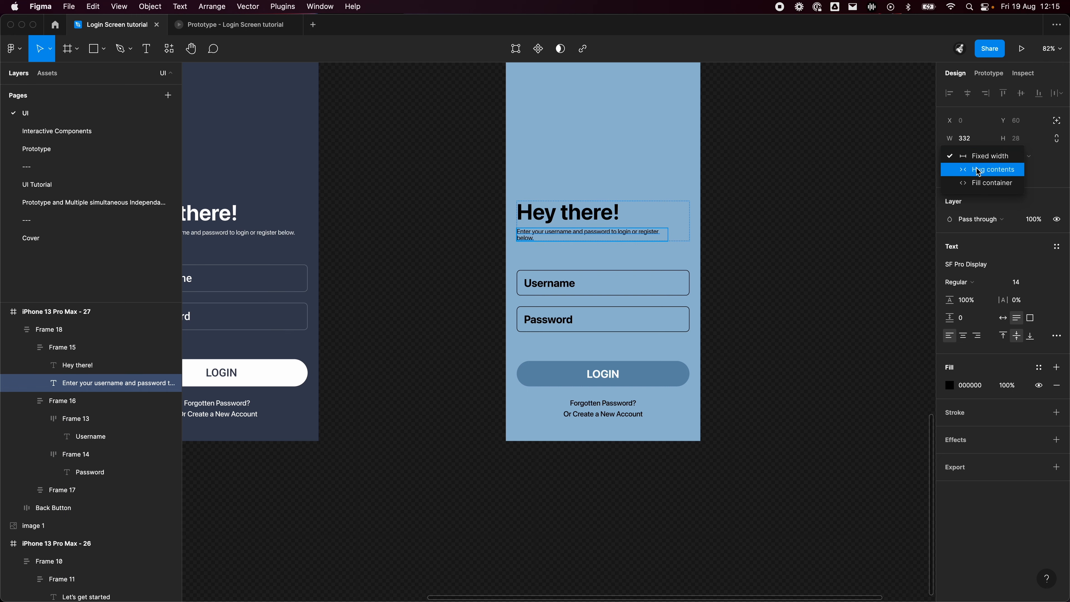
{"action": "left_click", "coordinate": [982, 183]}
{"action": "left_click", "coordinate": [837, 171]}
Compare the light-blue login screen and the recreated start screen with their reference screens.
{"action": "scroll", "coordinate": [780, 239], "scroll_direction": "down", "scroll_amount": 5}
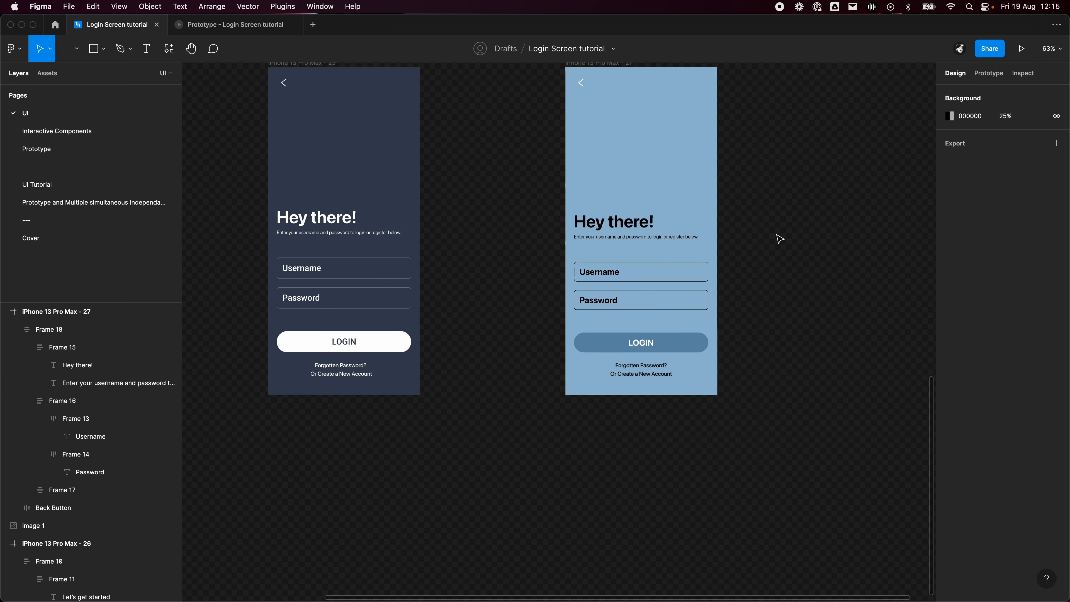
{"action": "left_click_drag", "start_coordinate": [781, 239], "coordinate": [708, 277]}
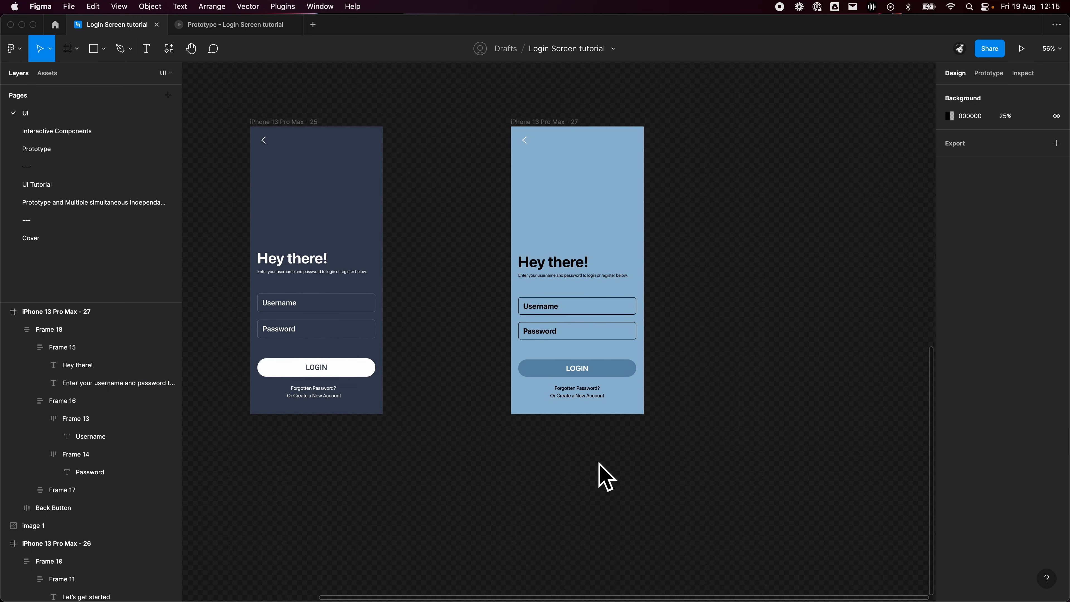
{"action": "left_click_drag", "start_coordinate": [740, 387], "coordinate": [779, 392]}
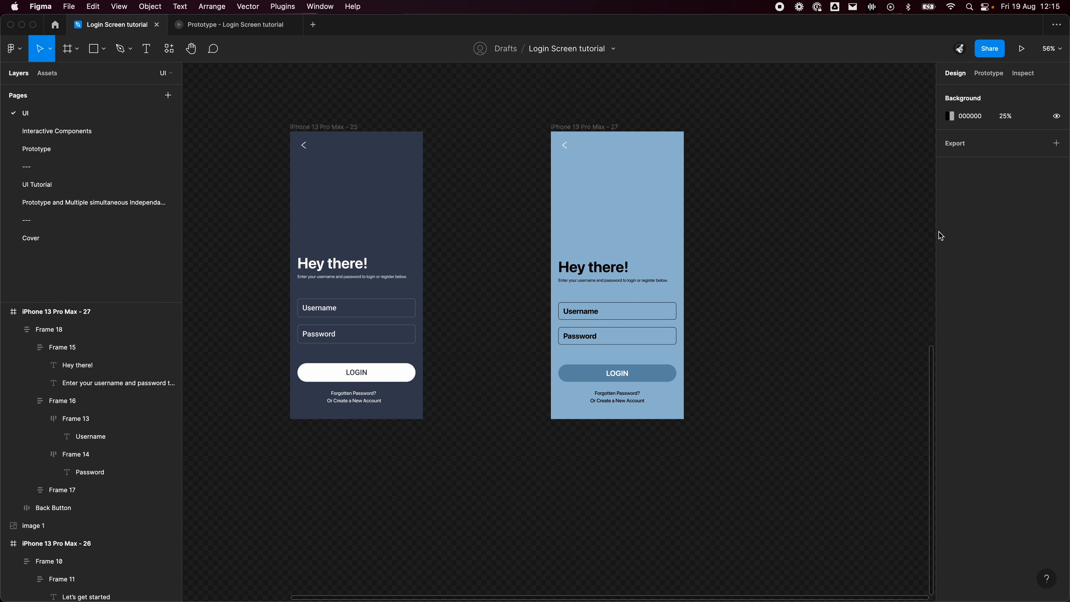
{"action": "scroll", "coordinate": [762, 270], "scroll_direction": "down", "scroll_amount": 3}
{"action": "scroll", "coordinate": [754, 270], "scroll_direction": "up", "scroll_amount": 5}
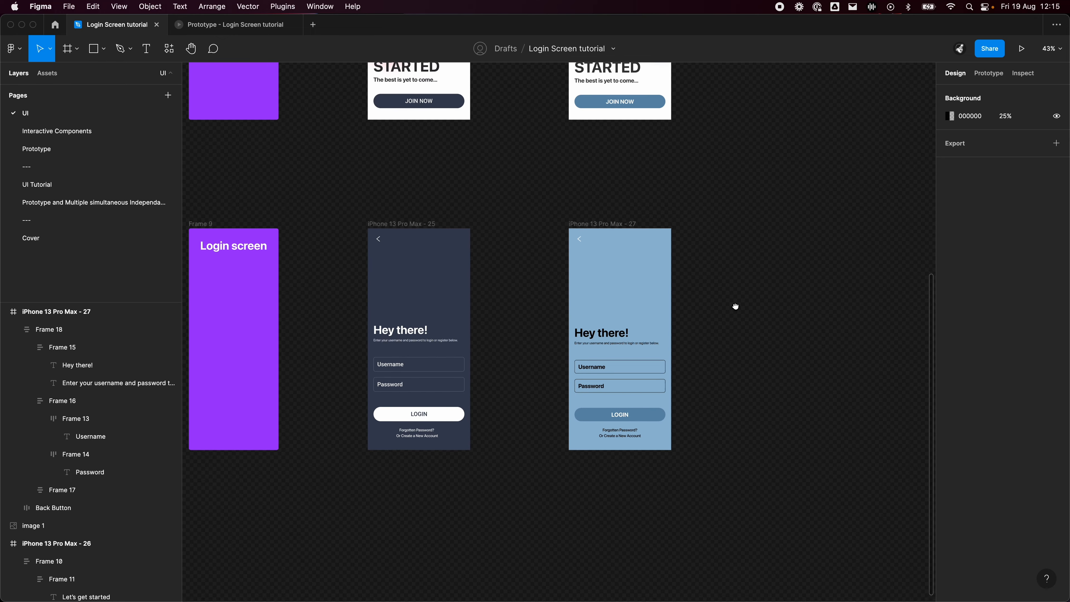
{"action": "scroll", "coordinate": [721, 308], "scroll_direction": "down", "scroll_amount": 2}
{"action": "left_click_drag", "start_coordinate": [734, 271], "coordinate": [722, 368]}
{"action": "scroll", "coordinate": [723, 368], "scroll_direction": "down", "scroll_amount": 2}
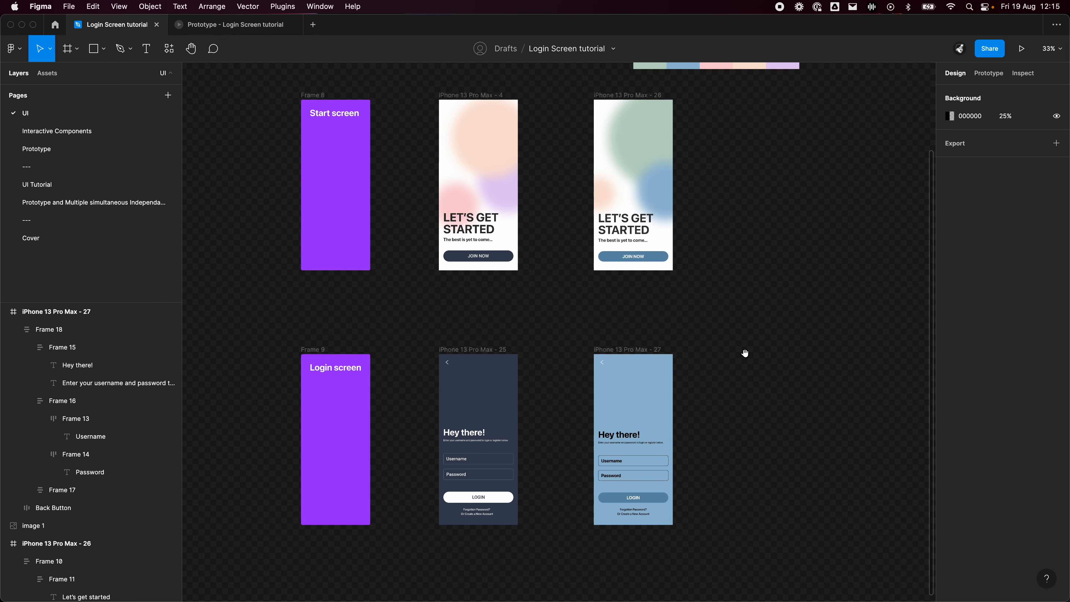
{"action": "left_click_drag", "start_coordinate": [738, 319], "coordinate": [742, 169]}
{"action": "scroll", "coordinate": [716, 236], "scroll_direction": "up", "scroll_amount": 3}
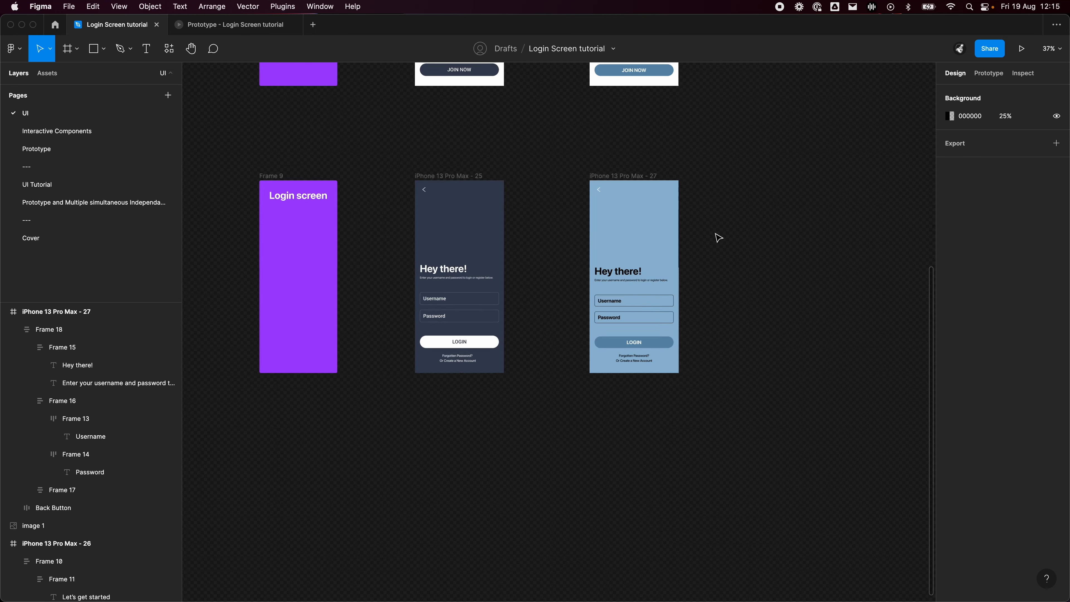
{"action": "scroll", "coordinate": [719, 237], "scroll_direction": "up", "scroll_amount": 1}
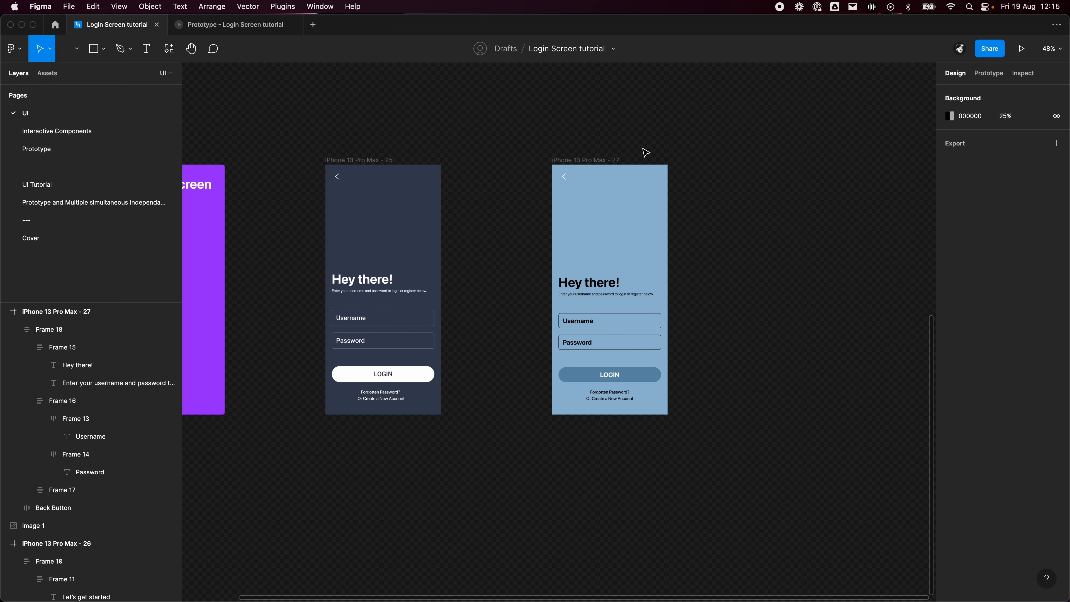
Open the Interactive Components page and examine the BACKGROUND ANIMATION and UI component sets.
{"action": "left_click", "coordinate": [139, 132]}
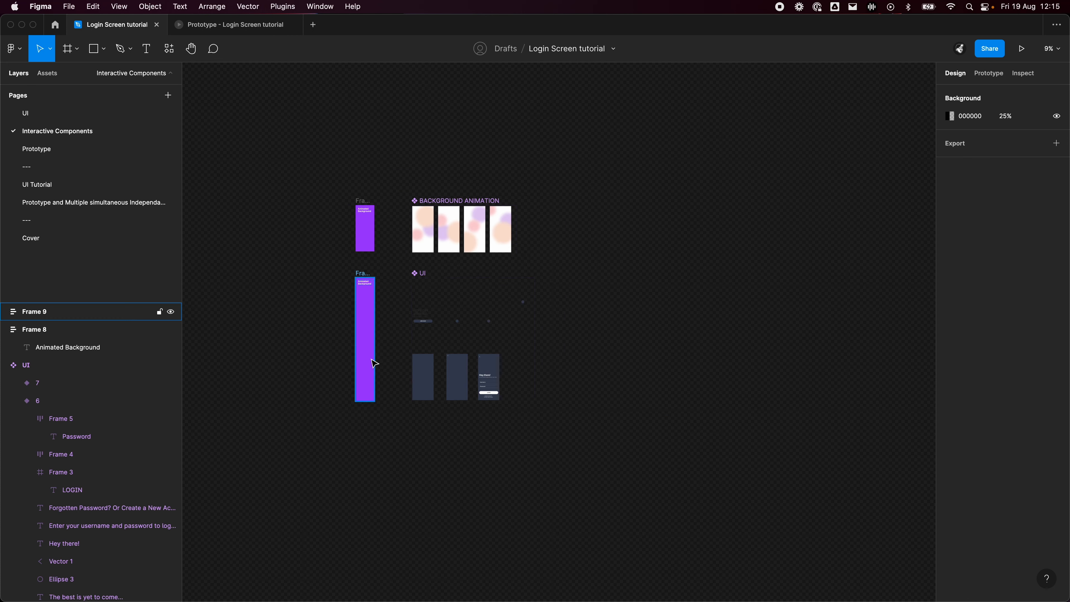
{"action": "scroll", "coordinate": [374, 363], "scroll_direction": "up", "scroll_amount": 3}
{"action": "scroll", "coordinate": [597, 196], "scroll_direction": "up", "scroll_amount": 3}
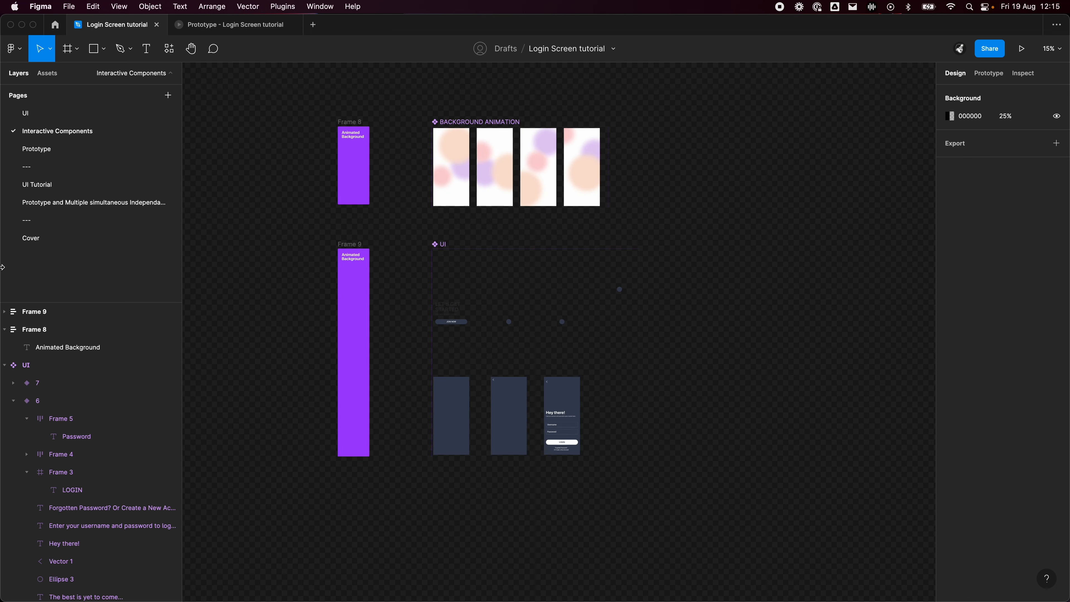
Open the Prototype page, present the prototype and play the start screen's JOIN NOW transition.
{"action": "left_click", "coordinate": [88, 151]}
{"action": "scroll", "coordinate": [345, 229], "scroll_direction": "up", "scroll_amount": 1}
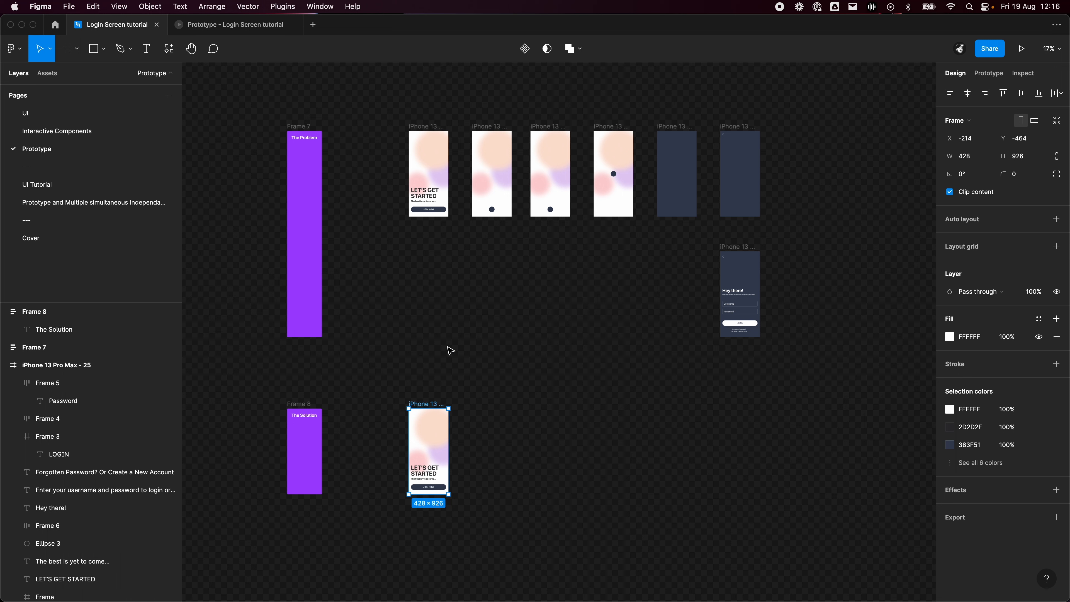
{"action": "left_click", "coordinate": [1023, 48]}
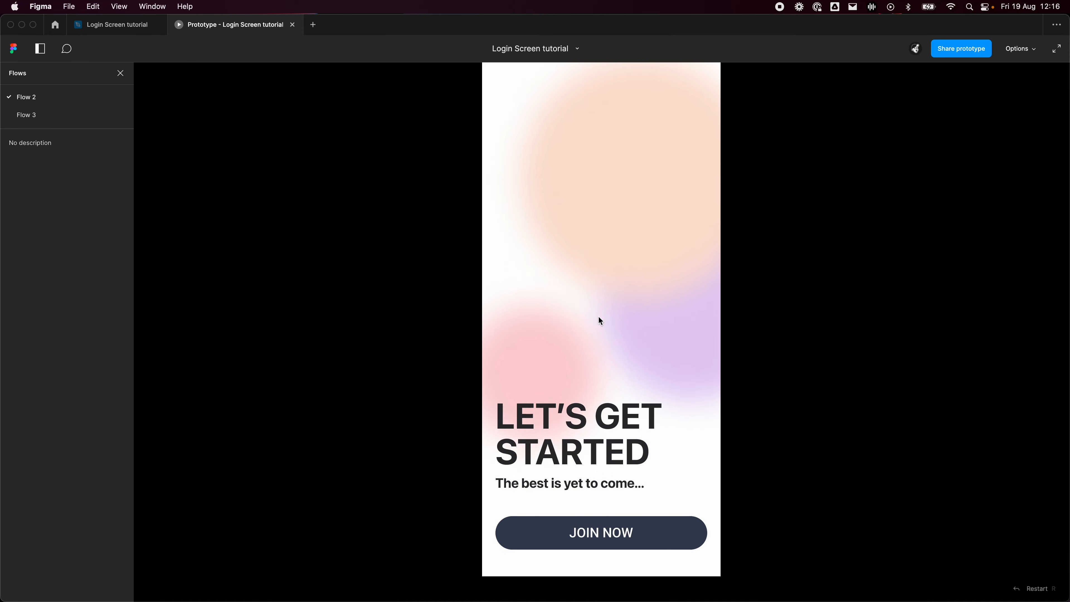
{"action": "left_click", "coordinate": [618, 539]}
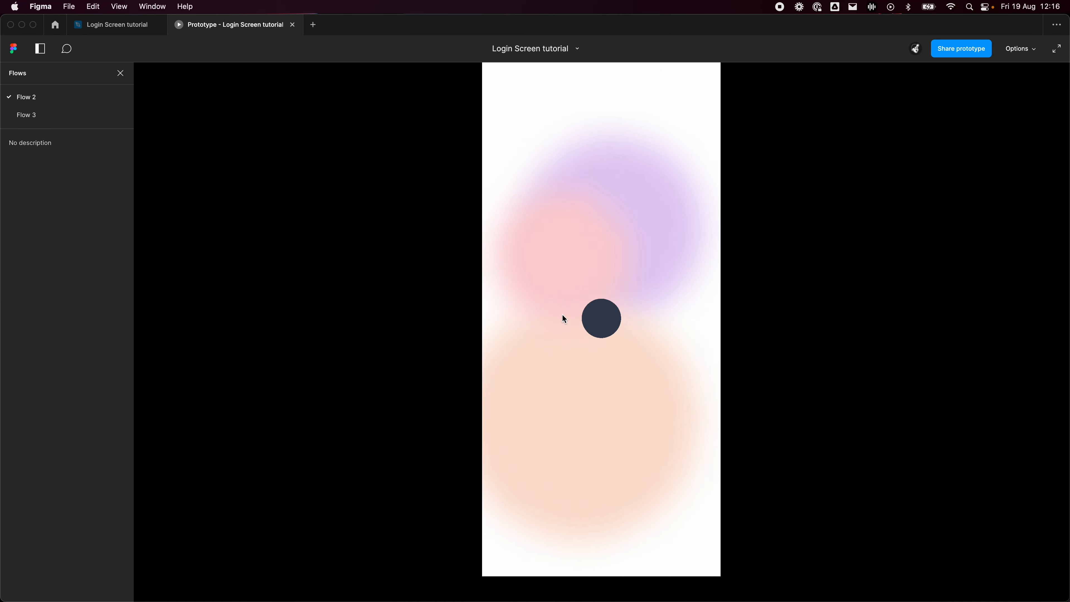